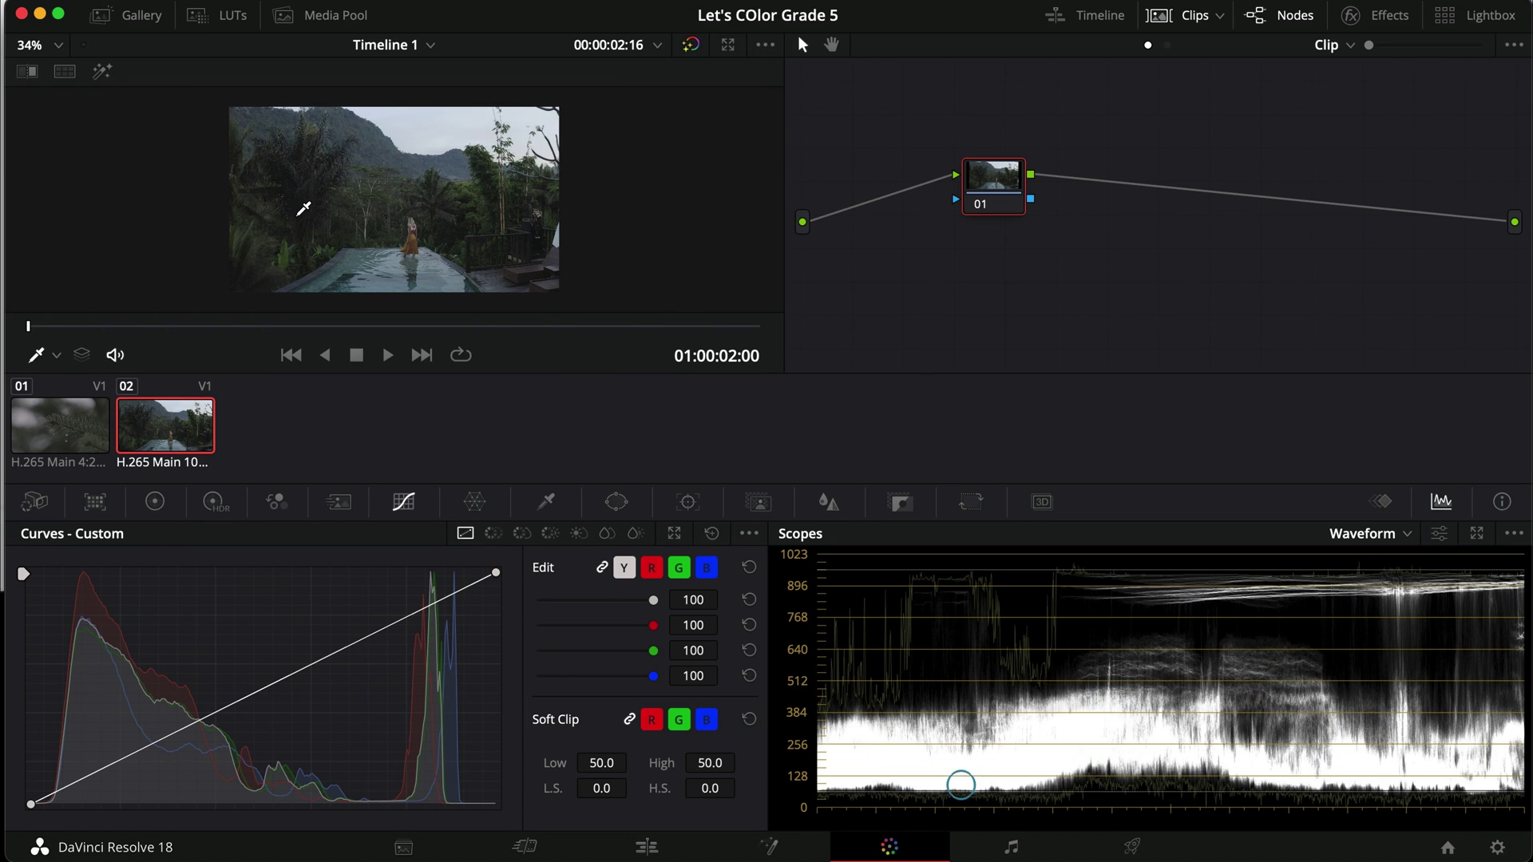
Switch to the first clip, the pine branch shot, and hide the clip thumbnails to enlarge the viewer area.
{"action": "key", "text": "Up"}
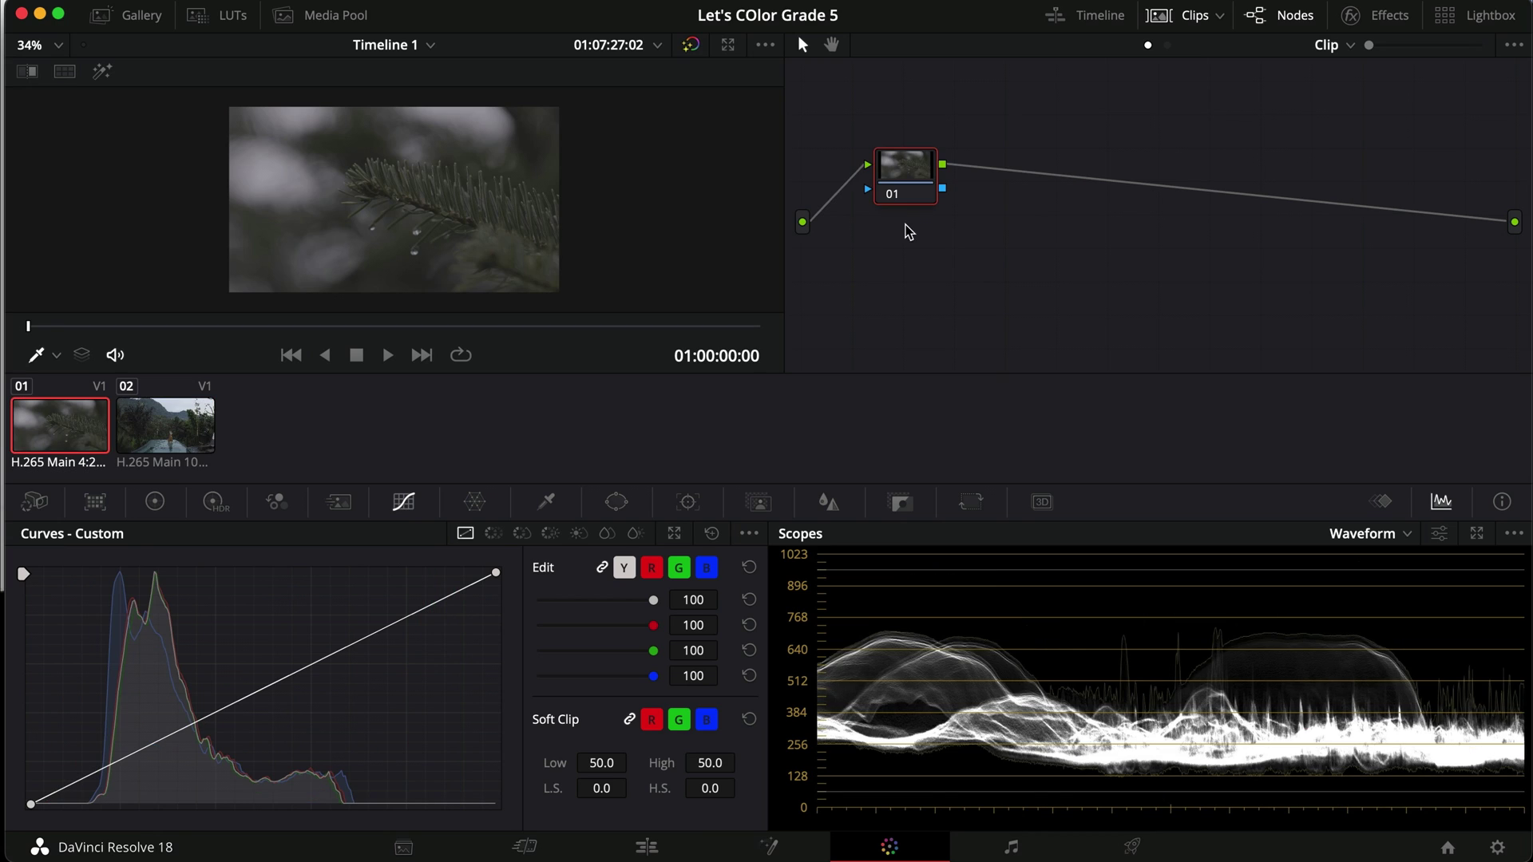
{"action": "left_click", "coordinate": [1166, 15]}
{"action": "scroll", "coordinate": [370, 337], "scroll_direction": "up", "scroll_amount": 5}
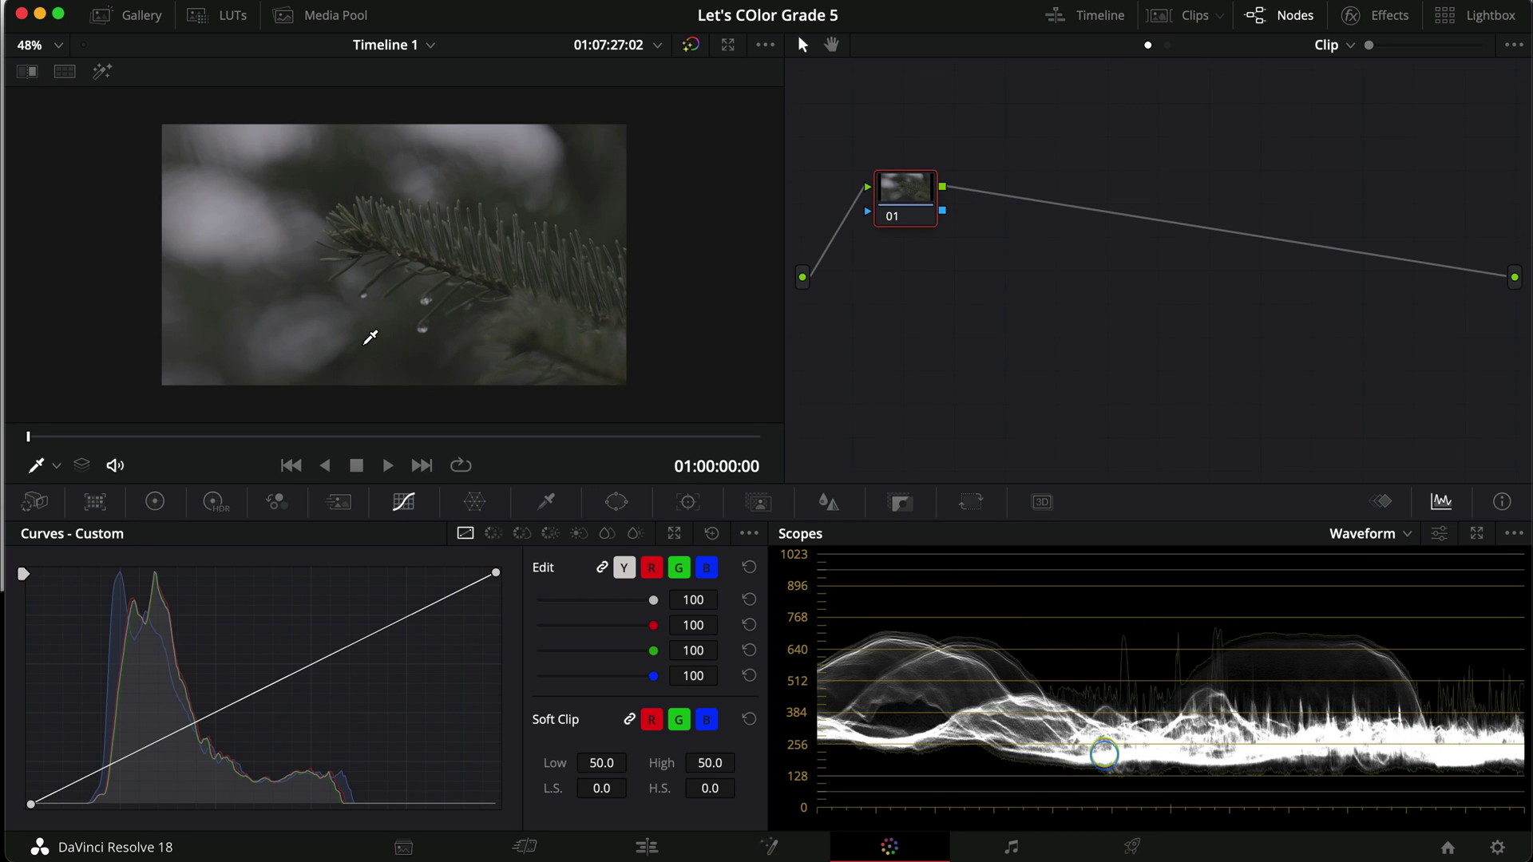
{"action": "scroll", "coordinate": [369, 337], "scroll_direction": "up", "scroll_amount": 1}
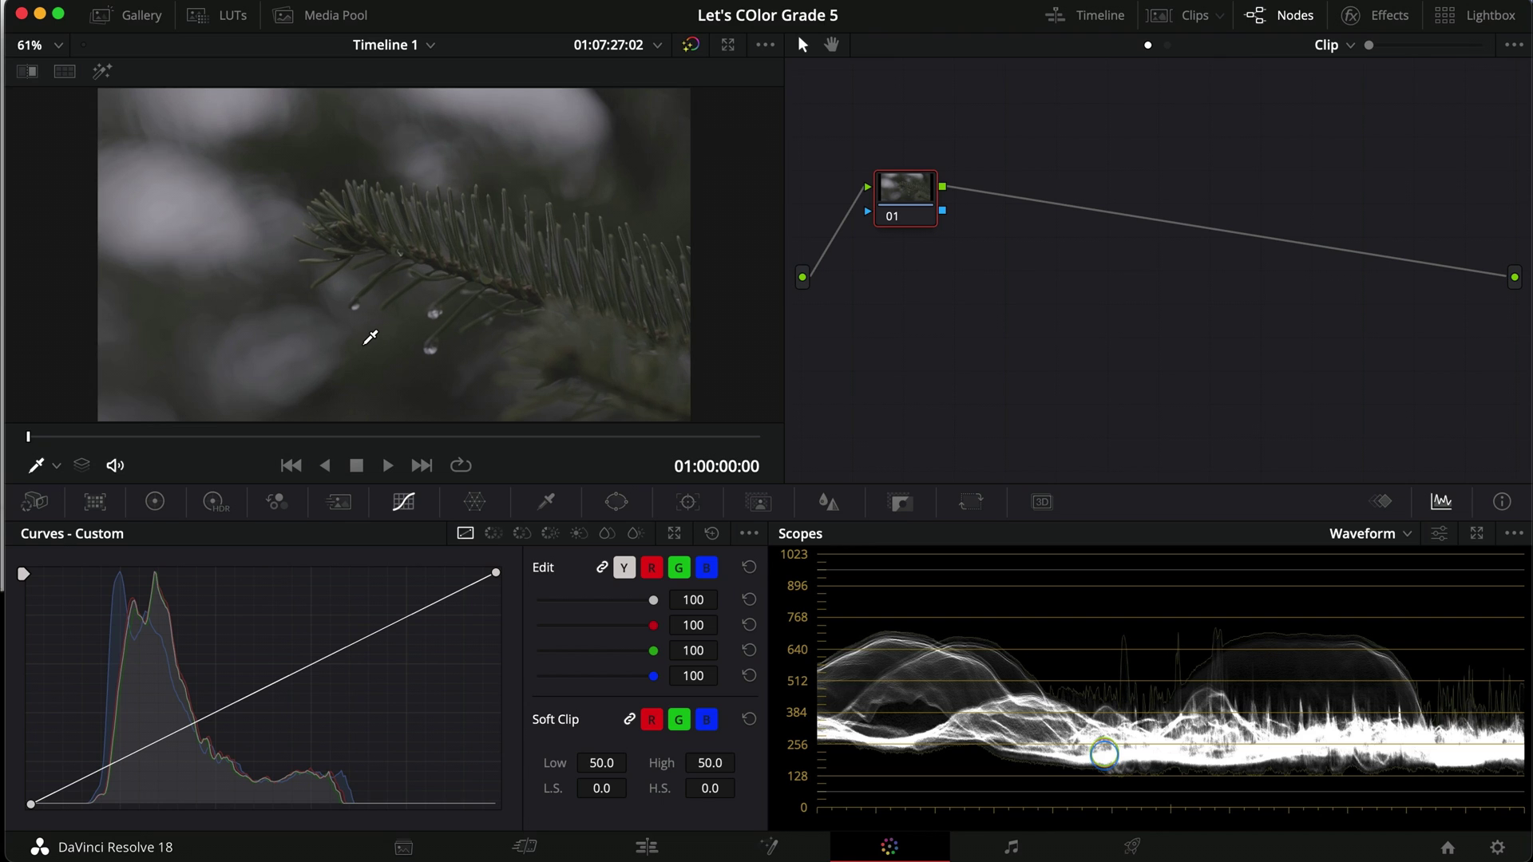
{"action": "scroll", "coordinate": [366, 339], "scroll_direction": "down", "scroll_amount": 4}
Add serial nodes after node 01, starting a second row beneath it with node 02 followed by 03 and 04.
{"action": "left_click", "coordinate": [900, 208]}
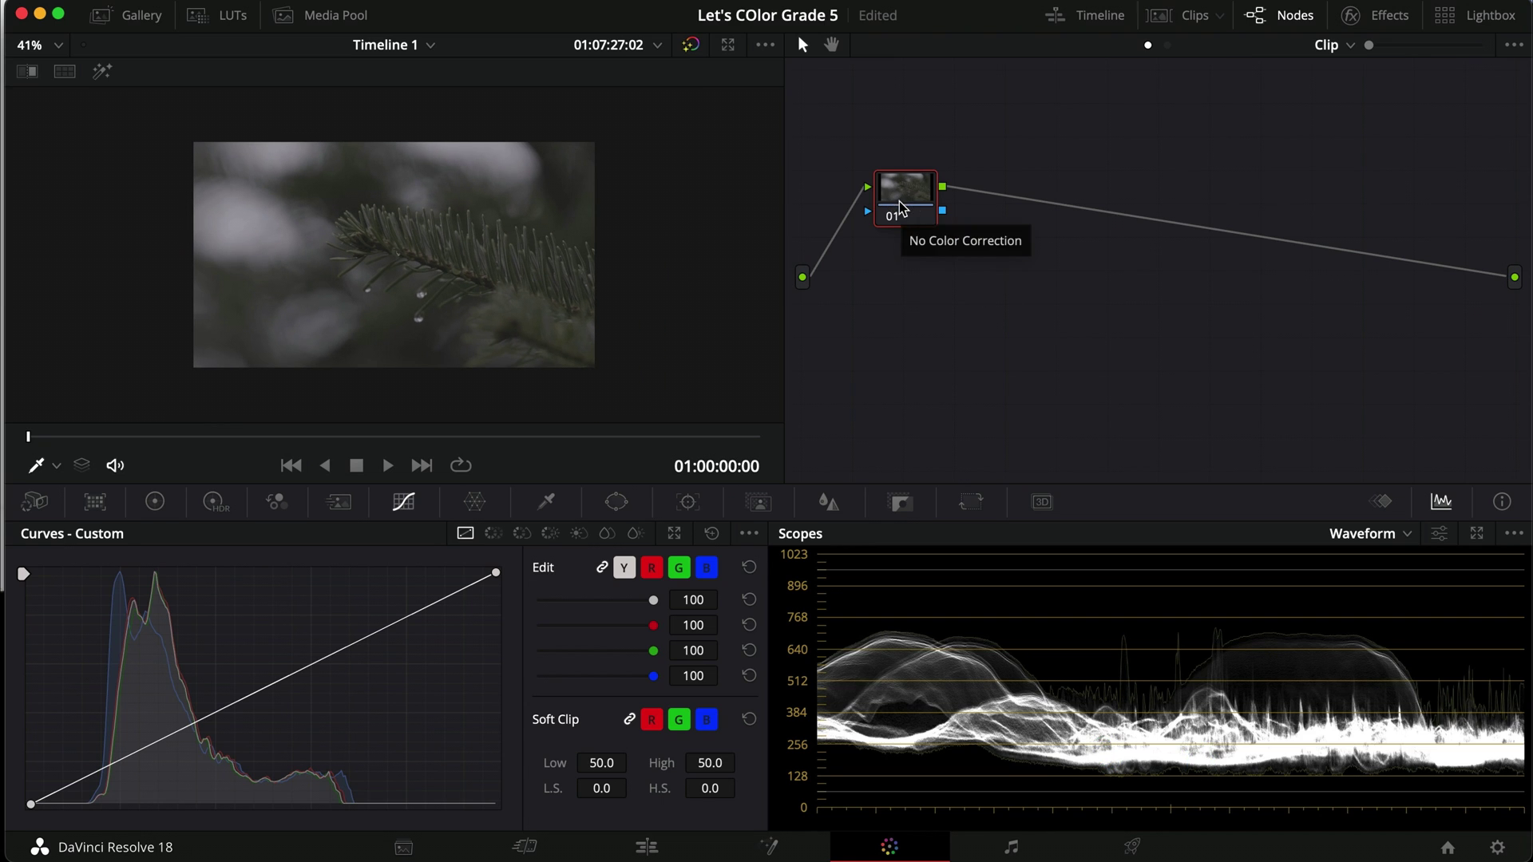
{"action": "key", "text": "alt+s"}
{"action": "left_click_drag", "start_coordinate": [1010, 202], "coordinate": [909, 272]}
{"action": "key", "text": "alt+s"}
{"action": "key", "text": "alt+s"}
Extend the chain with serial nodes, arranging 05, 06 and 07 as a third row and placing 08 beneath node 05.
{"action": "key", "text": "alt+s"}
{"action": "left_click_drag", "start_coordinate": [1198, 267], "coordinate": [903, 357]}
{"action": "key", "text": "alt+s"}
{"action": "key", "text": "alt+s"}
{"action": "key", "text": "alt+s"}
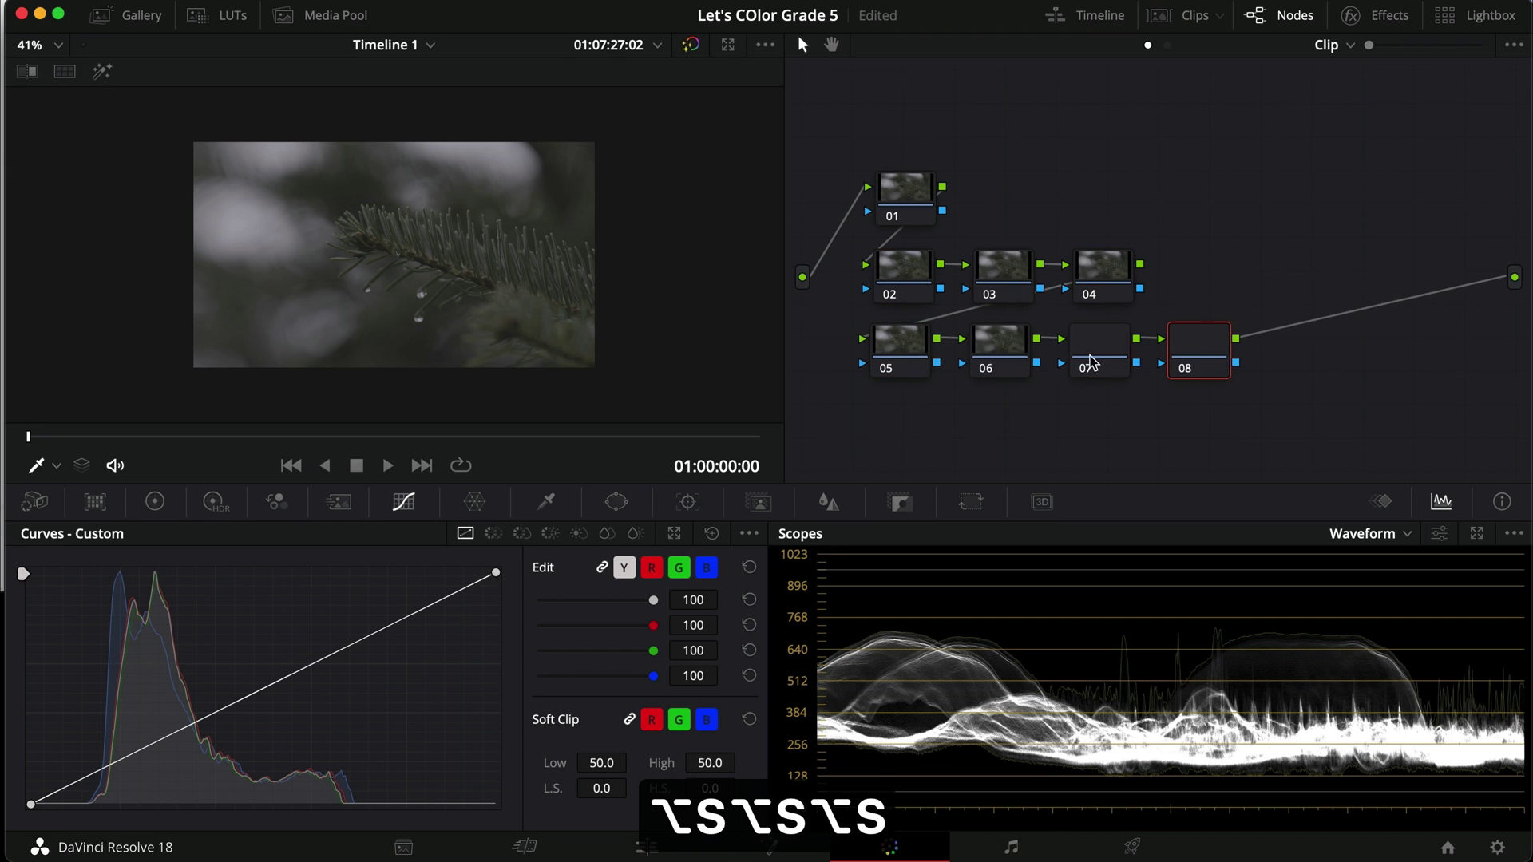
{"action": "left_click_drag", "start_coordinate": [1190, 356], "coordinate": [900, 436]}
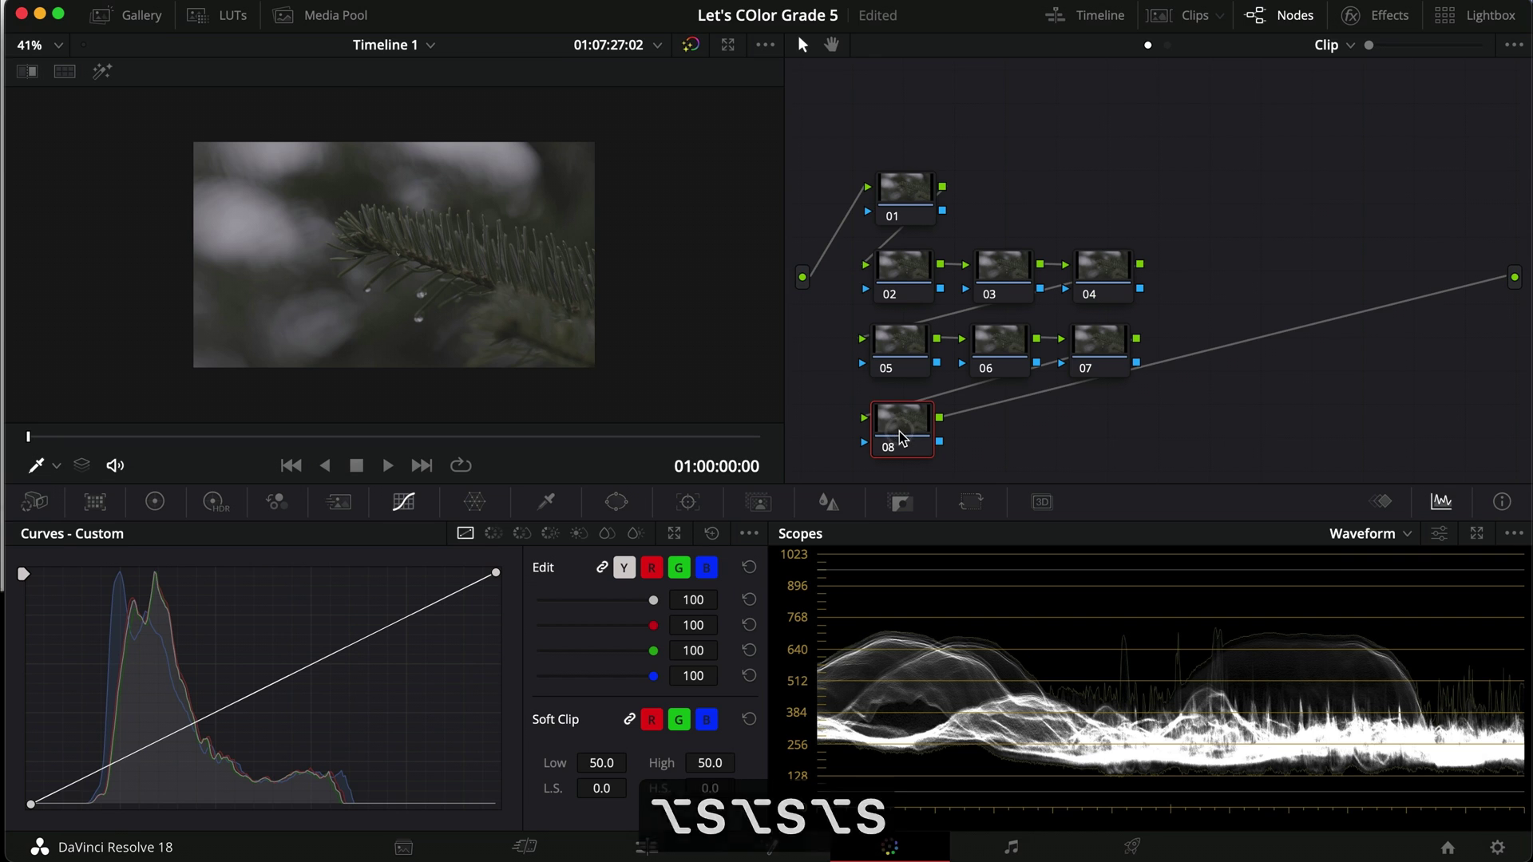
Add two layer nodes below node 08 and a serial node after the mixer, placed well to its right.
{"action": "key", "text": "alt+a"}
{"action": "key", "text": "alt+a"}
{"action": "key", "text": "alt+s"}
{"action": "scroll", "coordinate": [1158, 428], "scroll_direction": "down", "scroll_amount": 2}
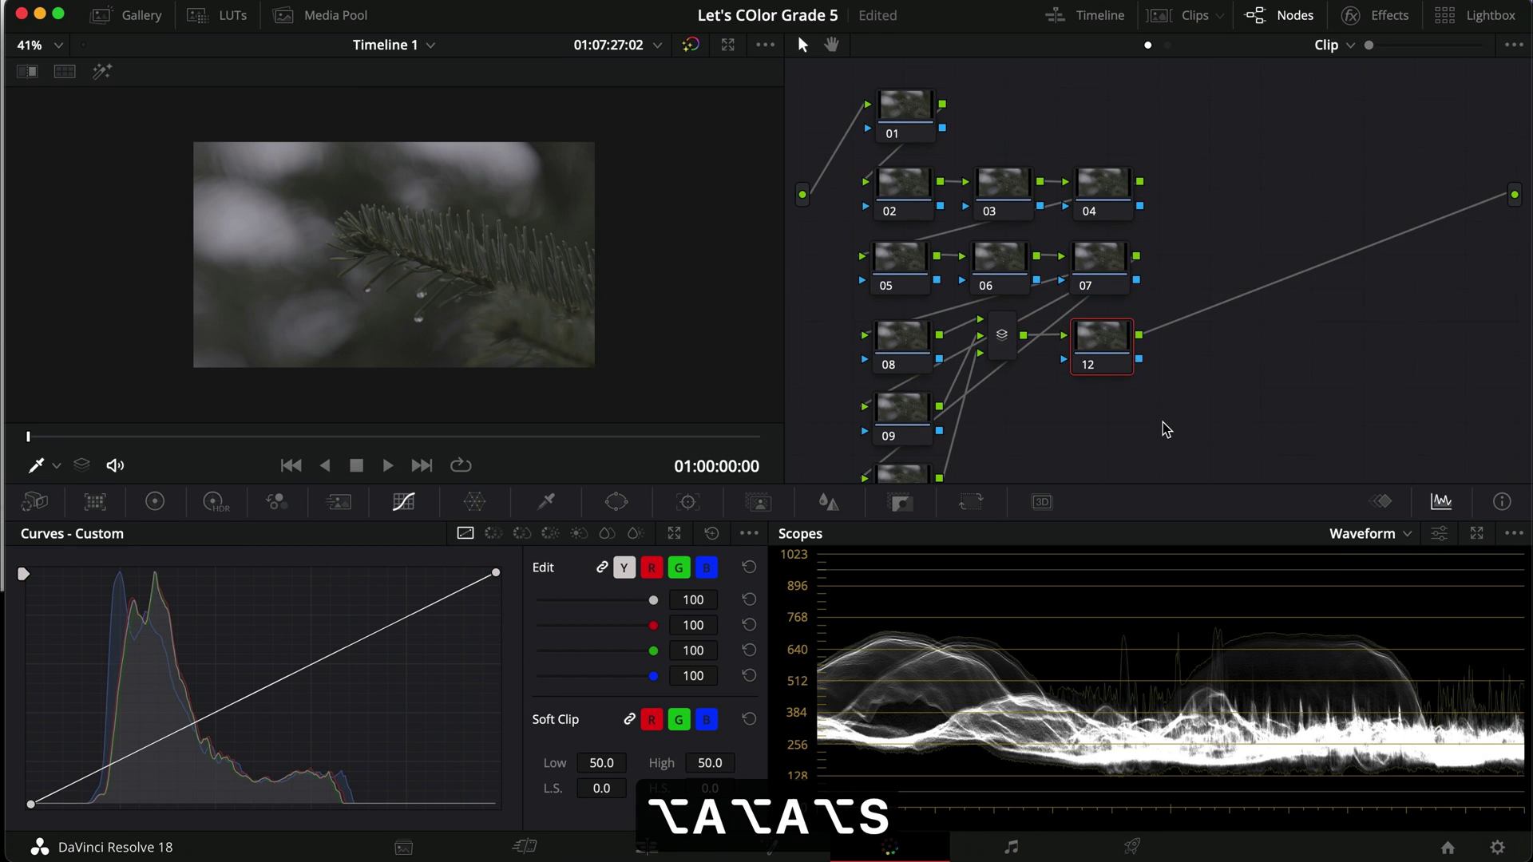
{"action": "left_click_drag", "start_coordinate": [1117, 346], "coordinate": [1268, 325]}
Apply the Color Space Transform effect to node 12 after the layer mixer.
{"action": "left_click", "coordinate": [1386, 15]}
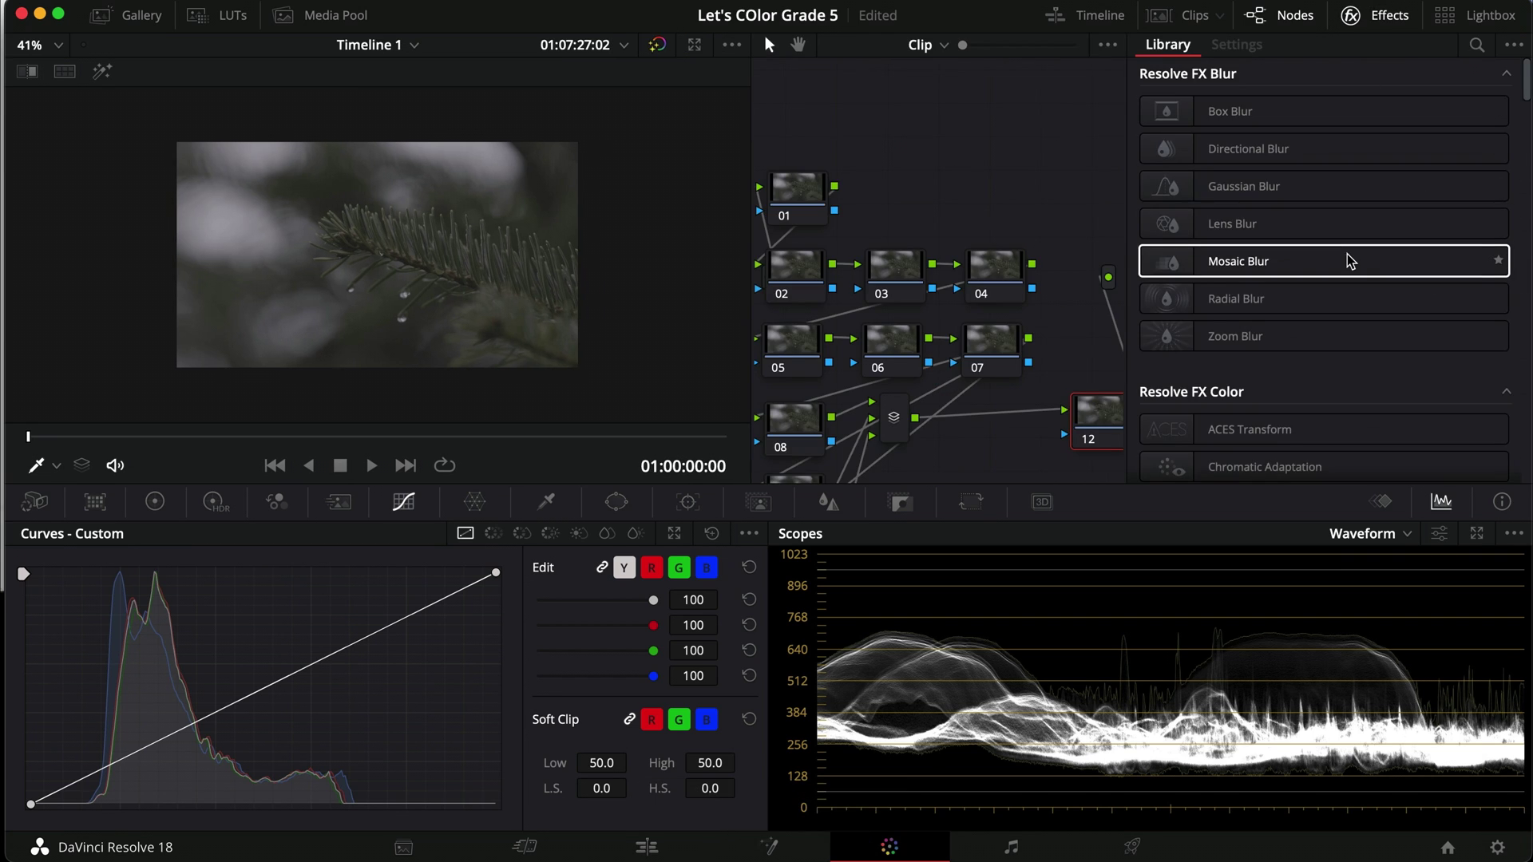
{"action": "scroll", "coordinate": [1345, 256], "scroll_direction": "down", "scroll_amount": 5}
{"action": "left_click_drag", "start_coordinate": [1269, 321], "coordinate": [1074, 424]}
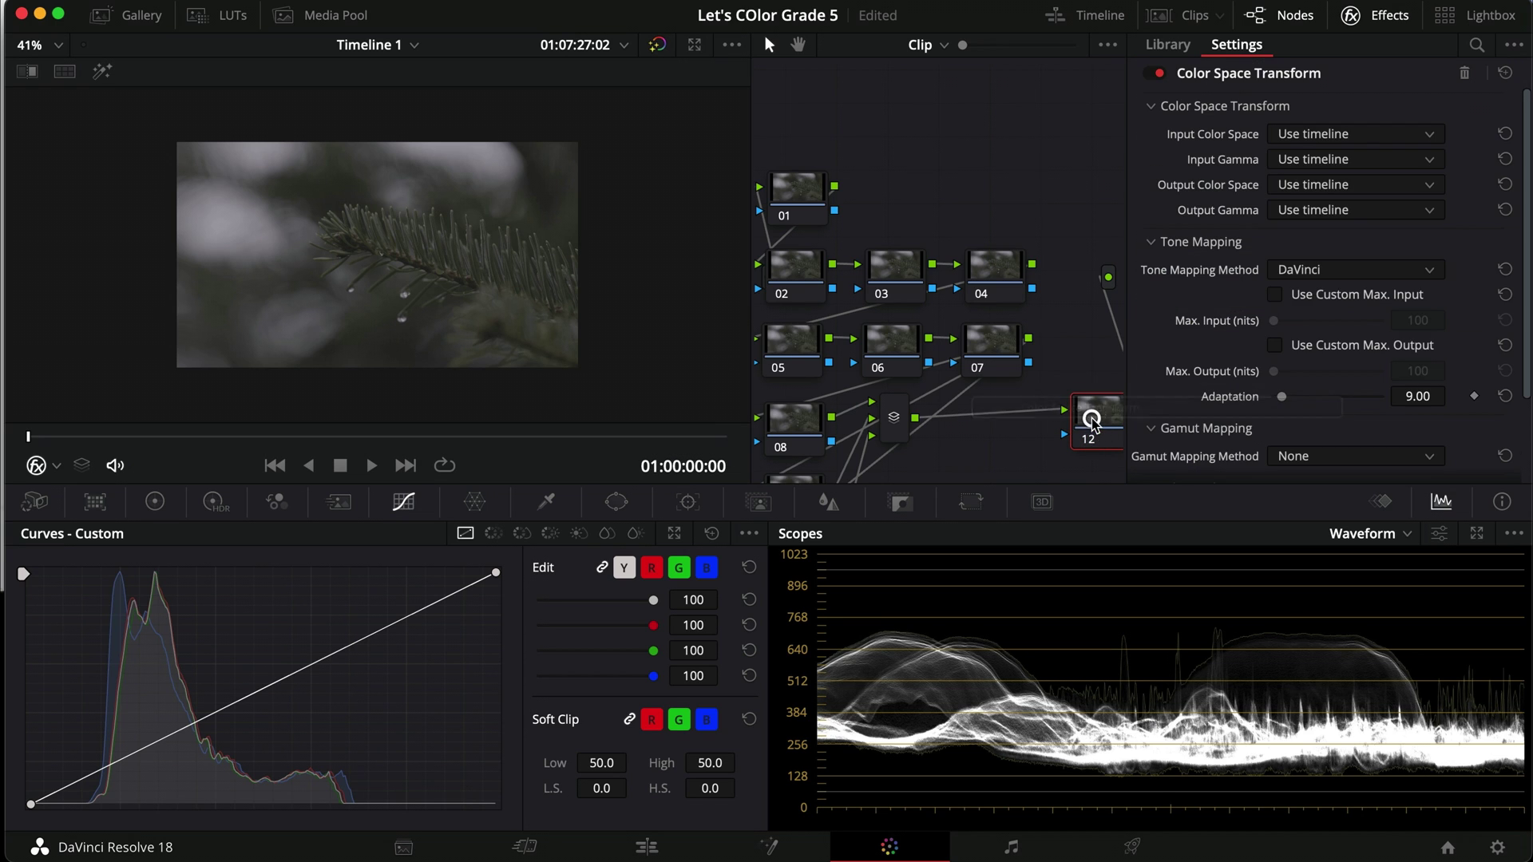
Set the transform's input color space to Canon Cinema Gamut and its input gamma to Canon Log 3.
{"action": "left_click", "coordinate": [1325, 135]}
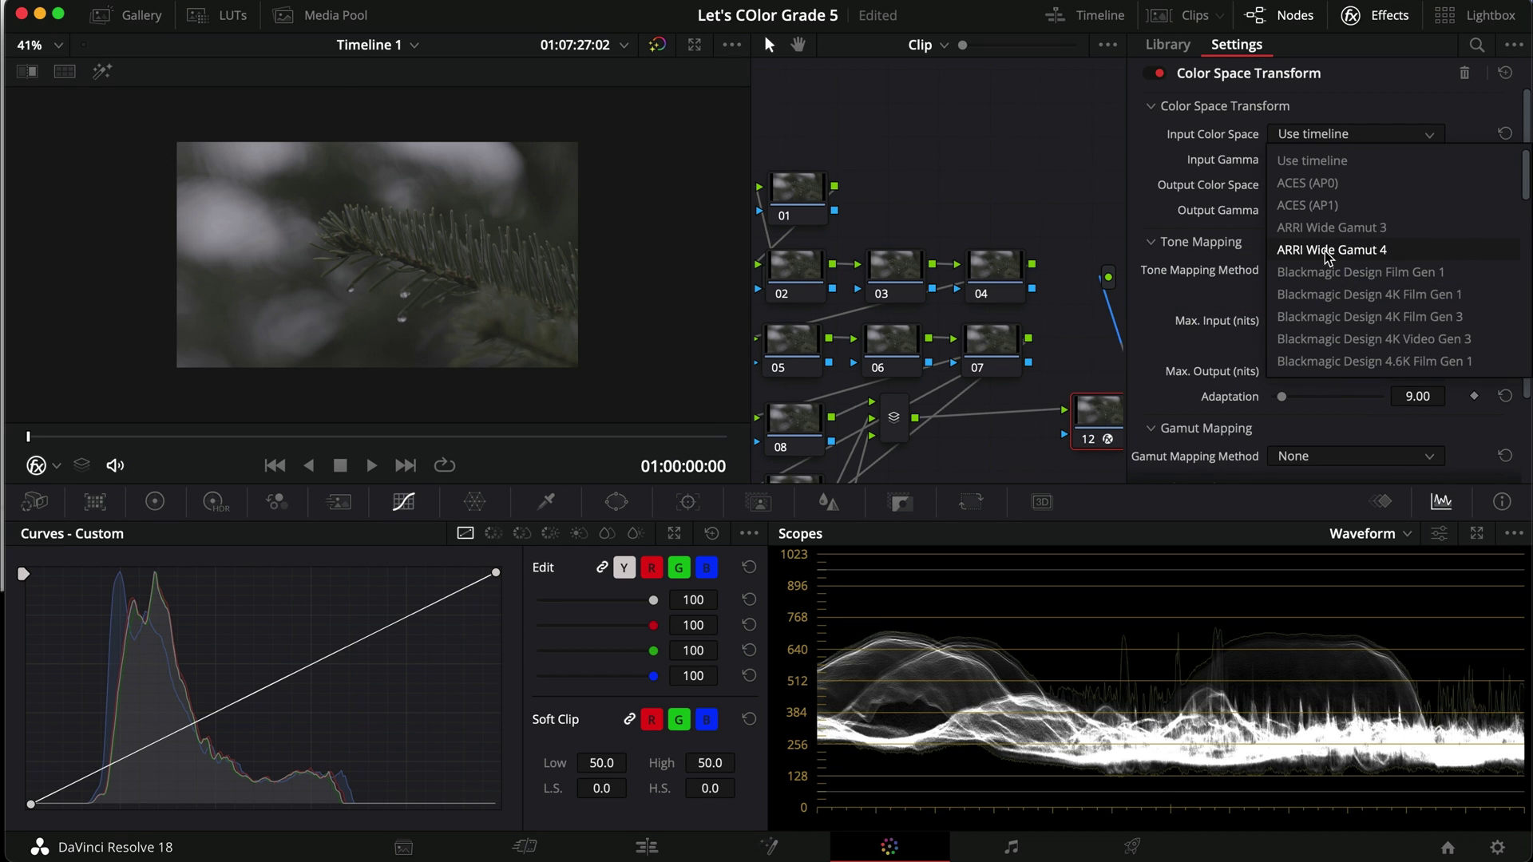
{"action": "key", "text": "c"}
{"action": "key", "text": "Return"}
{"action": "left_click", "coordinate": [1335, 161]}
{"action": "key", "text": "c"}
{"action": "key", "text": "Down"}
{"action": "key", "text": "Down"}
{"action": "key", "text": "Return"}
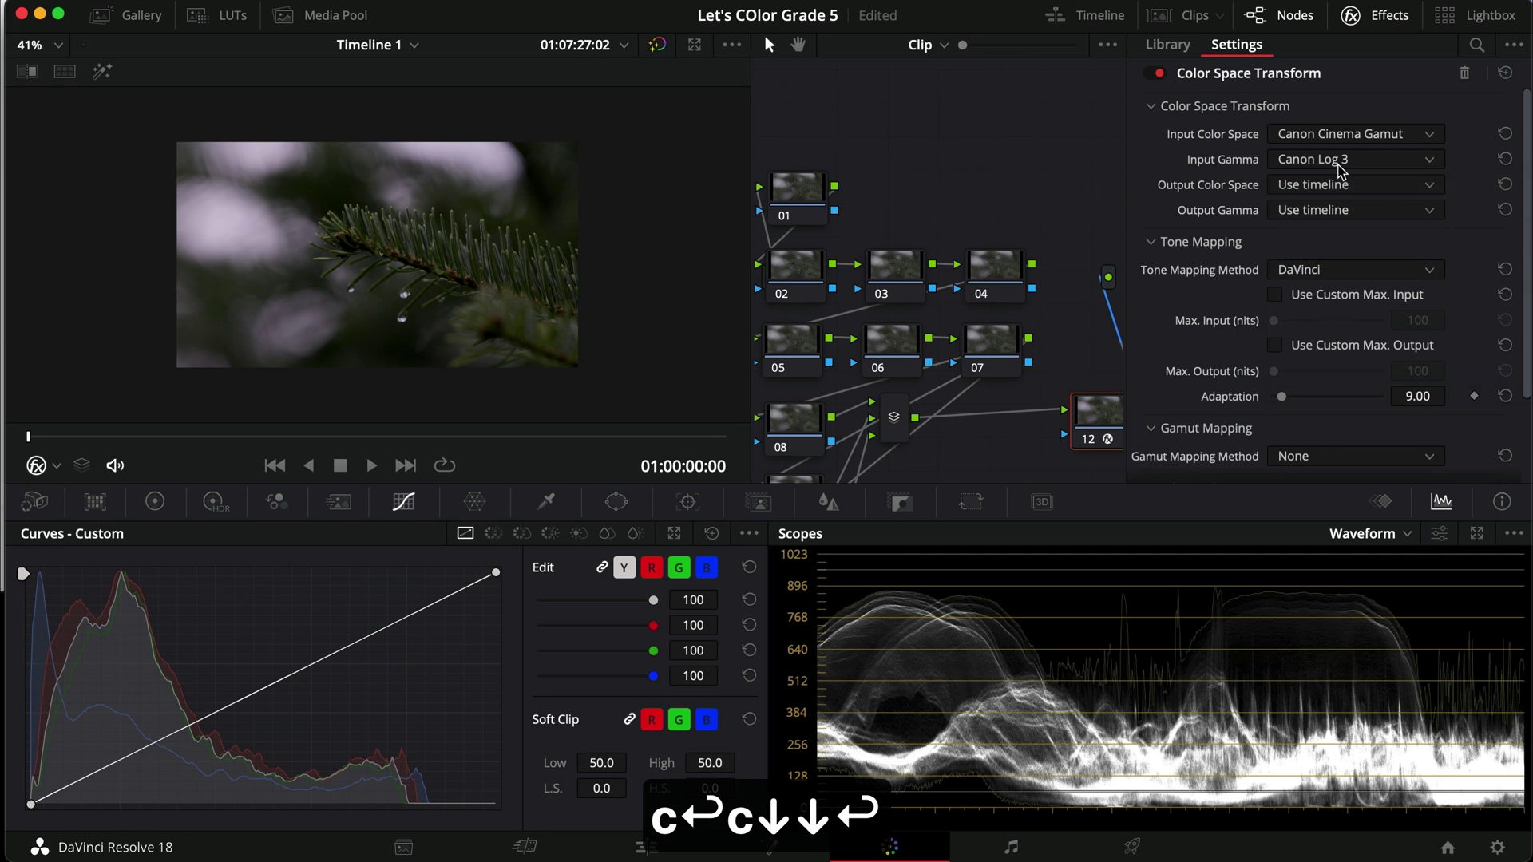
Set the transform's output color space to Rec.709 and output gamma to Gamma 2.4, and close the effects library.
{"action": "left_click", "coordinate": [1344, 186]}
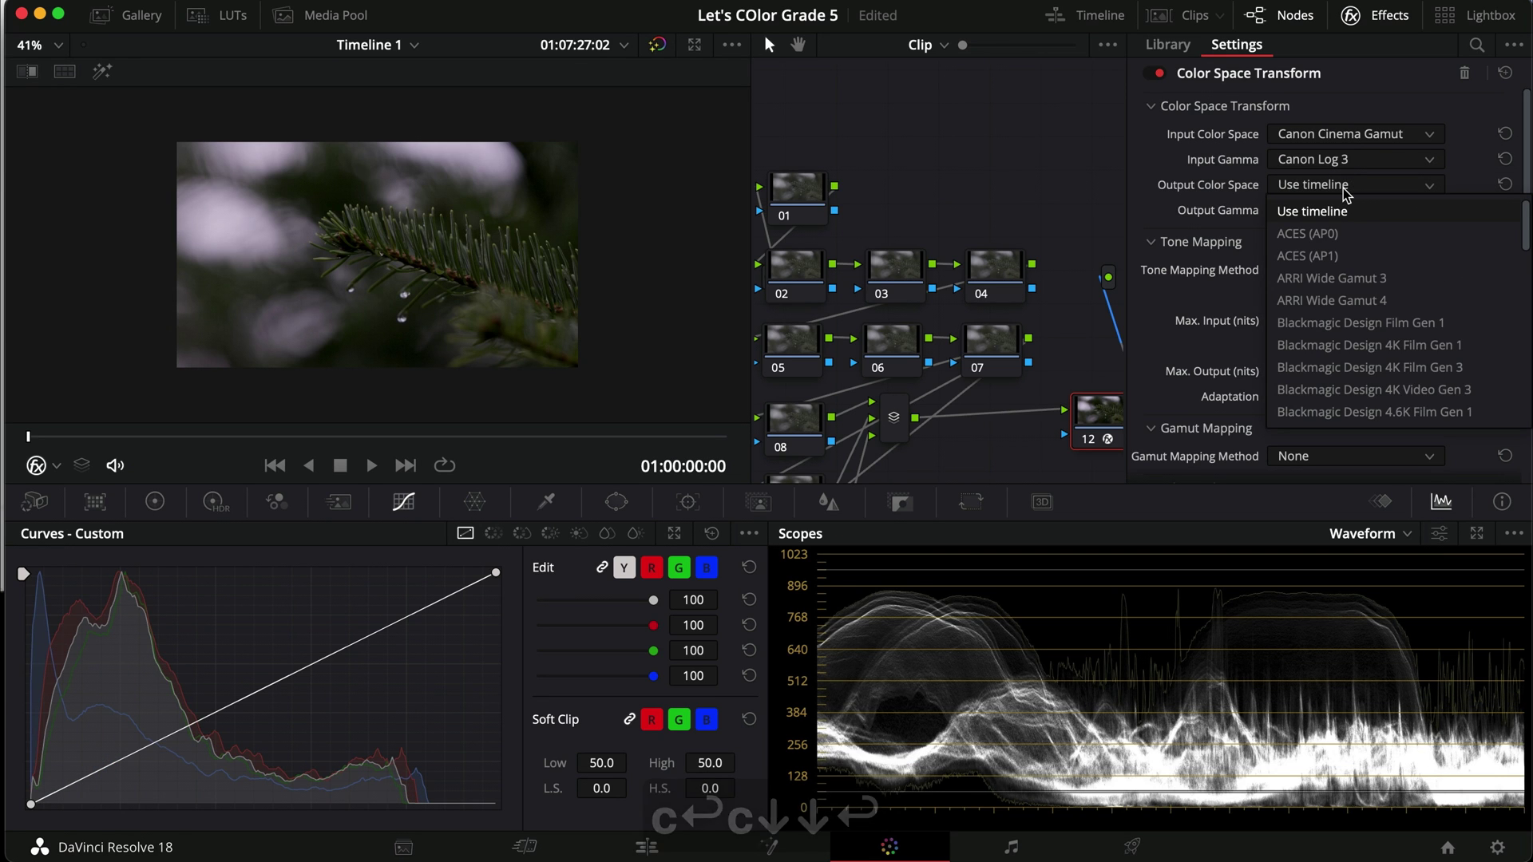
{"action": "key", "text": "r"}
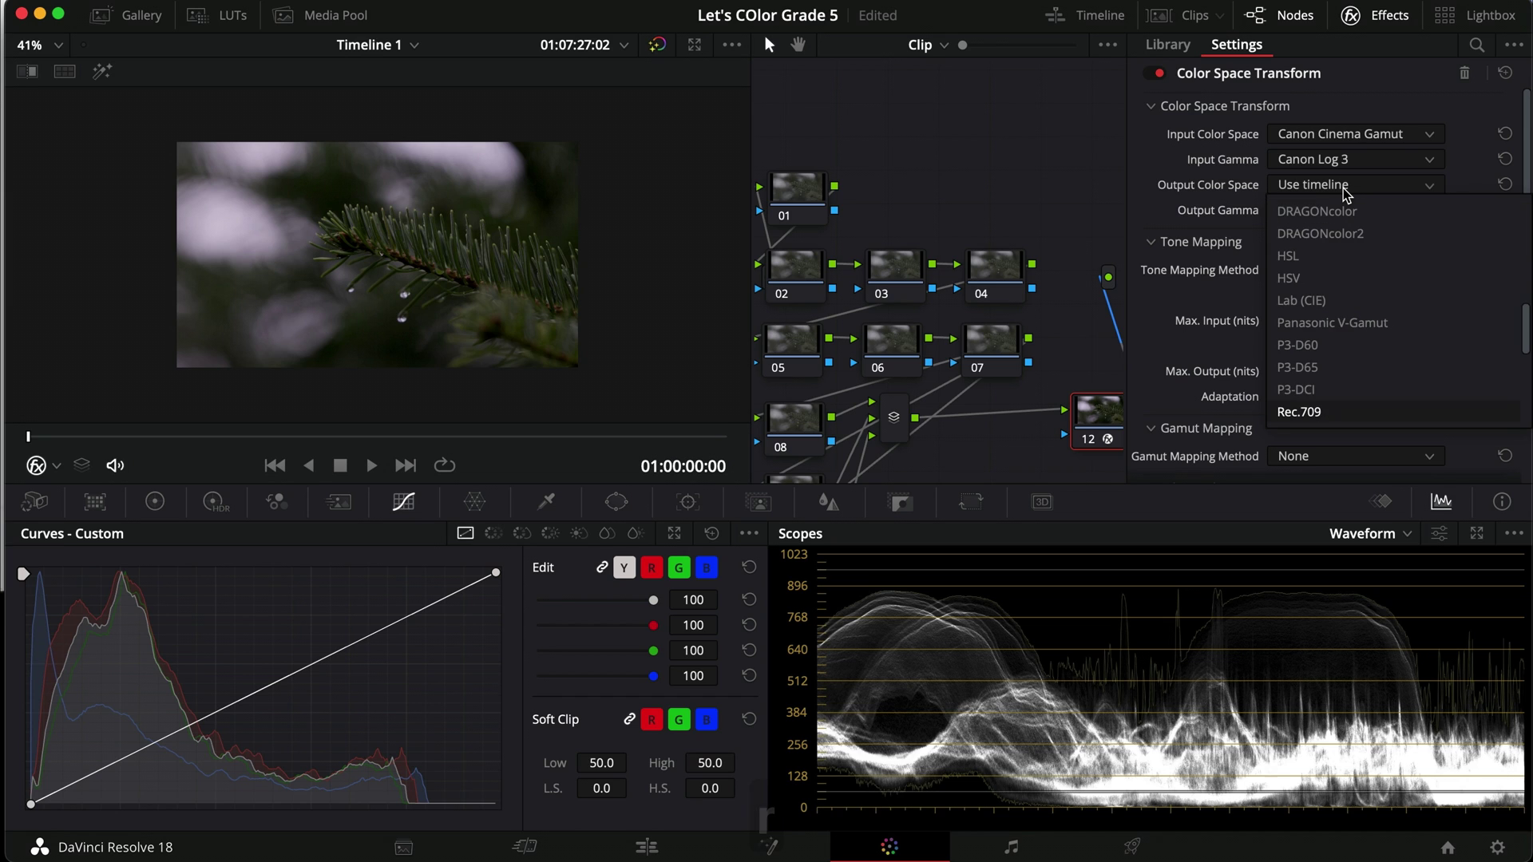
{"action": "key", "text": "Return"}
{"action": "left_click", "coordinate": [1334, 211]}
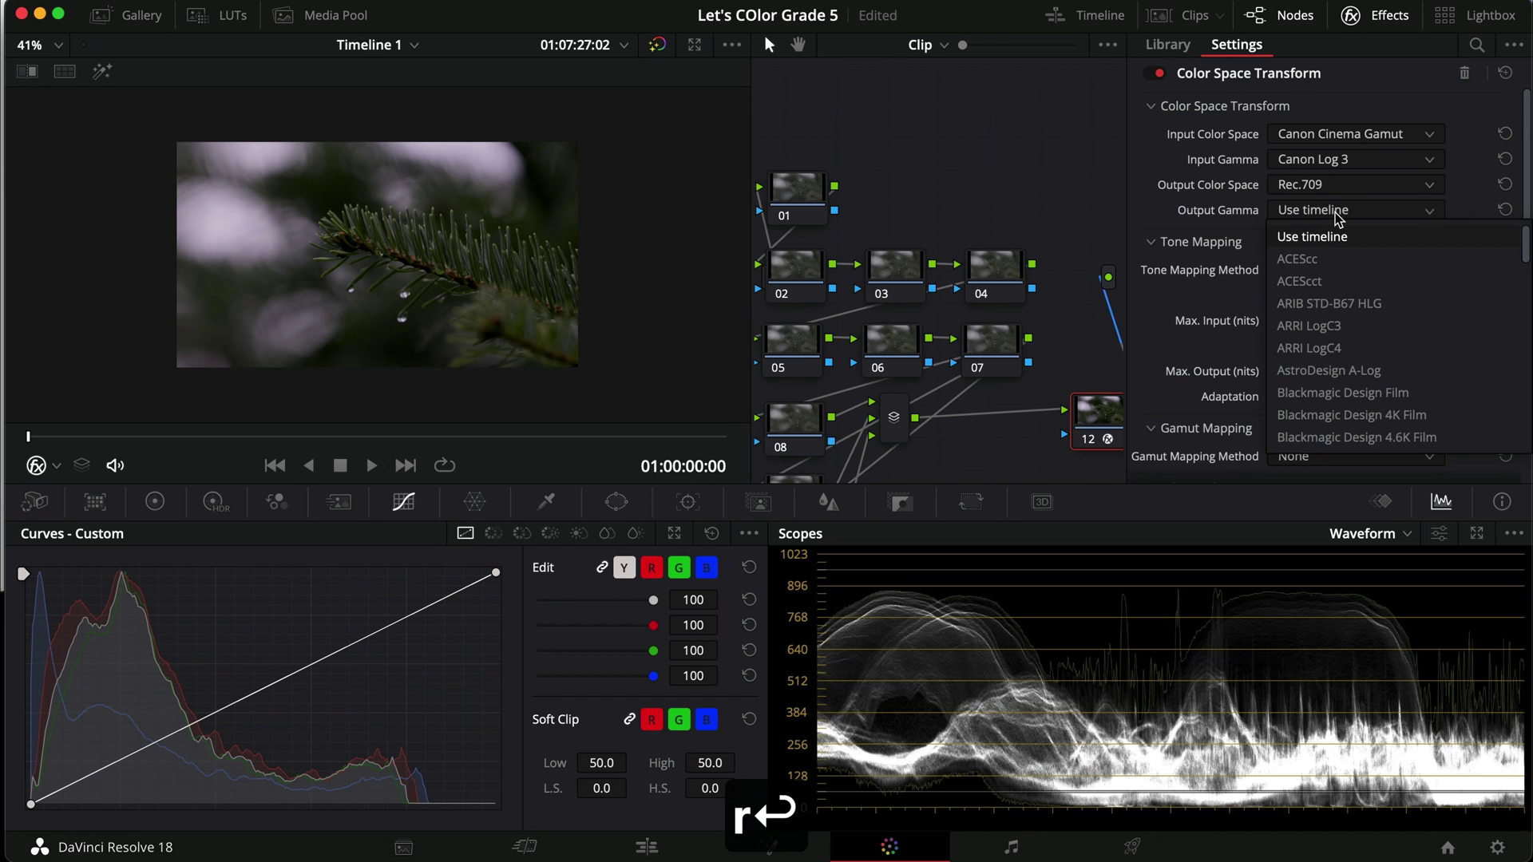
{"action": "key", "text": "g"}
{"action": "key", "text": "Down"}
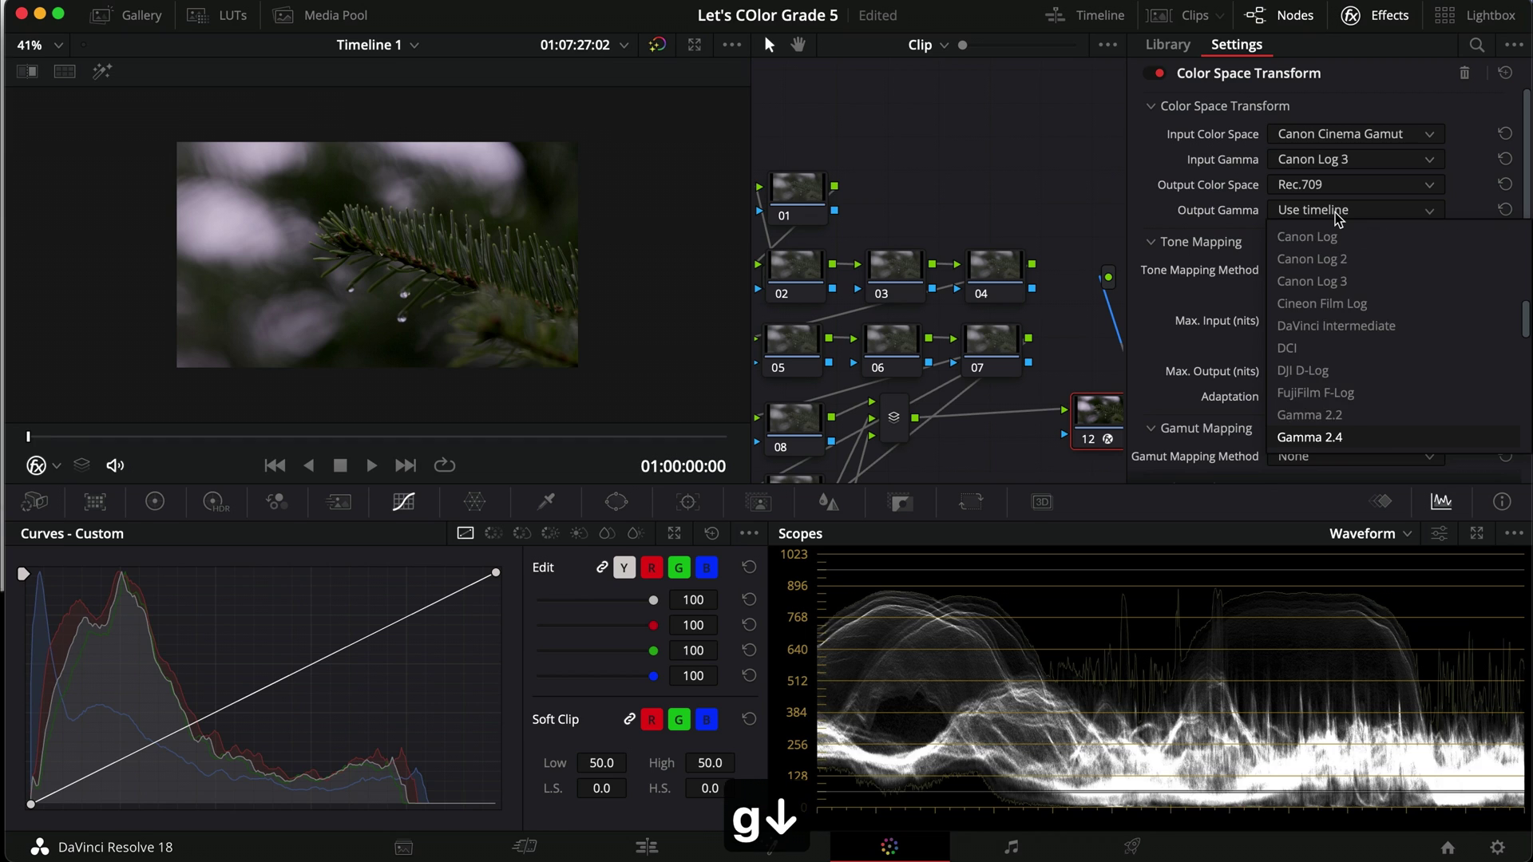
{"action": "key", "text": "Return"}
{"action": "left_click", "coordinate": [1384, 18]}
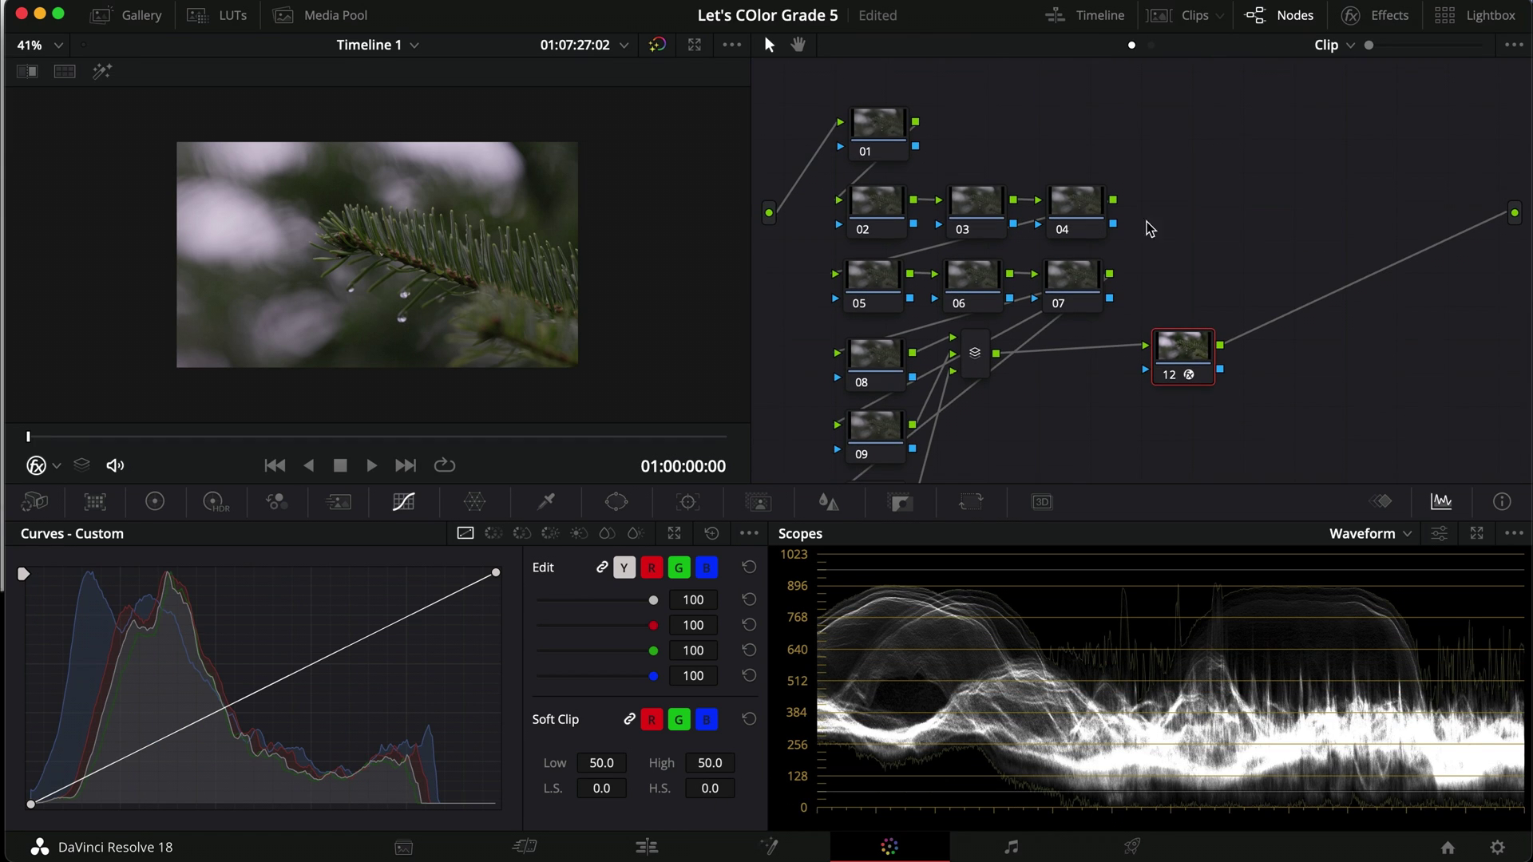
Add contrast on node 04 with an S-shaped custom curve, lowering the shadows and raising the highlights.
{"action": "scroll", "coordinate": [910, 134], "scroll_direction": "down", "scroll_amount": 1}
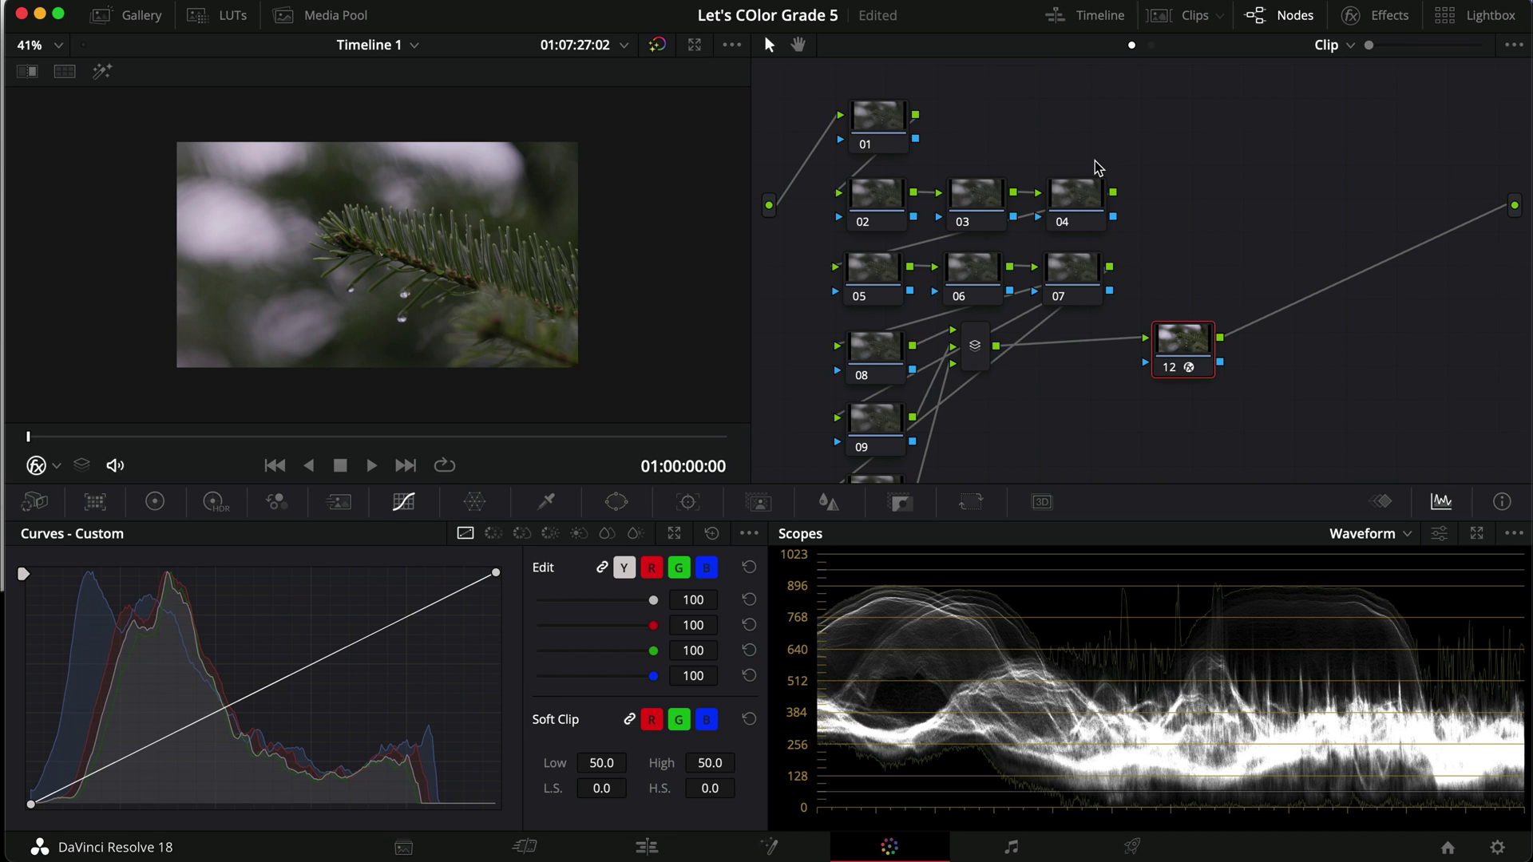
{"action": "scroll", "coordinate": [375, 356], "scroll_direction": "down", "scroll_amount": 2}
{"action": "scroll", "coordinate": [376, 356], "scroll_direction": "up", "scroll_amount": 4}
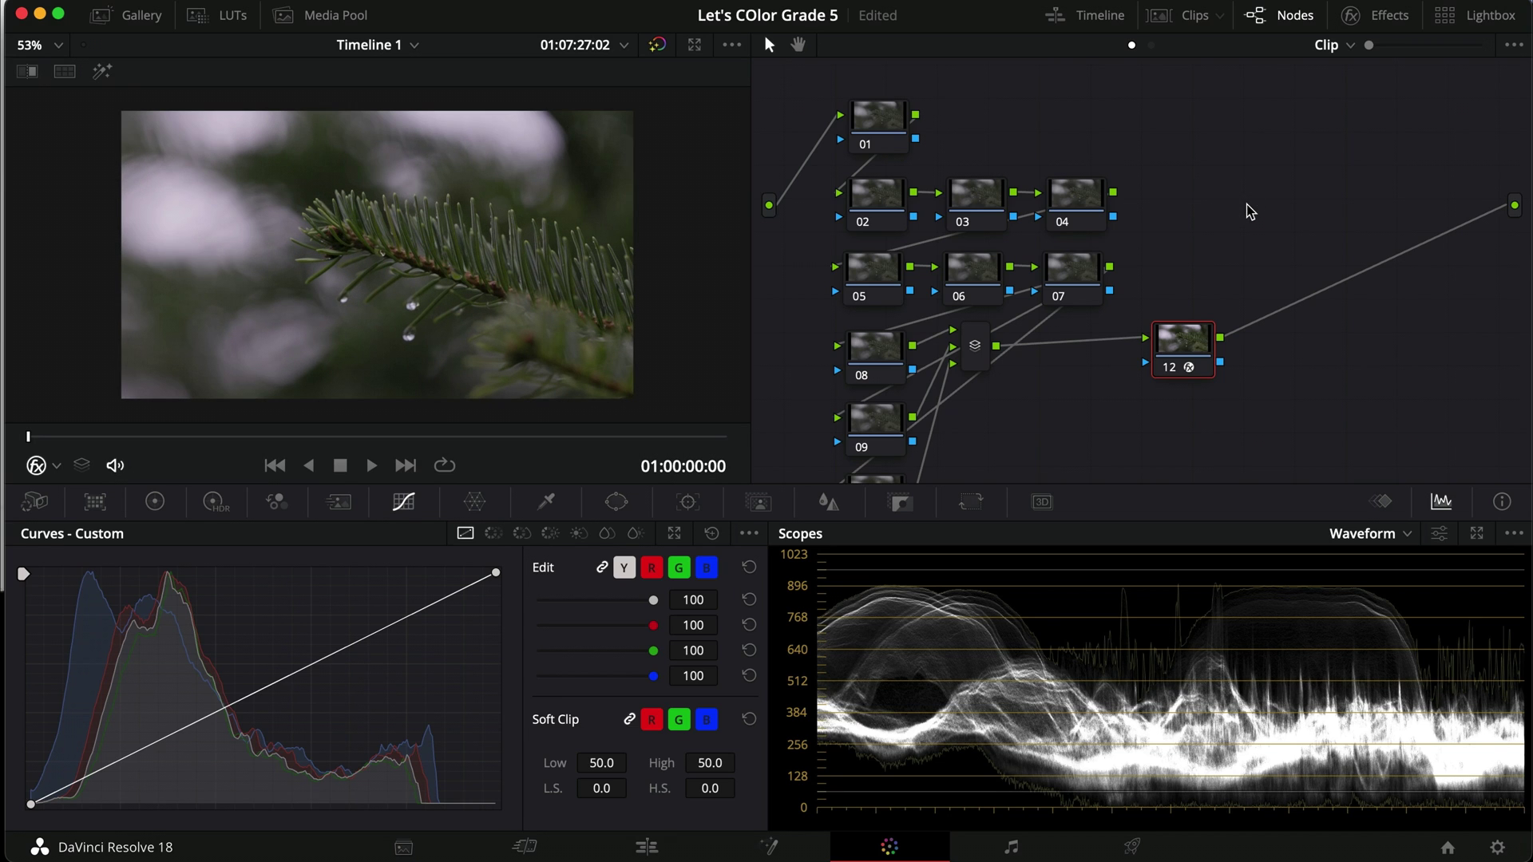
{"action": "scroll", "coordinate": [1250, 212], "scroll_direction": "down", "scroll_amount": 1}
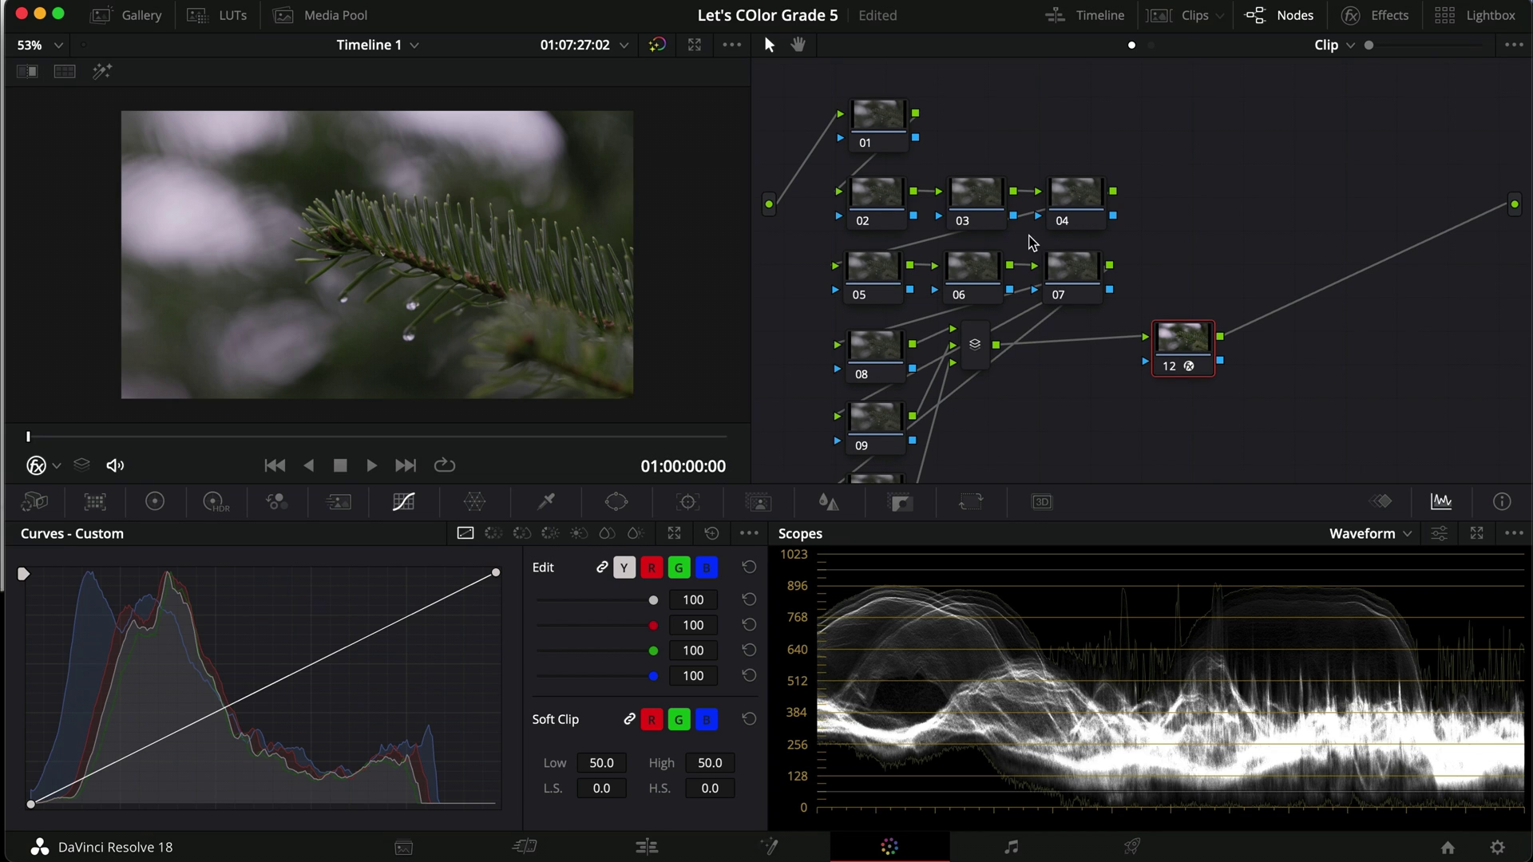
{"action": "left_click", "coordinate": [979, 206]}
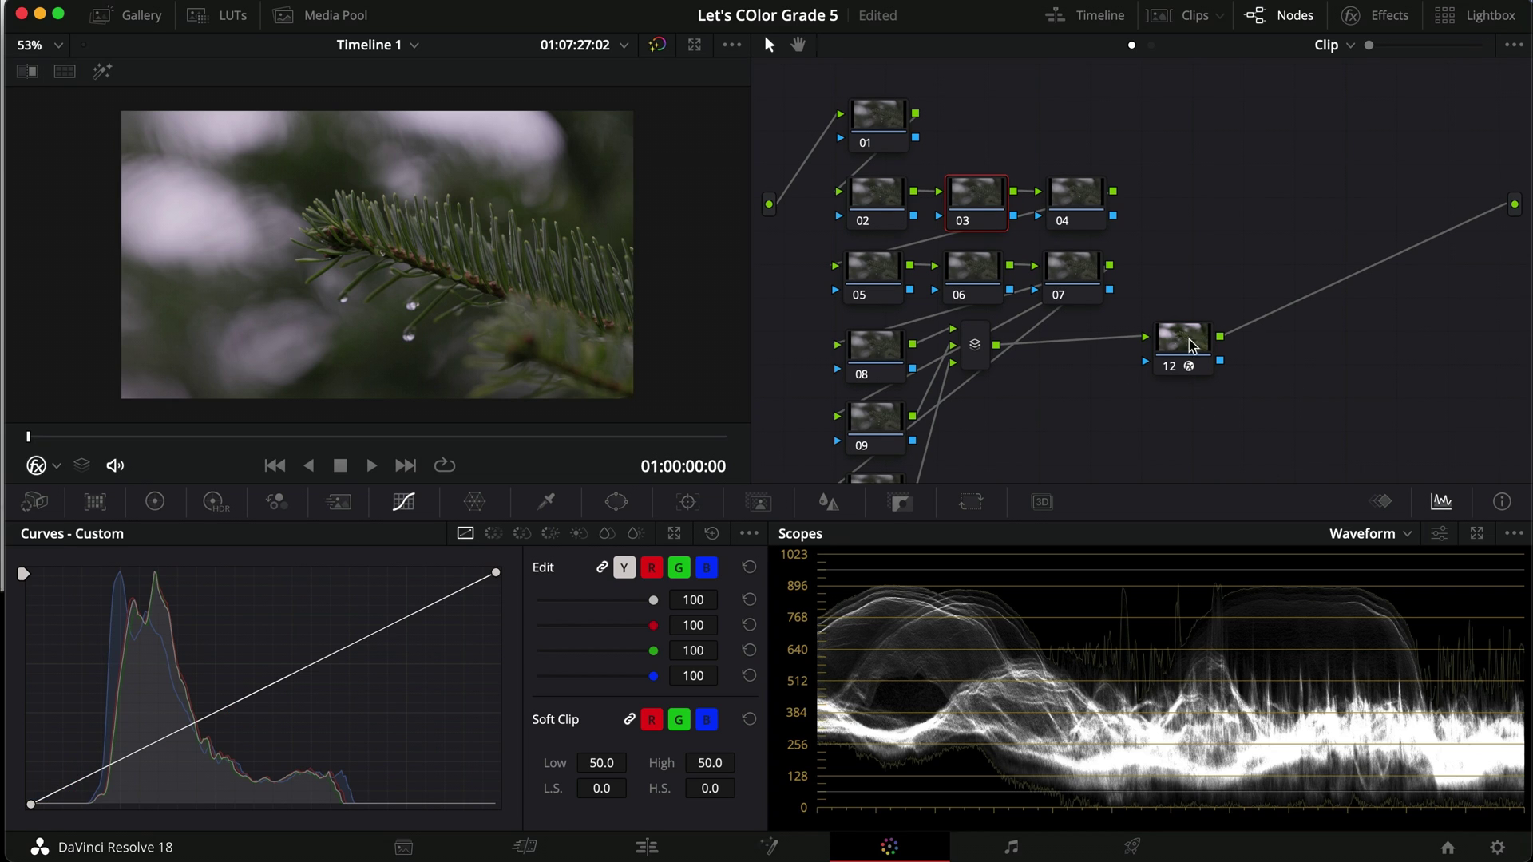
{"action": "left_click", "coordinate": [1075, 202]}
{"action": "left_click_drag", "start_coordinate": [133, 755], "coordinate": [168, 763]}
{"action": "left_click_drag", "start_coordinate": [410, 627], "coordinate": [362, 620]}
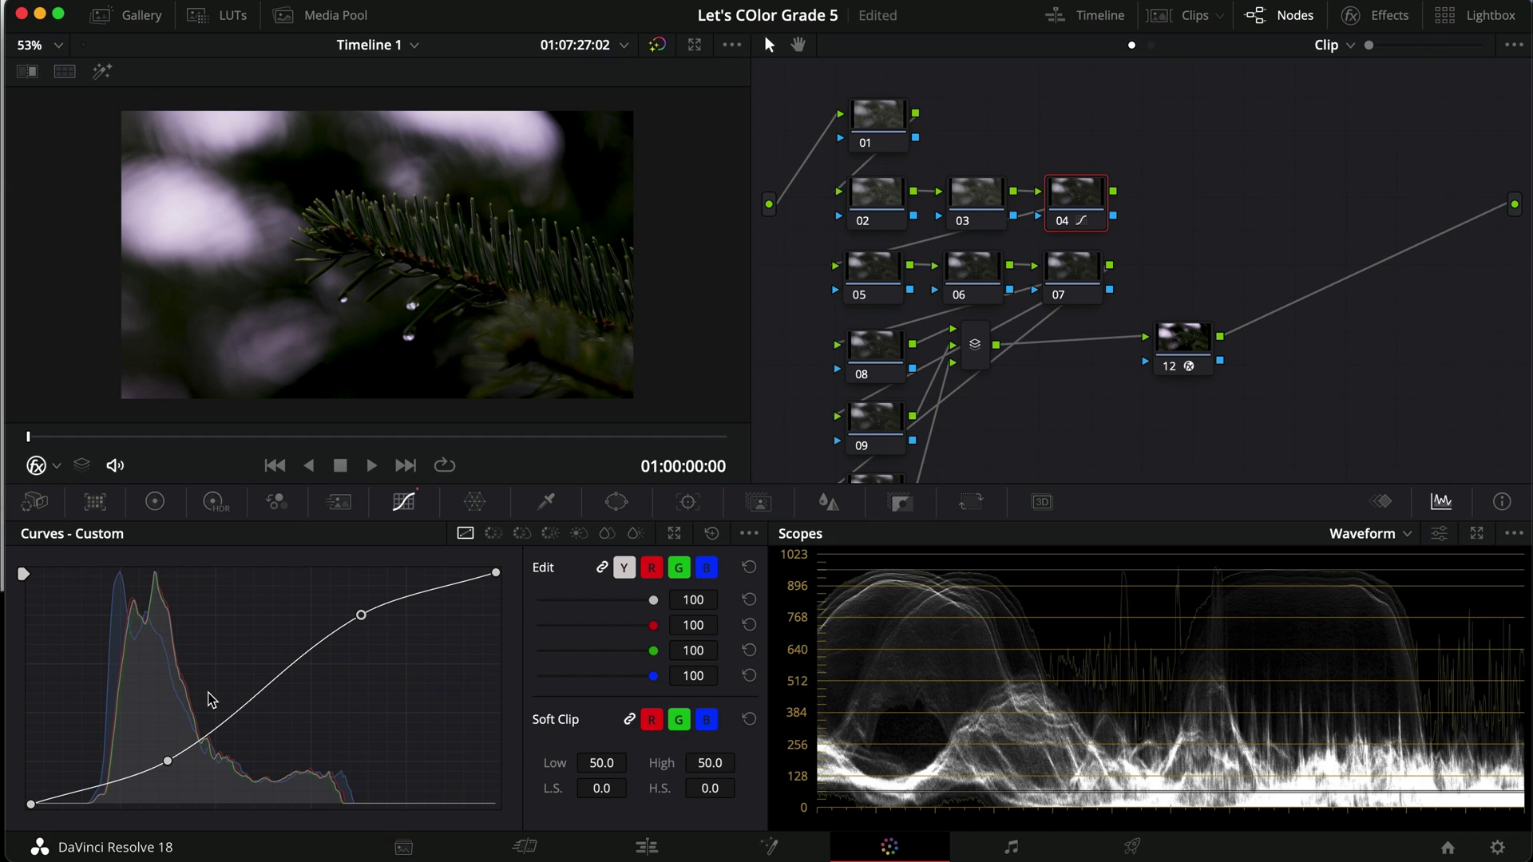
Brighten the image on node 03 by raising the Offset to 33.50 in the primary color wheels.
{"action": "left_click", "coordinate": [974, 200]}
{"action": "left_click", "coordinate": [155, 502]}
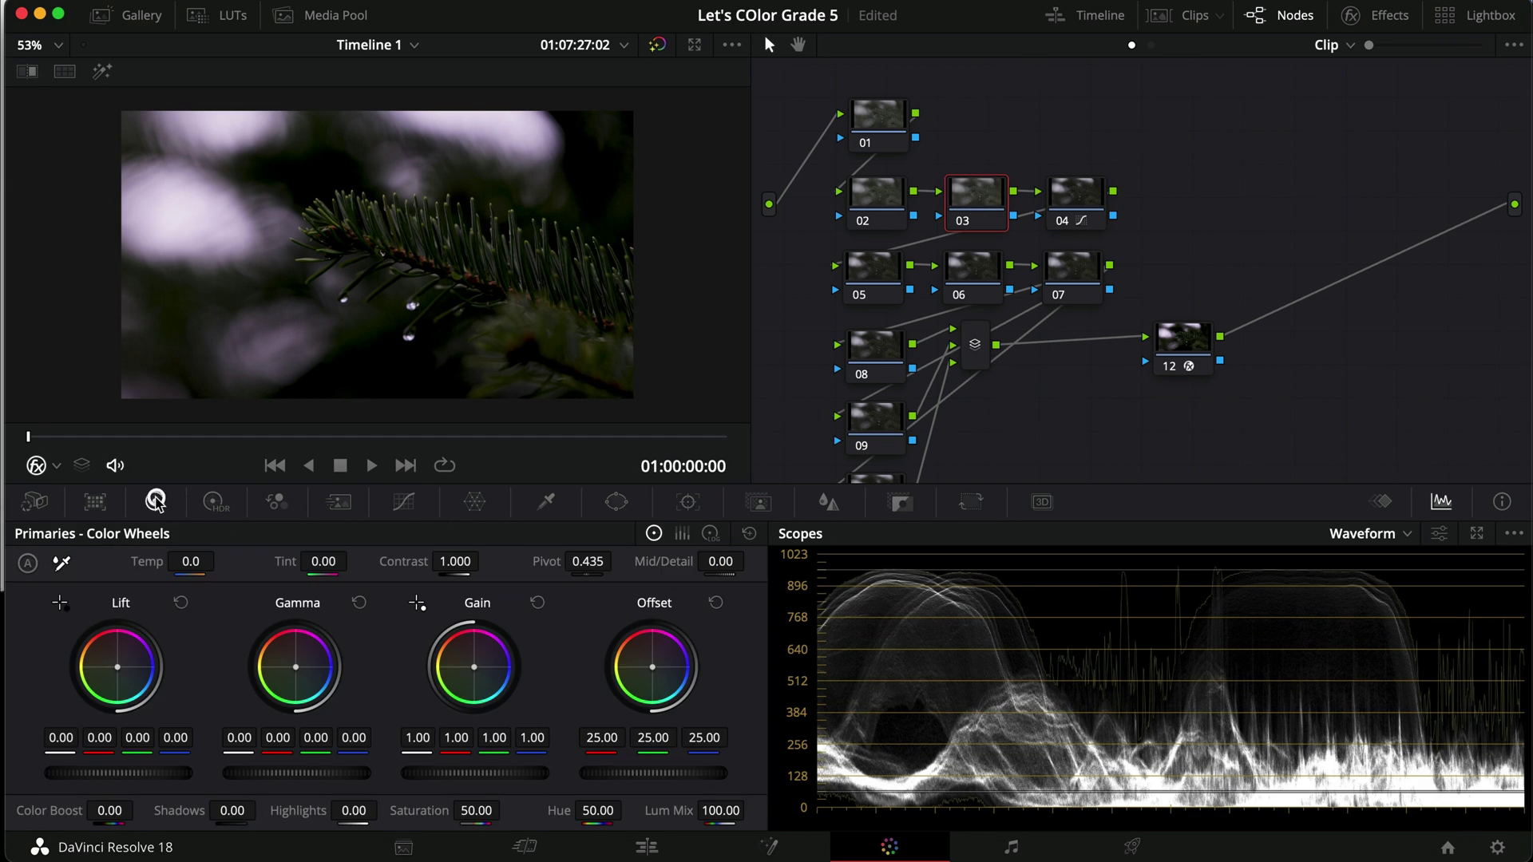
{"action": "left_click_drag", "start_coordinate": [609, 773], "coordinate": [912, 736]}
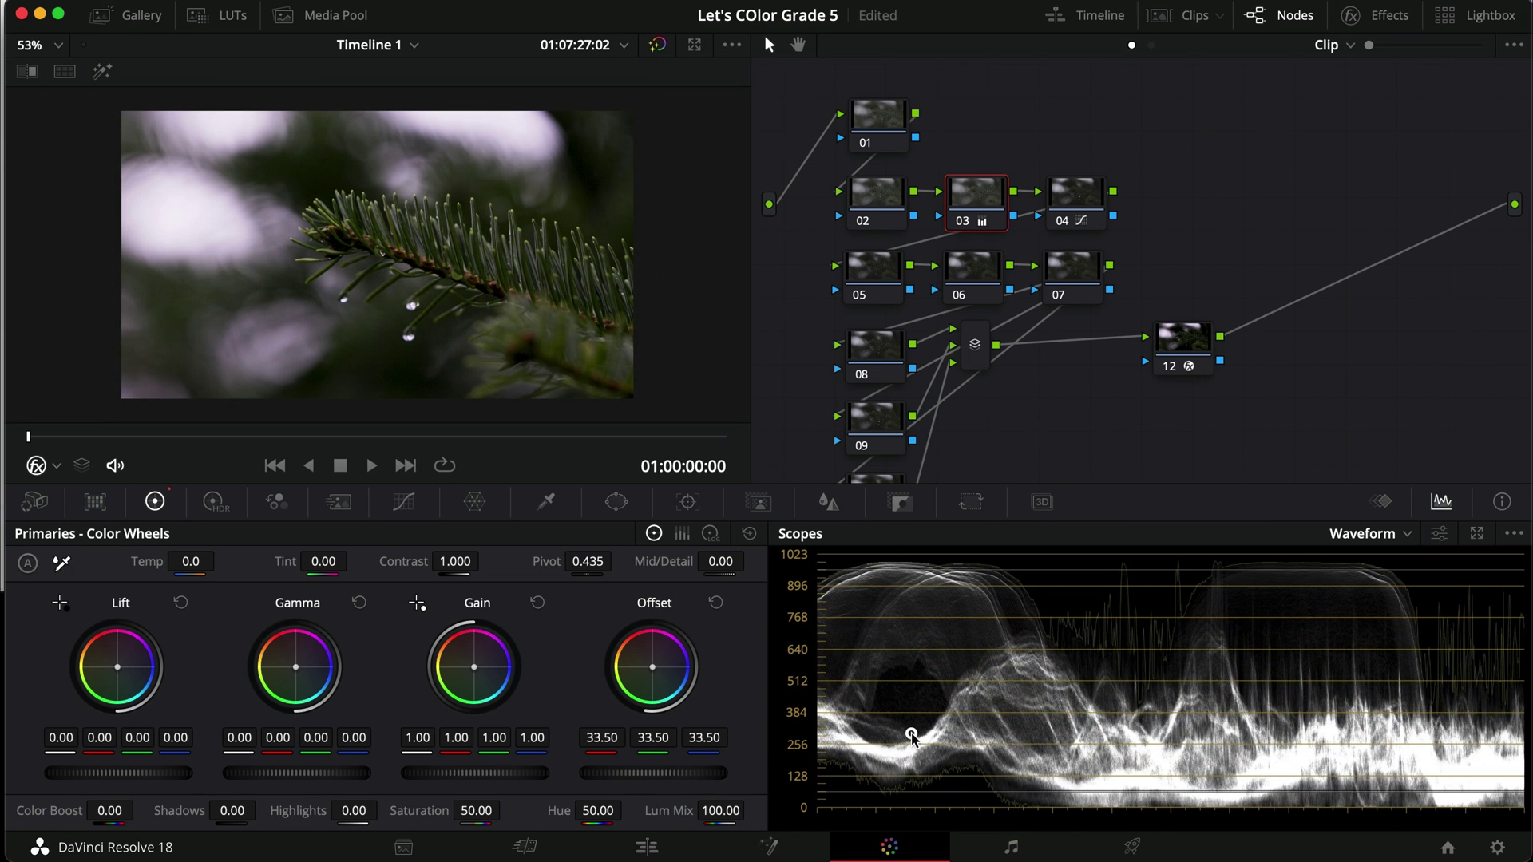
Compare the image with node 04 disabled and enabled, and review its curve and node 03's primary wheel settings.
{"action": "left_click", "coordinate": [1061, 210]}
{"action": "key", "text": "super+d"}
{"action": "key", "text": "super+d"}
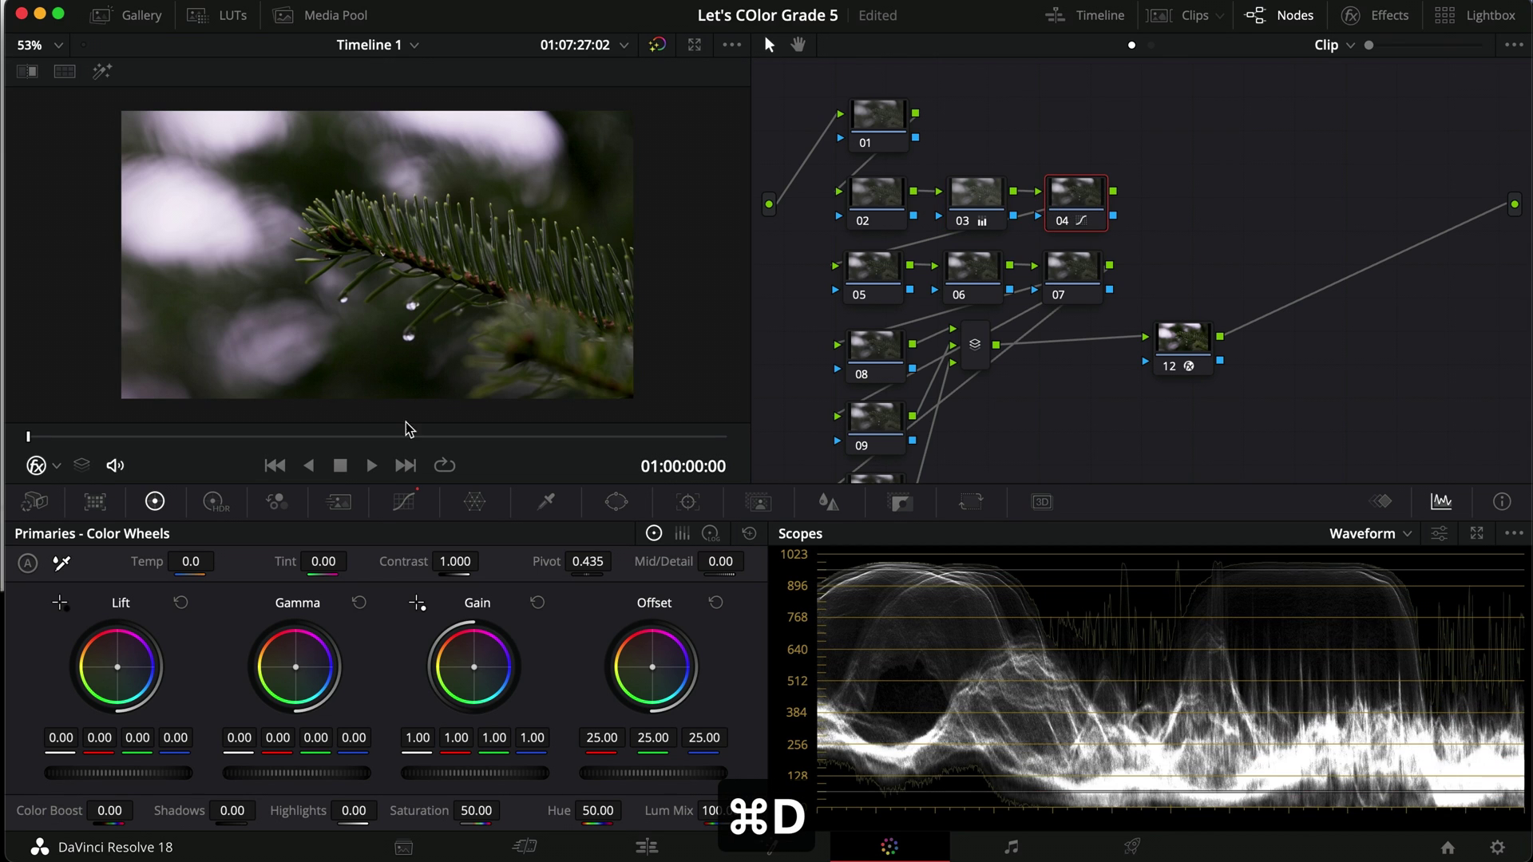
{"action": "left_click", "coordinate": [404, 501]}
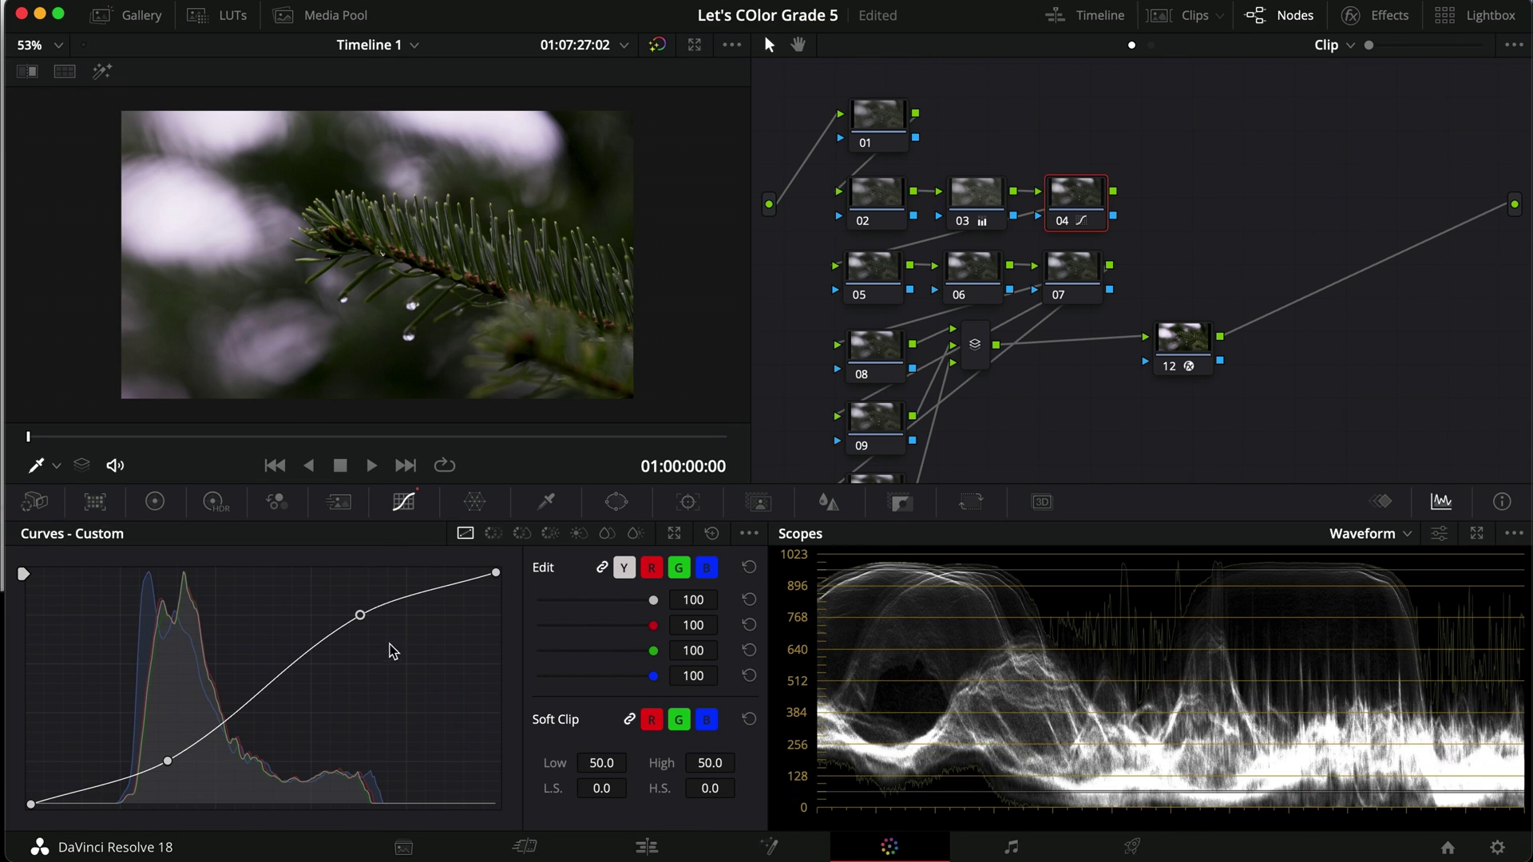
{"action": "left_click", "coordinate": [960, 227]}
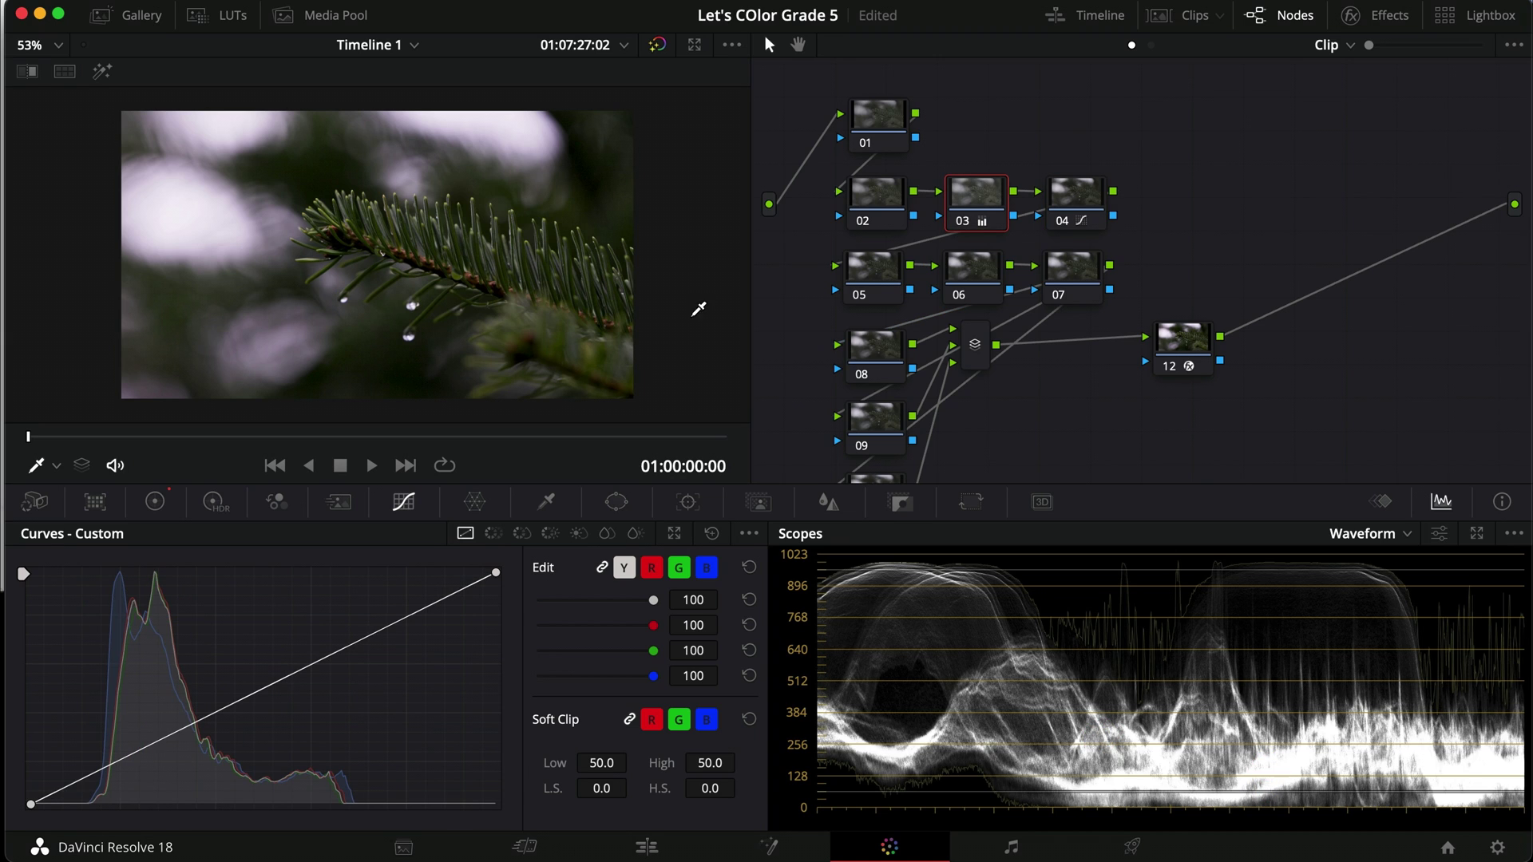
{"action": "left_click", "coordinate": [155, 502]}
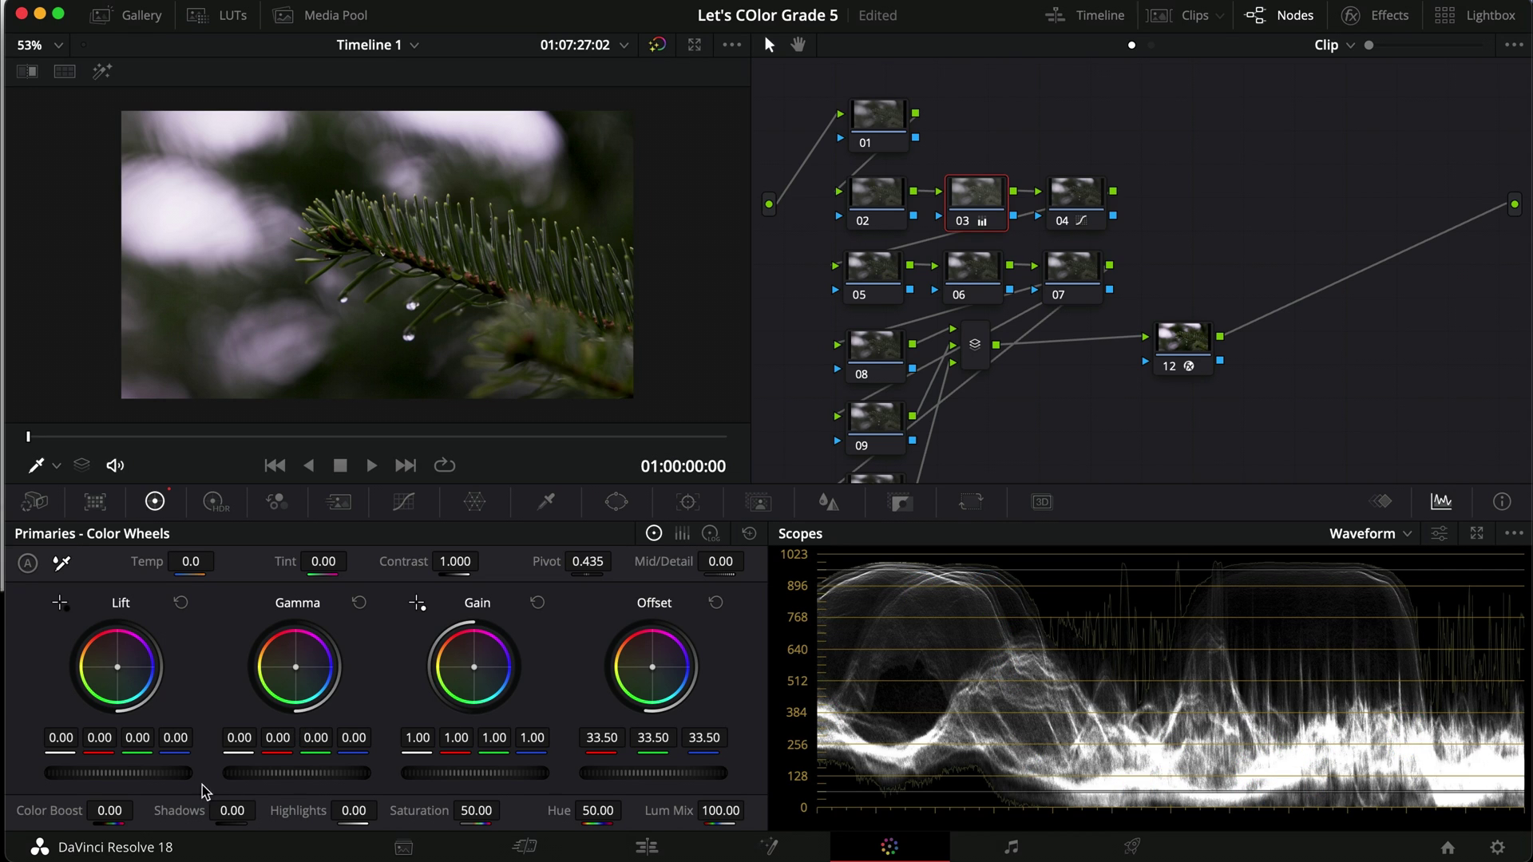
Soften node 04's custom curve by raising the black endpoint and slightly lowering the white endpoint.
{"action": "left_click", "coordinate": [1064, 222]}
{"action": "left_click", "coordinate": [404, 502]}
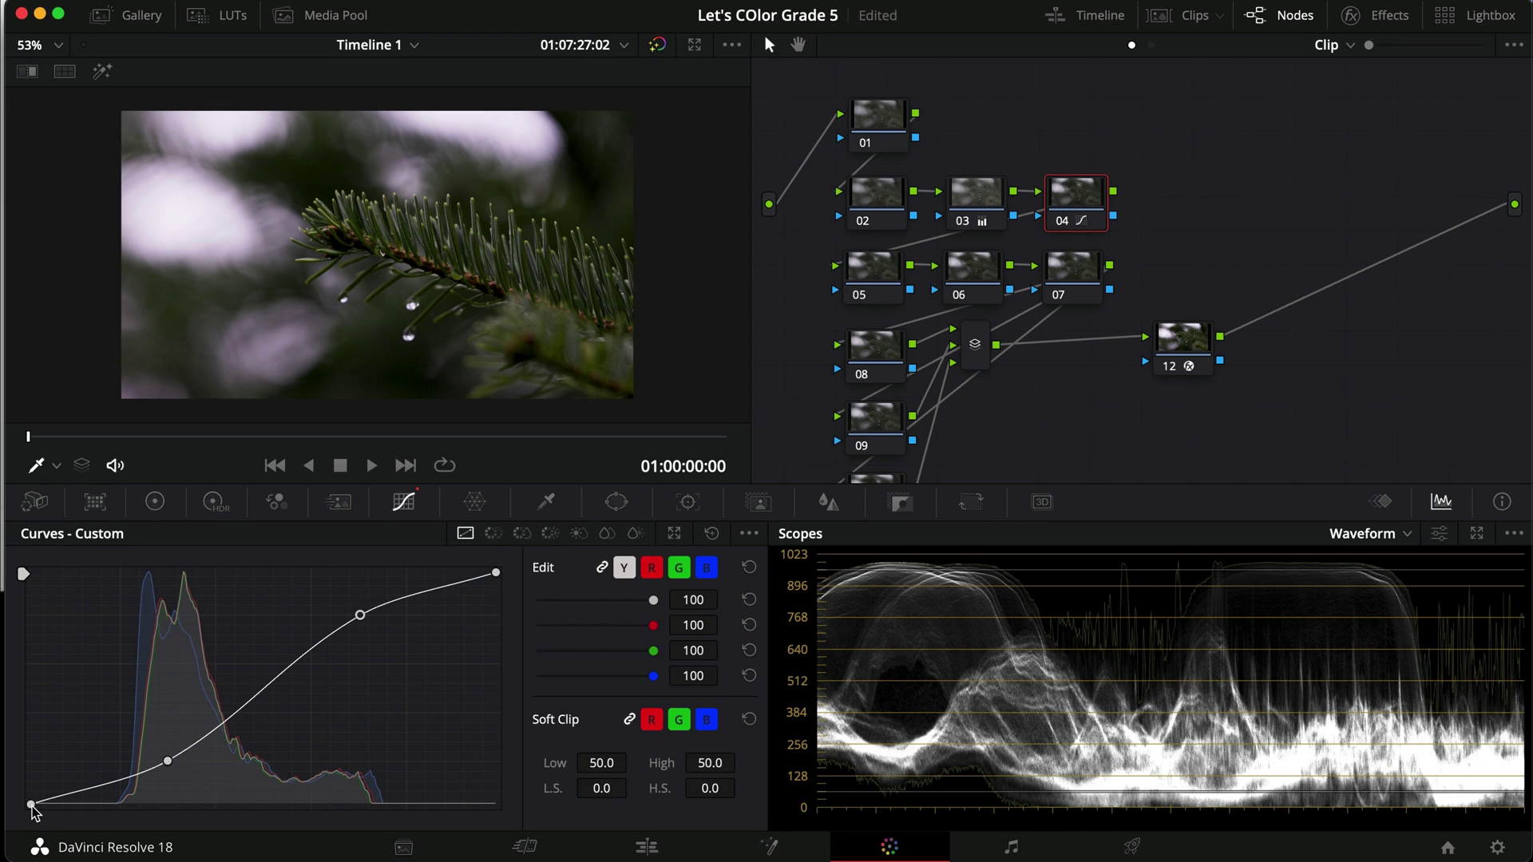
{"action": "left_click_drag", "start_coordinate": [28, 805], "coordinate": [30, 789]}
{"action": "left_click_drag", "start_coordinate": [496, 573], "coordinate": [502, 585]}
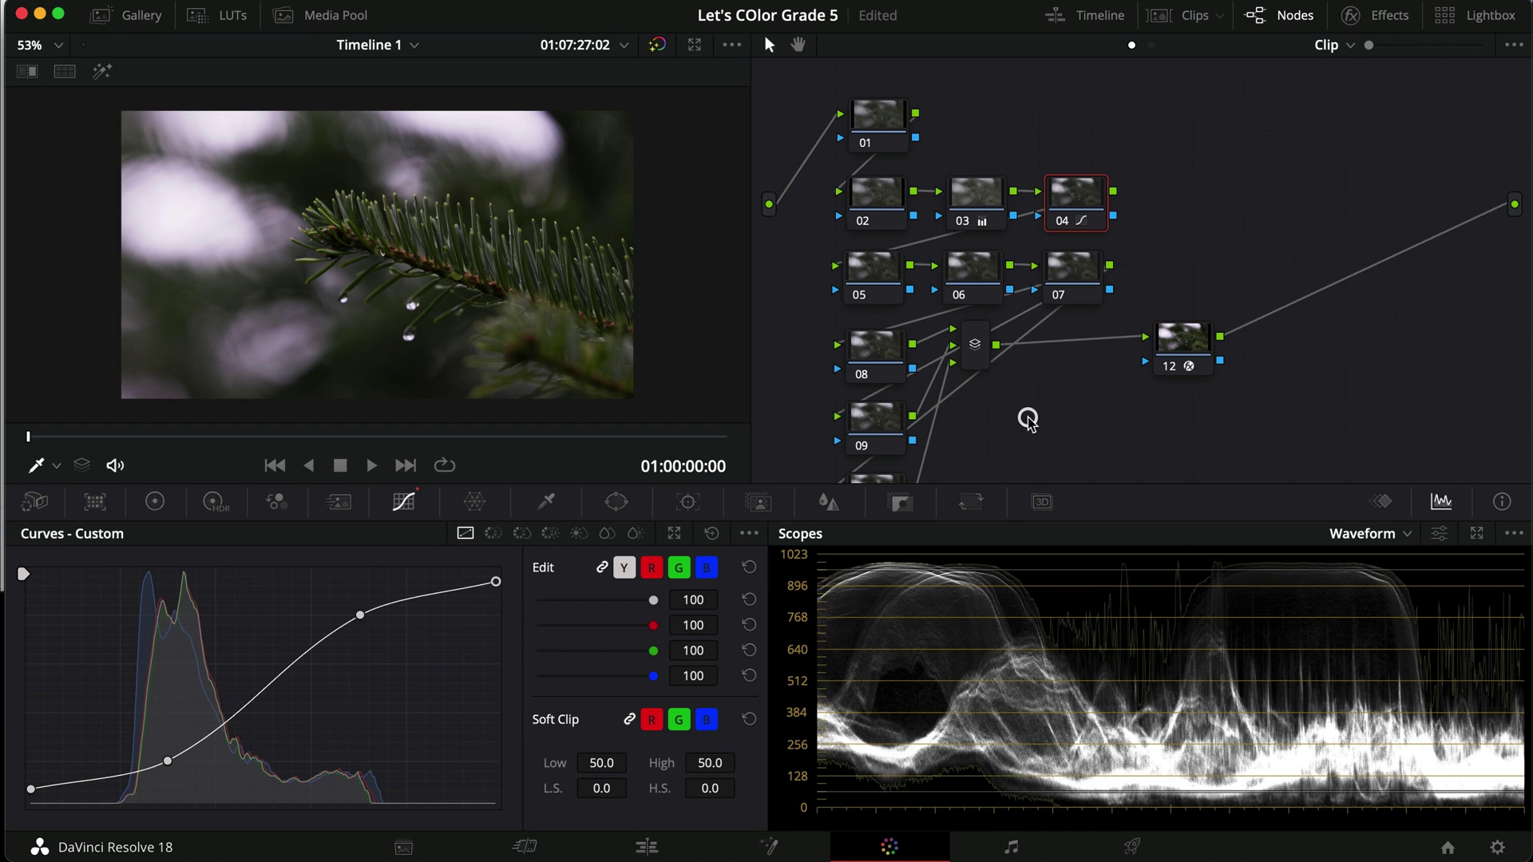
Select node 05 and open its Hue Vs Hue curve.
{"action": "left_click", "coordinate": [880, 273]}
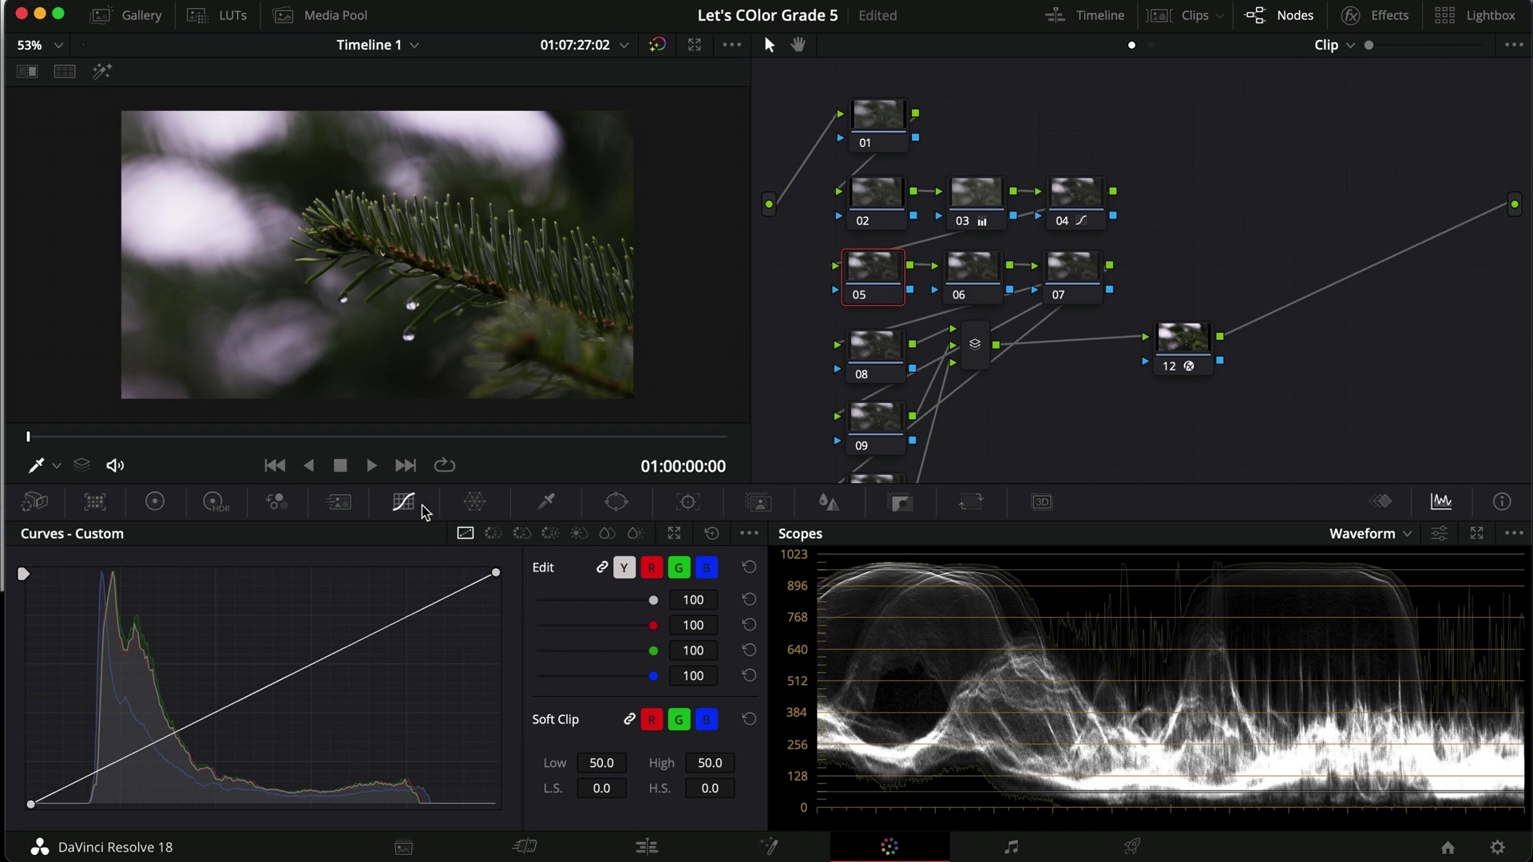
{"action": "left_click", "coordinate": [493, 534]}
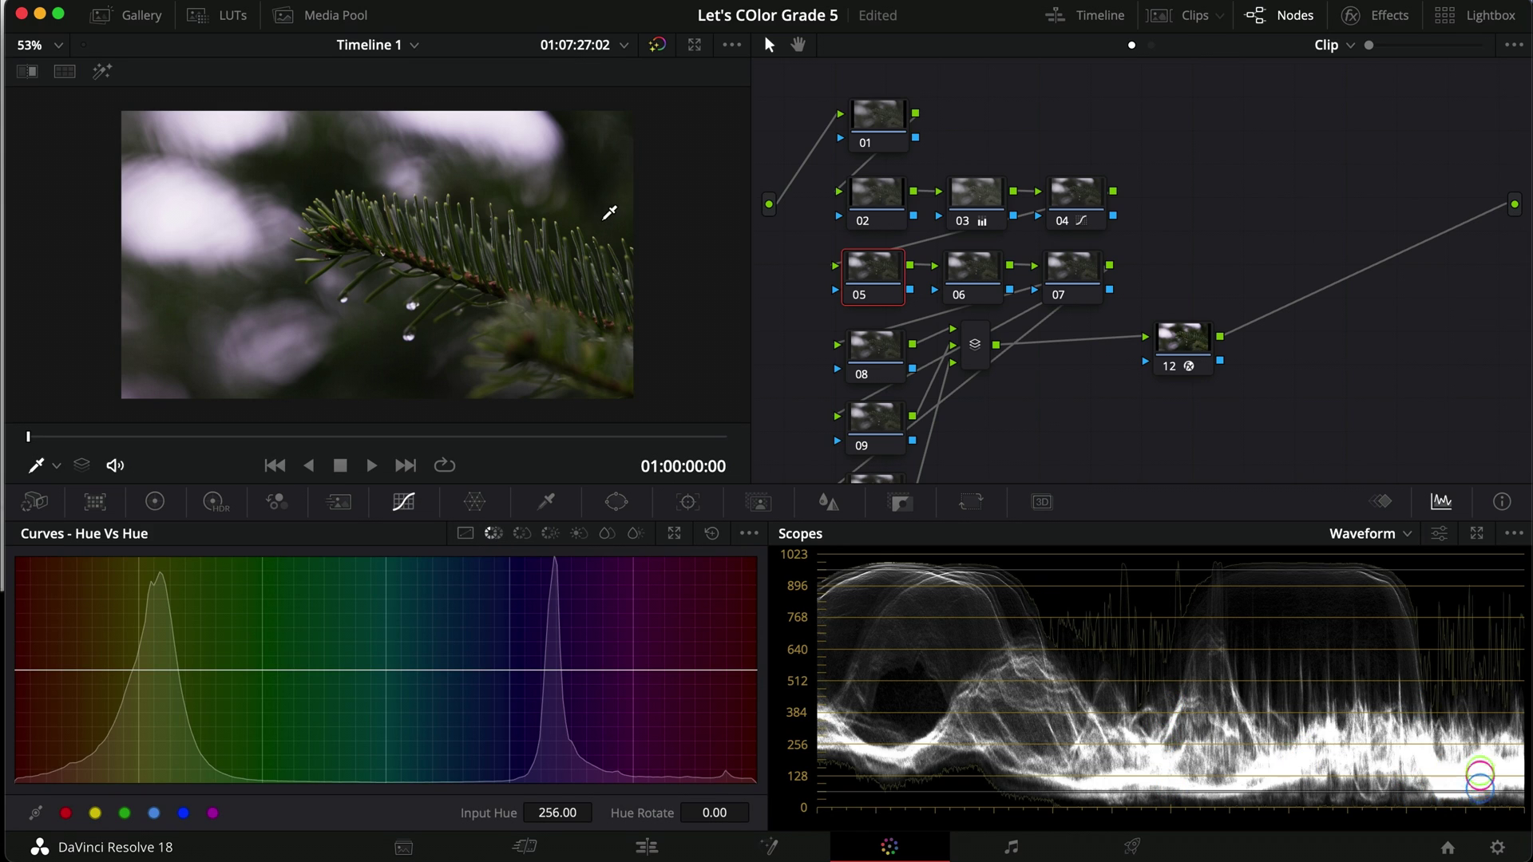
{"action": "left_click", "coordinate": [581, 275]}
{"action": "left_click_drag", "start_coordinate": [756, 669], "coordinate": [757, 729]}
{"action": "left_click", "coordinate": [711, 533]}
Sample the pine needles' color on node 05 and lower its Hue Vs Hue point slightly to make them greener.
{"action": "left_click", "coordinate": [503, 270]}
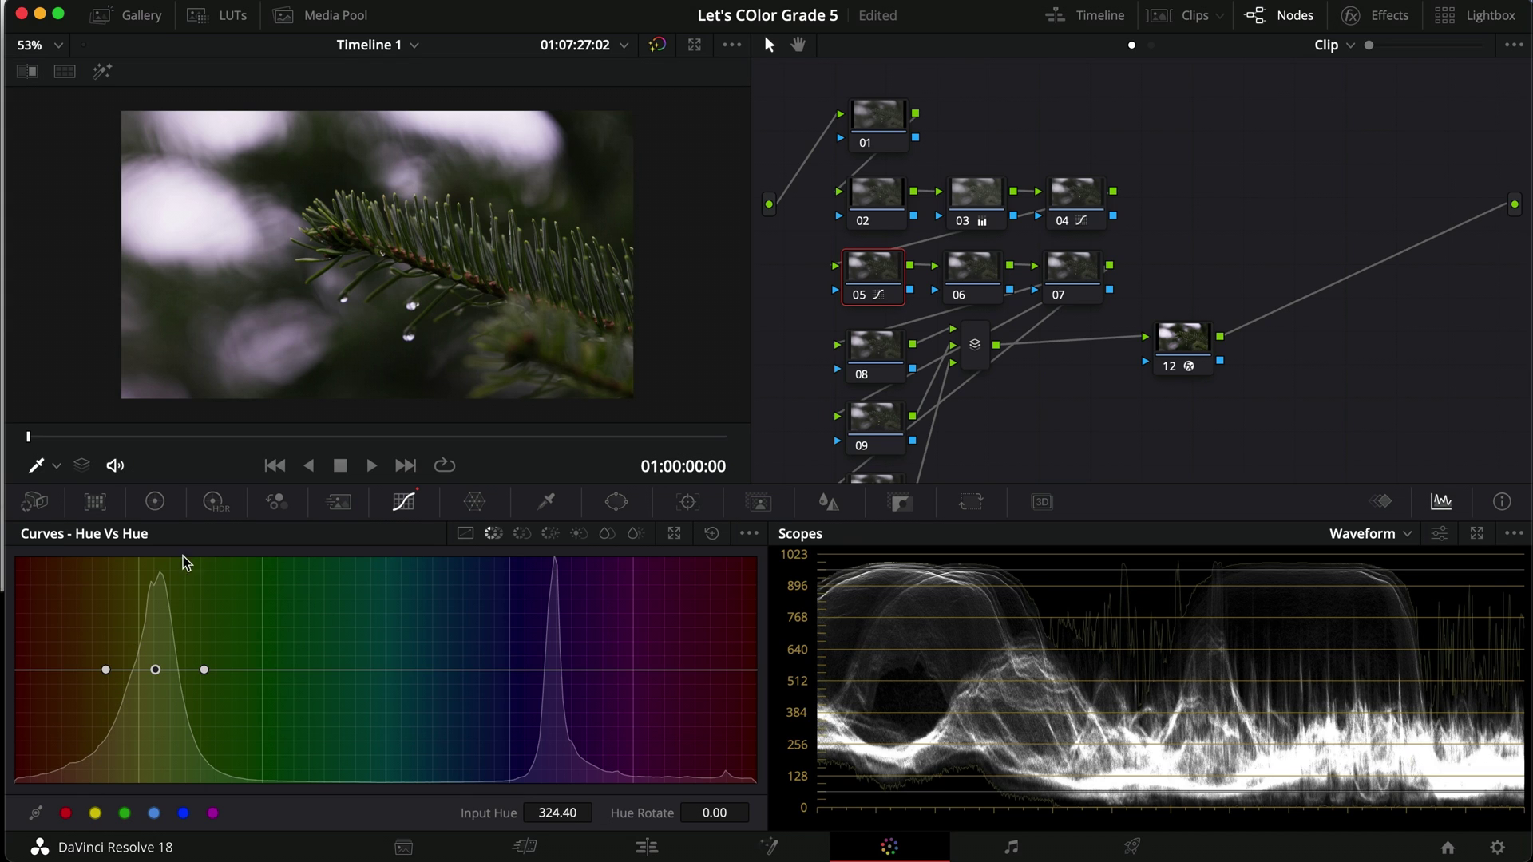
{"action": "mouse_move", "coordinate": [155, 668]}
{"action": "left_mouse_down"}
{"action": "mouse_move", "coordinate": [154, 654]}
{"action": "mouse_move", "coordinate": [155, 691]}
{"action": "left_mouse_up"}
Reduce the needles' yellow-green saturation on node 05's Hue Vs Sat curve, with points bounding the range on both sides.
{"action": "left_click", "coordinate": [522, 533]}
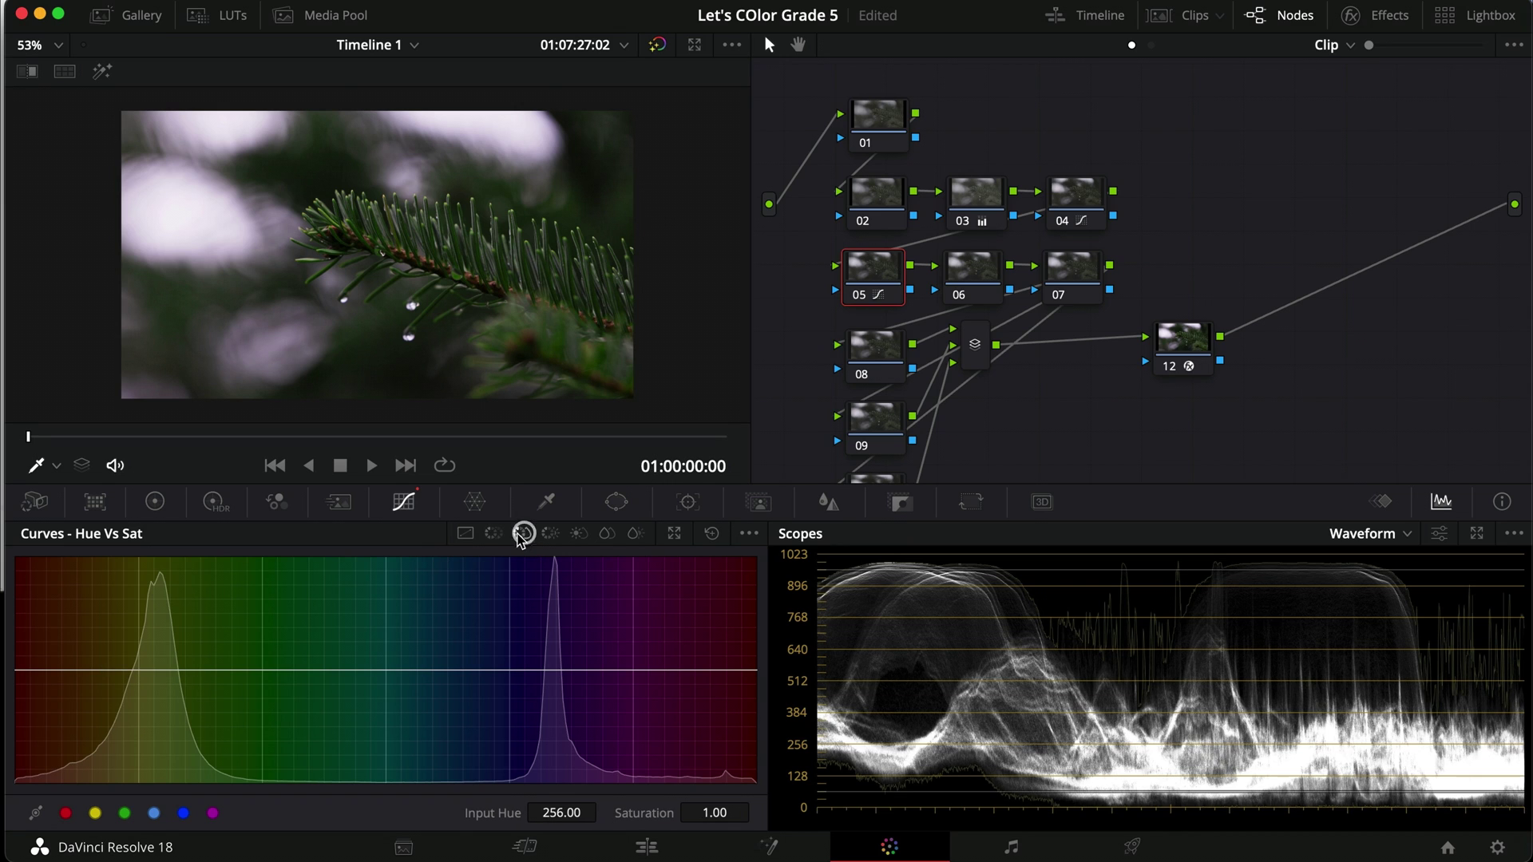
{"action": "left_click", "coordinate": [75, 671]}
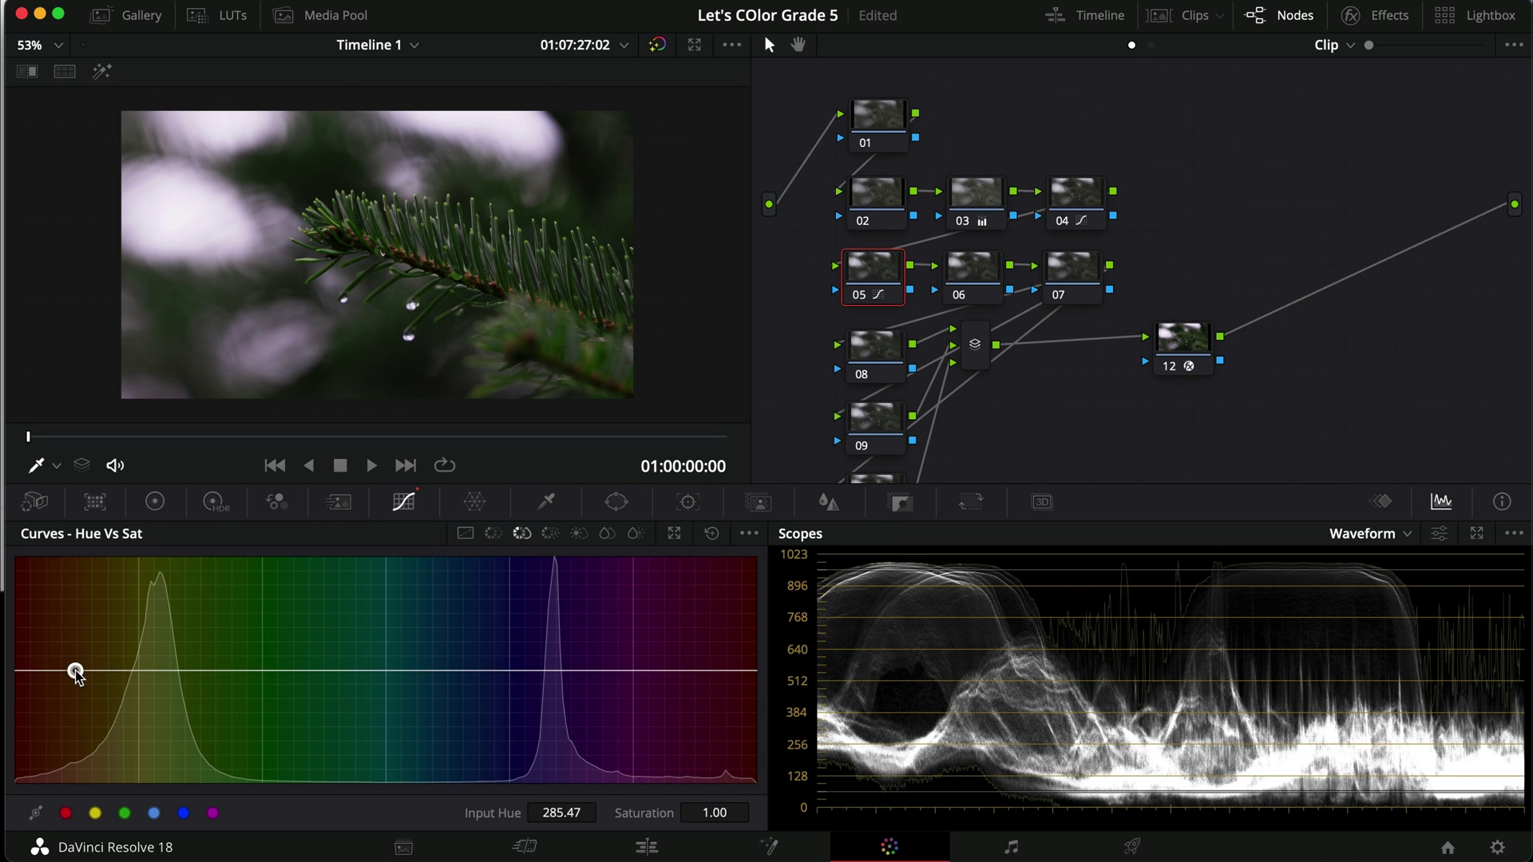
{"action": "left_click", "coordinate": [236, 671]}
{"action": "left_click_drag", "start_coordinate": [162, 678], "coordinate": [155, 708]}
On node 05, darken the yellow-greens with a bounded Hue Vs Lum dip and set the needles' Hue Vs Hue rotation to about -34.40.
{"action": "left_click", "coordinate": [550, 533]}
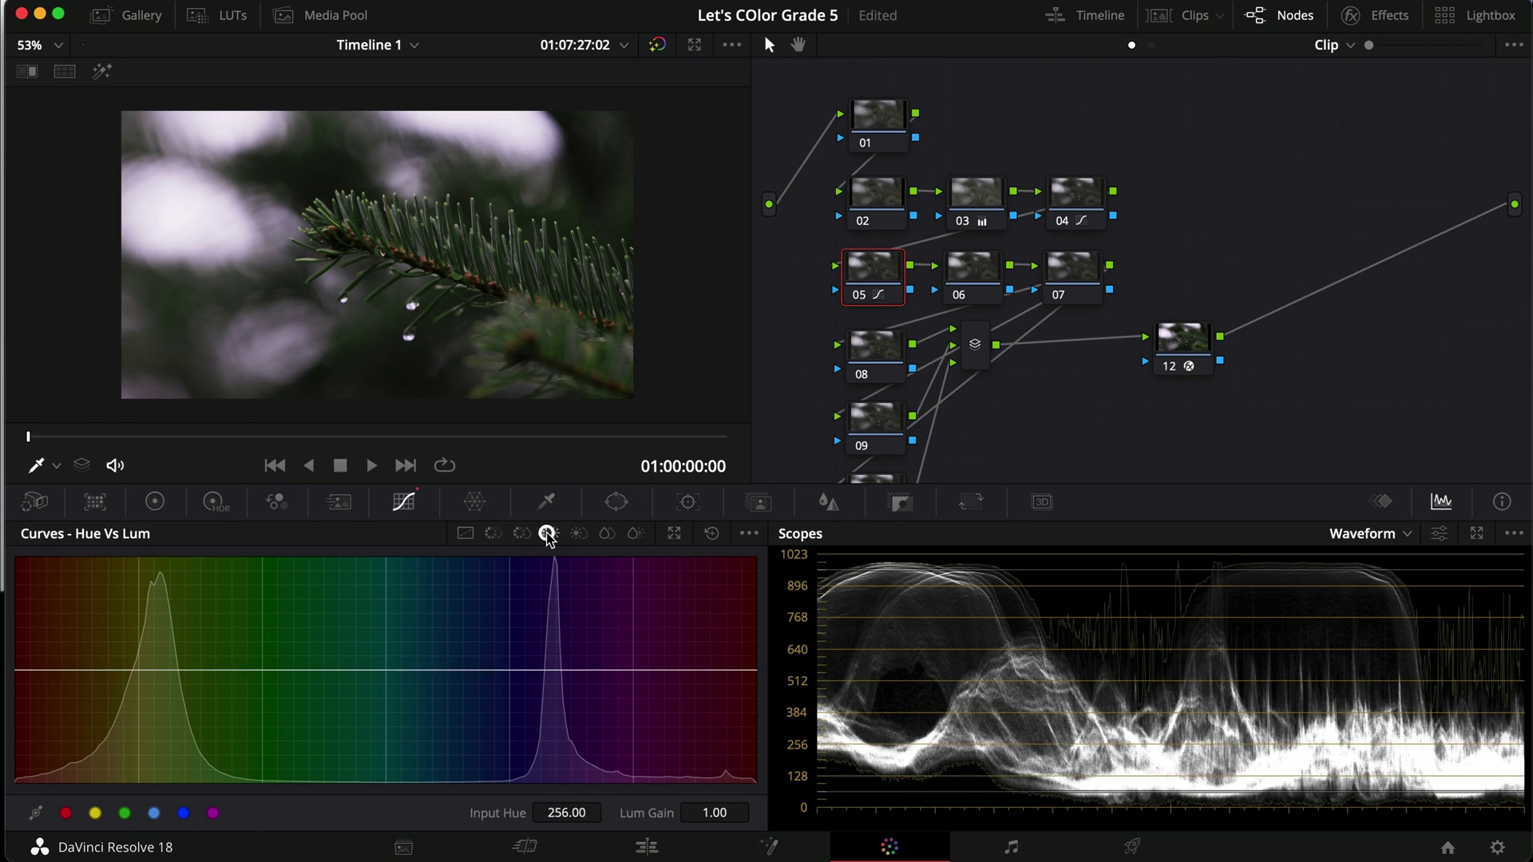
{"action": "left_click", "coordinate": [64, 667]}
{"action": "left_click_drag", "start_coordinate": [64, 667], "coordinate": [64, 671]}
{"action": "left_click", "coordinate": [261, 671]}
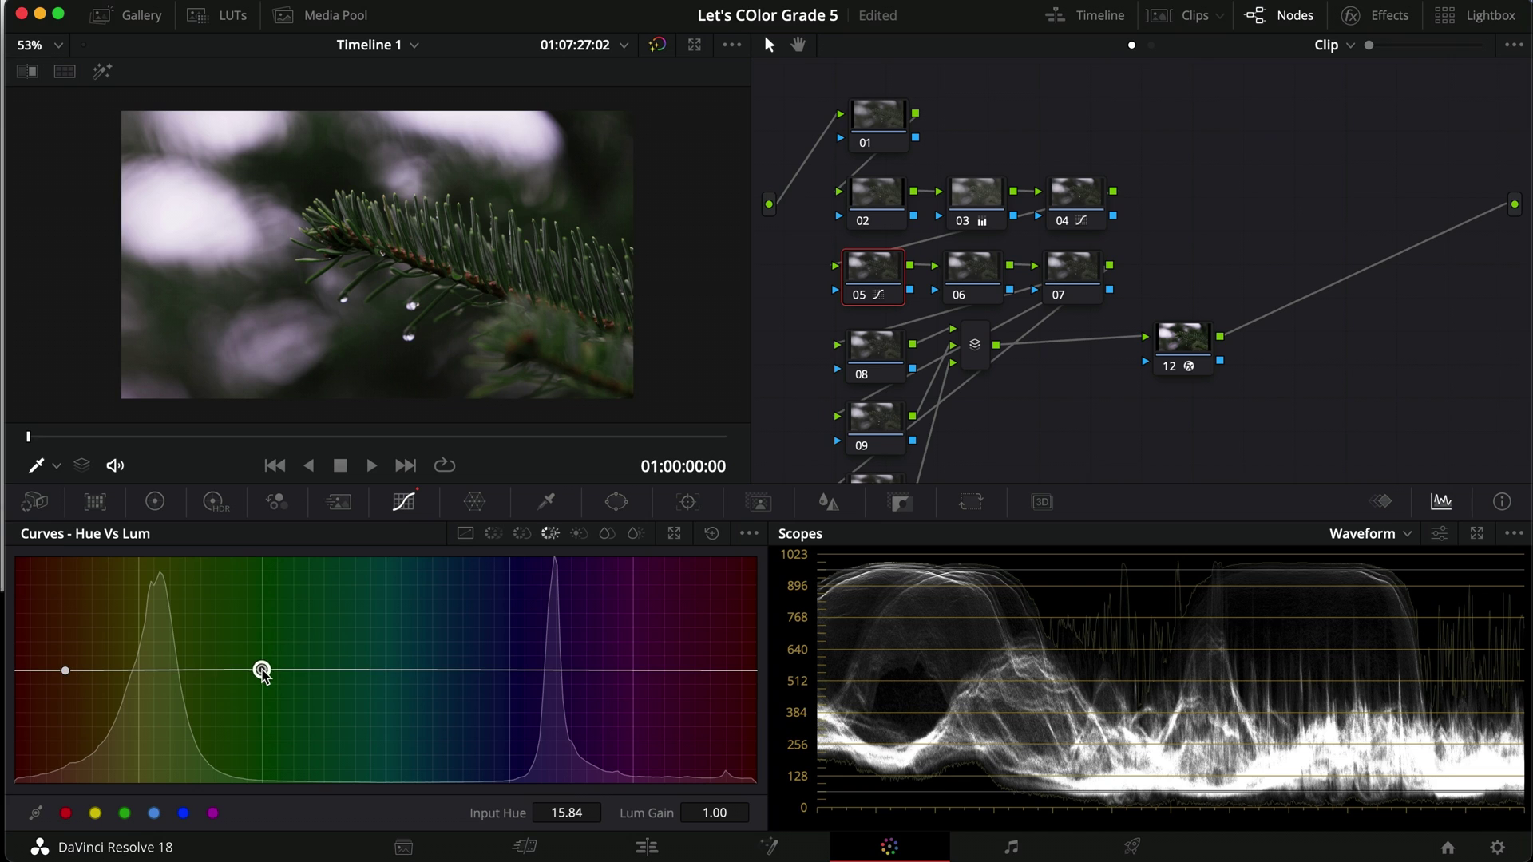
{"action": "left_click", "coordinate": [154, 671]}
{"action": "left_click_drag", "start_coordinate": [154, 671], "coordinate": [150, 739]}
{"action": "left_click", "coordinate": [494, 535]}
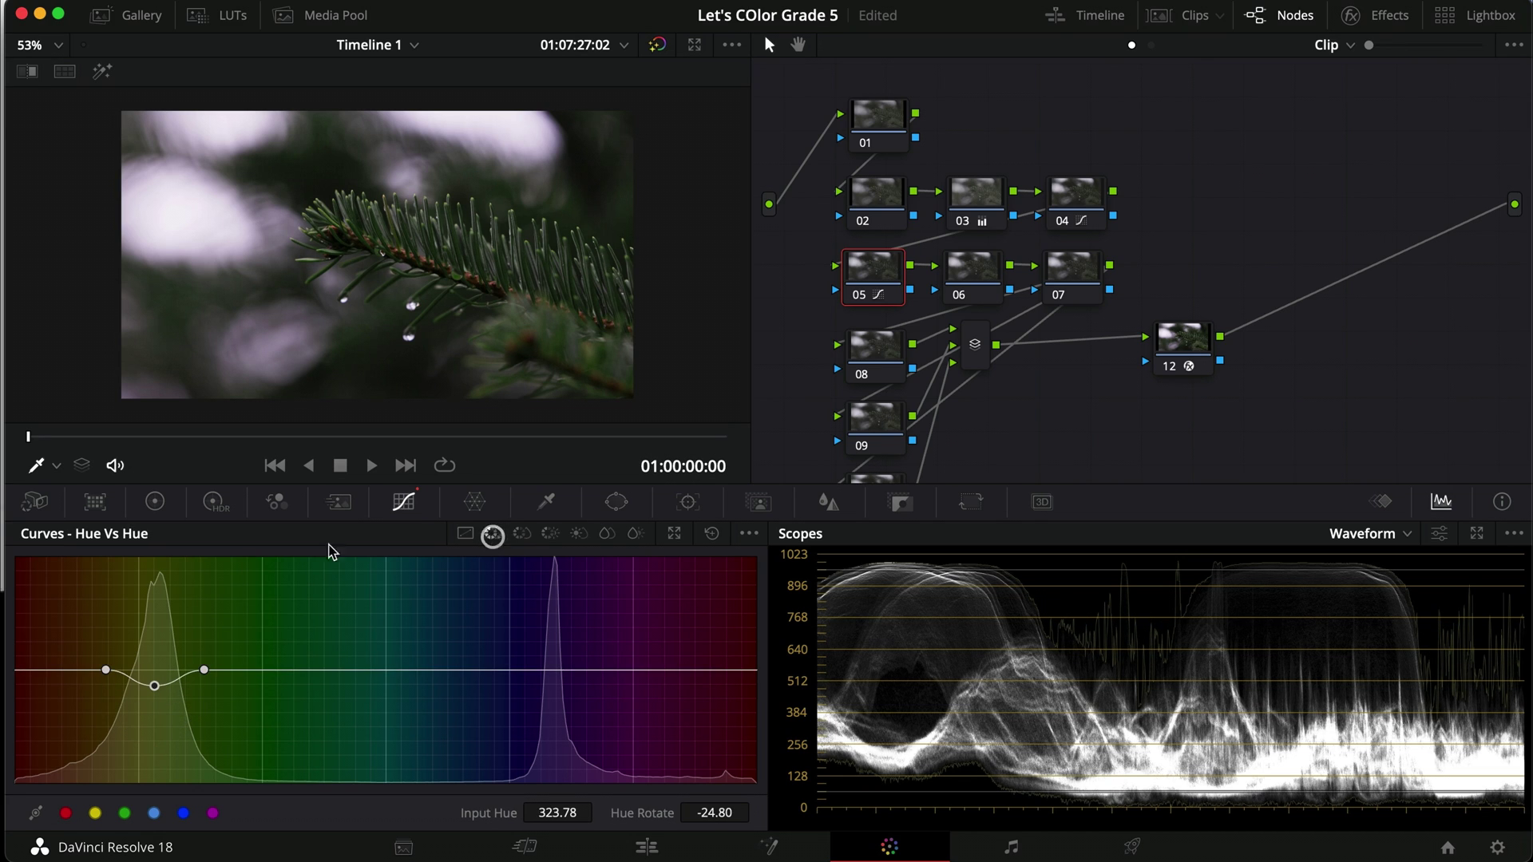
{"action": "left_click_drag", "start_coordinate": [154, 687], "coordinate": [154, 692]}
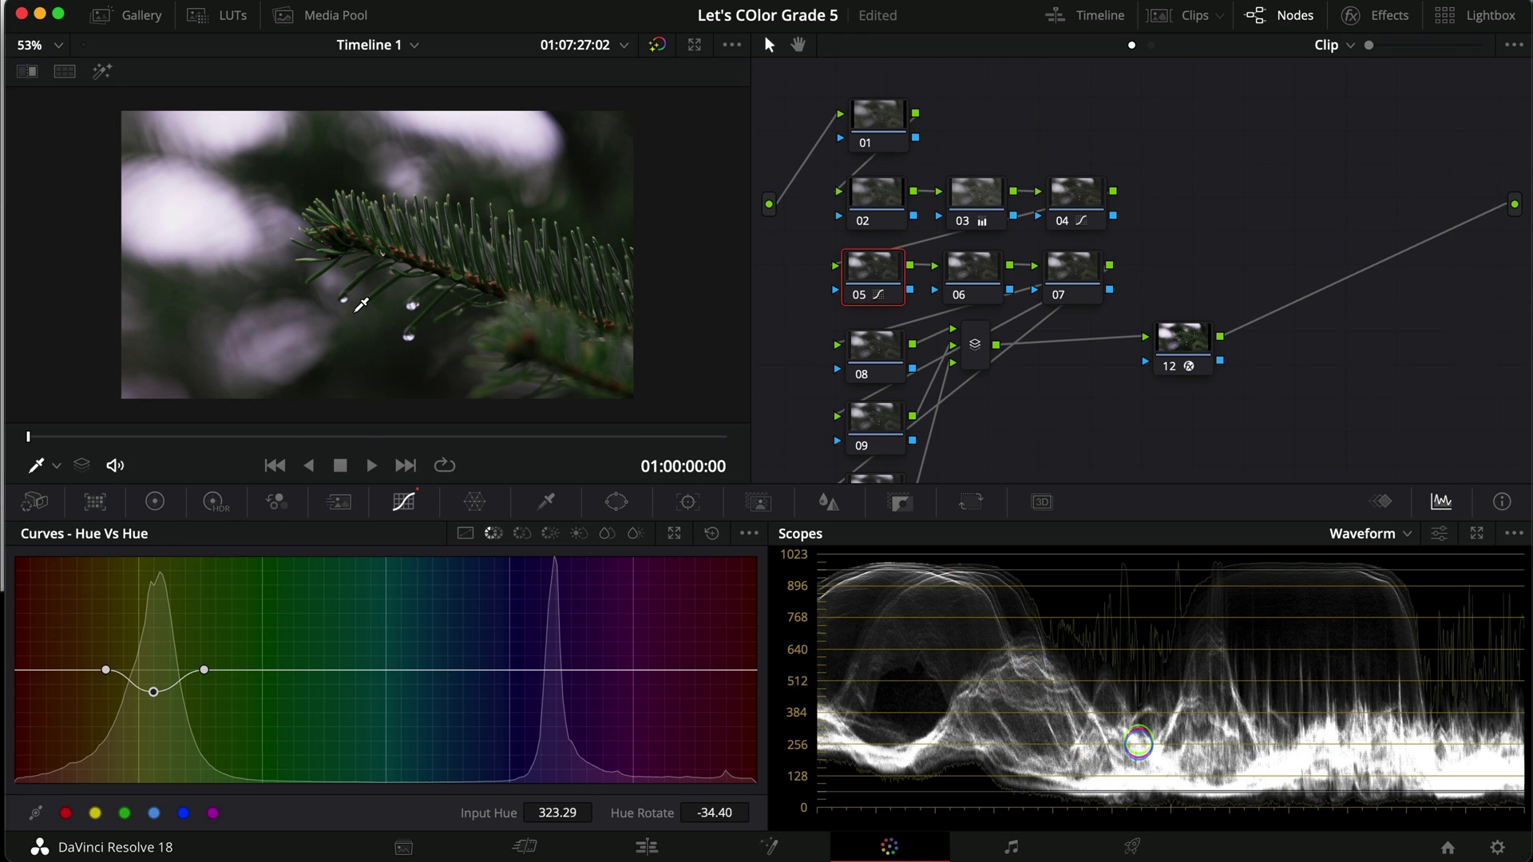
On node 06, push Lift toward teal (red -0.02, green 0.01, blue 0.01) and Gamma toward orange (red 0.02, blue -0.02).
{"action": "left_click", "coordinate": [971, 275]}
{"action": "left_click", "coordinate": [166, 499]}
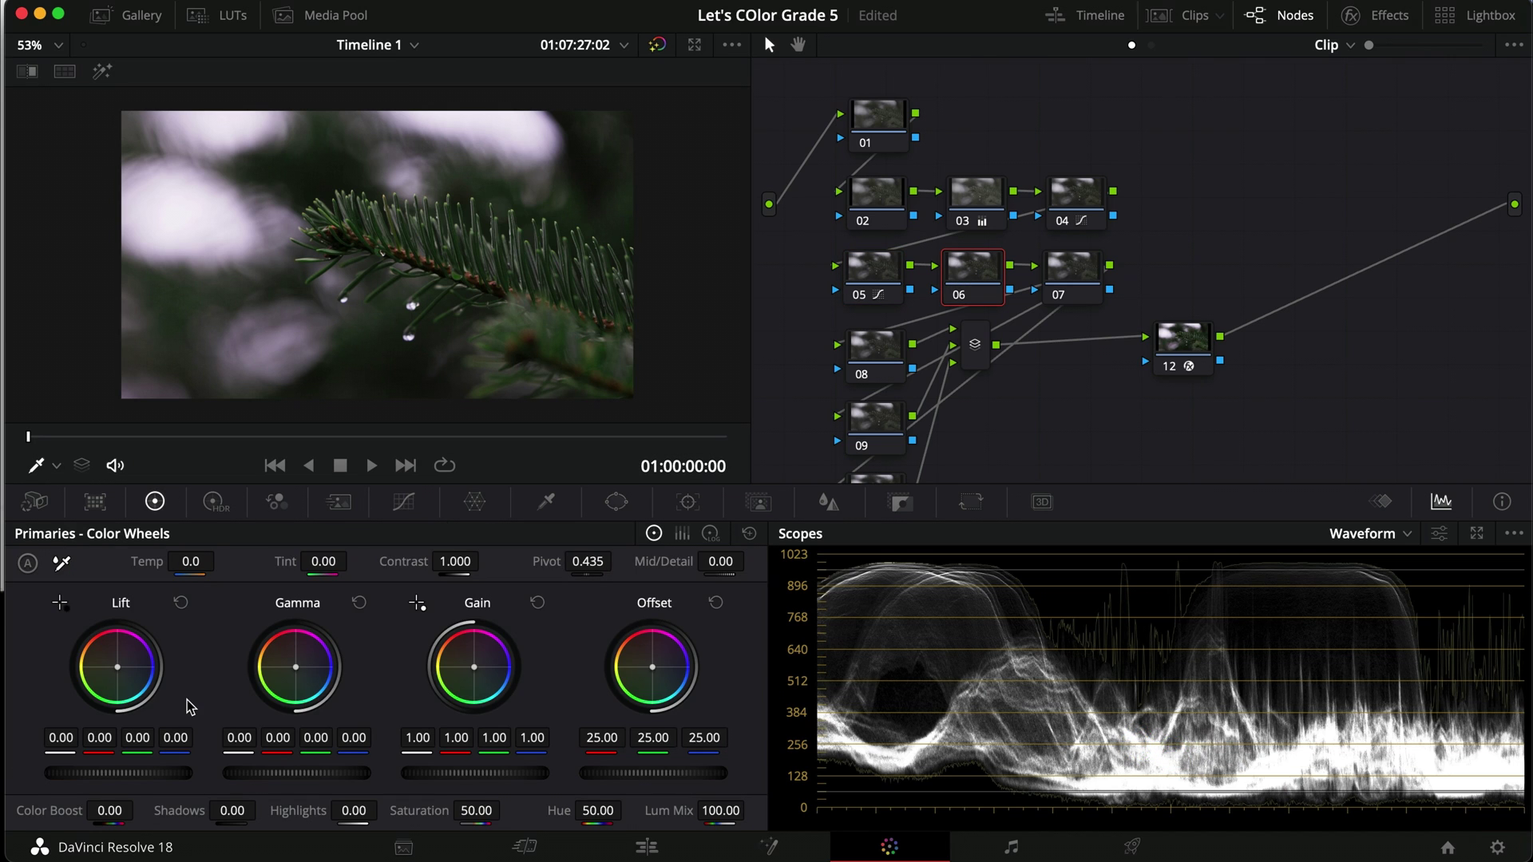
{"action": "left_click_drag", "start_coordinate": [117, 671], "coordinate": [125, 692]}
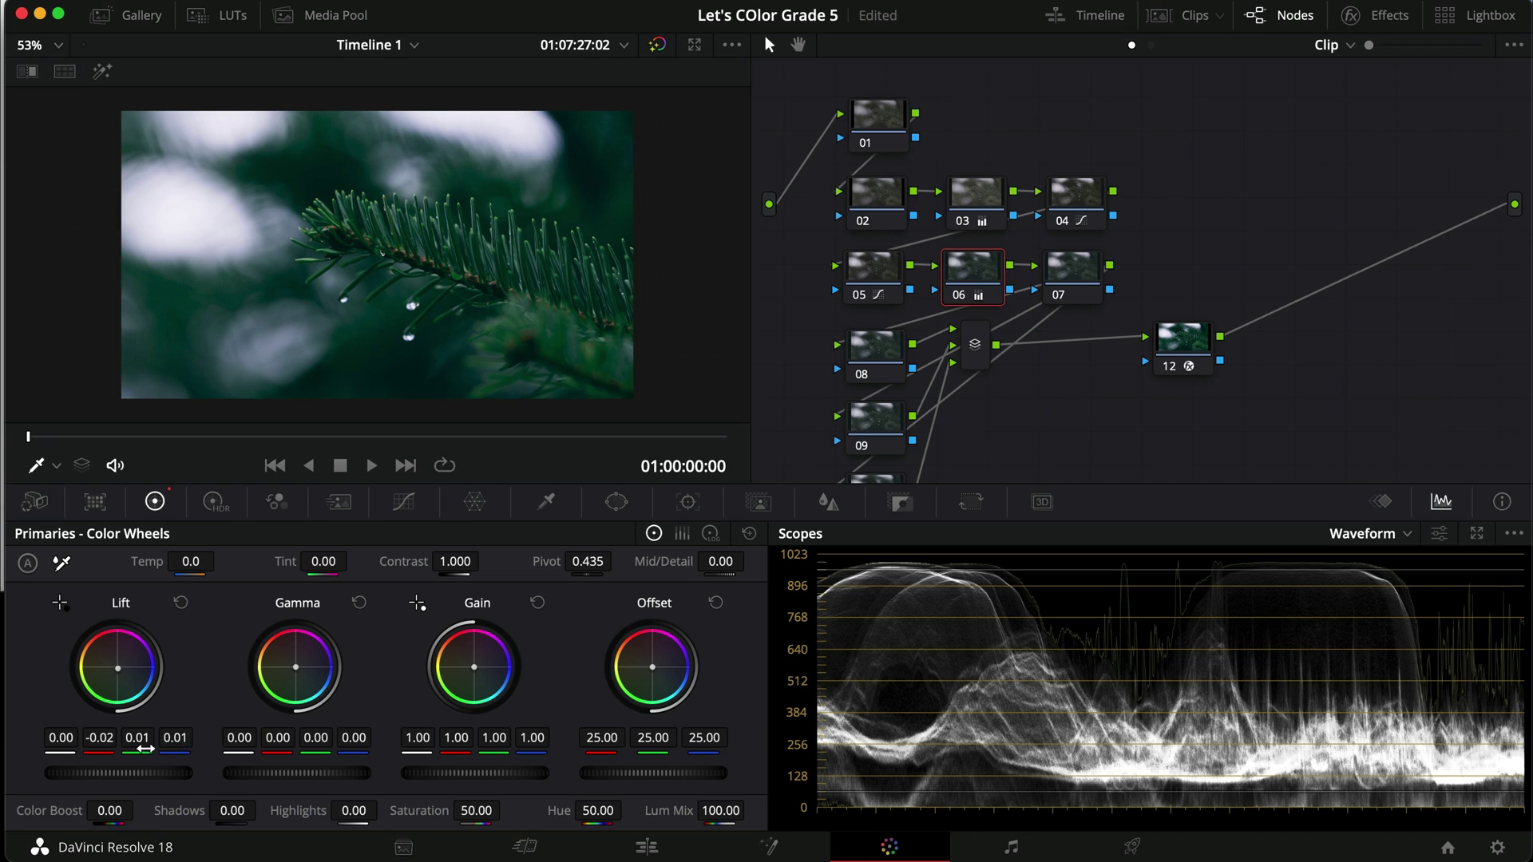
{"action": "left_click_drag", "start_coordinate": [294, 668], "coordinate": [269, 644]}
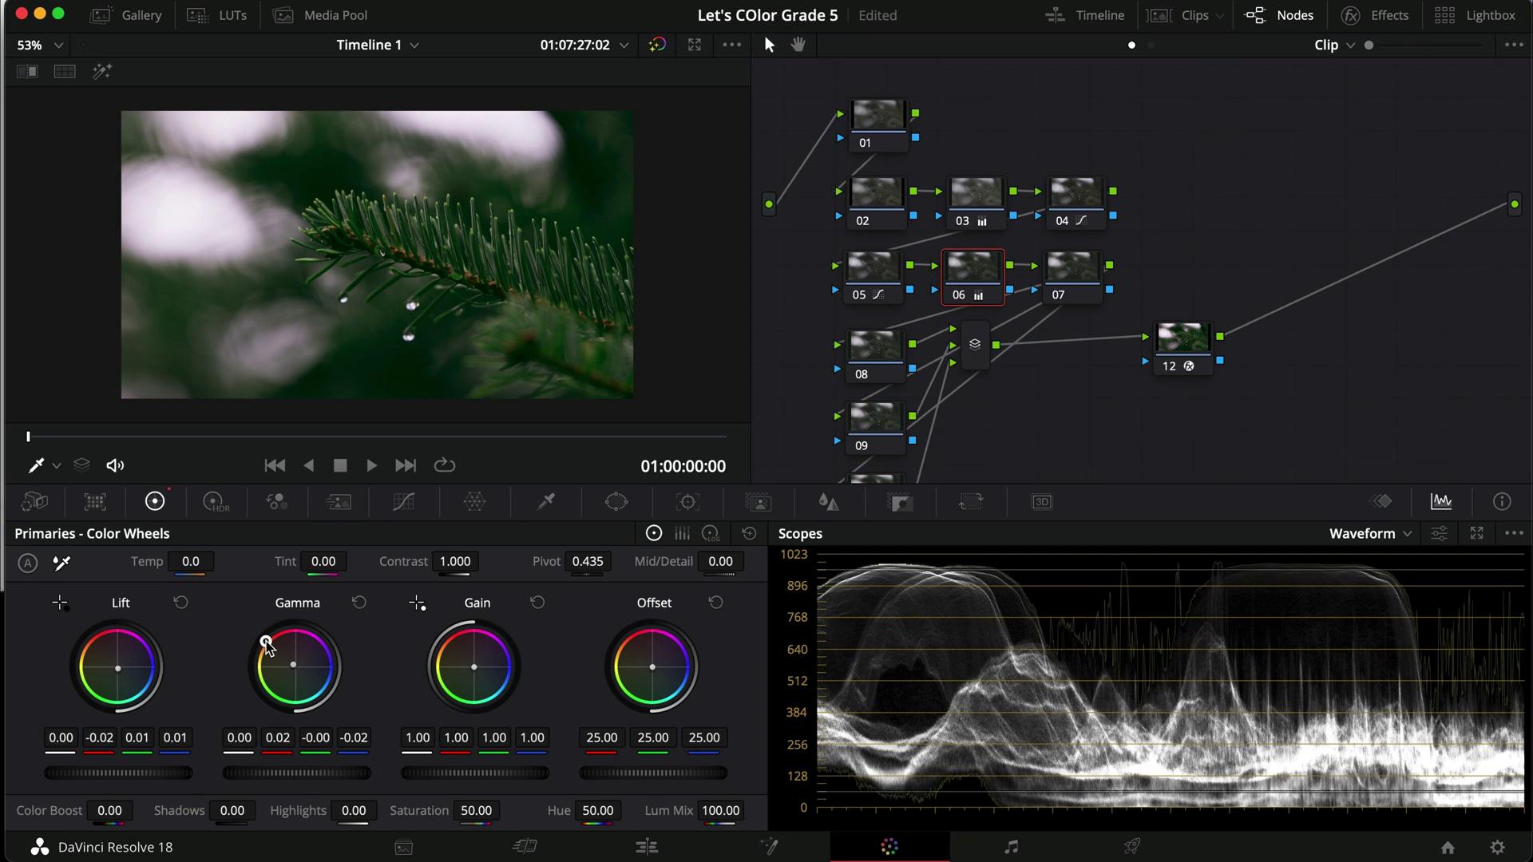
{"action": "left_click_drag", "start_coordinate": [269, 644], "coordinate": [272, 645]}
Compare the image with and without node 06's split toning, both in the viewer and in full screen.
{"action": "key", "text": "super+d"}
{"action": "key", "text": "super+d"}
{"action": "key", "text": "super+d"}
{"action": "key", "text": "super+d"}
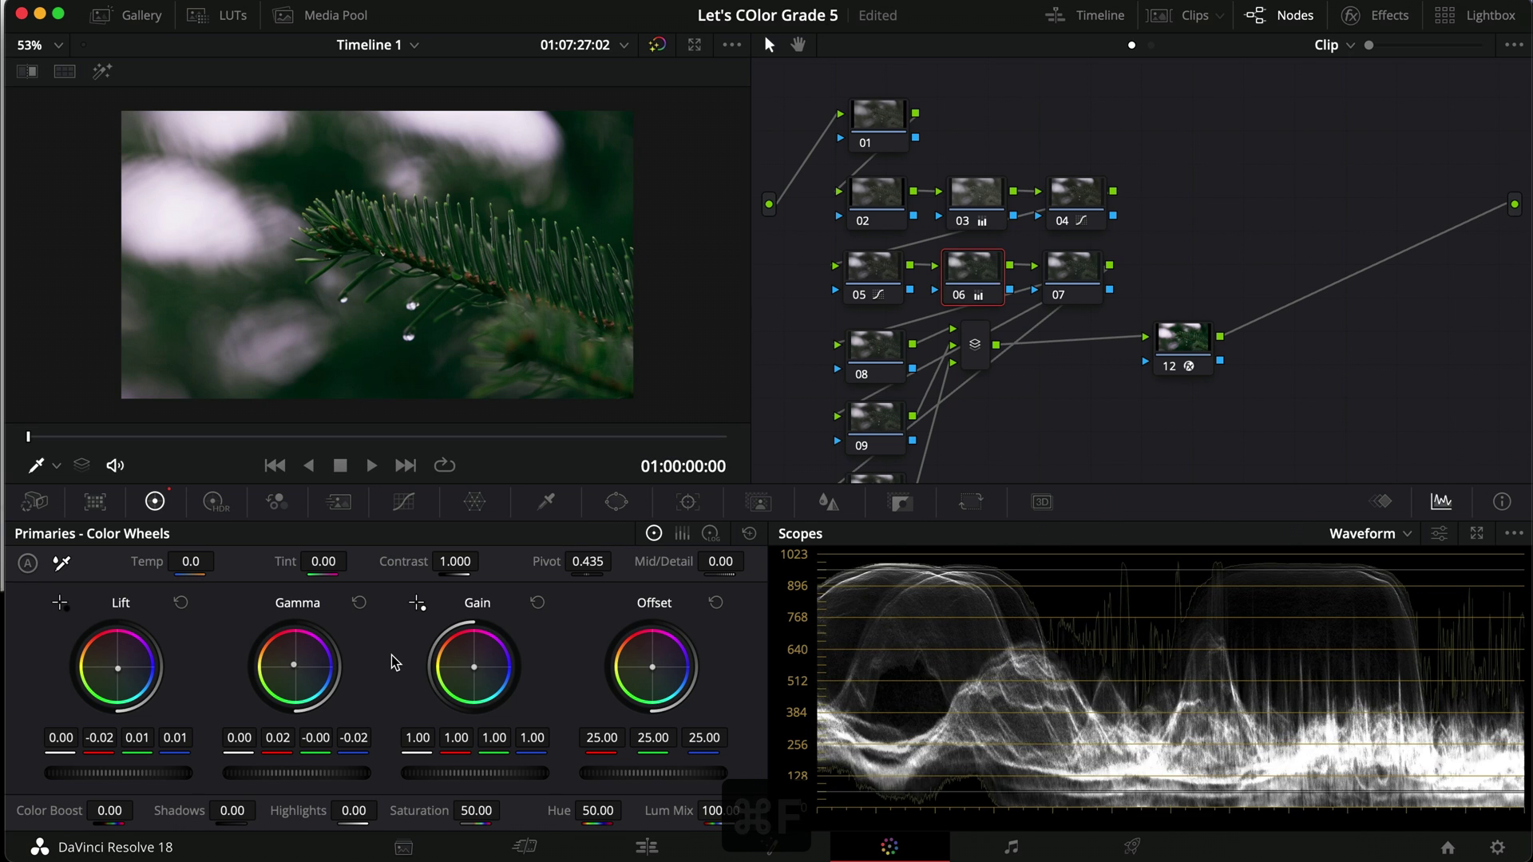
{"action": "key", "text": "super+f"}
{"action": "key", "text": "super+d"}
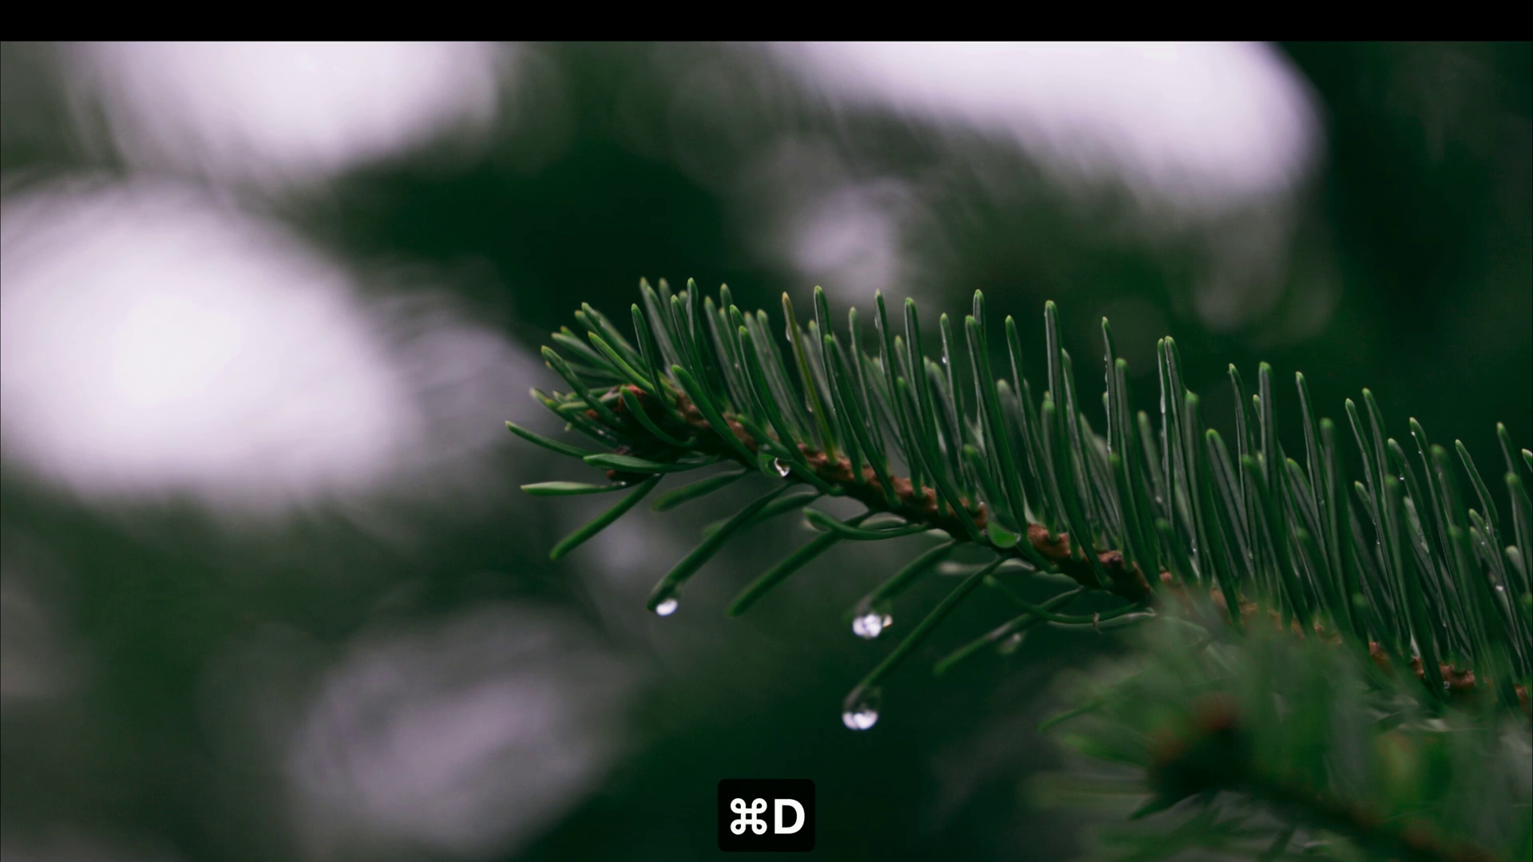
{"action": "key", "text": "super+f"}
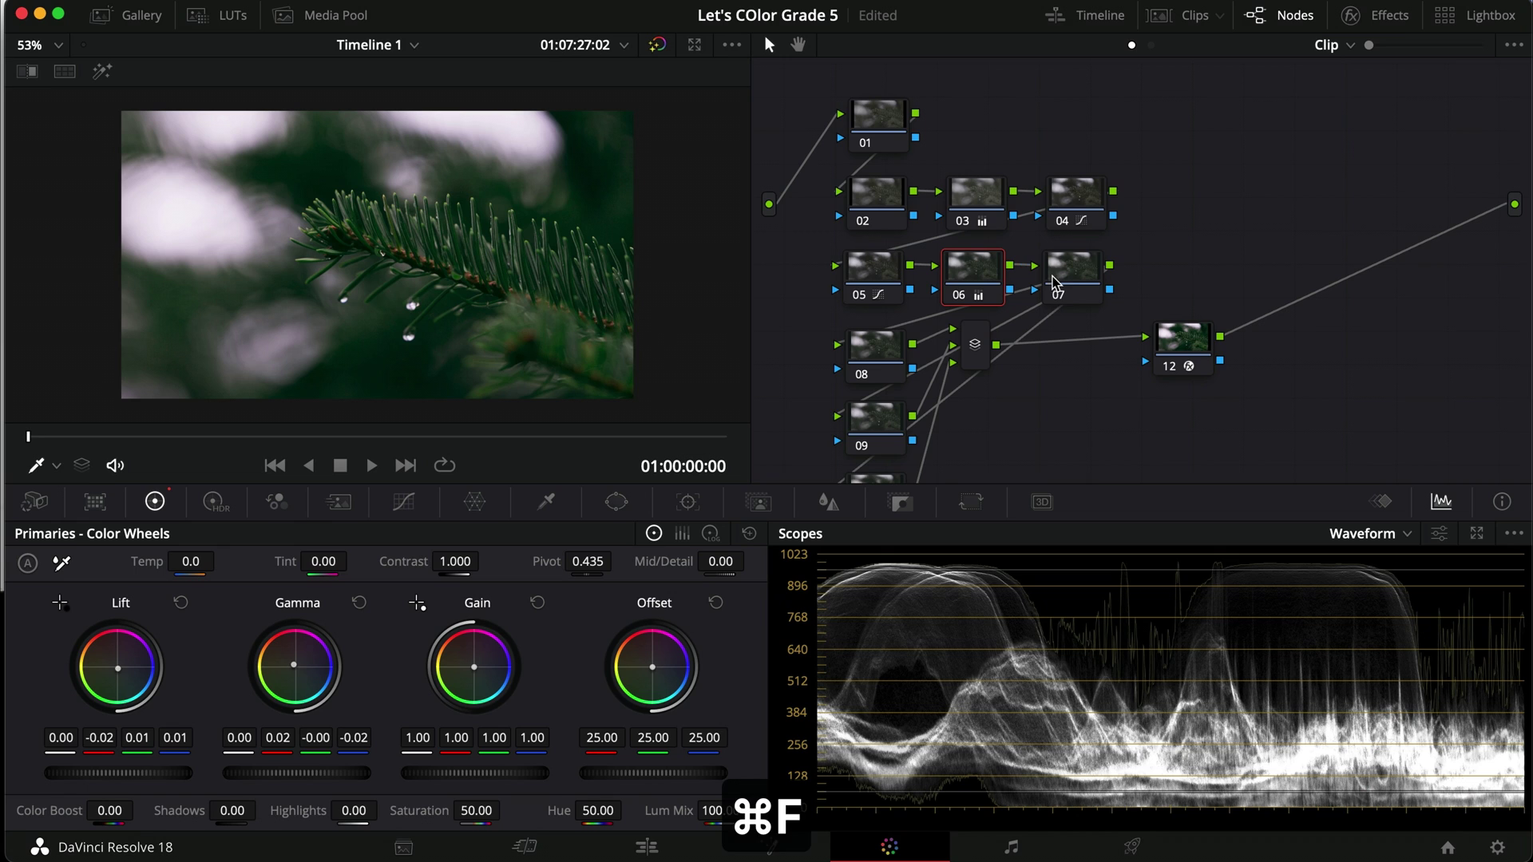
On node 07, lower the log Shadow wheel and tint it slightly blue to about -0.03, -0.02, -0.01, comparing before and after.
{"action": "left_click", "coordinate": [1078, 272]}
{"action": "left_click", "coordinate": [711, 535]}
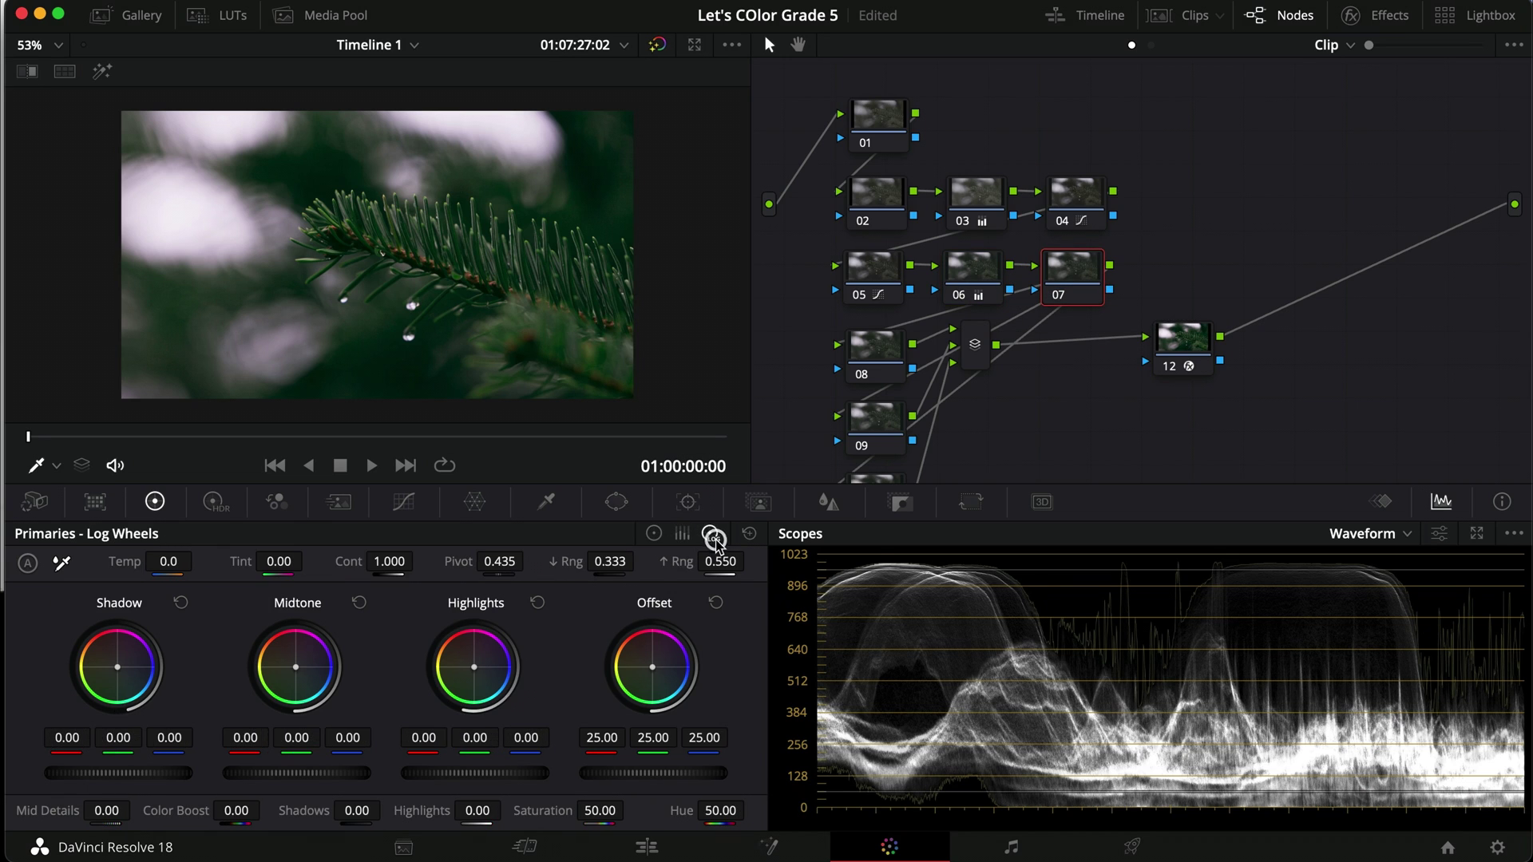
{"action": "left_click_drag", "start_coordinate": [136, 773], "coordinate": [34, 771]}
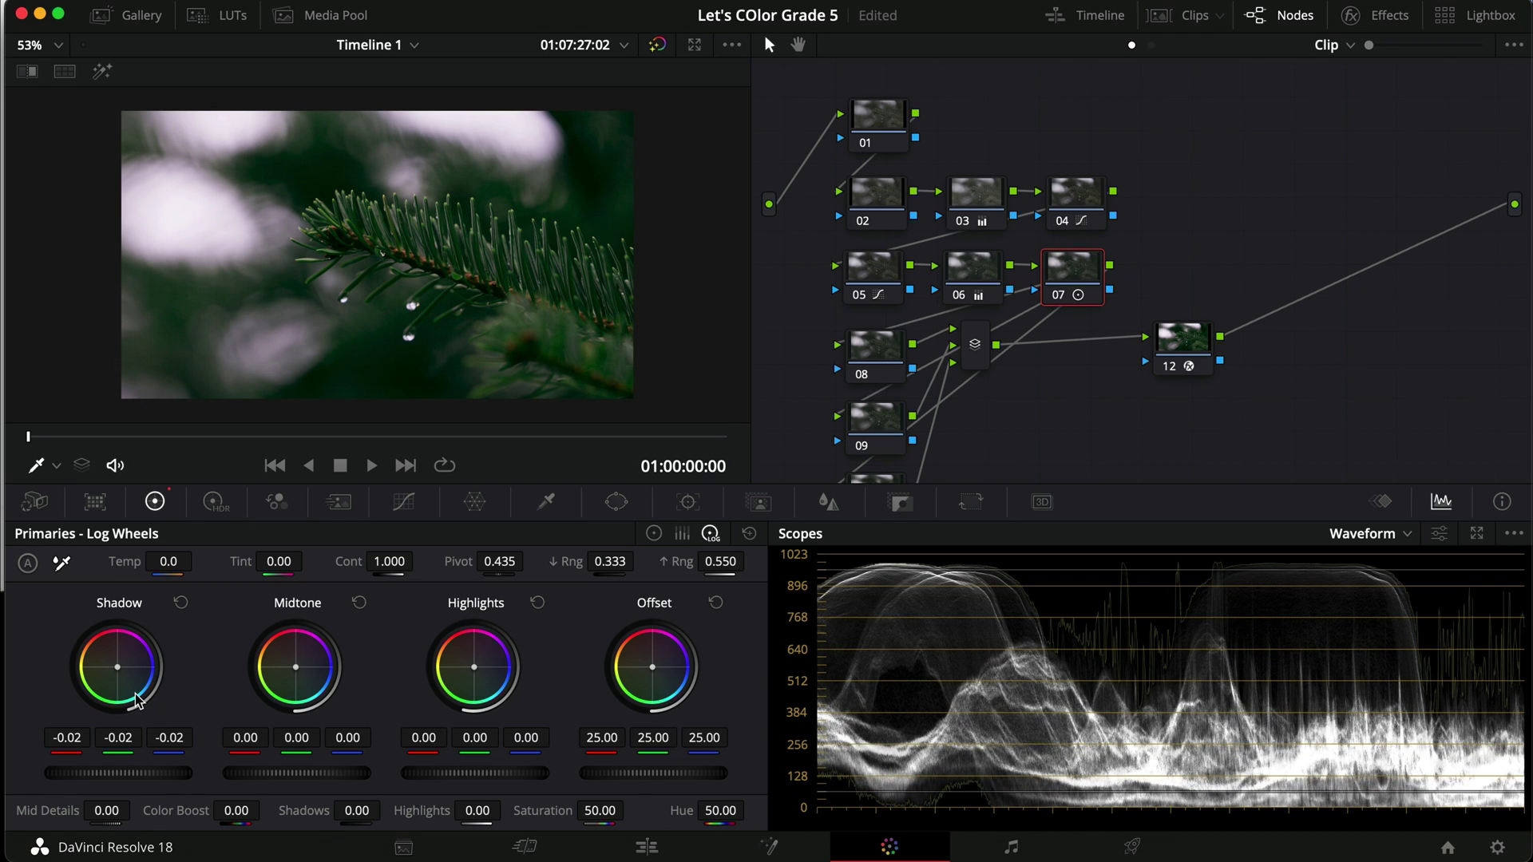
{"action": "left_click_drag", "start_coordinate": [117, 670], "coordinate": [121, 672]}
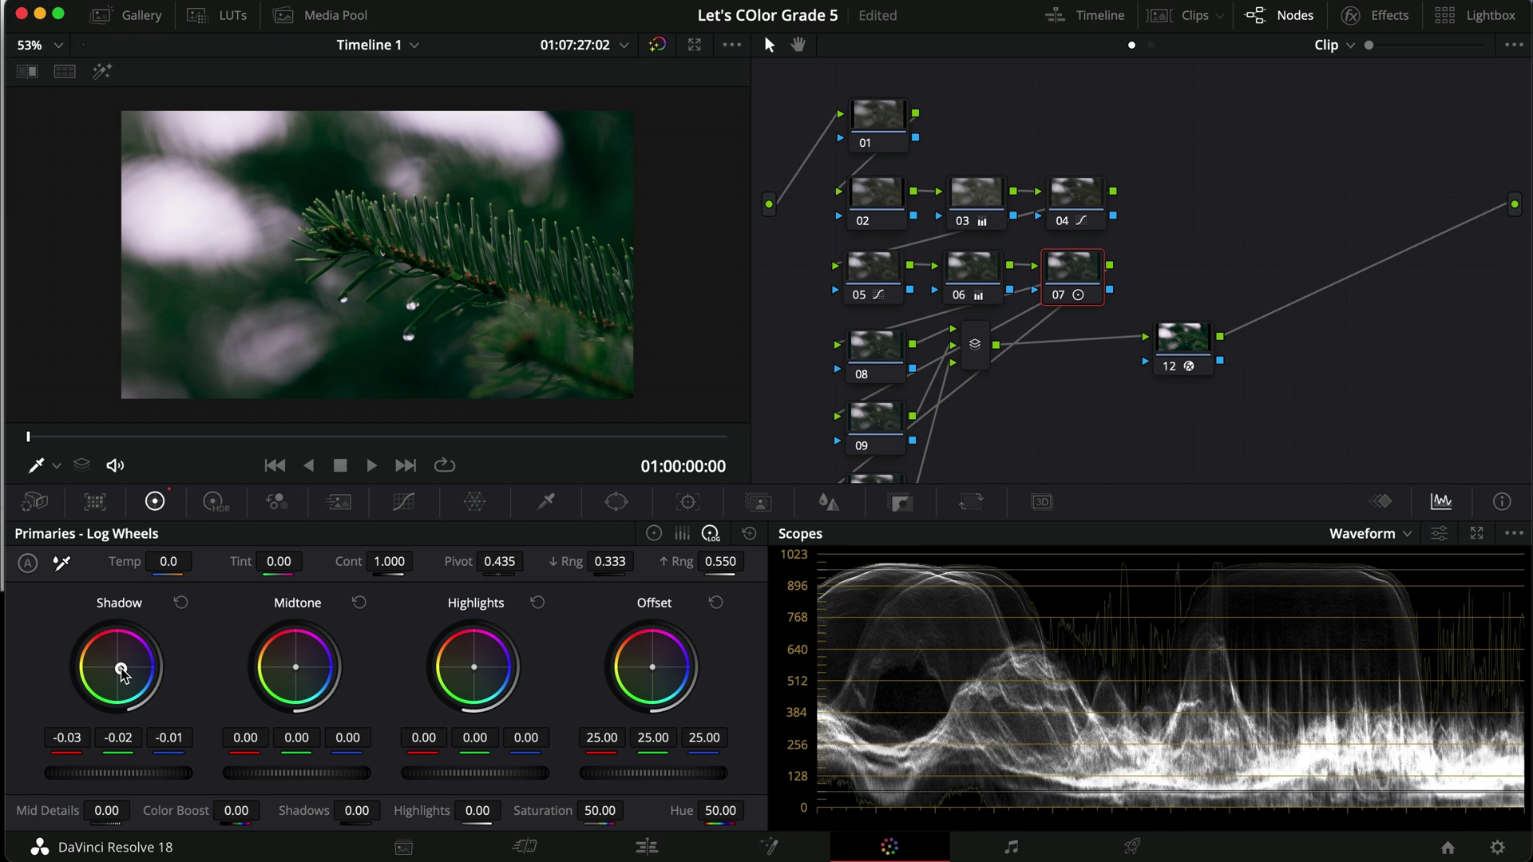
{"action": "key", "text": "super+d"}
{"action": "key", "text": "super+d"}
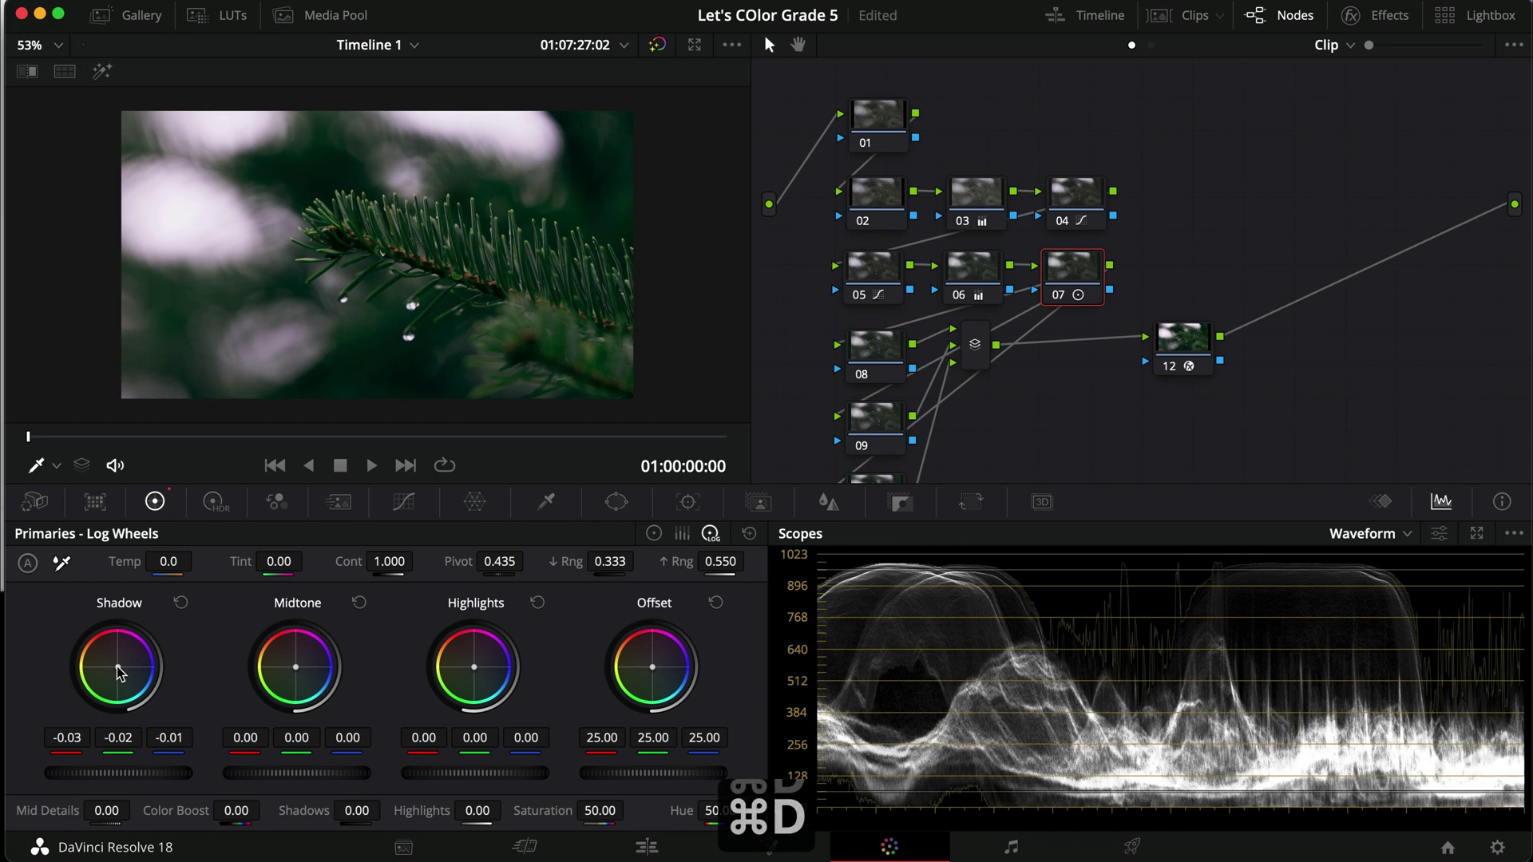
Soften node 05's needle adjustments to a Hue Vs Hue rotation of about -15.20 and Hue Vs Sat saturation of about 0.76, checking full screen.
{"action": "left_click", "coordinate": [988, 199]}
{"action": "left_click", "coordinate": [888, 266]}
{"action": "left_click", "coordinate": [405, 502]}
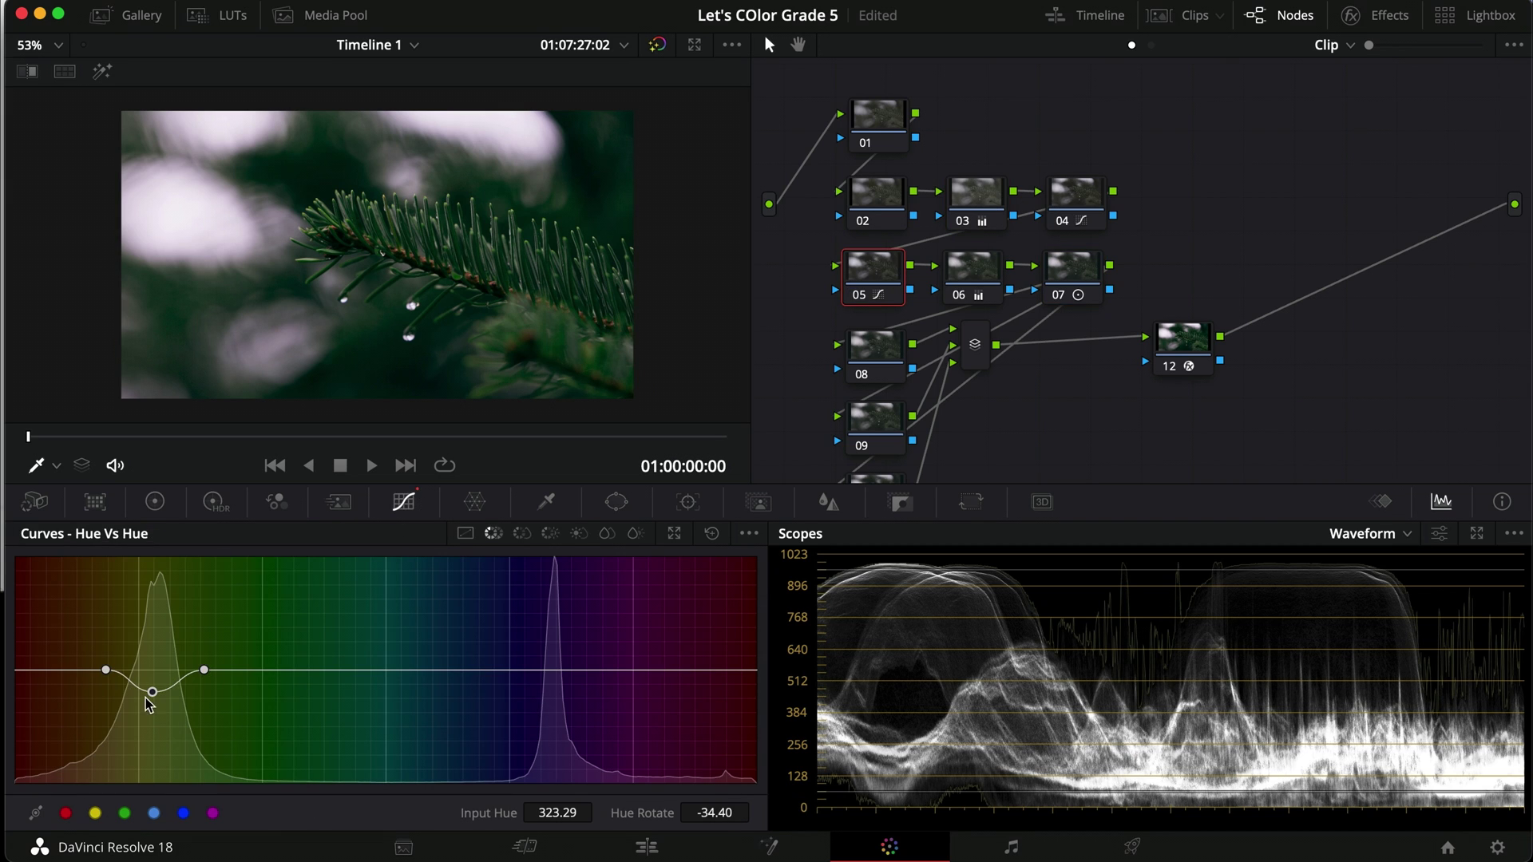
{"action": "left_click_drag", "start_coordinate": [154, 690], "coordinate": [153, 677]}
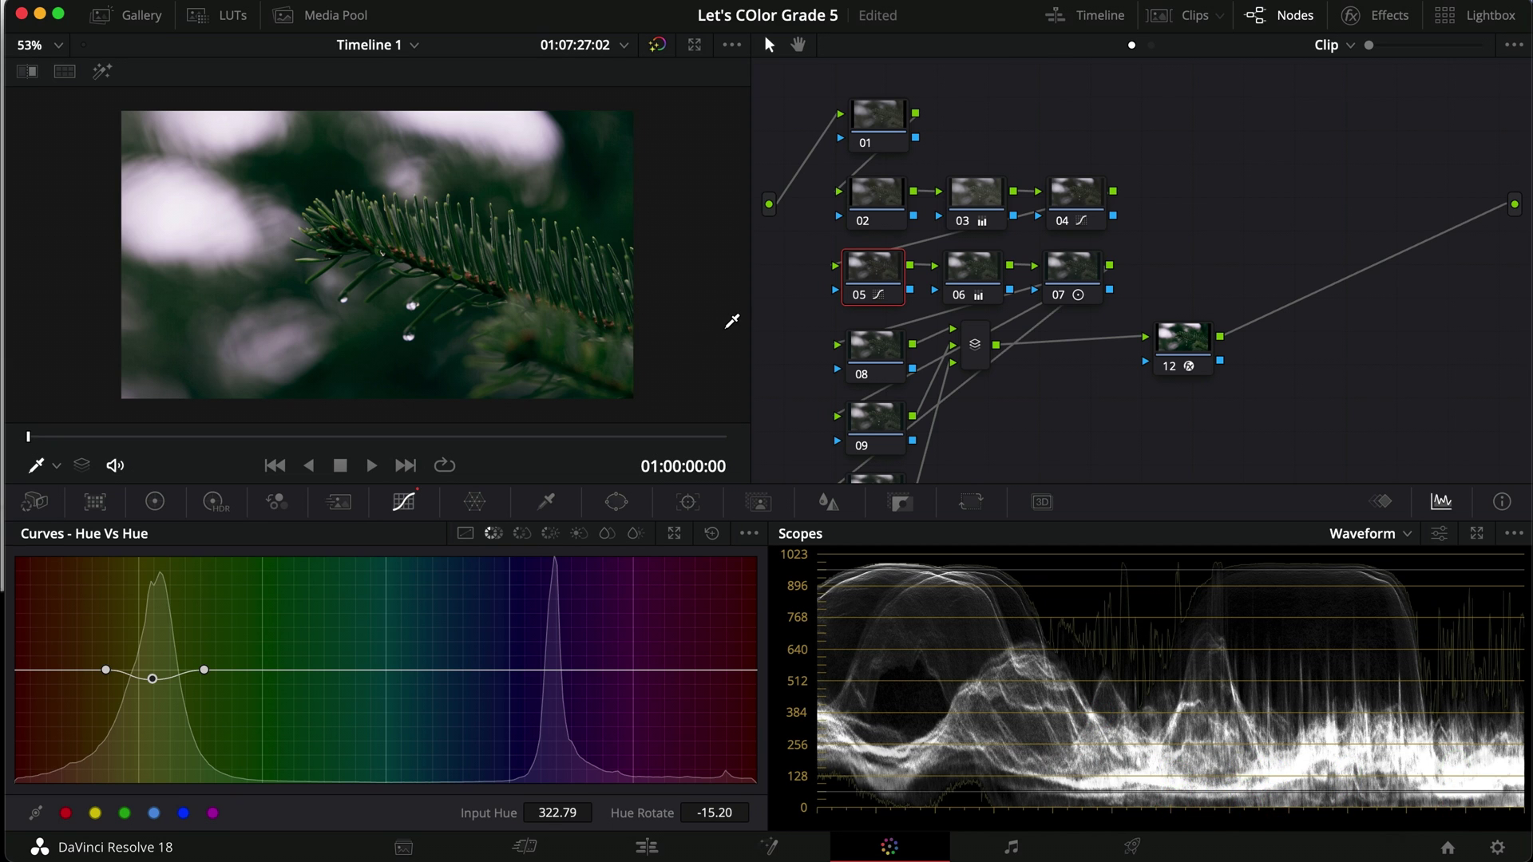
{"action": "left_click", "coordinate": [522, 533]}
{"action": "mouse_move", "coordinate": [153, 710]}
{"action": "left_mouse_down"}
{"action": "mouse_move", "coordinate": [154, 732]}
{"action": "mouse_move", "coordinate": [161, 671]}
{"action": "mouse_move", "coordinate": [151, 692]}
{"action": "left_mouse_up"}
{"action": "key", "text": "super+f"}
{"action": "key", "text": "super+d"}
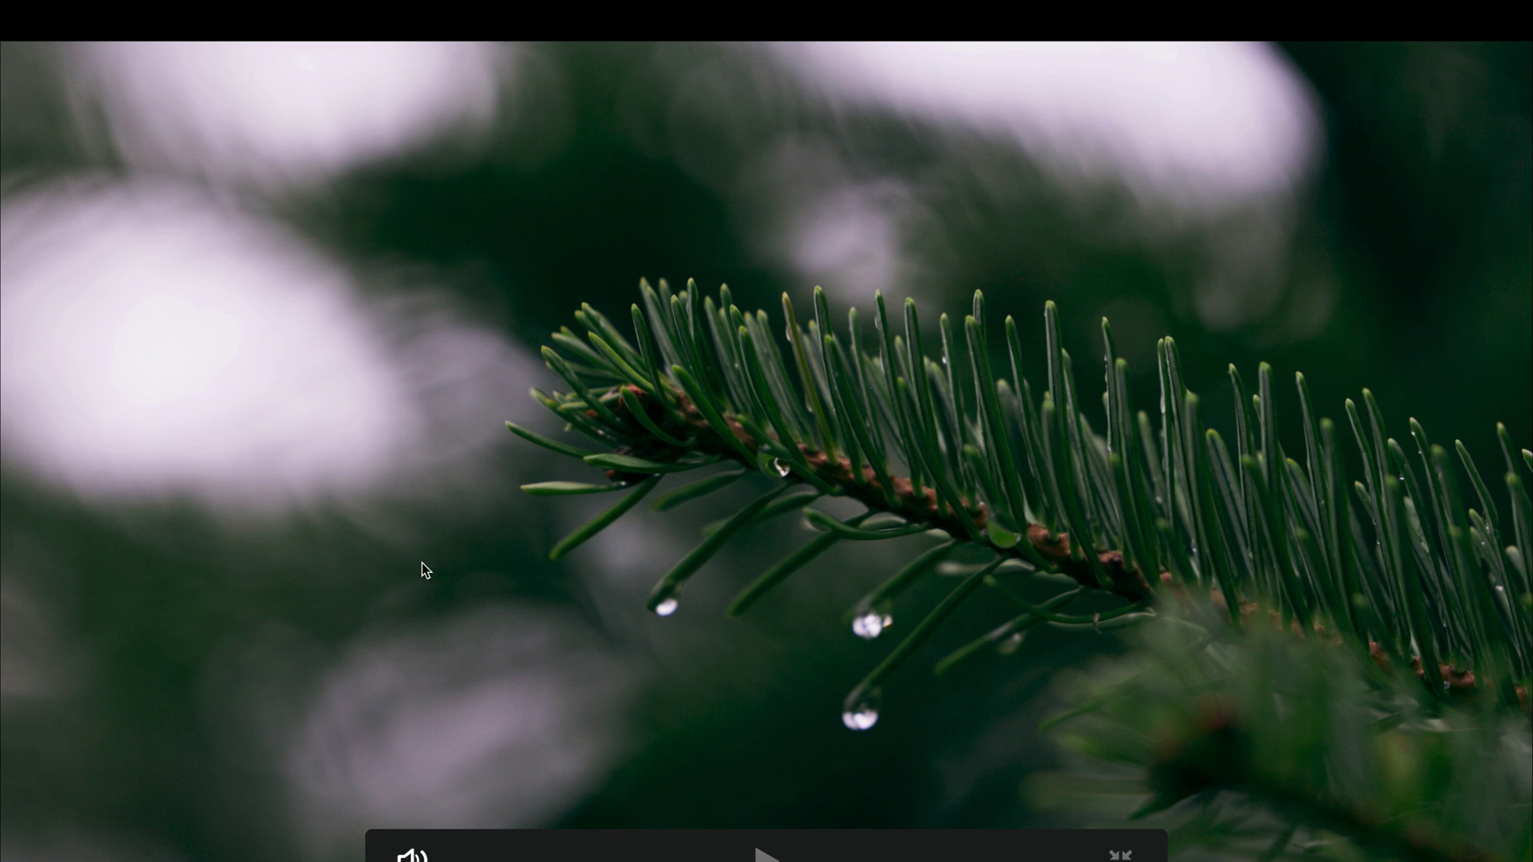
{"action": "key", "text": "Escape"}
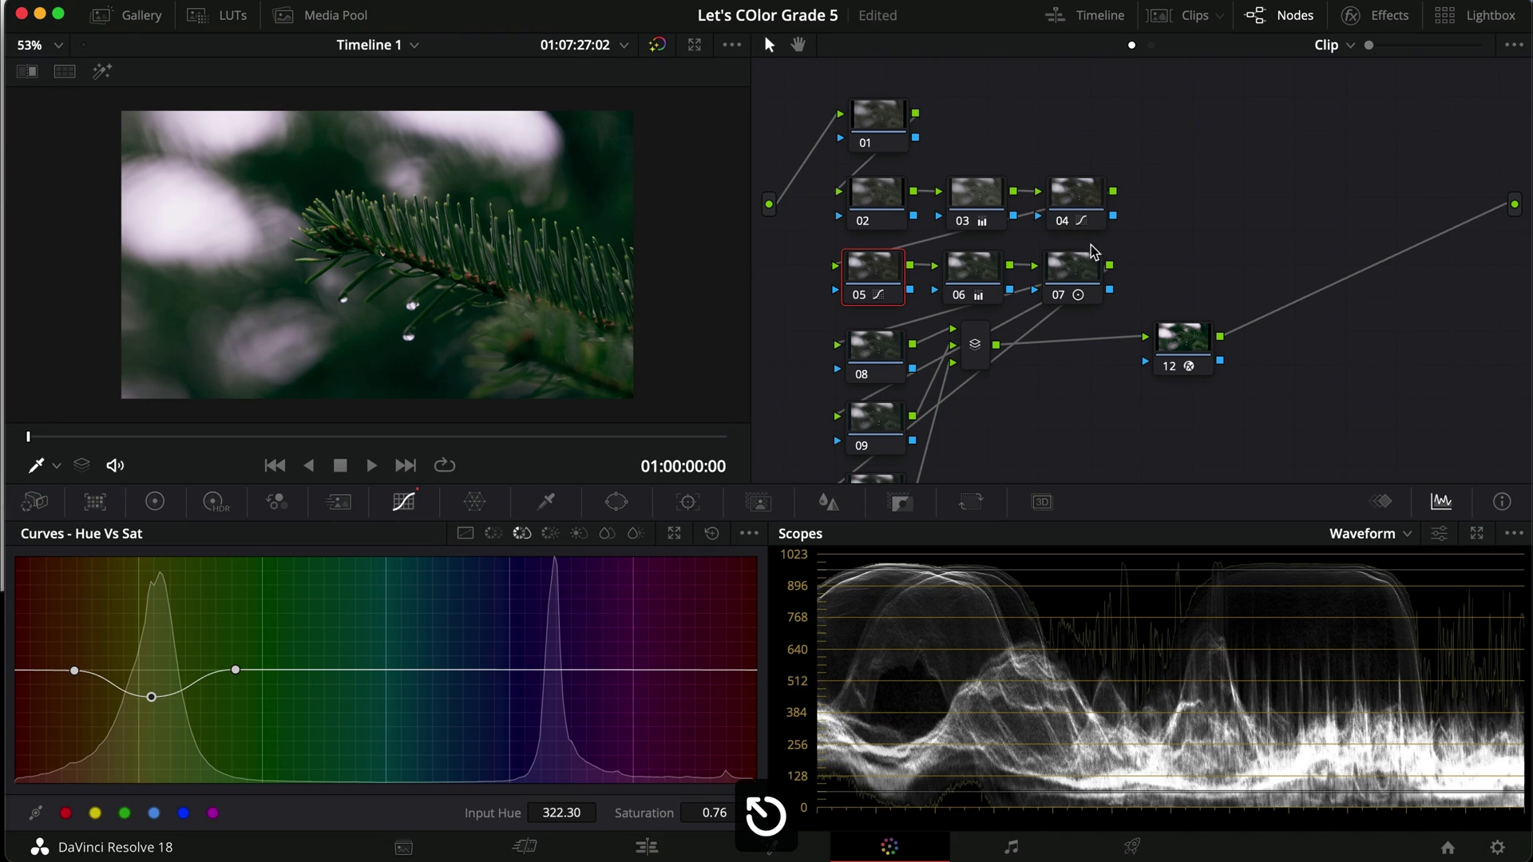
Compare the image with node 07 and the whole group of nodes 05 to 07 disabled and enabled.
{"action": "left_click", "coordinate": [1074, 261]}
{"action": "key", "text": "super+d"}
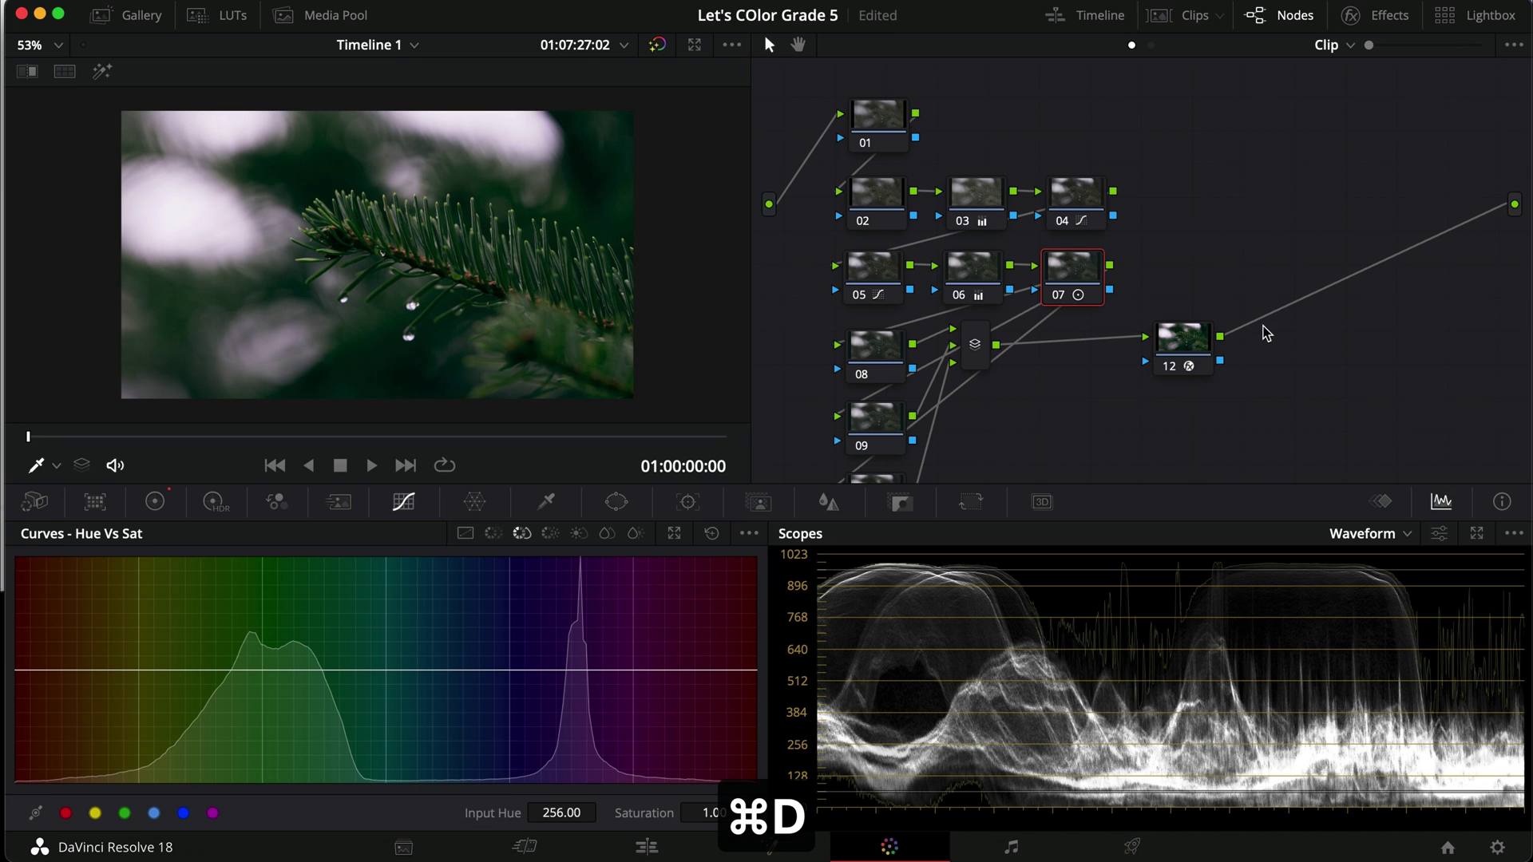
{"action": "left_click_drag", "start_coordinate": [1204, 274], "coordinate": [872, 266]}
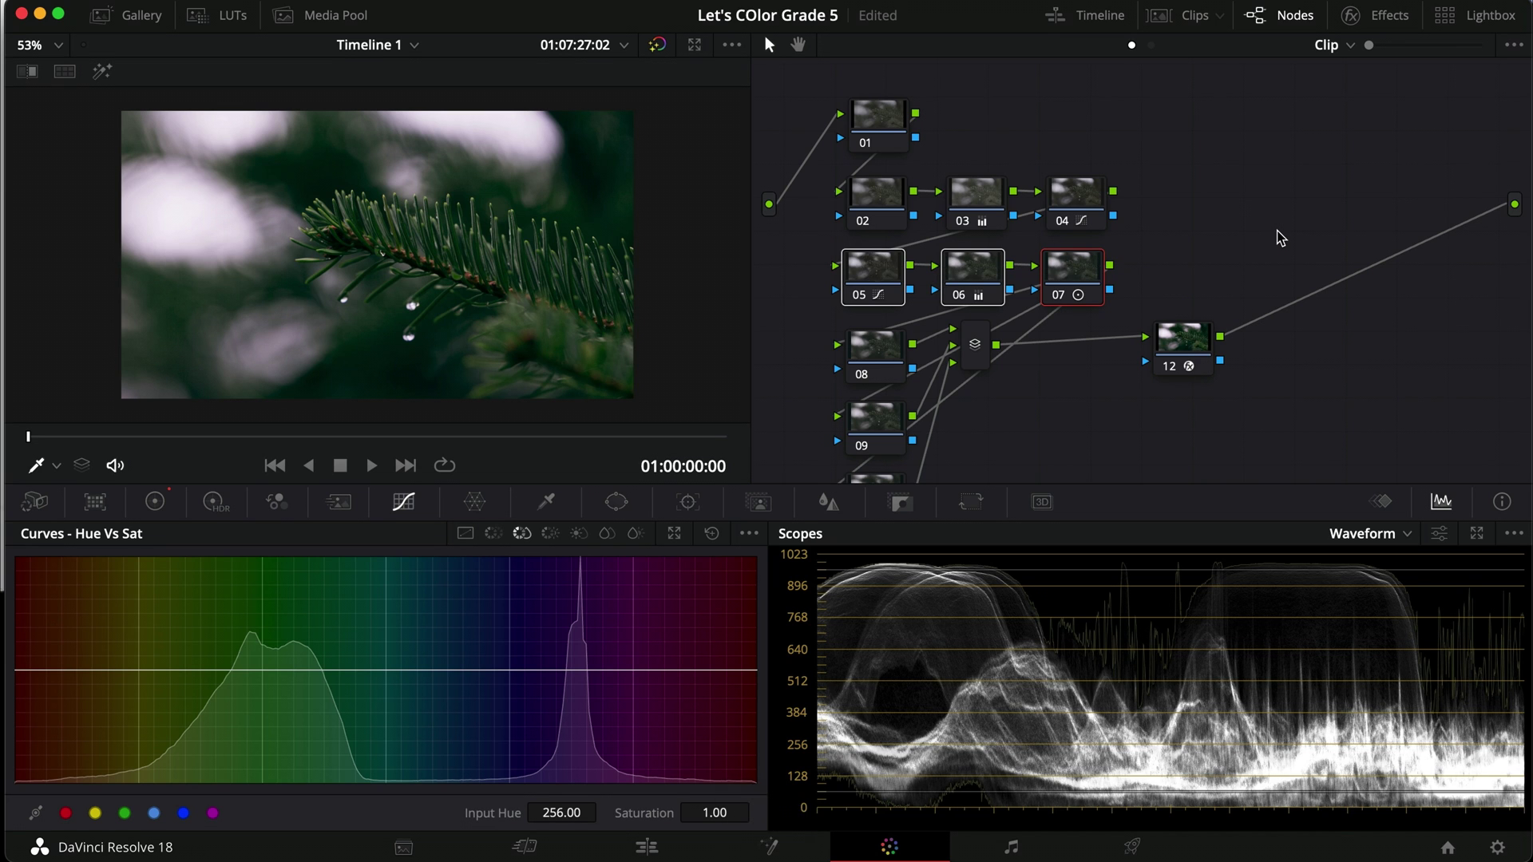
{"action": "key", "text": "super+d"}
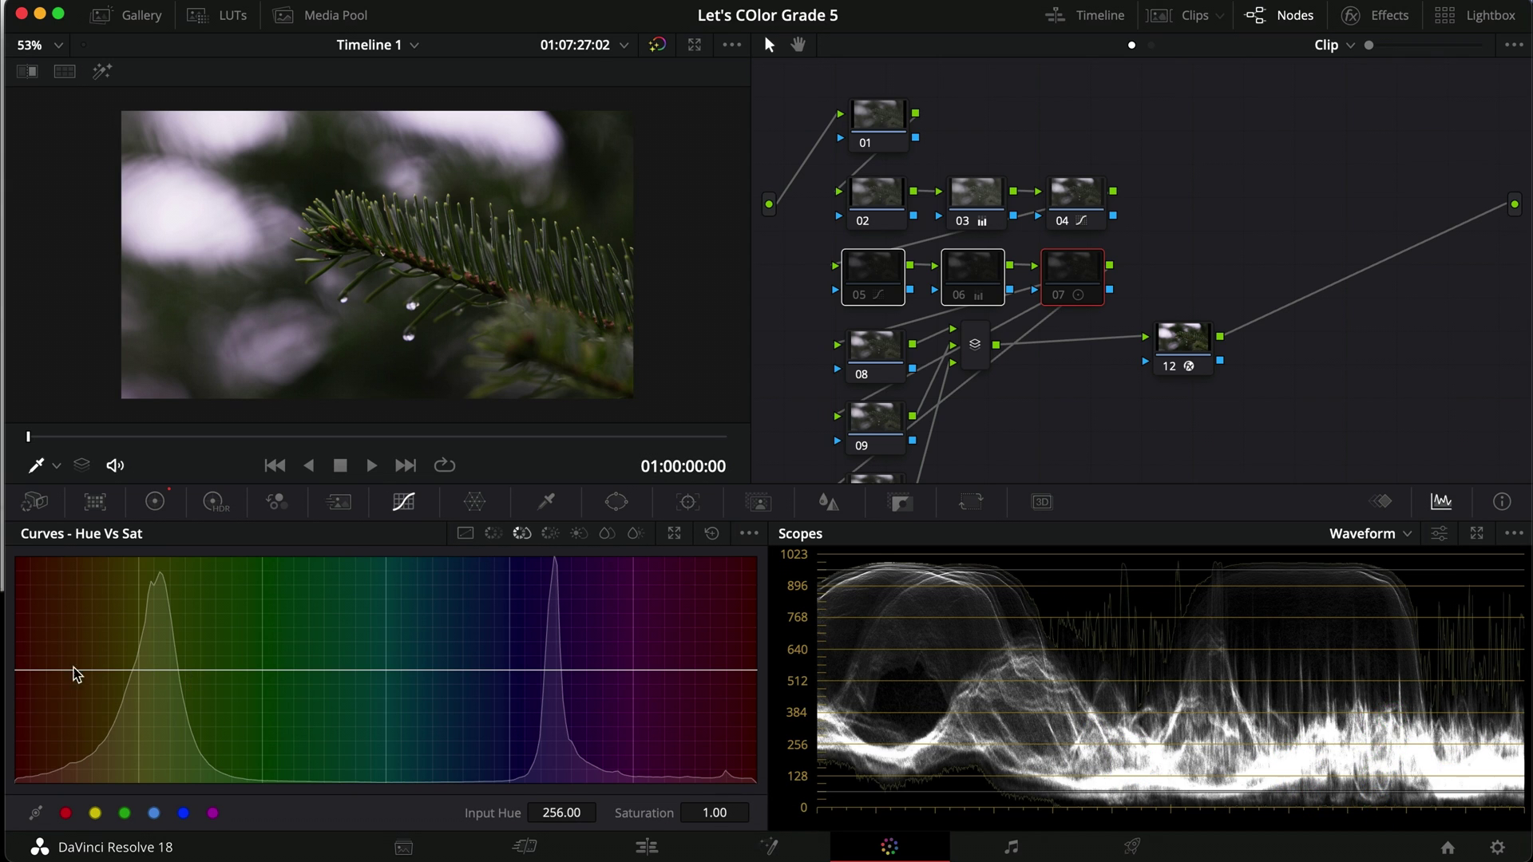
{"action": "key", "text": "super+d"}
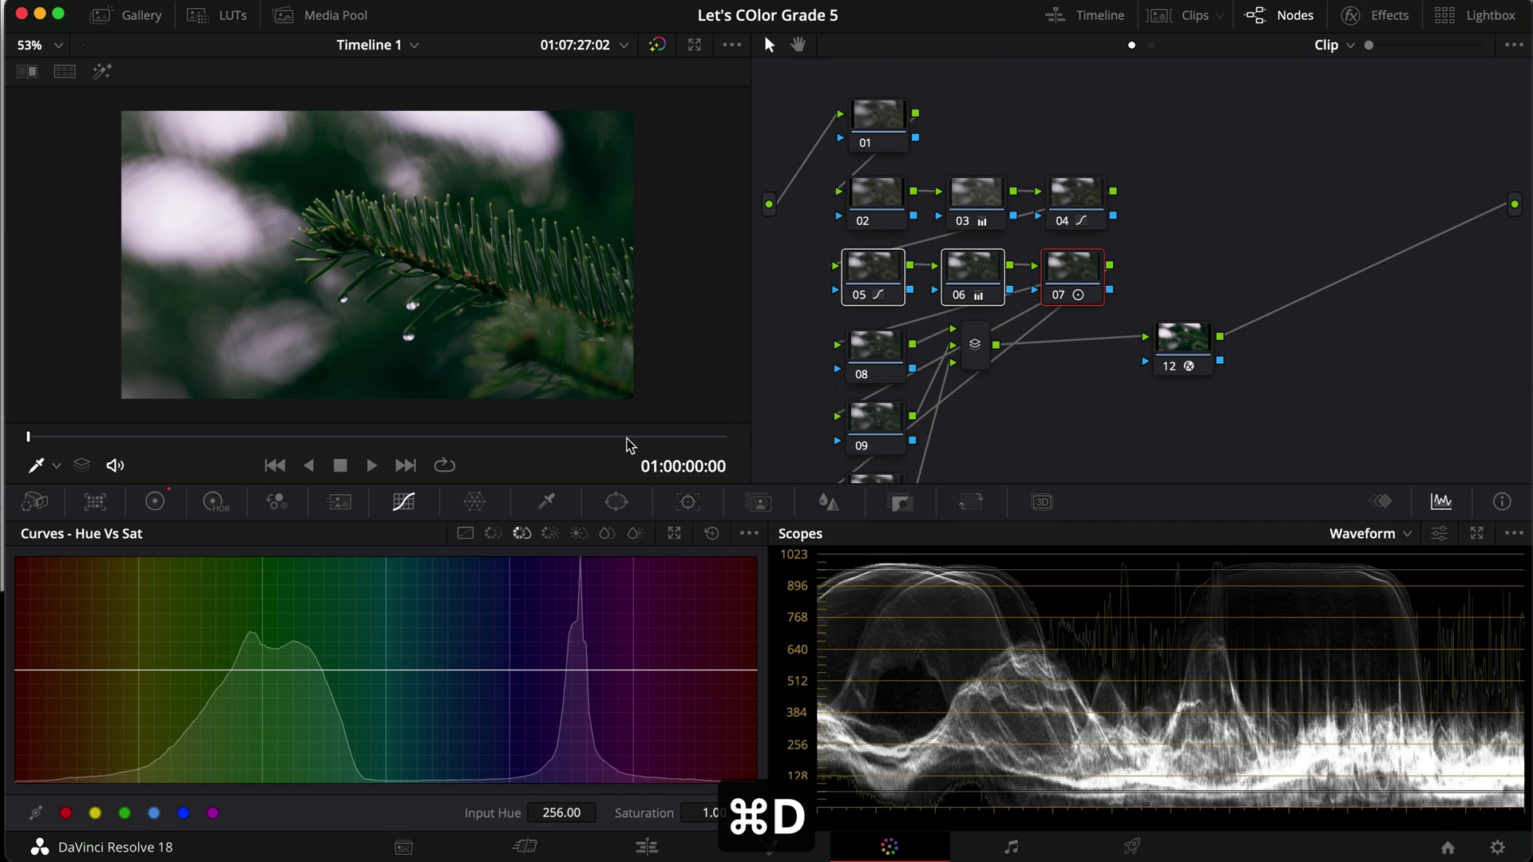
{"action": "left_click", "coordinate": [1208, 270]}
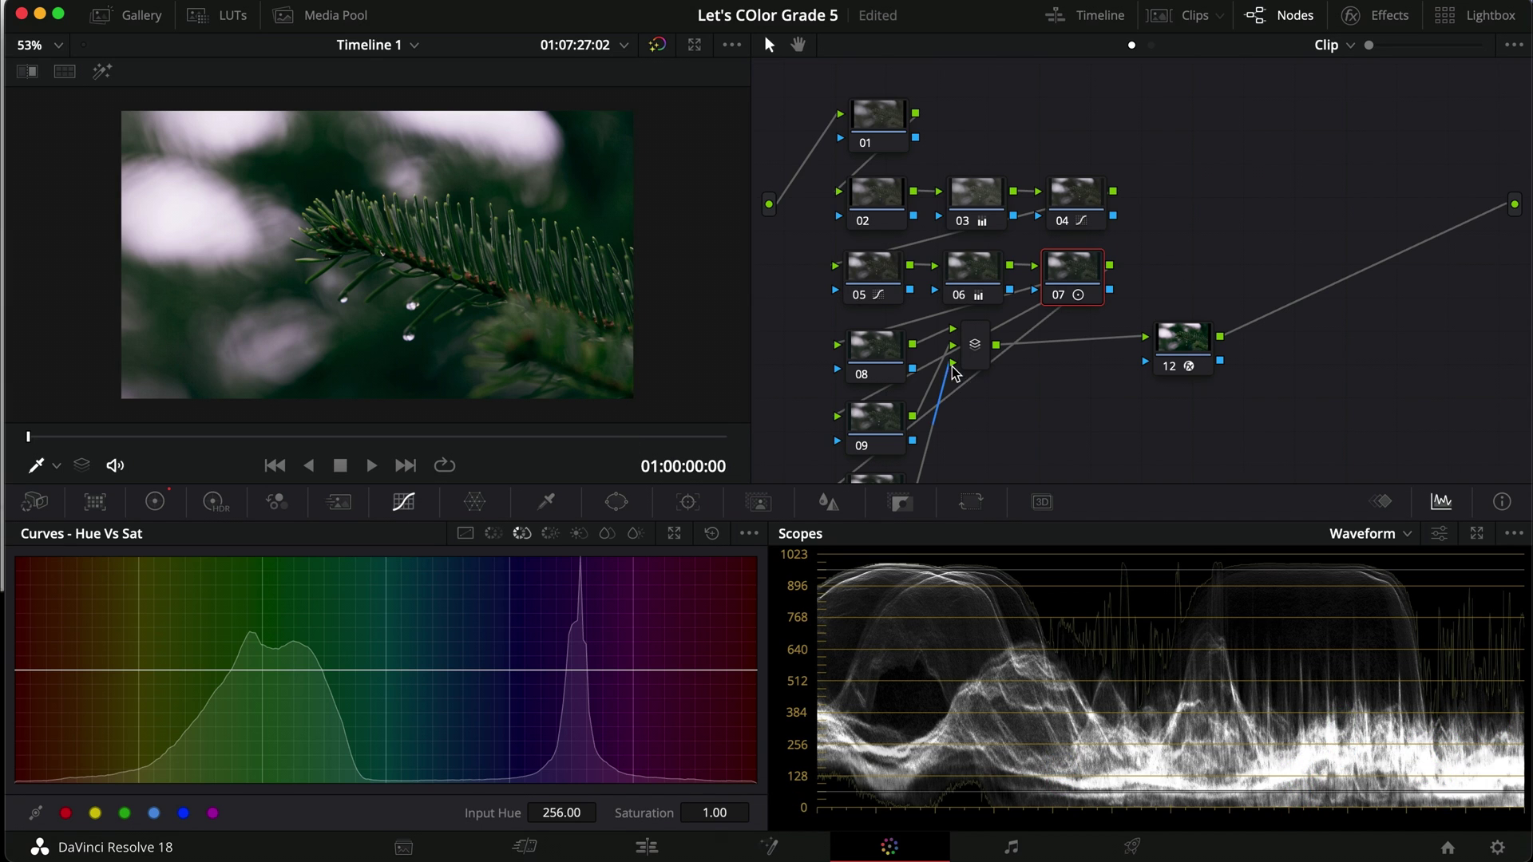
Add a circular window on node 08, widened to about size 54.57 and aspect 68.83 over the image's upper-left corner.
{"action": "left_click", "coordinate": [875, 349]}
{"action": "left_click", "coordinate": [615, 503]}
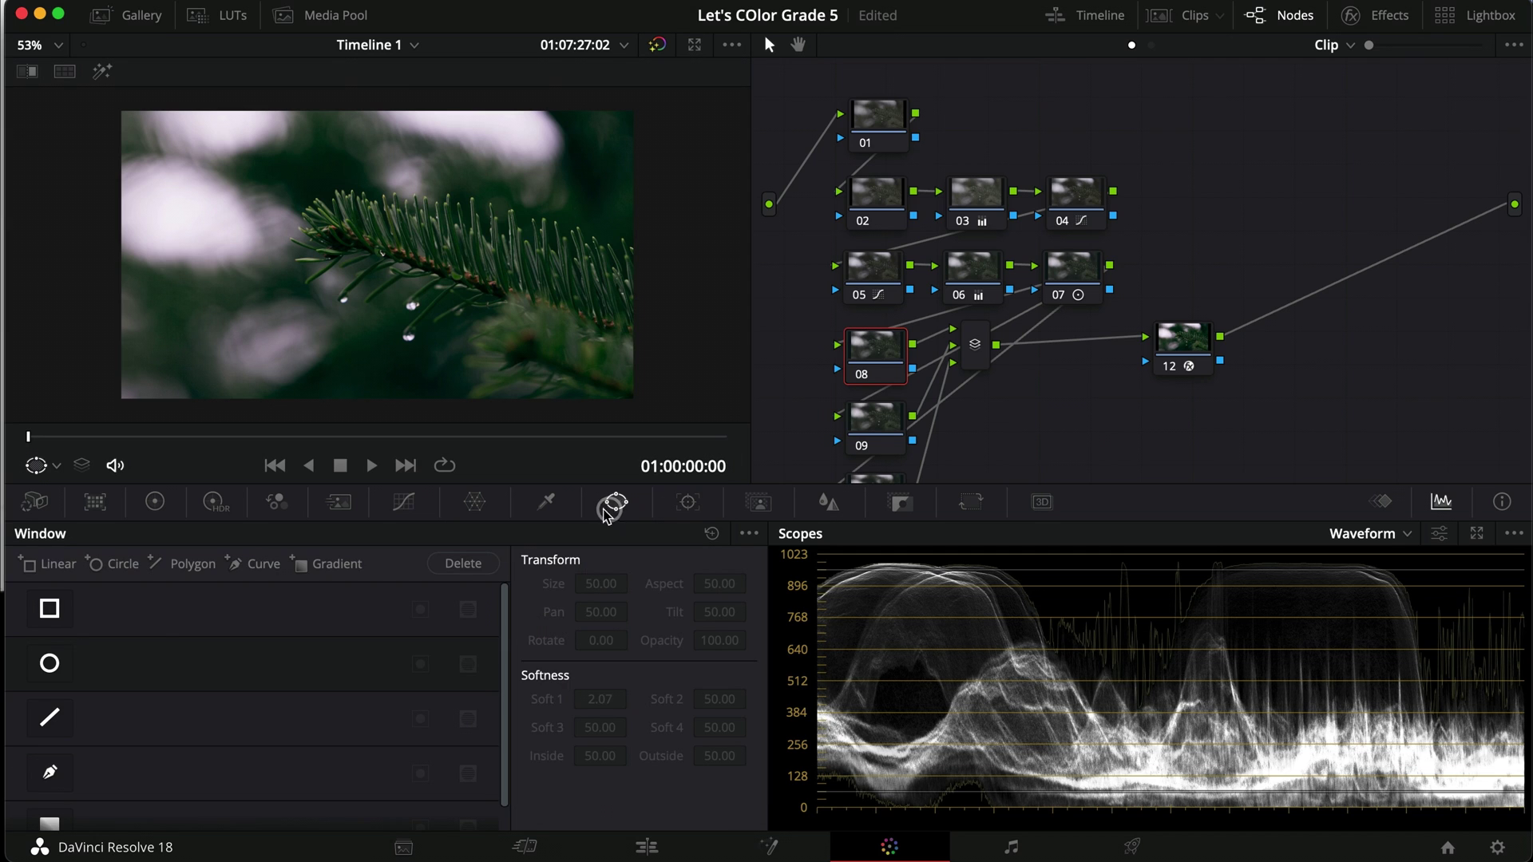
{"action": "left_click", "coordinate": [50, 663]}
{"action": "left_click_drag", "start_coordinate": [384, 316], "coordinate": [325, 282]}
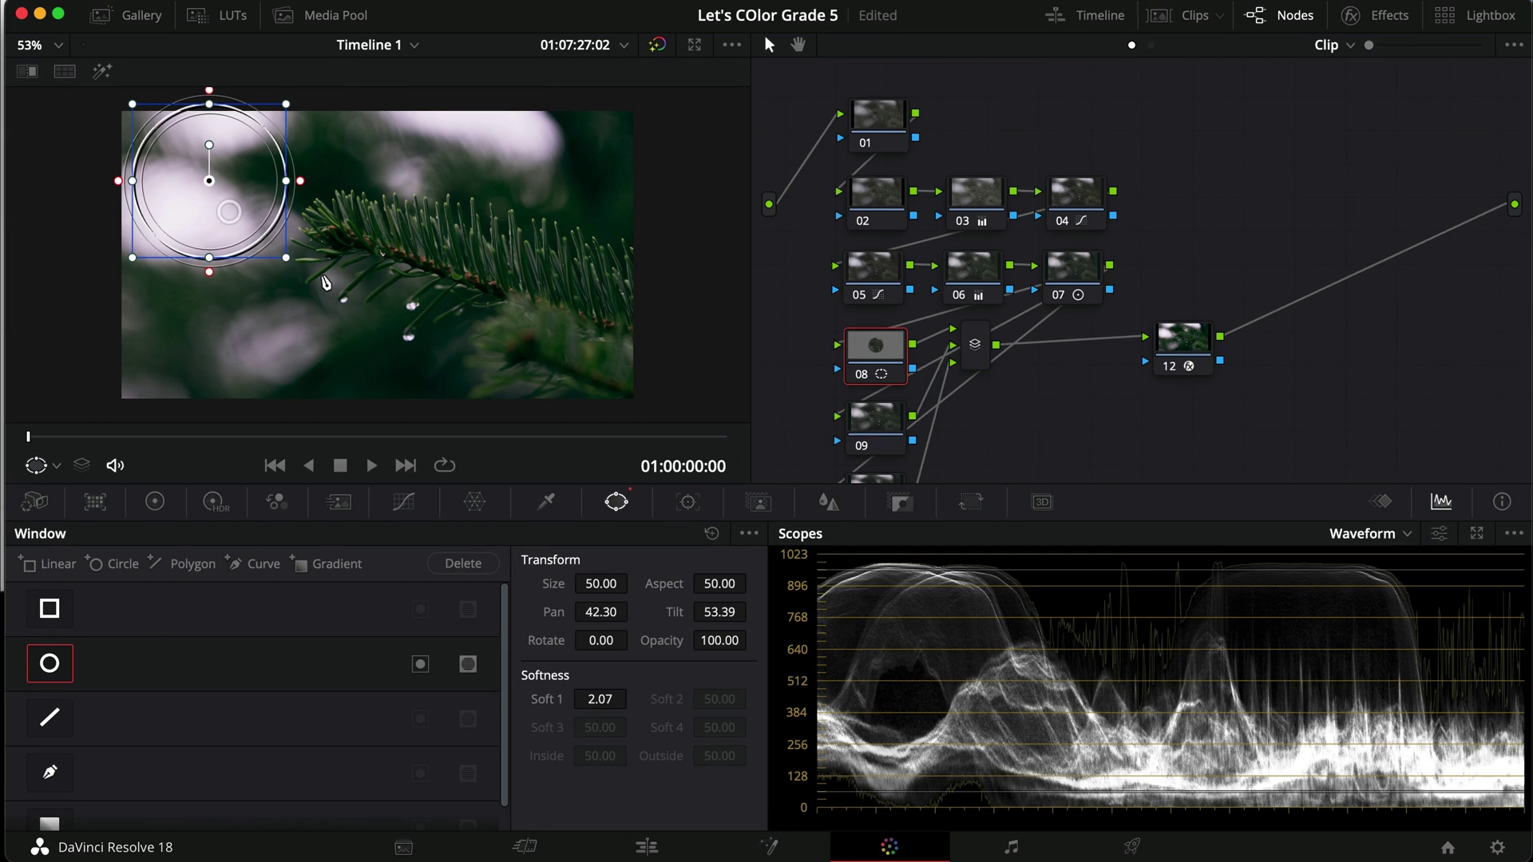
{"action": "left_click_drag", "start_coordinate": [286, 182], "coordinate": [378, 180]}
{"action": "left_click_drag", "start_coordinate": [210, 274], "coordinate": [209, 422]}
{"action": "left_click_drag", "start_coordinate": [207, 266], "coordinate": [214, 289]}
{"action": "left_click_drag", "start_coordinate": [246, 229], "coordinate": [181, 133]}
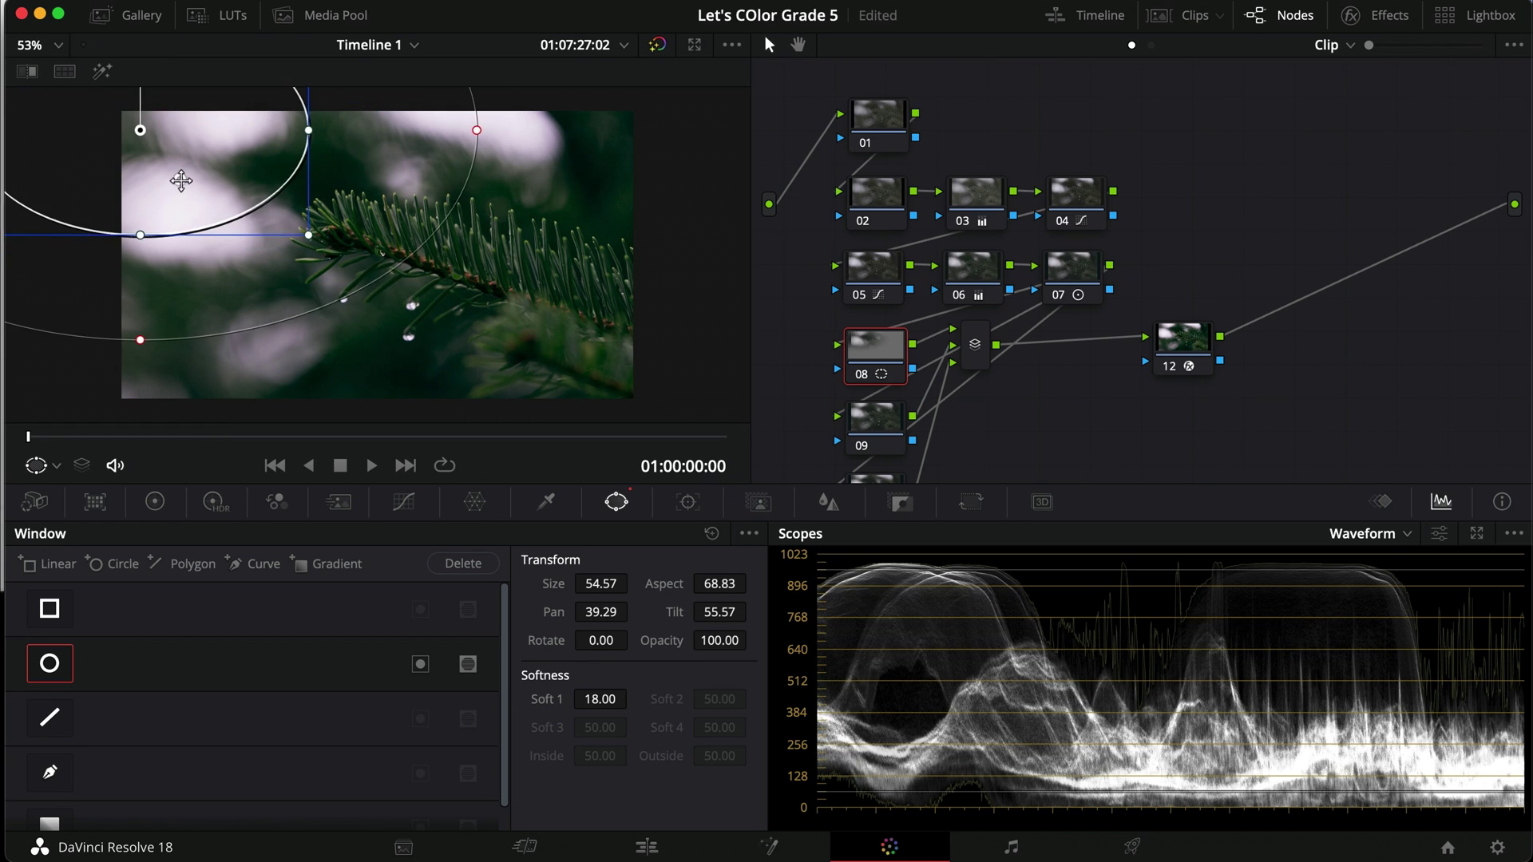
Set the window's softness to 50, and reshape it with the highlight view to about size 62.98, aspect 53.47, pan 35.81, tilt 56.08.
{"action": "left_click", "coordinate": [607, 699]}
{"action": "type", "text": "50"}
{"action": "key", "text": "Return"}
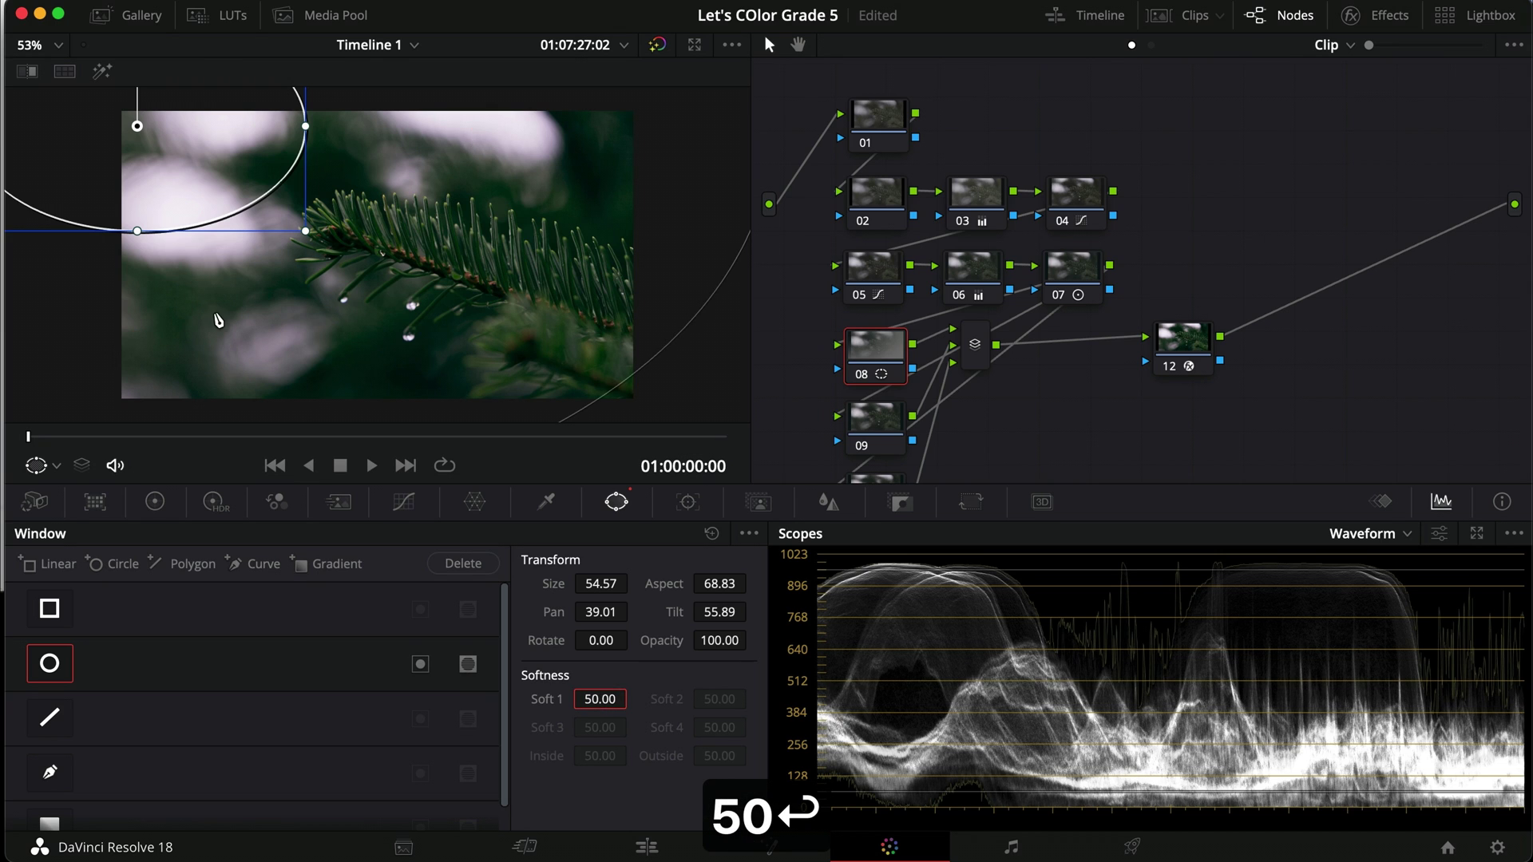
{"action": "left_click_drag", "start_coordinate": [239, 166], "coordinate": [218, 154]}
{"action": "key", "text": "shift+h"}
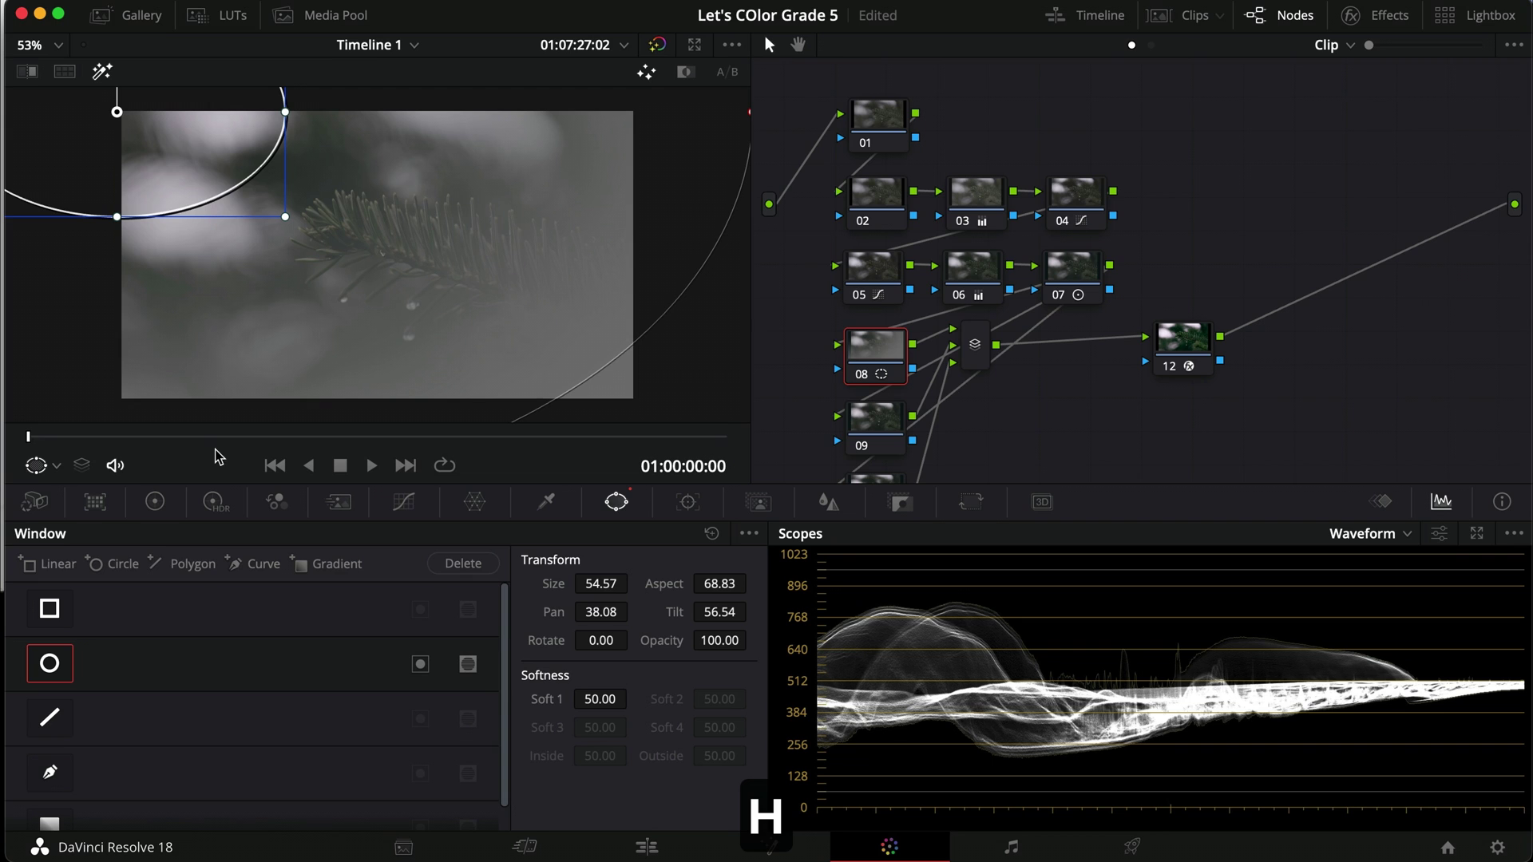
{"action": "left_click_drag", "start_coordinate": [118, 216], "coordinate": [119, 270]}
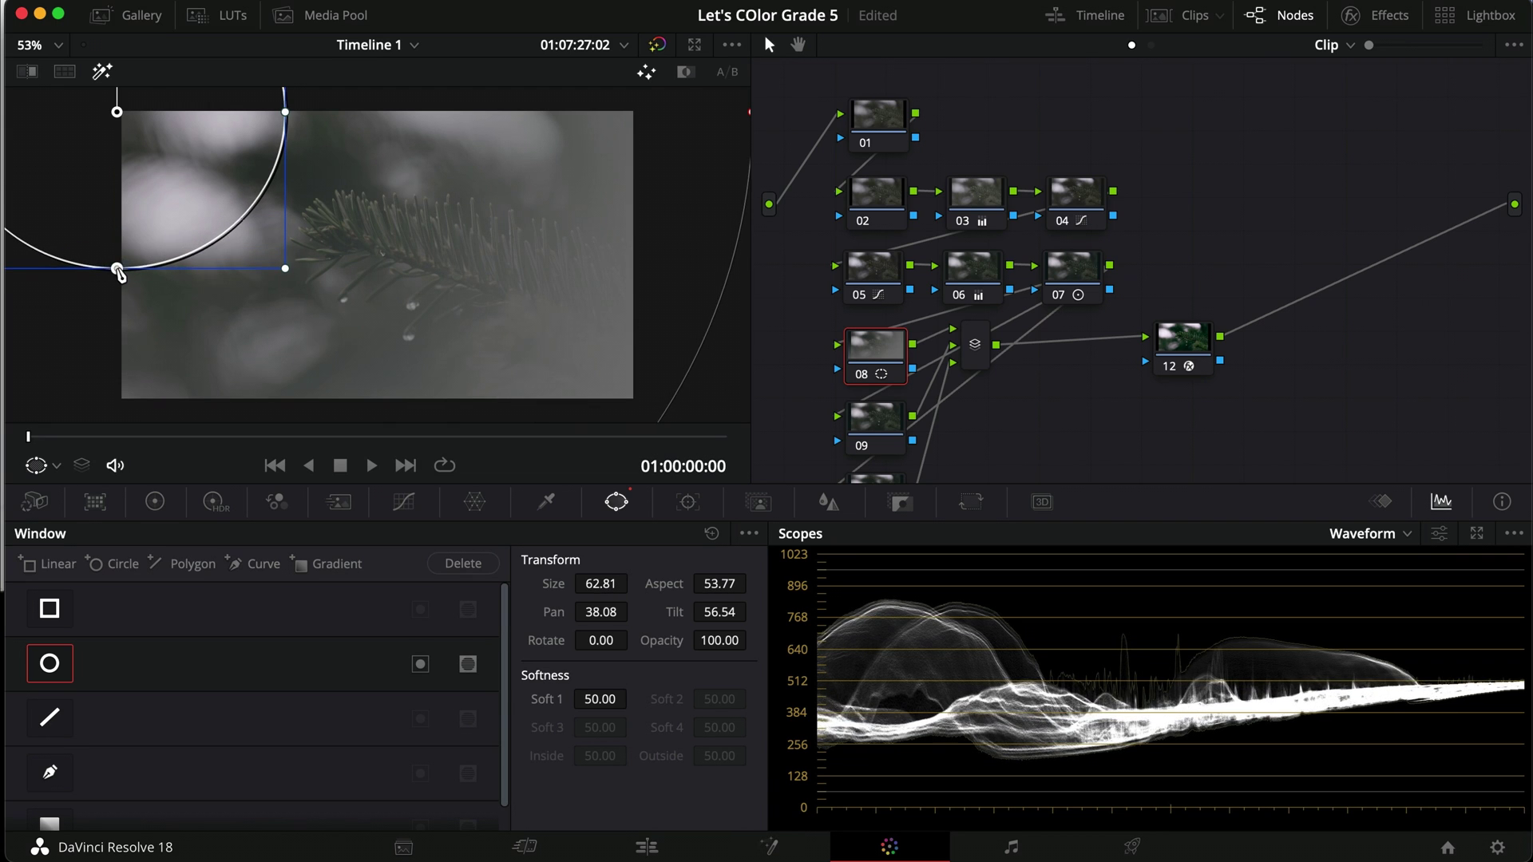
{"action": "left_click_drag", "start_coordinate": [214, 157], "coordinate": [163, 169]}
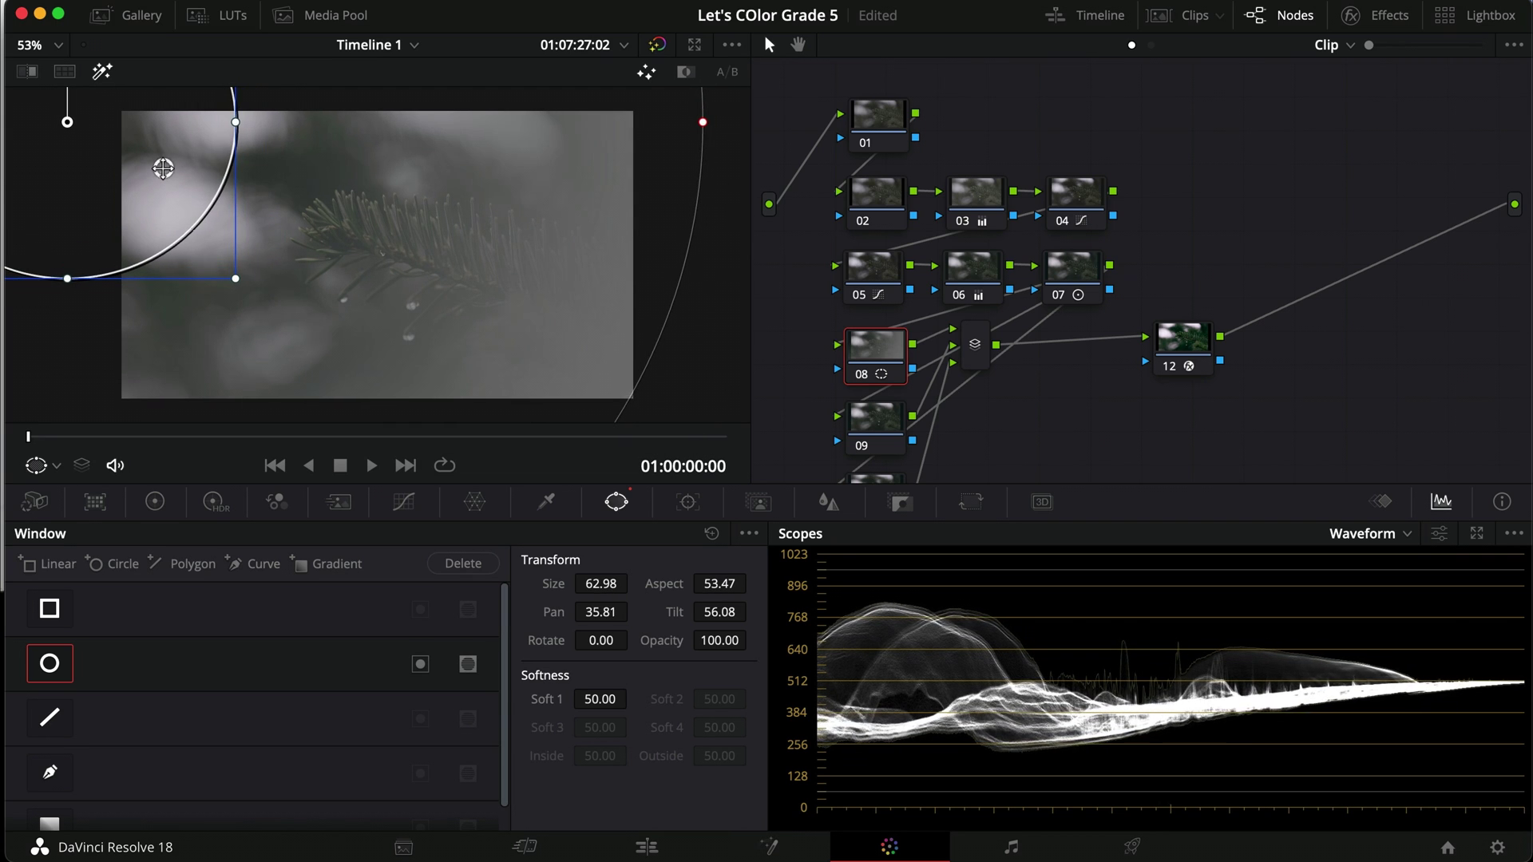
{"action": "key", "text": "shift+h"}
Brighten node 08's windowed area by lowering the custom curve's white endpoint and raising an upper-midtone point, comparing before and after.
{"action": "left_click", "coordinate": [404, 502]}
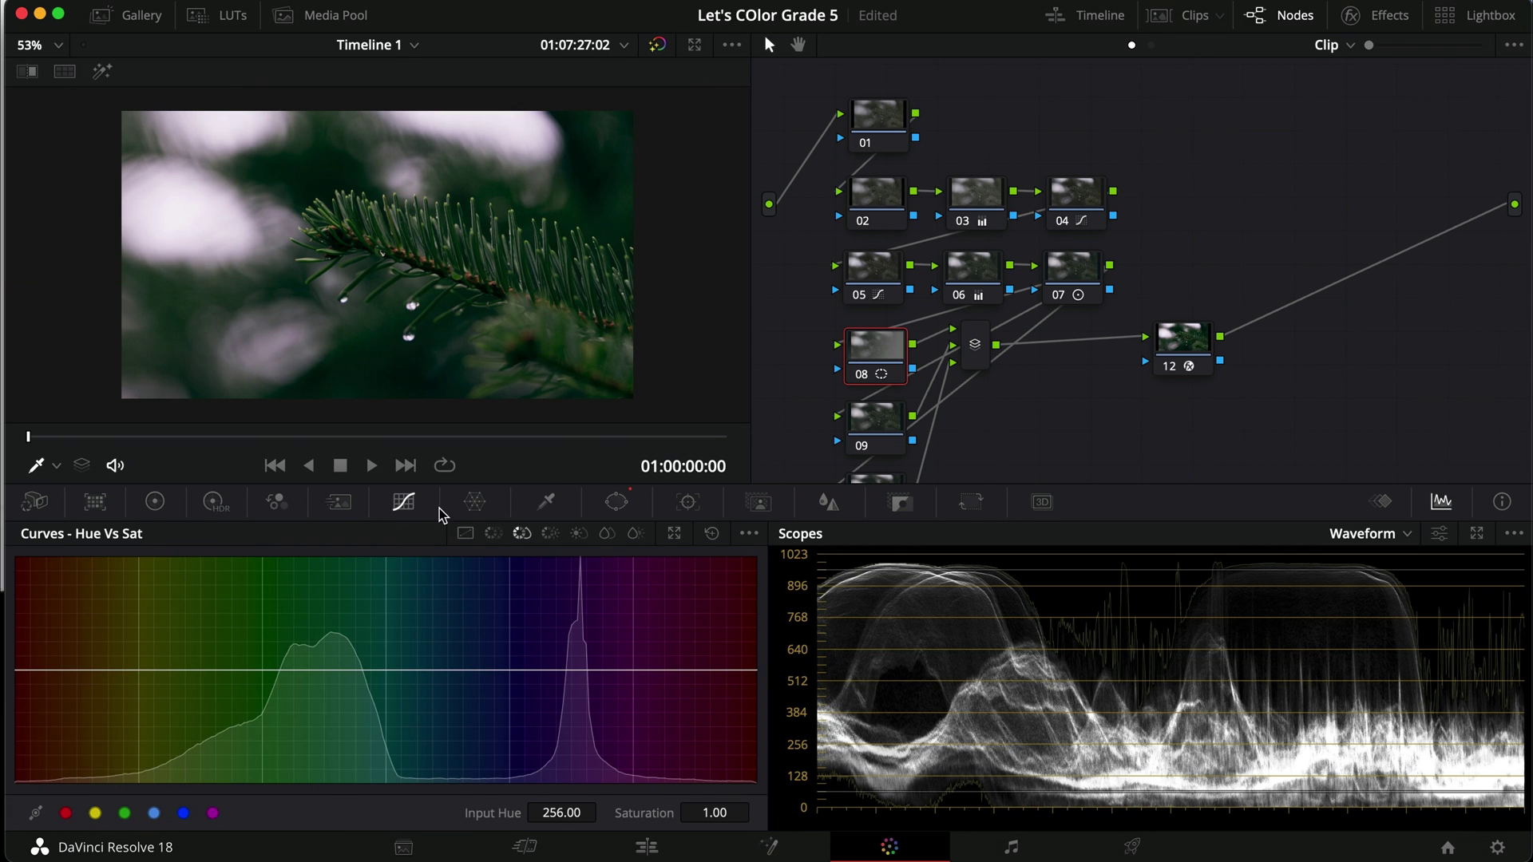
{"action": "left_click", "coordinate": [466, 532]}
{"action": "left_click_drag", "start_coordinate": [496, 573], "coordinate": [506, 618]}
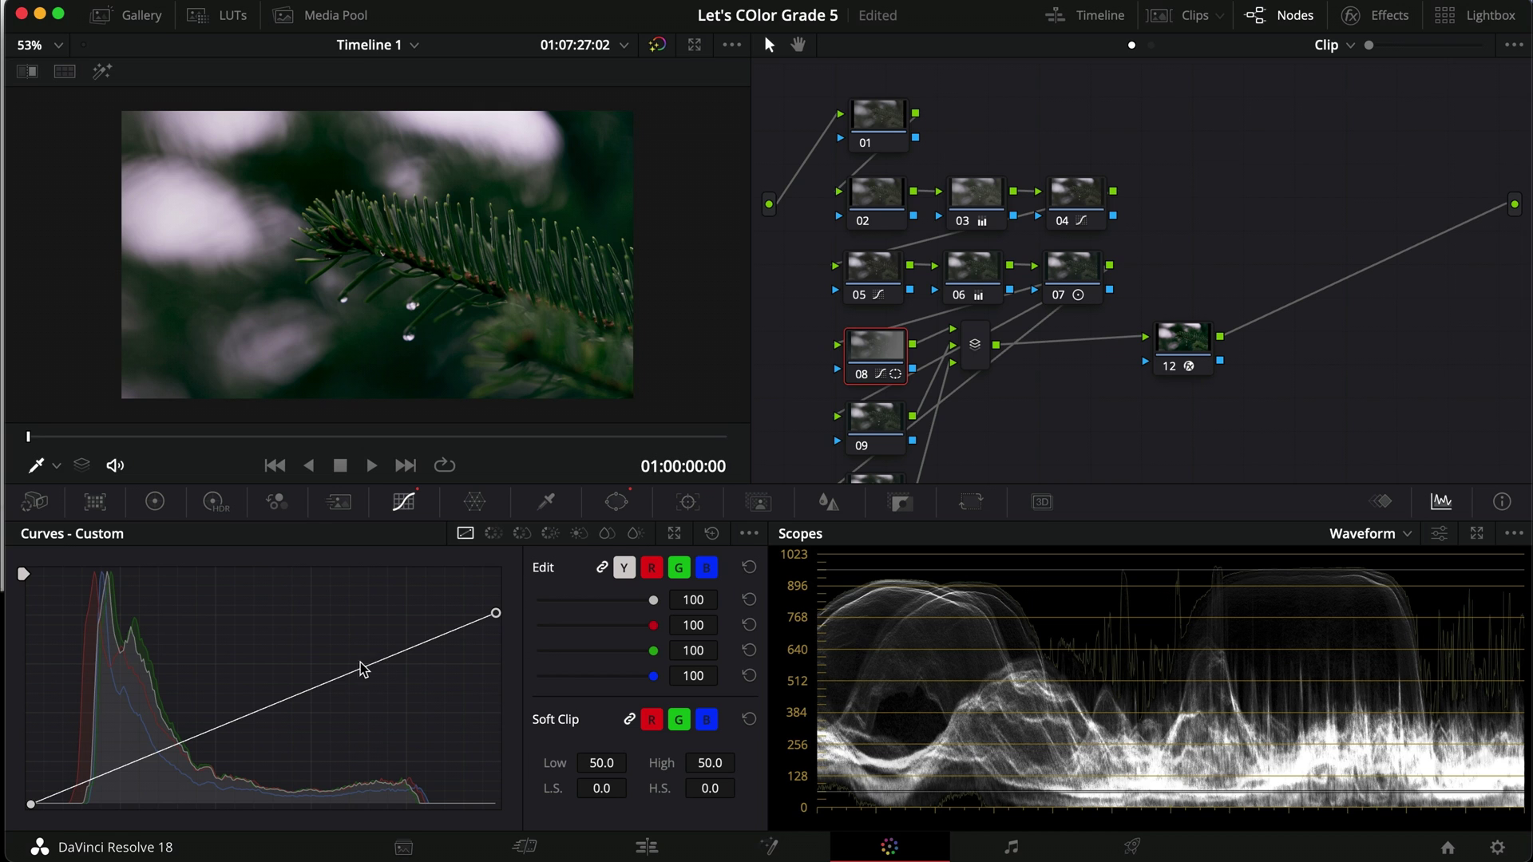
{"action": "left_click_drag", "start_coordinate": [340, 680], "coordinate": [327, 635]}
{"action": "key", "text": "super+d"}
{"action": "key", "text": "super+d"}
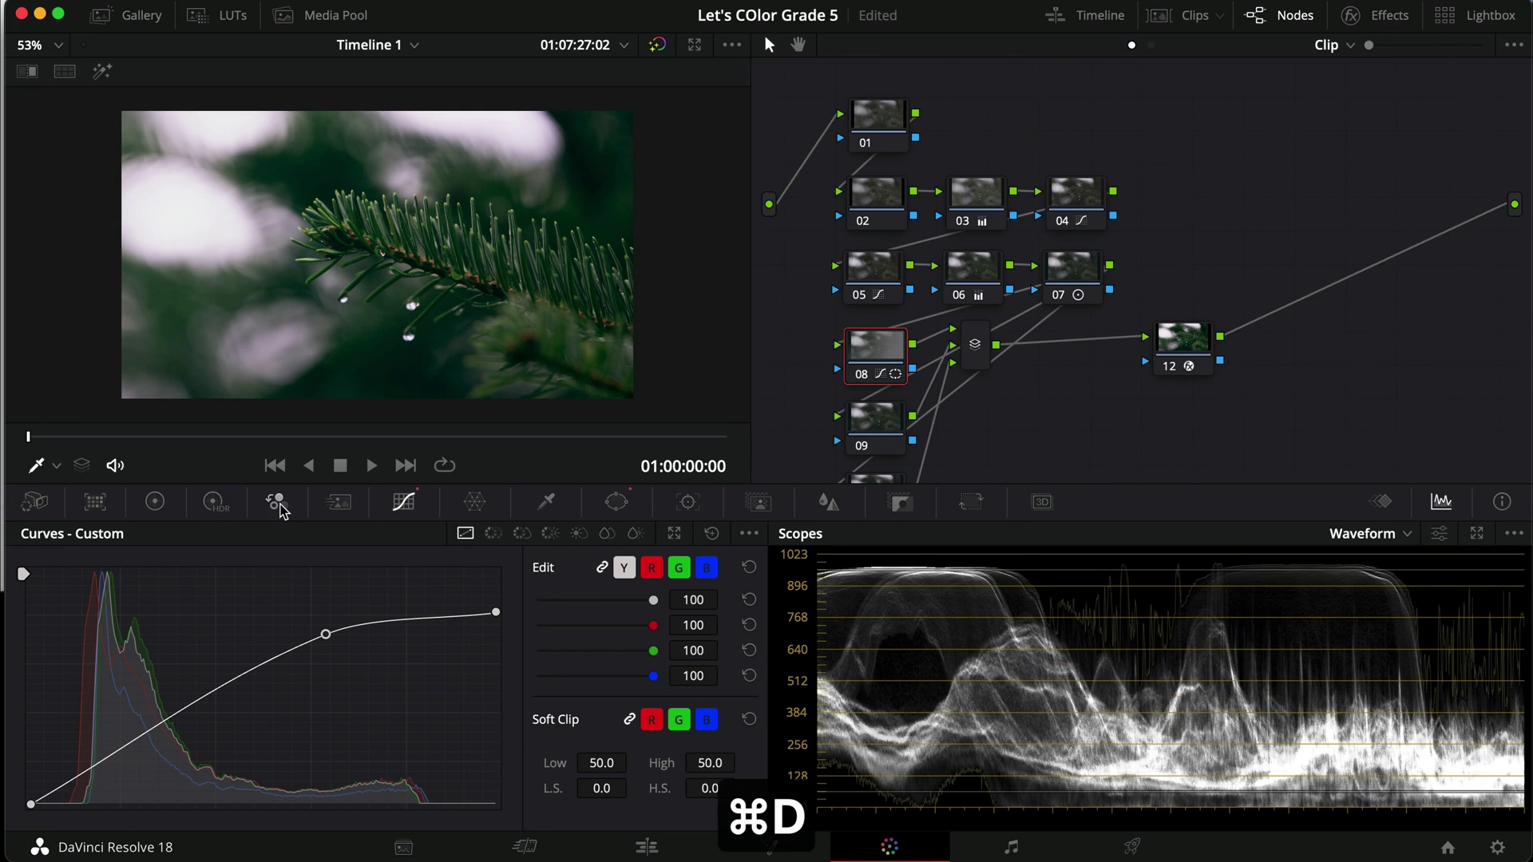
Warm node 08's Gamma color wheel slightly toward orange, with red about 0.01 and blue about -0.01.
{"action": "left_click", "coordinate": [158, 502]}
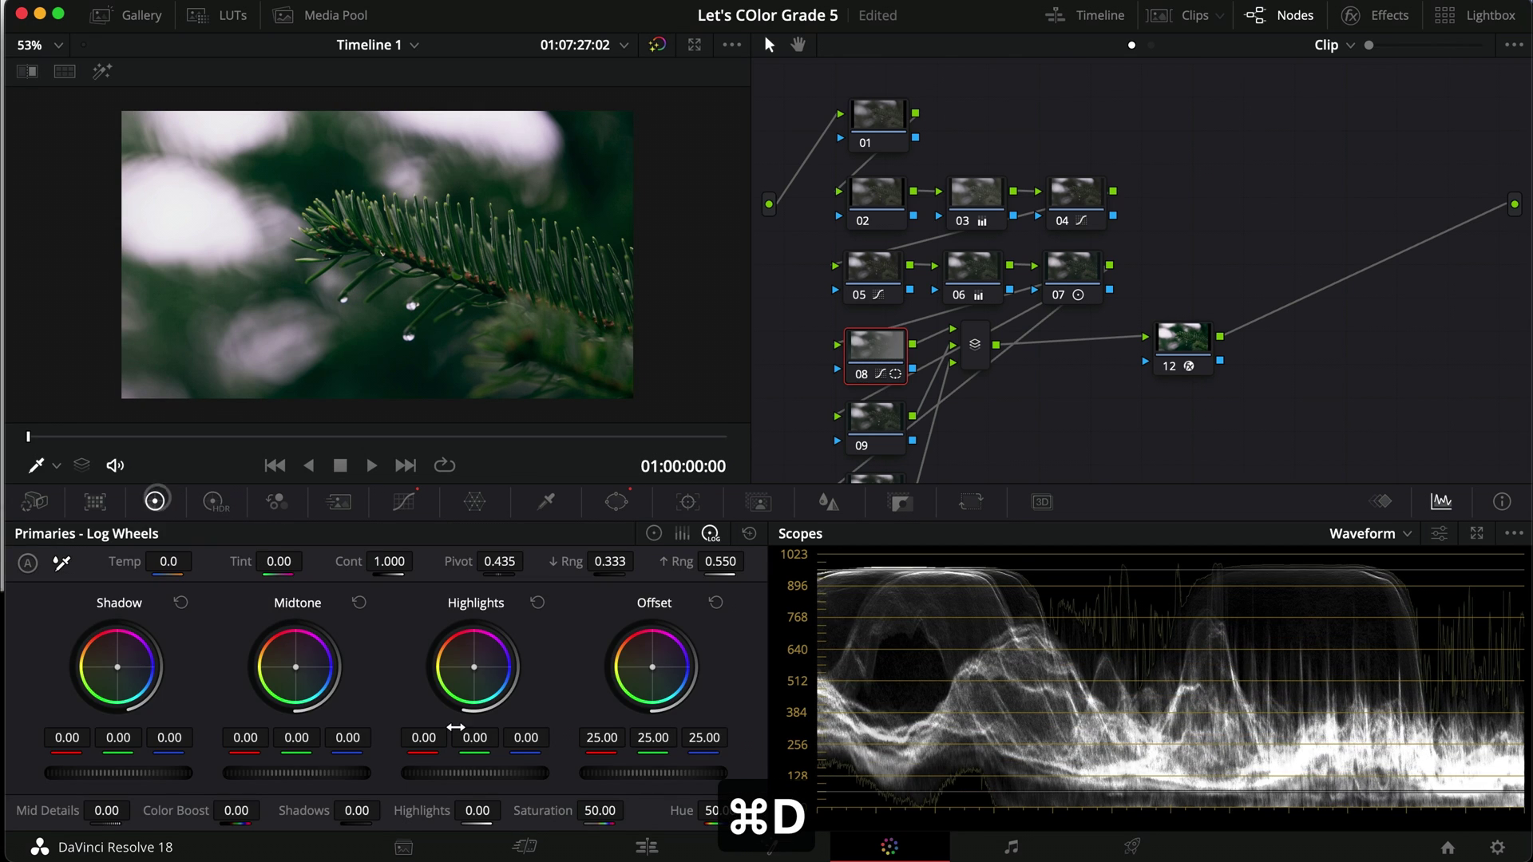
{"action": "left_click", "coordinate": [653, 534]}
{"action": "left_click_drag", "start_coordinate": [295, 667], "coordinate": [285, 650]}
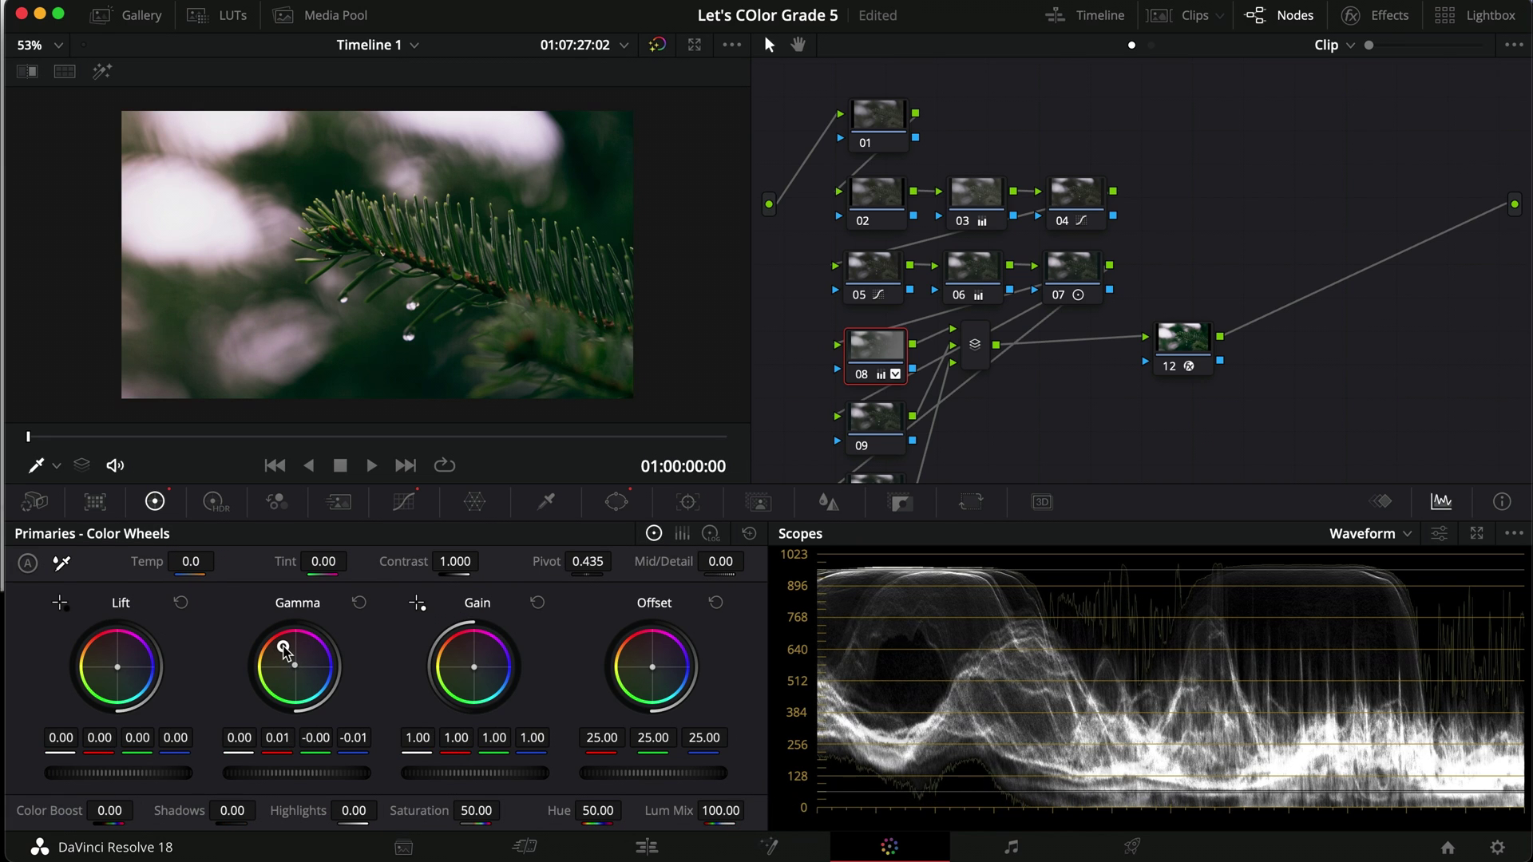
Raise node 08's master Gamma to 0.02, and compare the image with the node off and on.
{"action": "left_click_drag", "start_coordinate": [279, 773], "coordinate": [352, 768]}
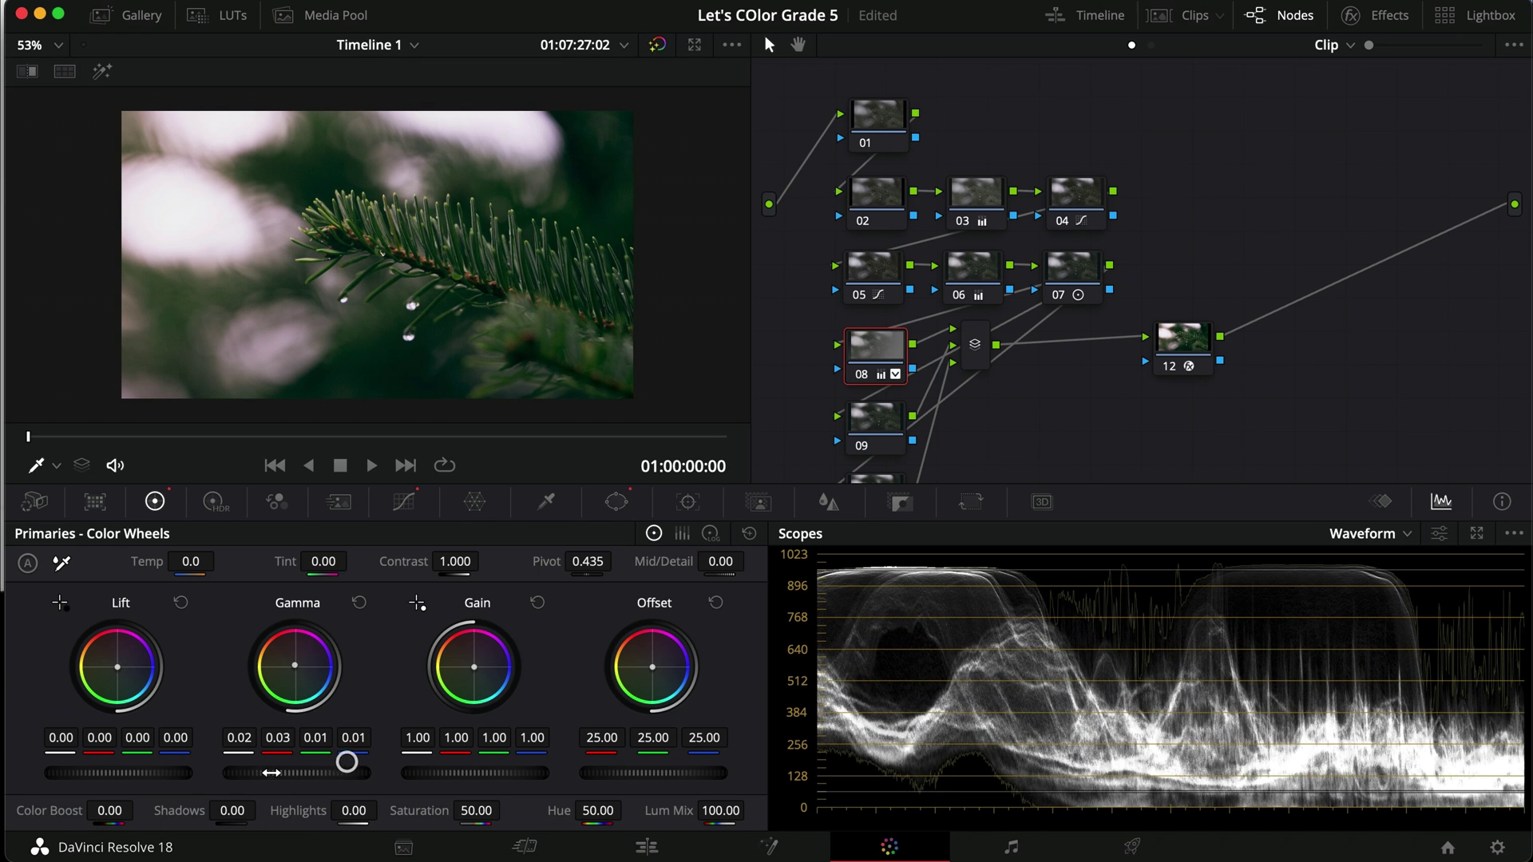
{"action": "key", "text": "super+d"}
{"action": "key", "text": "super+d"}
Add a rectangular window on node 09 covering the image's right side, with a wide soft left edge, checking it with the highlight view.
{"action": "left_click", "coordinate": [866, 427]}
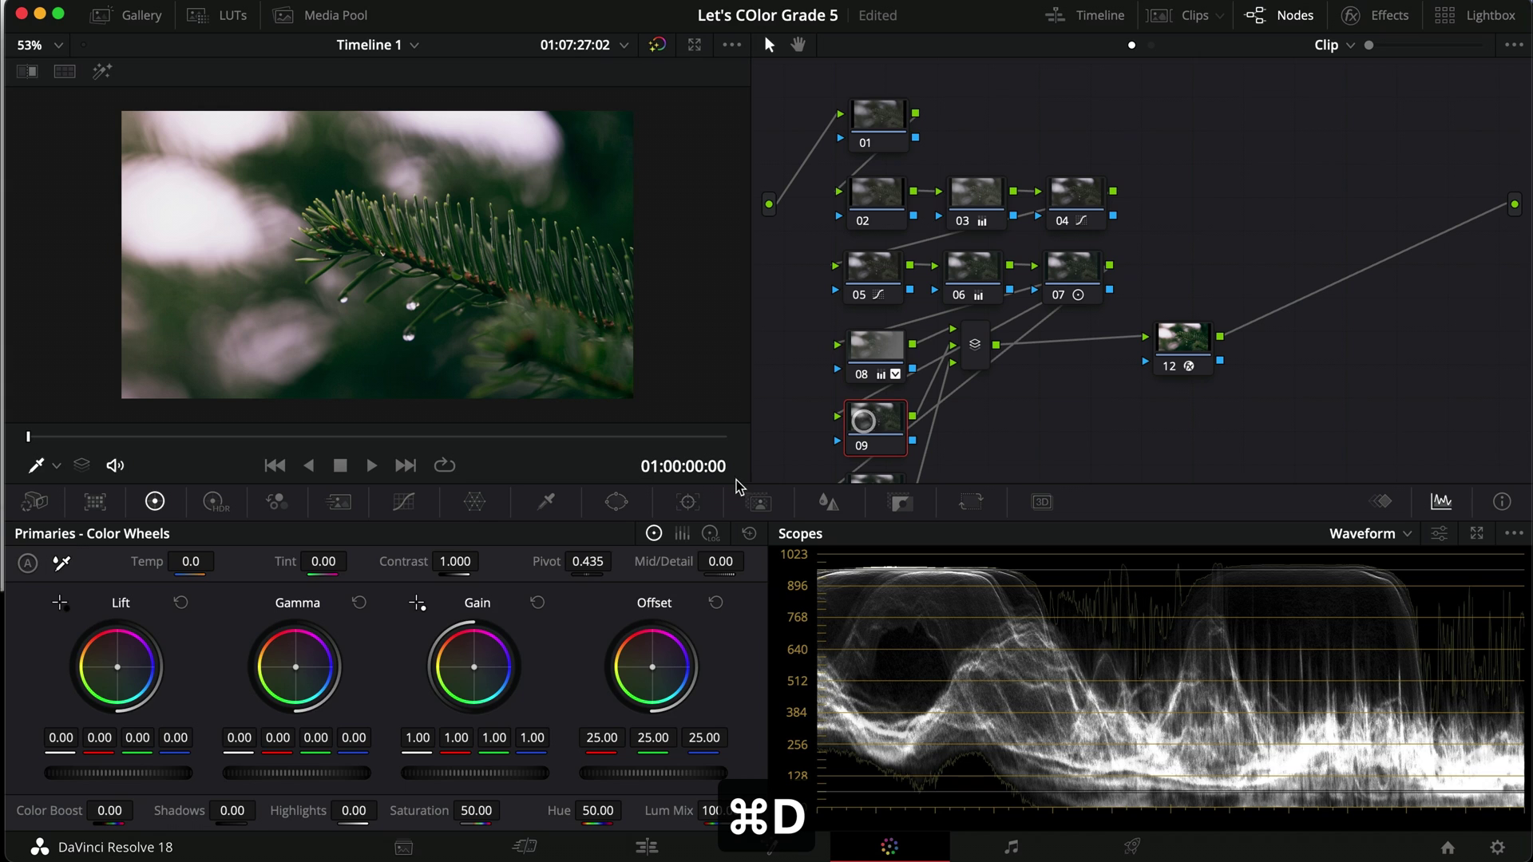
{"action": "left_click", "coordinate": [617, 502]}
{"action": "left_click", "coordinate": [56, 611]}
{"action": "left_click_drag", "start_coordinate": [429, 265], "coordinate": [656, 449]}
{"action": "left_click_drag", "start_coordinate": [549, 265], "coordinate": [186, 269]}
{"action": "key", "text": "shift+h"}
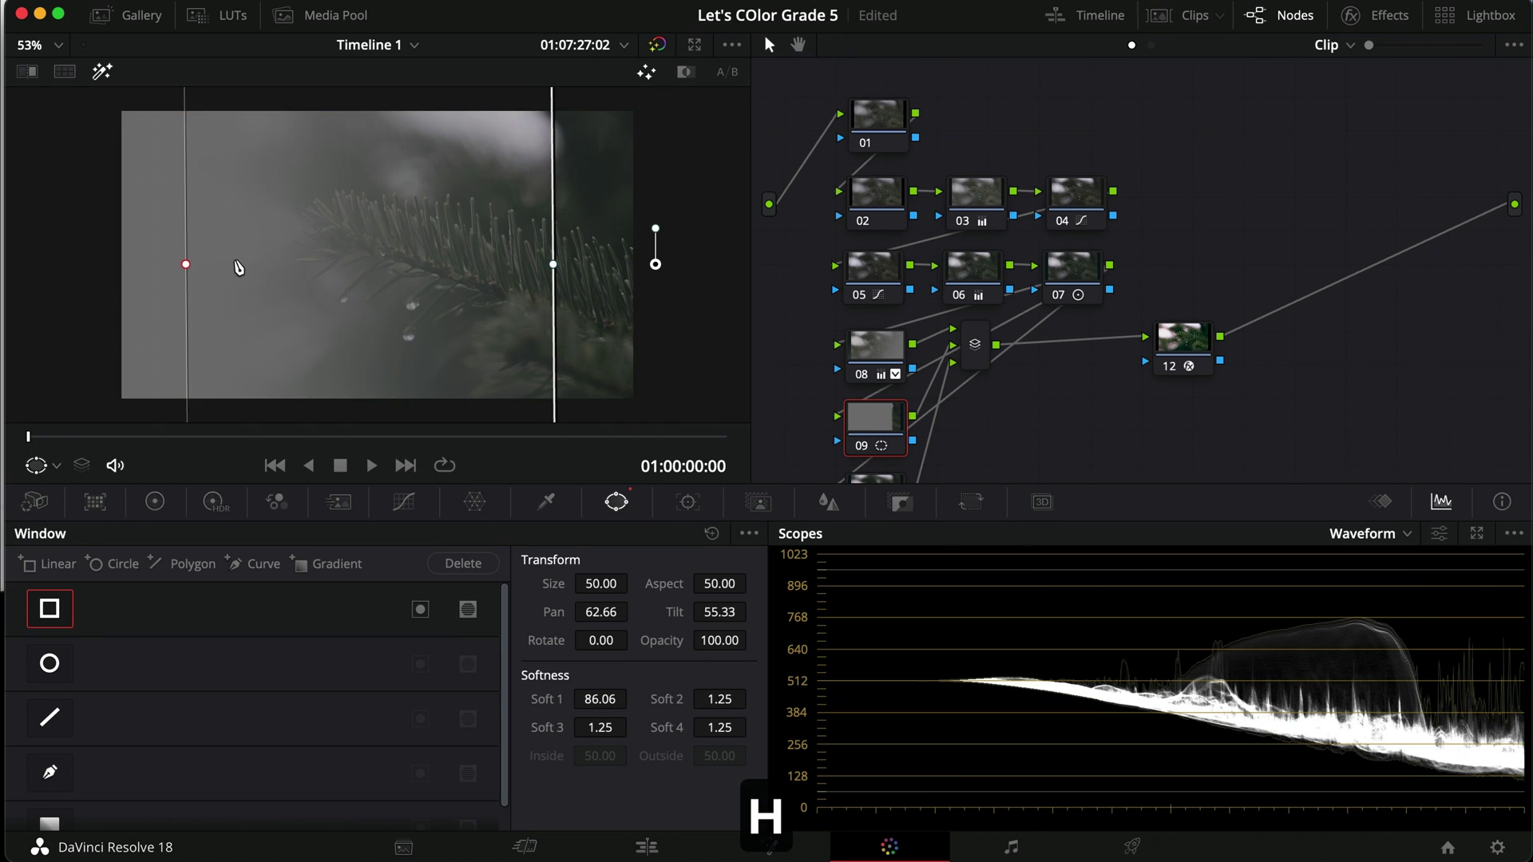
{"action": "left_click_drag", "start_coordinate": [626, 287], "coordinate": [636, 302]}
{"action": "key", "text": "shift+h"}
Shape node 09's custom curve with a slightly raised black endpoint and a lowered lower-midtone point to darken the windowed area.
{"action": "left_click", "coordinate": [405, 500]}
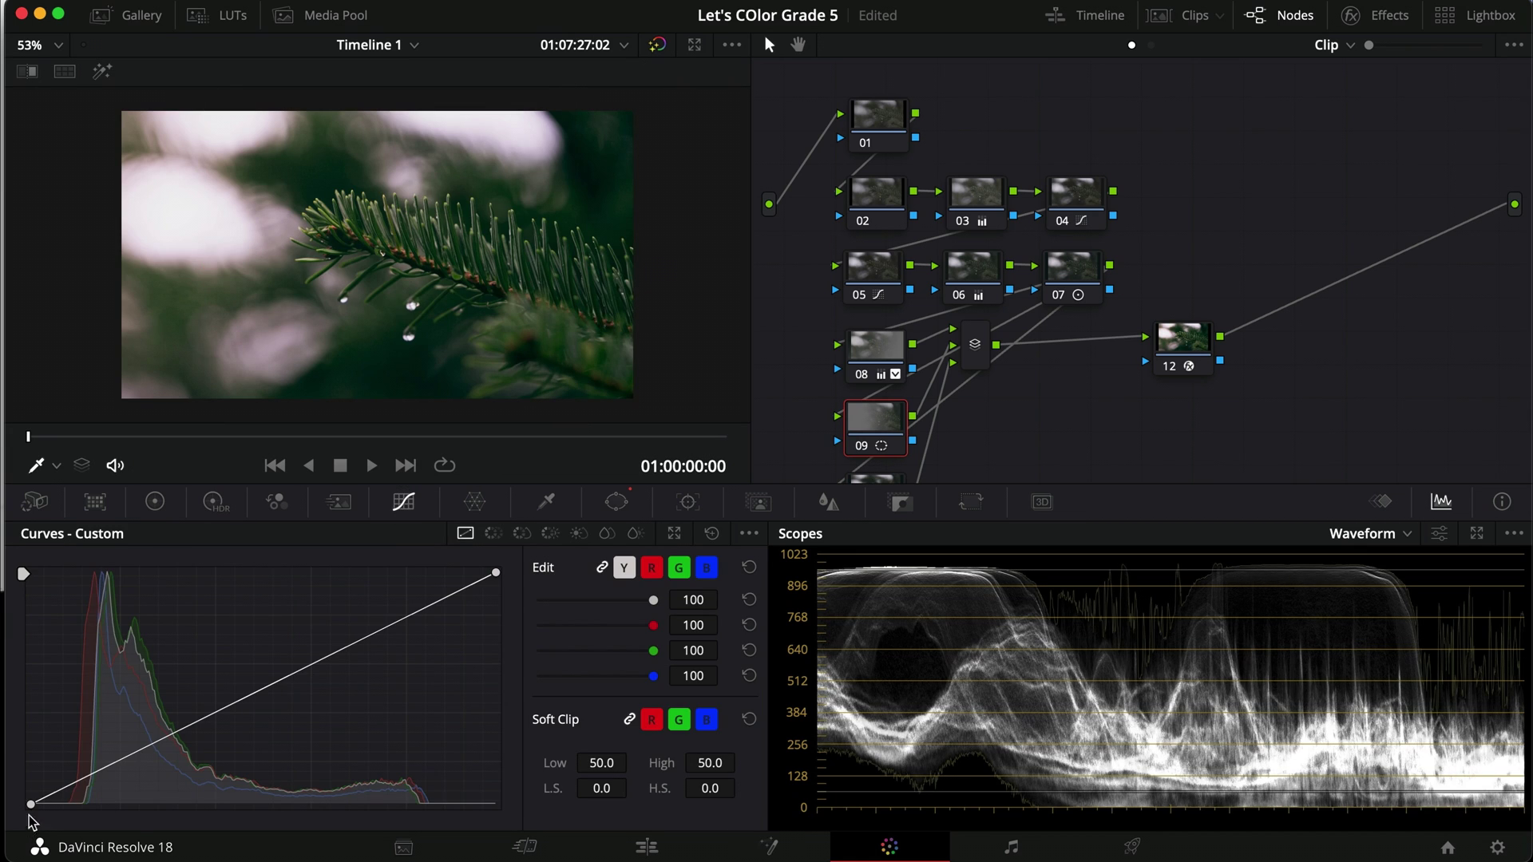
{"action": "left_click_drag", "start_coordinate": [32, 808], "coordinate": [17, 776]}
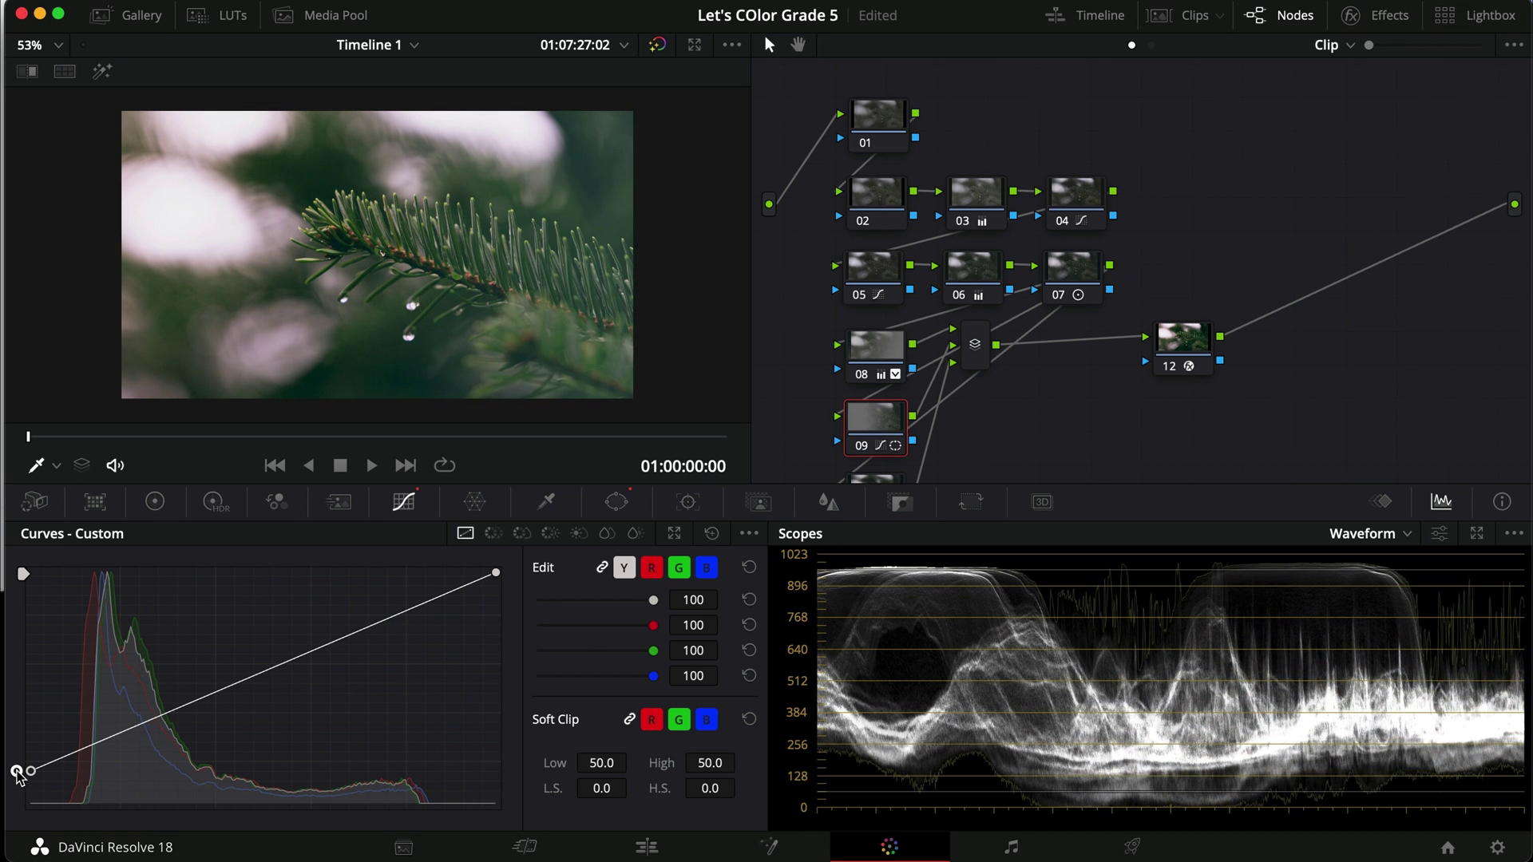
{"action": "left_click_drag", "start_coordinate": [239, 683], "coordinate": [238, 735]}
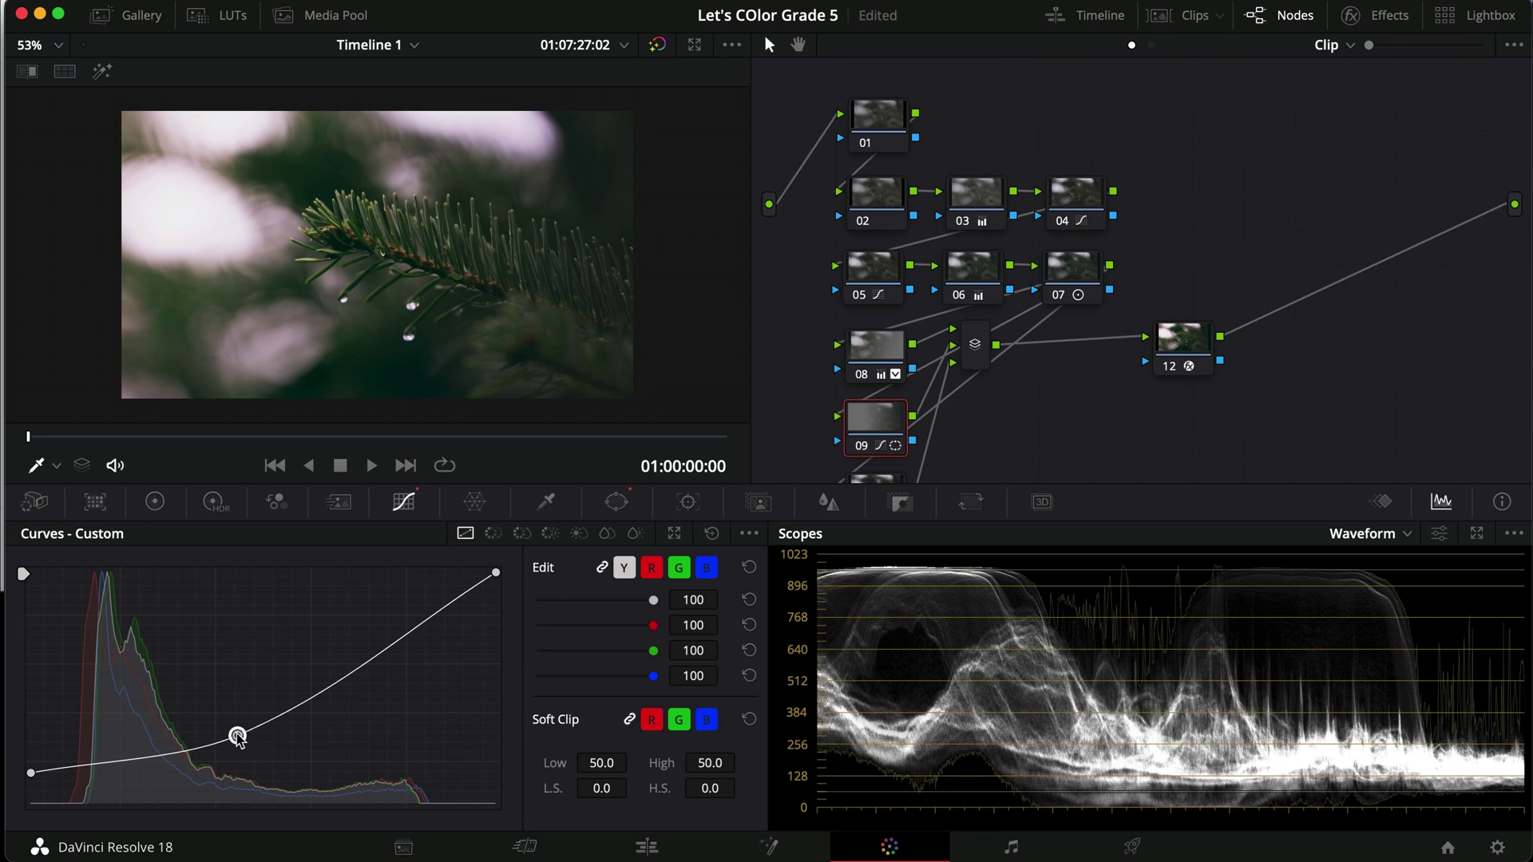
{"action": "left_click_drag", "start_coordinate": [32, 776], "coordinate": [31, 785]}
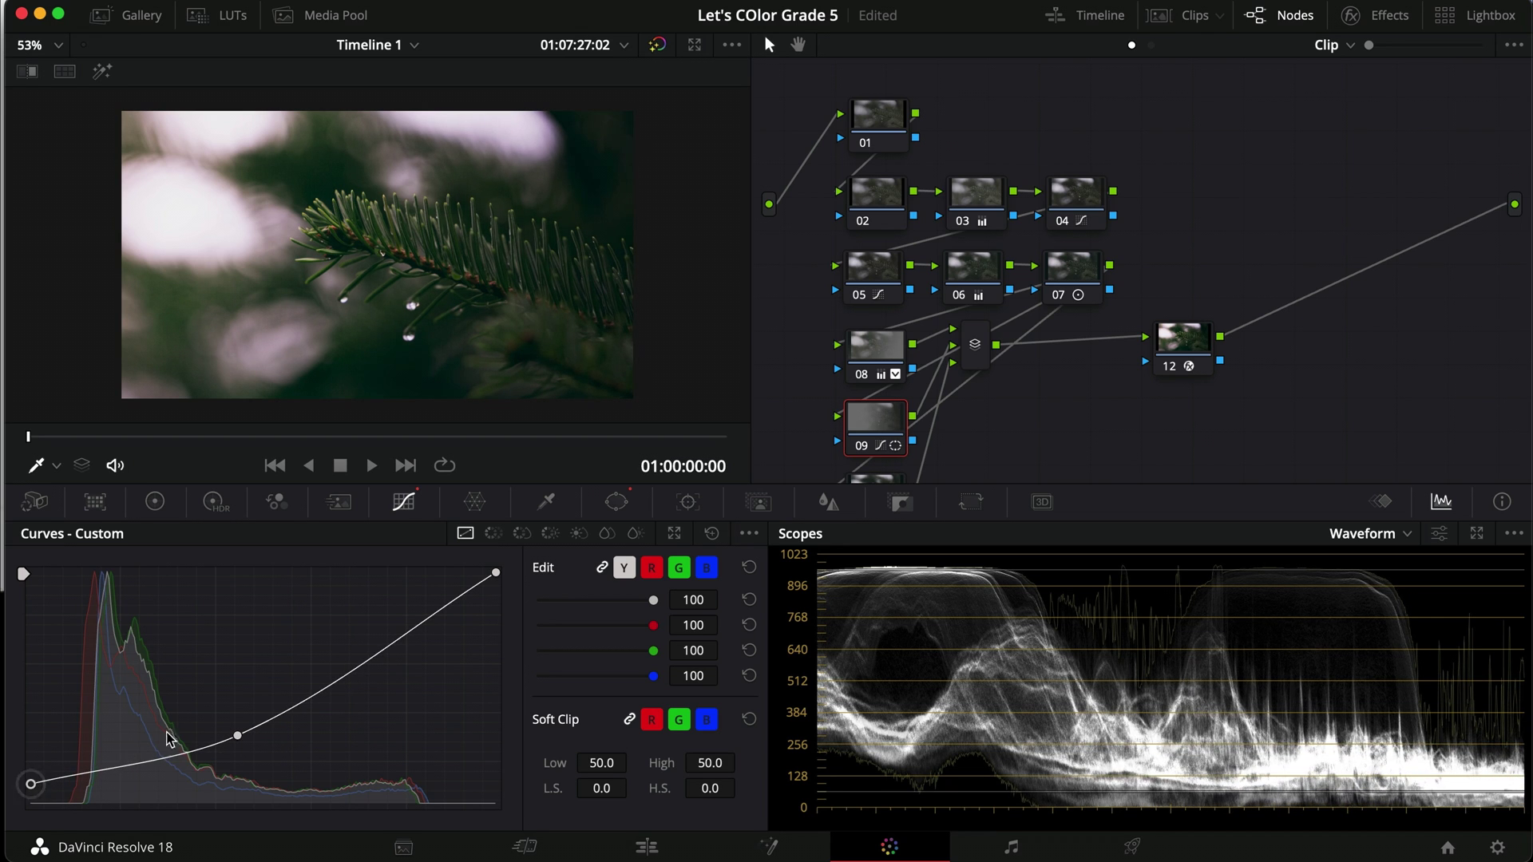
{"action": "mouse_move", "coordinate": [236, 740]}
{"action": "left_mouse_down"}
{"action": "mouse_move", "coordinate": [223, 755]}
{"action": "mouse_move", "coordinate": [214, 744]}
{"action": "left_mouse_up"}
Lower node 09's master Gamma to -0.03, and compare the image with the node off and on.
{"action": "left_click", "coordinate": [155, 501]}
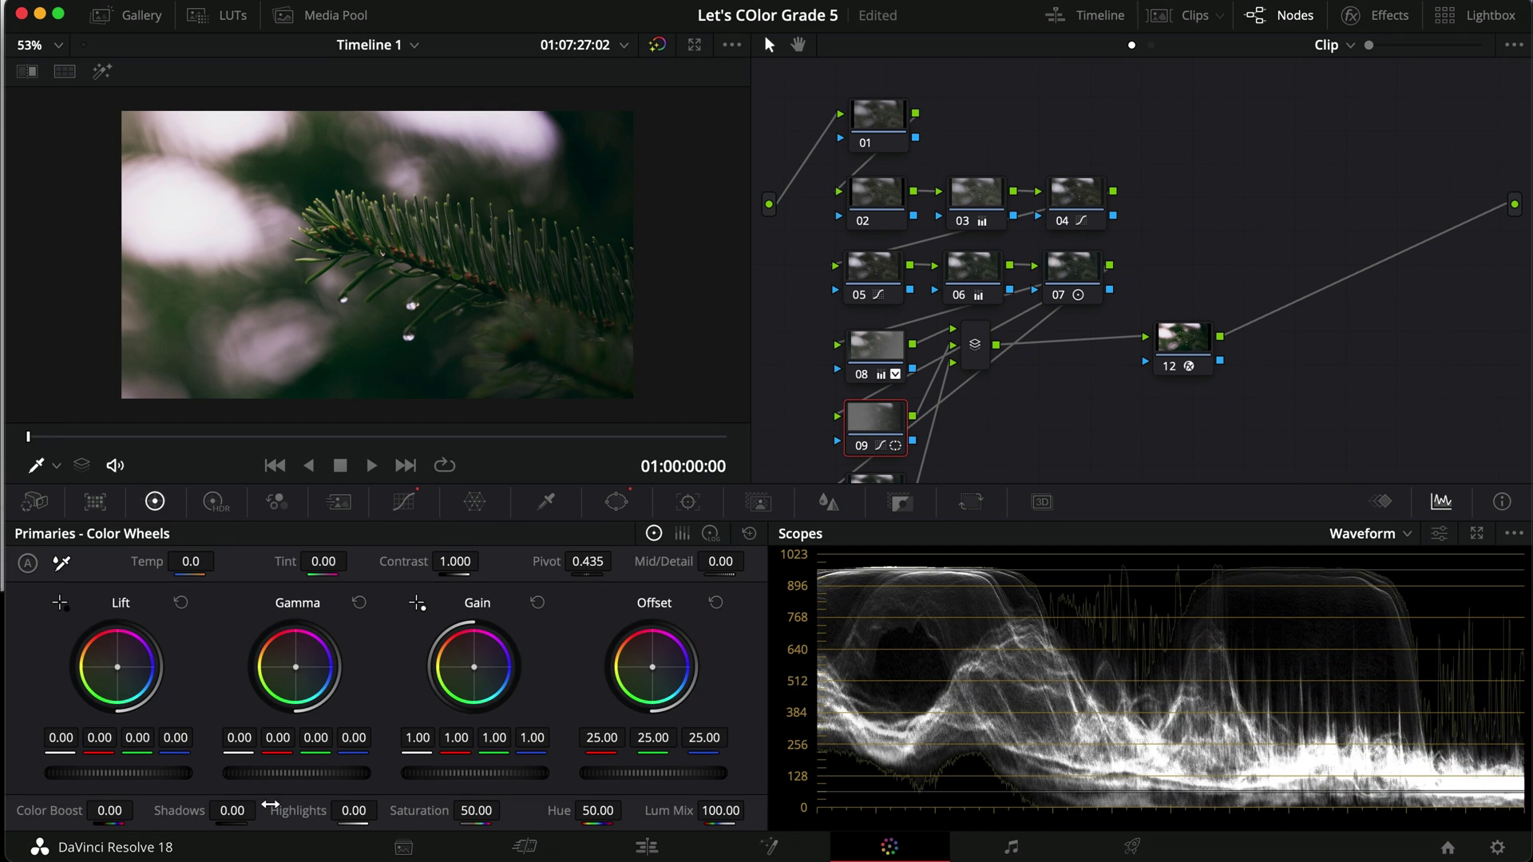
{"action": "left_click_drag", "start_coordinate": [304, 773], "coordinate": [165, 768]}
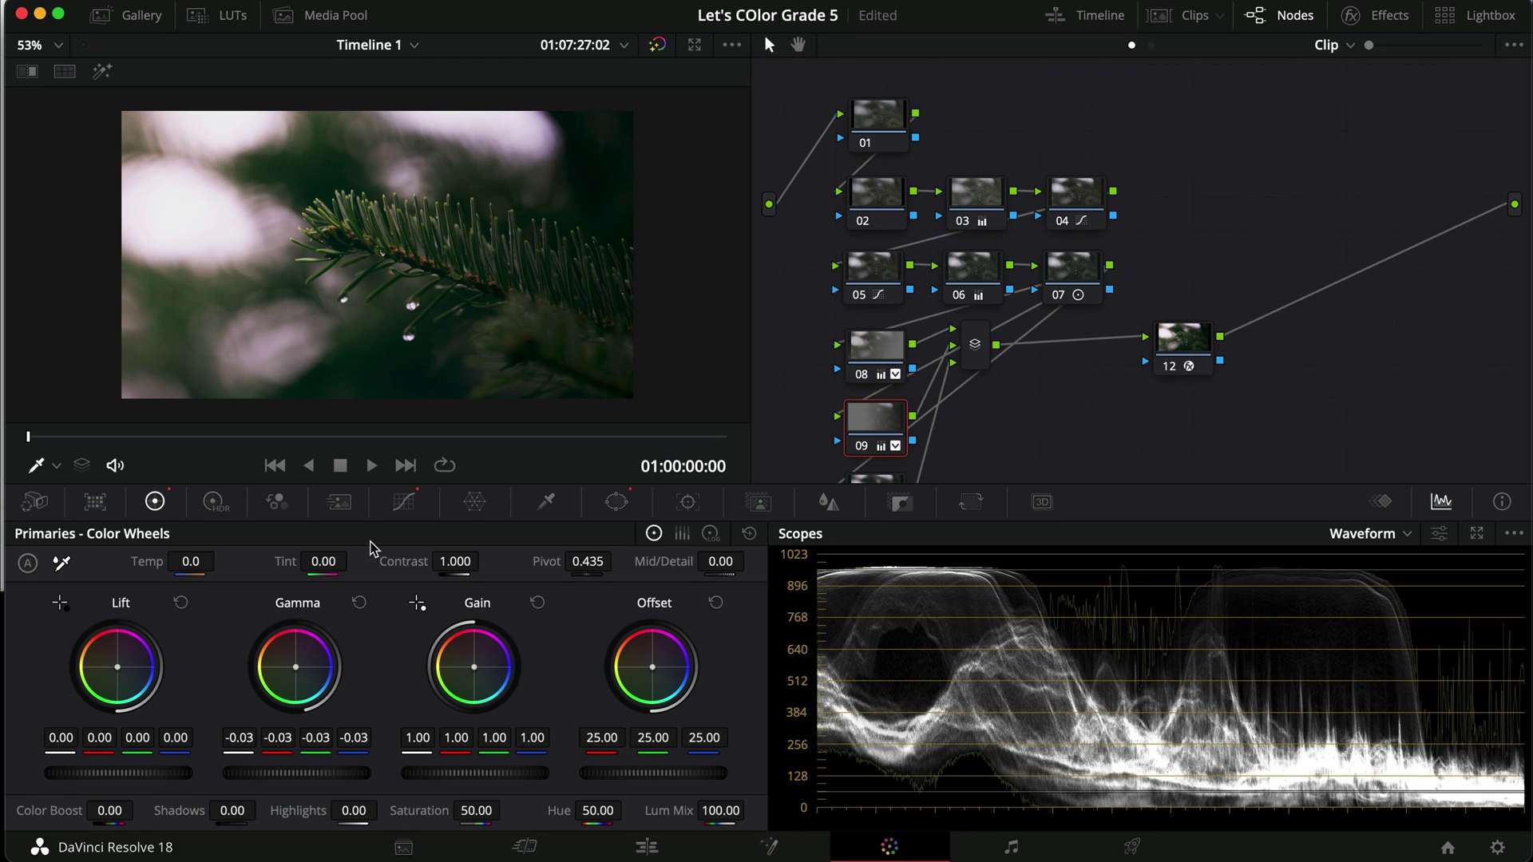
{"action": "key", "text": "super+d"}
{"action": "key", "text": "super+d"}
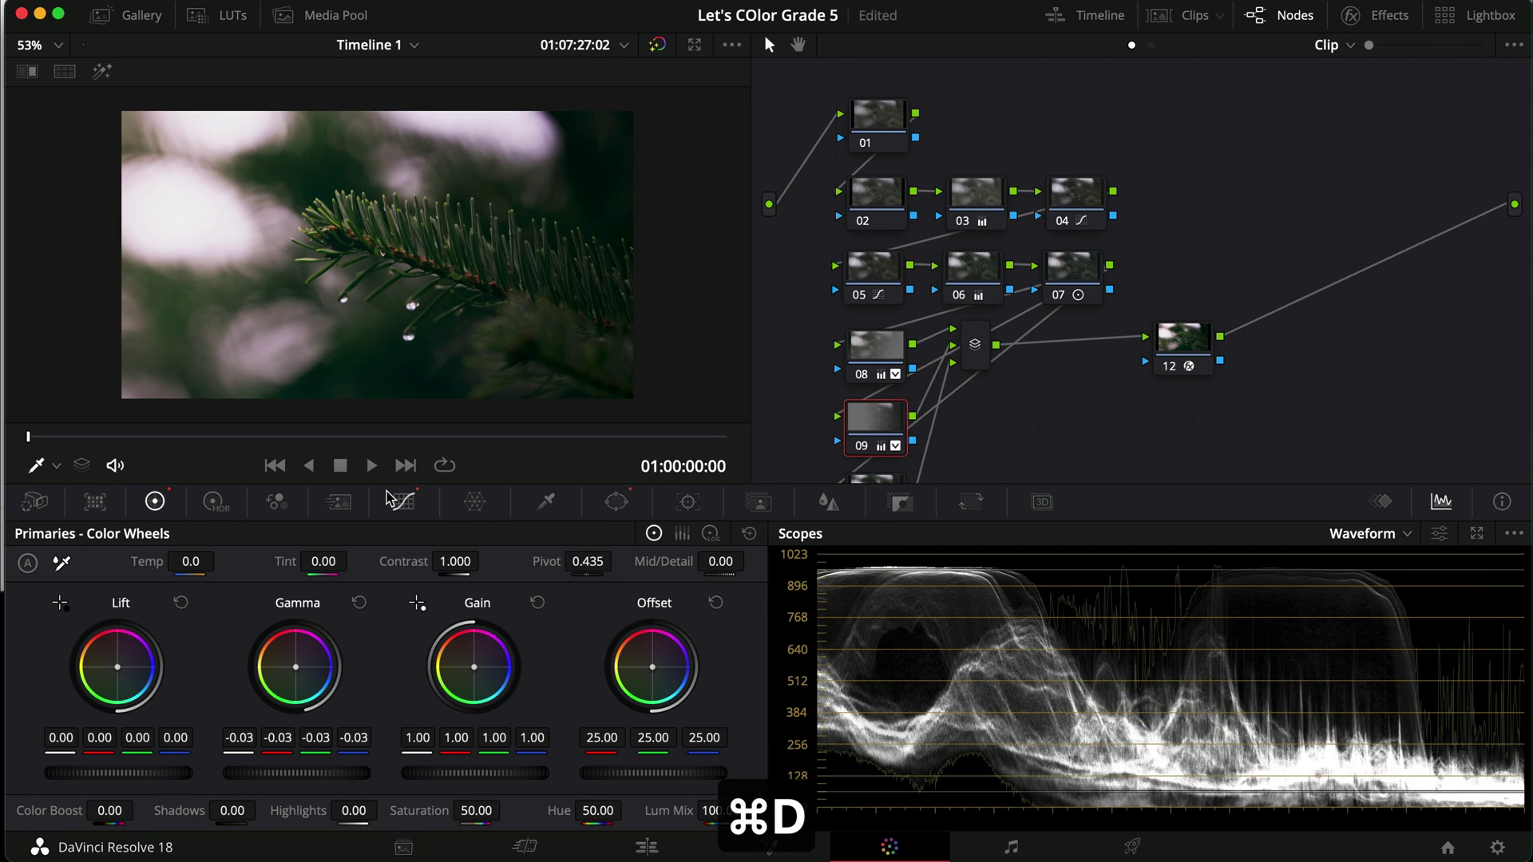
Refine node 09's custom curve by lowering the black endpoint and shifting the midtone point toward the shadows, comparing before and after.
{"action": "left_click", "coordinate": [404, 502]}
{"action": "left_click_drag", "start_coordinate": [30, 788], "coordinate": [35, 798]}
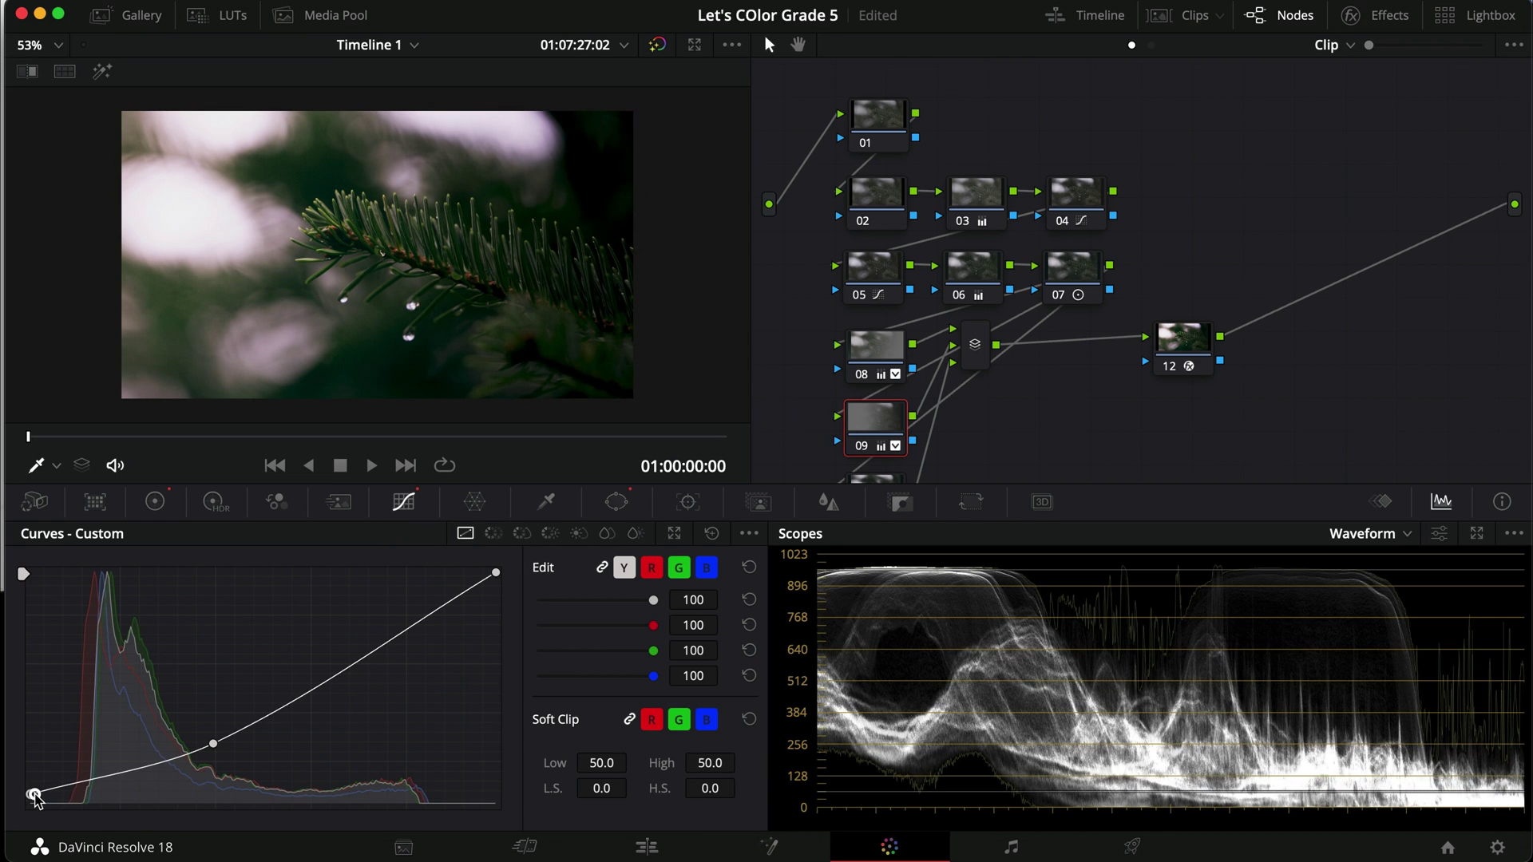
{"action": "left_click_drag", "start_coordinate": [214, 748], "coordinate": [177, 755]}
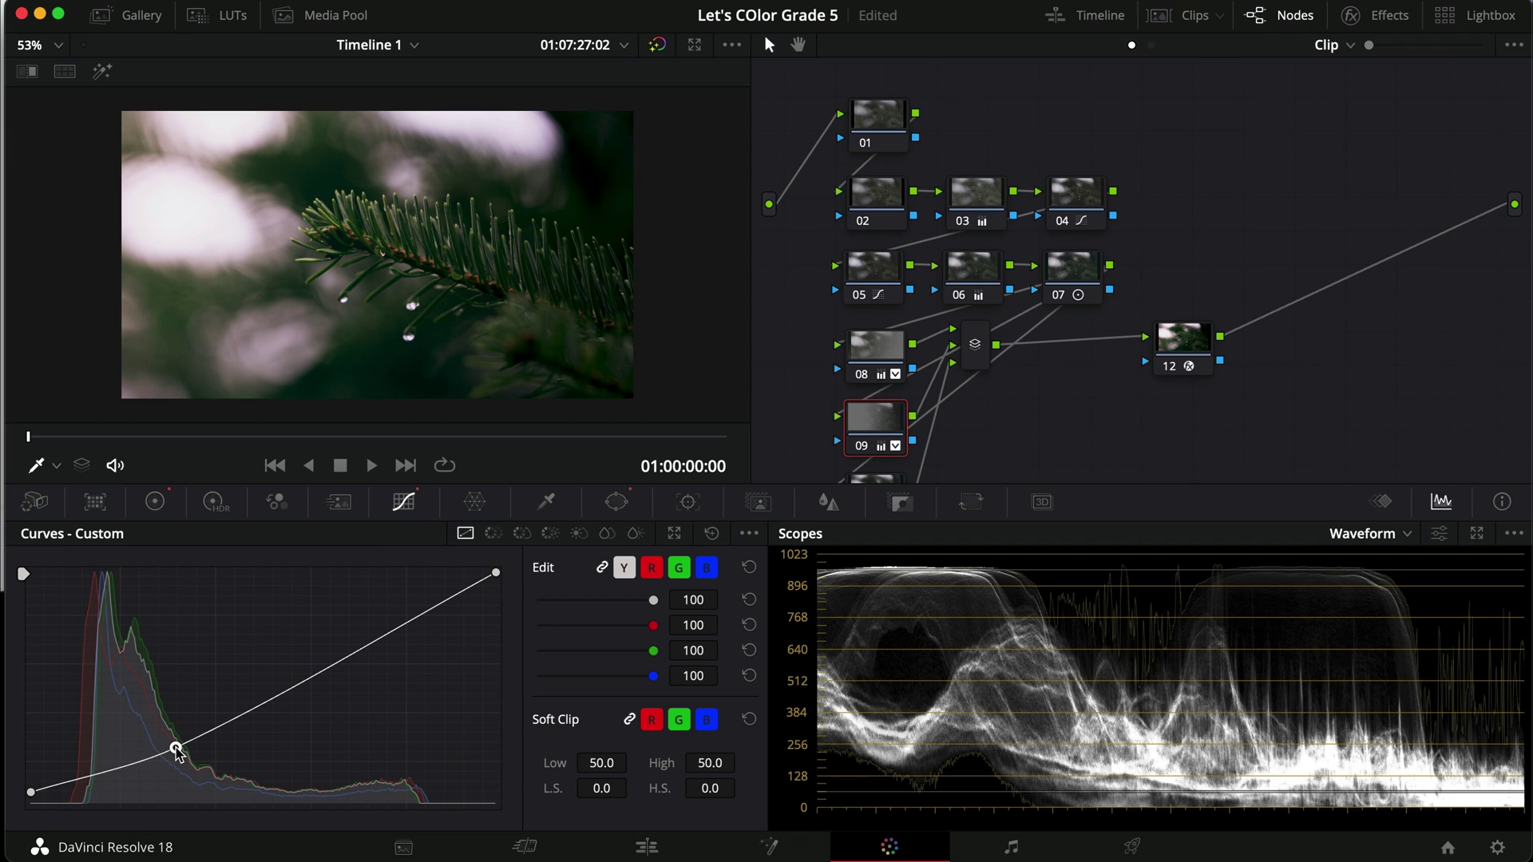
{"action": "key", "text": "super+d"}
{"action": "key", "text": "super+d"}
{"action": "key", "text": "super+d"}
{"action": "key", "text": "super+d"}
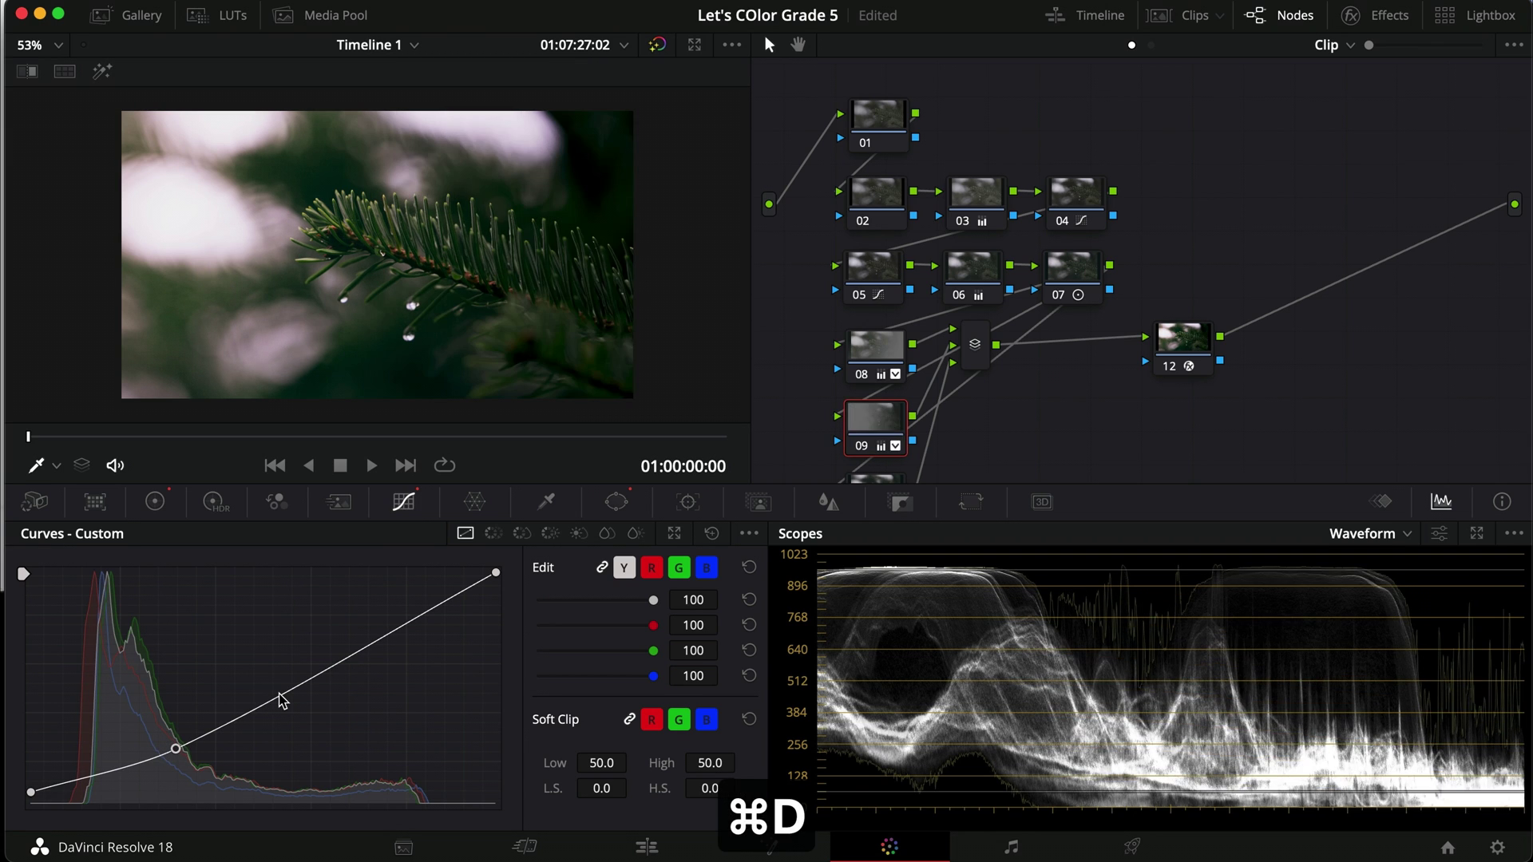
Add a soft circular window on node 10 over the branch's tip, with aspect about 65.56, rotation about 7.73 and softness about 18.
{"action": "key", "text": "alt+s"}
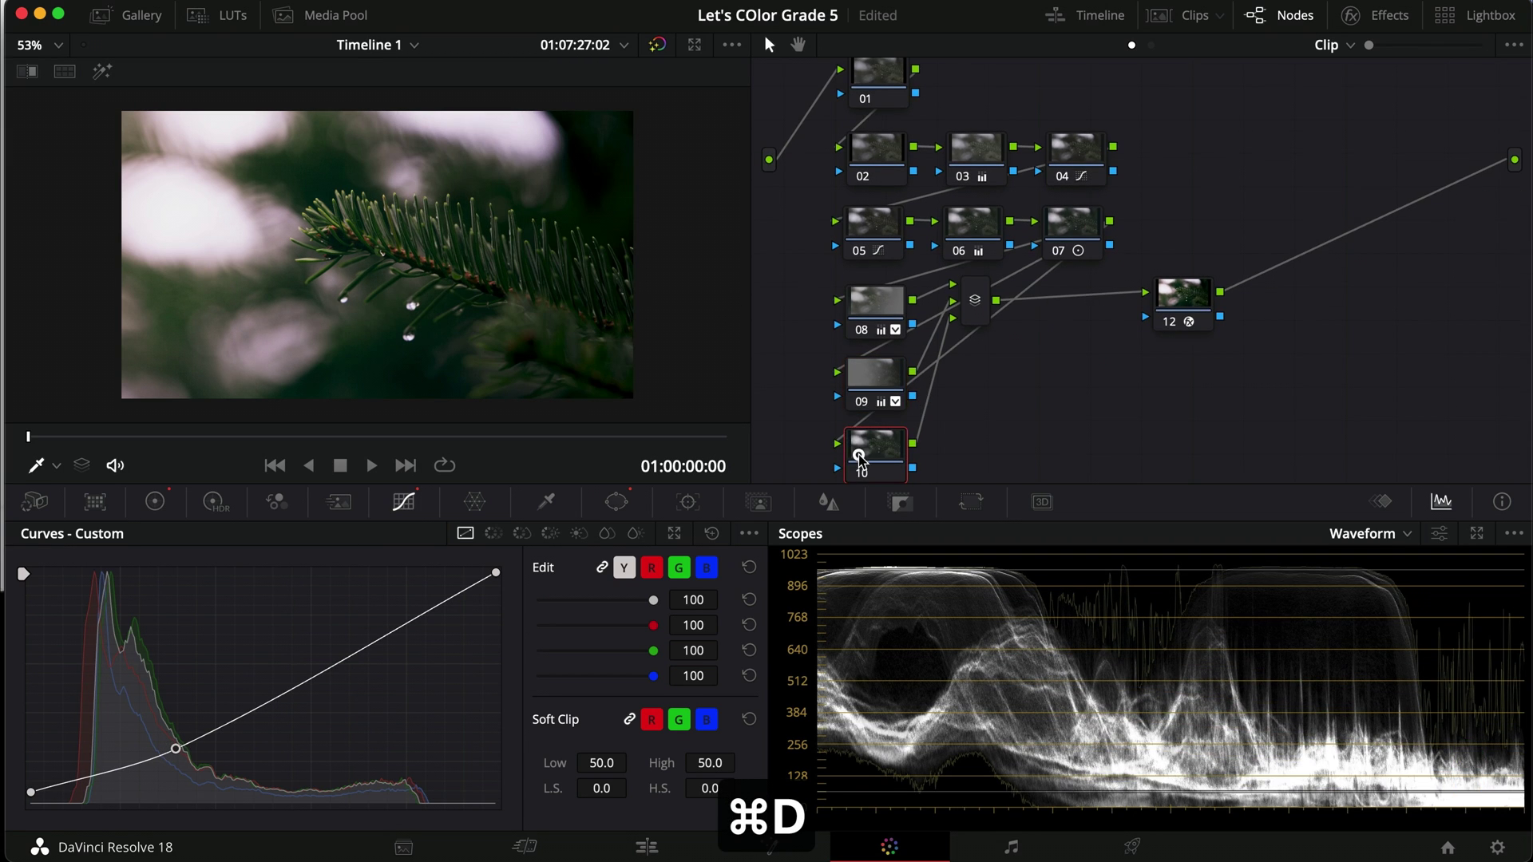
{"action": "left_click", "coordinate": [617, 502]}
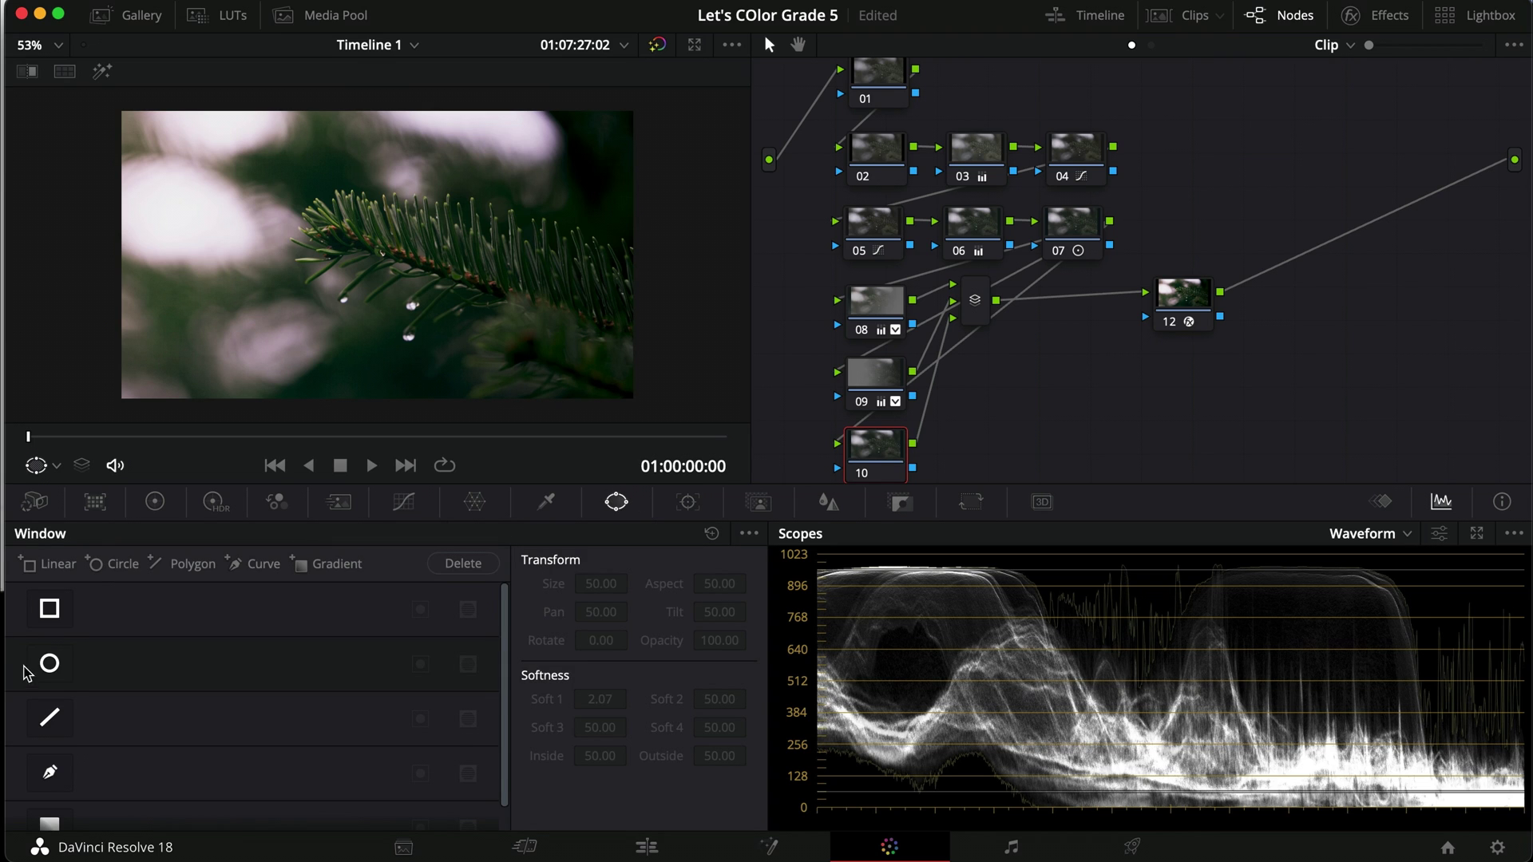
{"action": "left_click", "coordinate": [48, 664]}
{"action": "left_click_drag", "start_coordinate": [414, 261], "coordinate": [461, 243]}
{"action": "left_click_drag", "start_coordinate": [365, 207], "coordinate": [784, 298]}
{"action": "left_click_drag", "start_coordinate": [407, 245], "coordinate": [418, 247]}
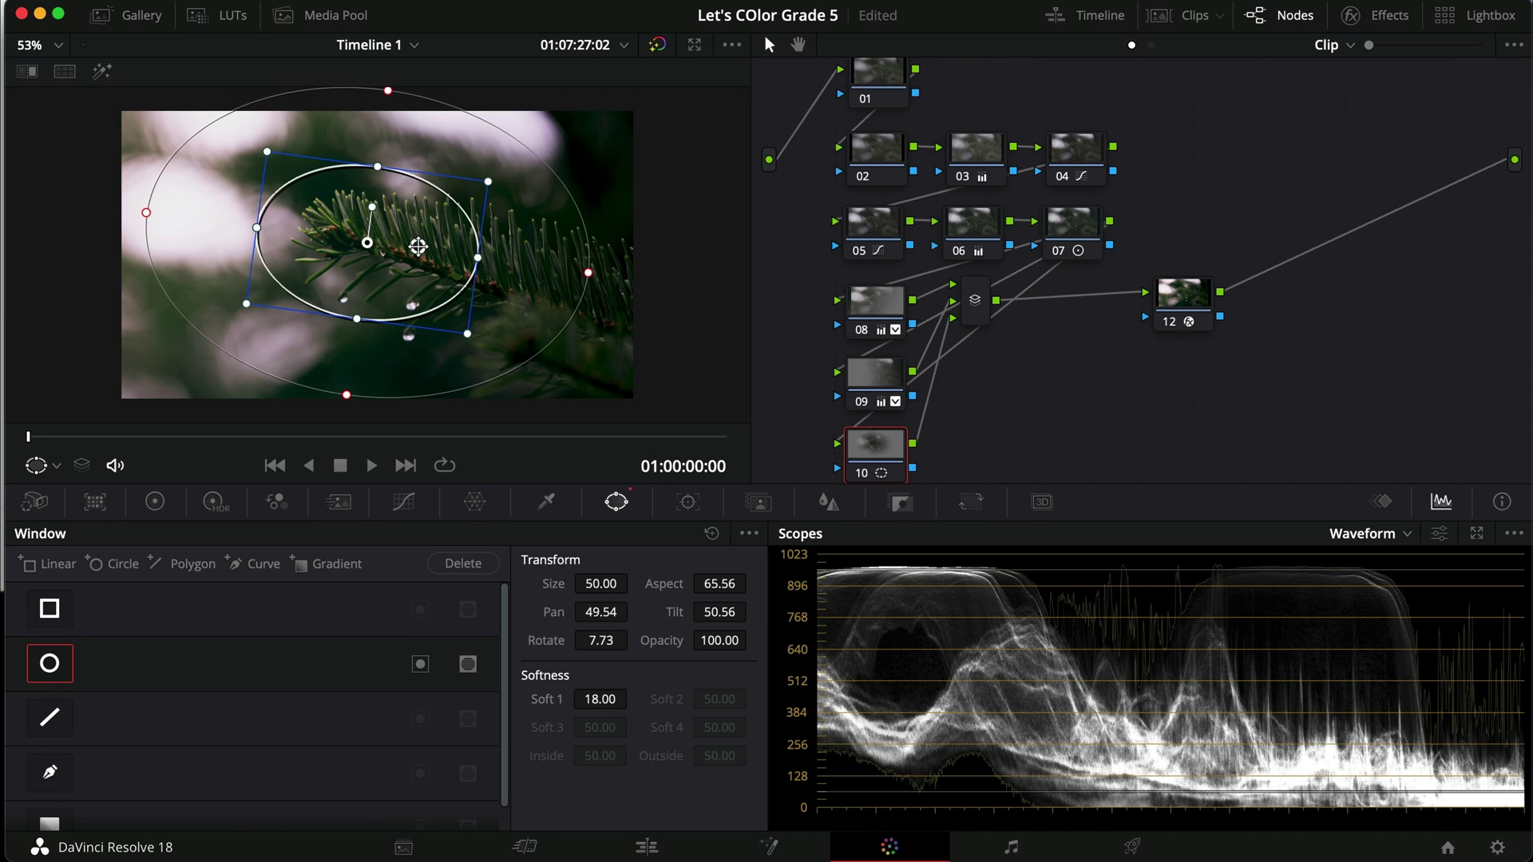
{"action": "left_click_drag", "start_coordinate": [378, 170], "coordinate": [376, 177]}
{"action": "left_click_drag", "start_coordinate": [396, 256], "coordinate": [405, 256]}
Add contrast inside node 10's window with a custom curve that anchors the shadows and raises points in the midtones and highlights.
{"action": "left_click", "coordinate": [406, 503]}
{"action": "left_click_drag", "start_coordinate": [198, 724], "coordinate": [197, 729]}
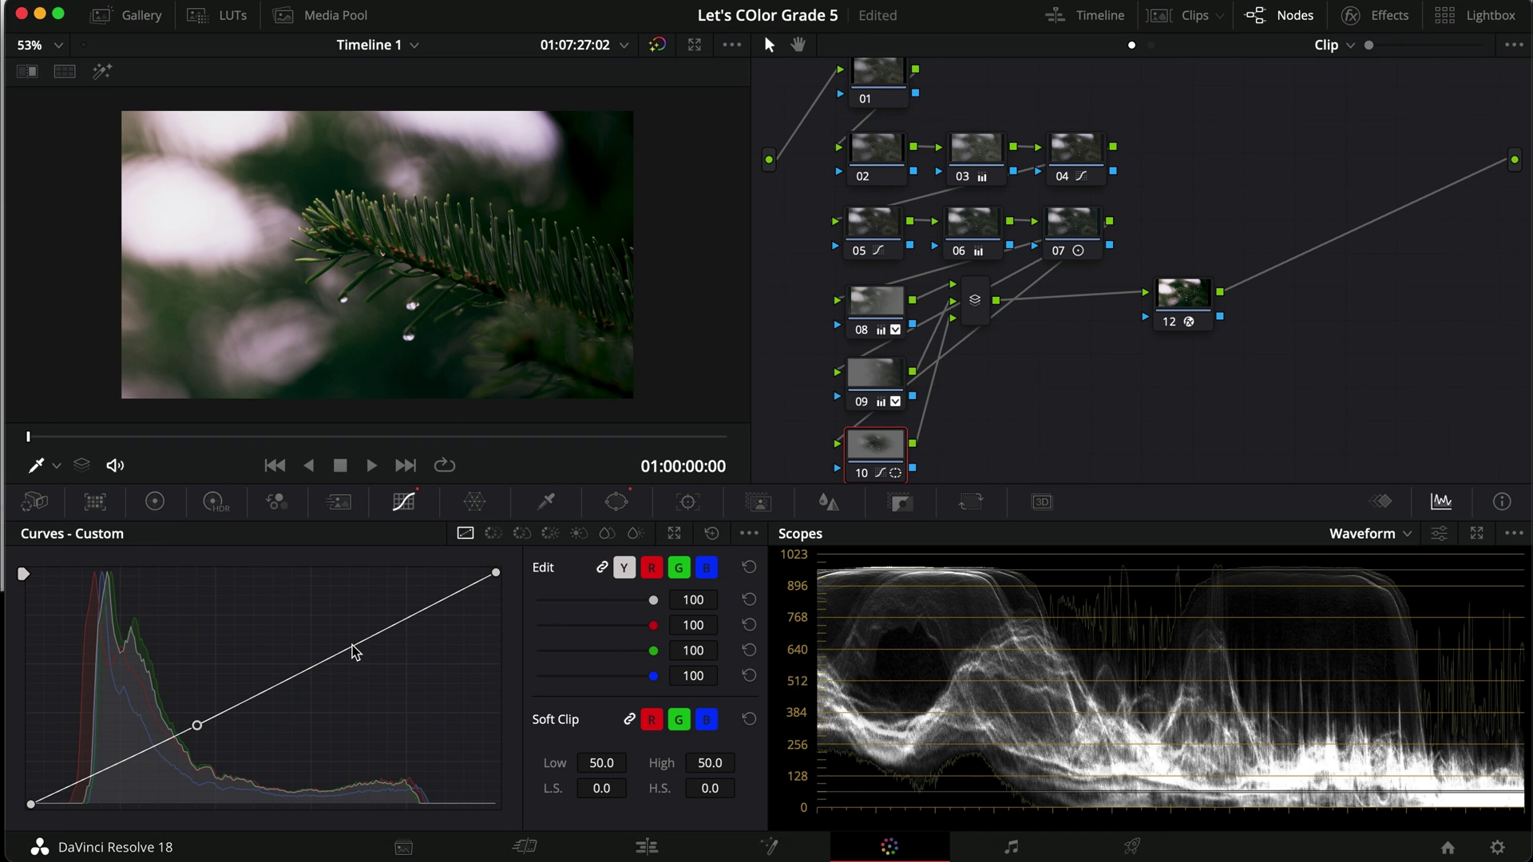
{"action": "left_click_drag", "start_coordinate": [357, 647], "coordinate": [346, 627]}
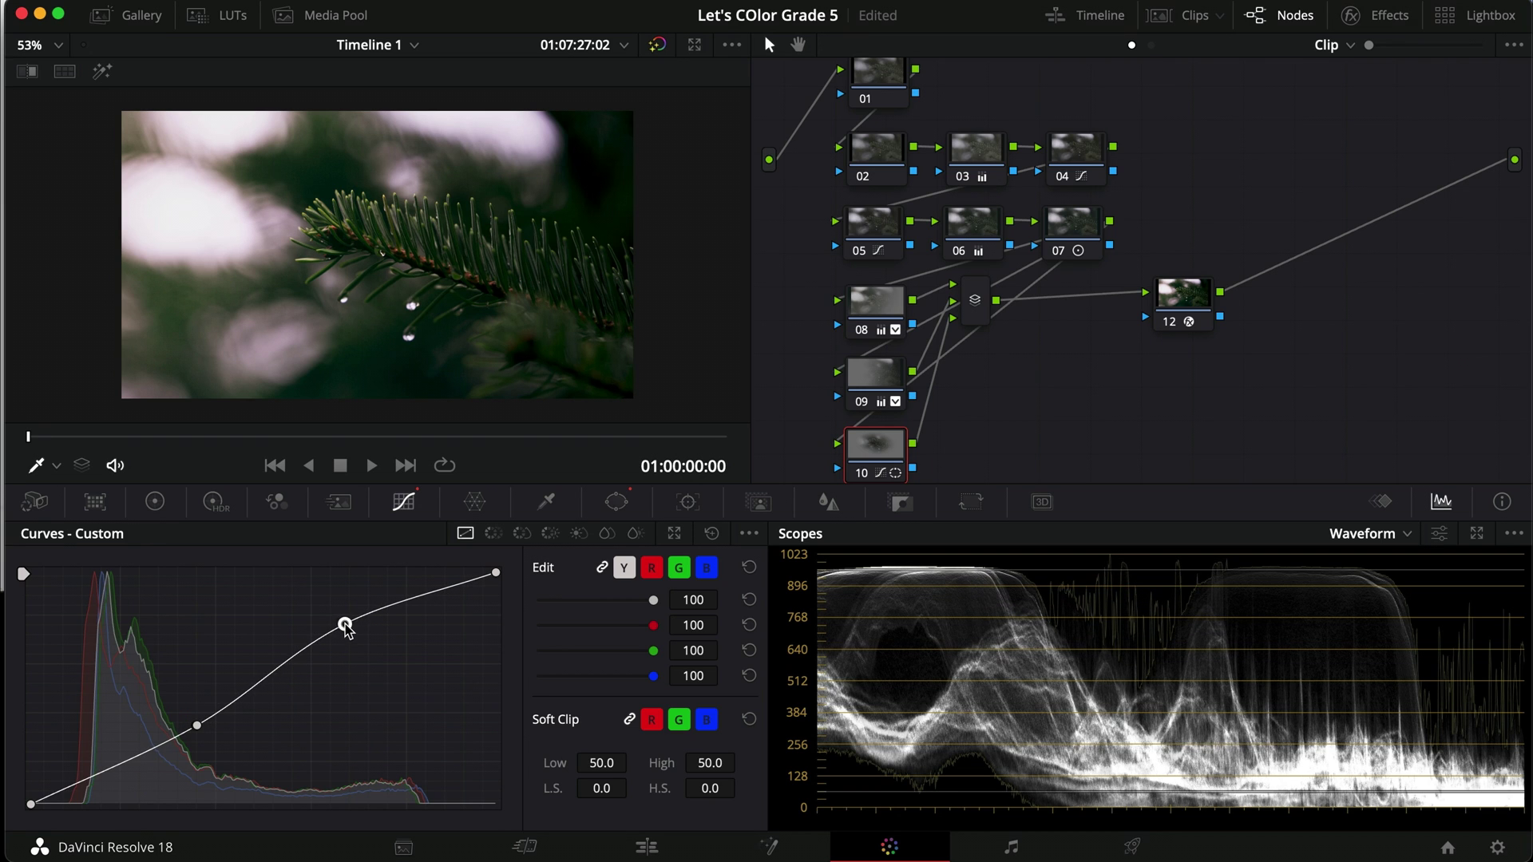
{"action": "left_click_drag", "start_coordinate": [251, 680], "coordinate": [259, 670]}
{"action": "left_click_drag", "start_coordinate": [197, 726], "coordinate": [150, 747]}
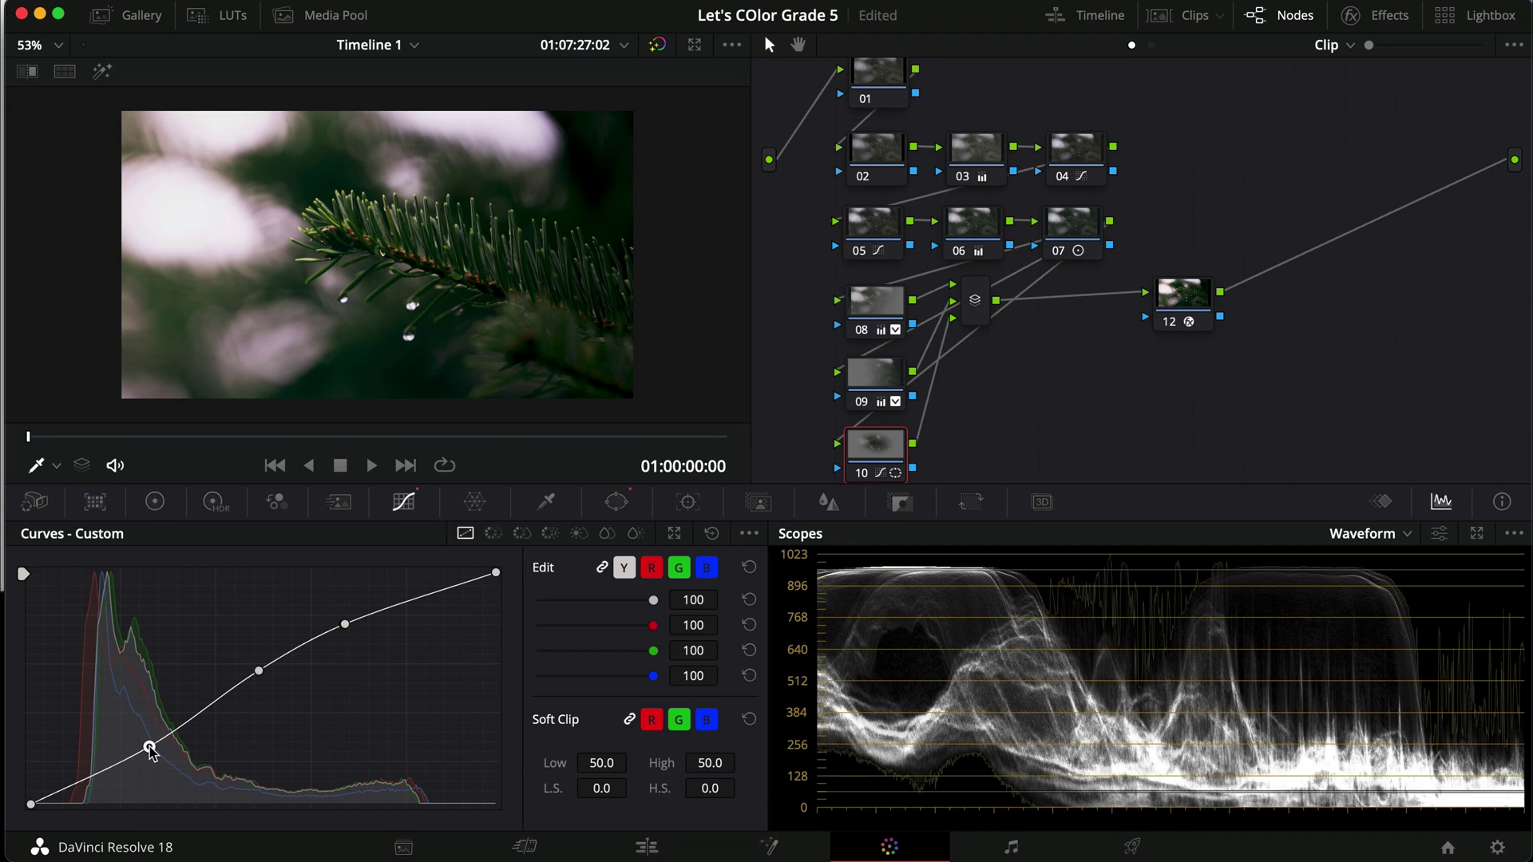
Set node 10's master Gamma to 0.03 and Lift to -0.02, comparing the node off and on in full screen.
{"action": "left_click", "coordinate": [149, 501]}
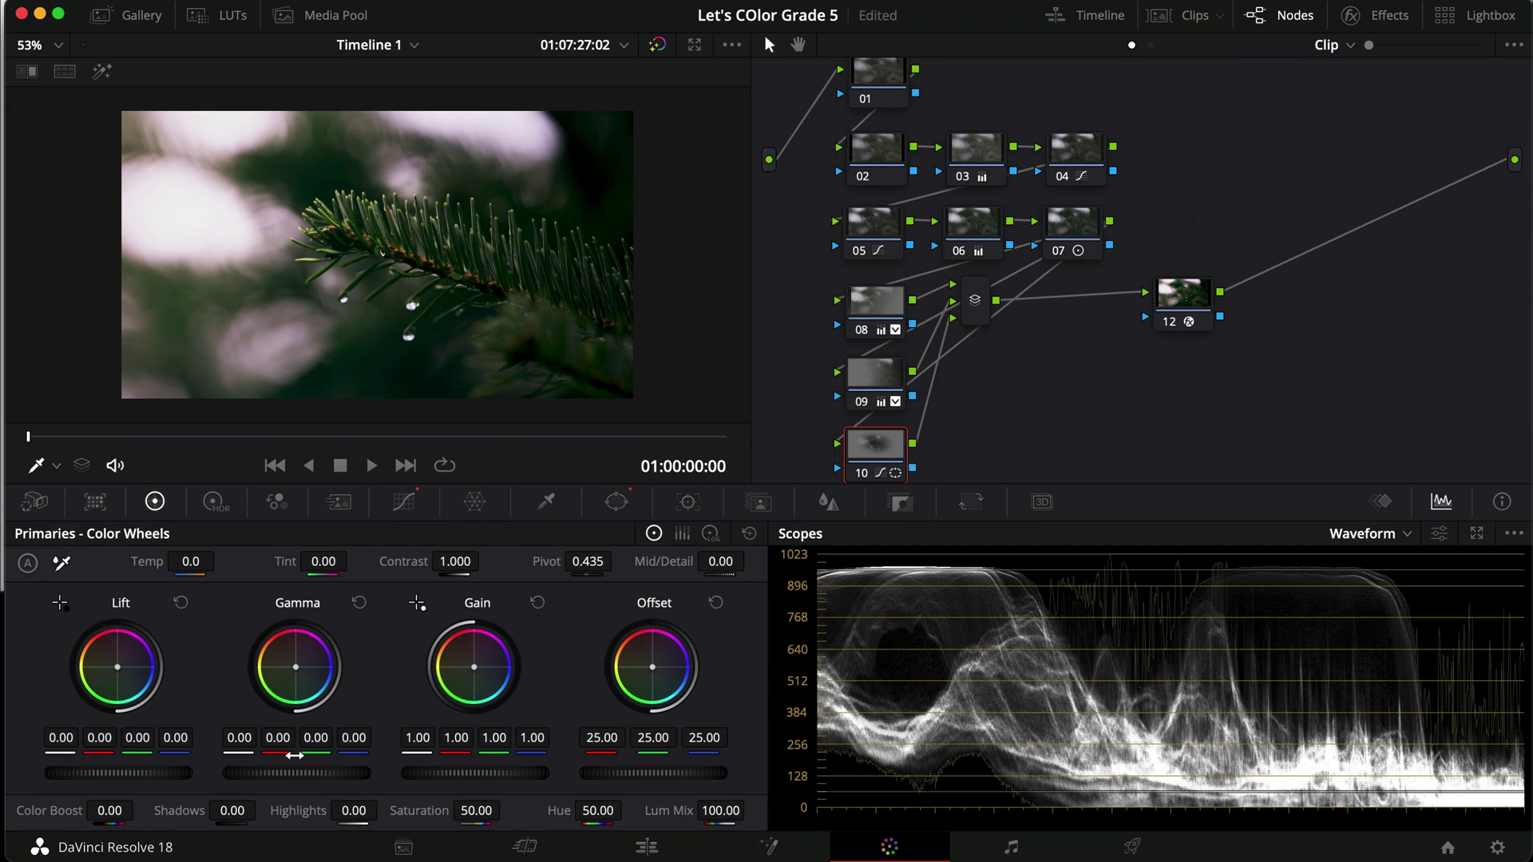
{"action": "left_click_drag", "start_coordinate": [275, 772], "coordinate": [413, 768]}
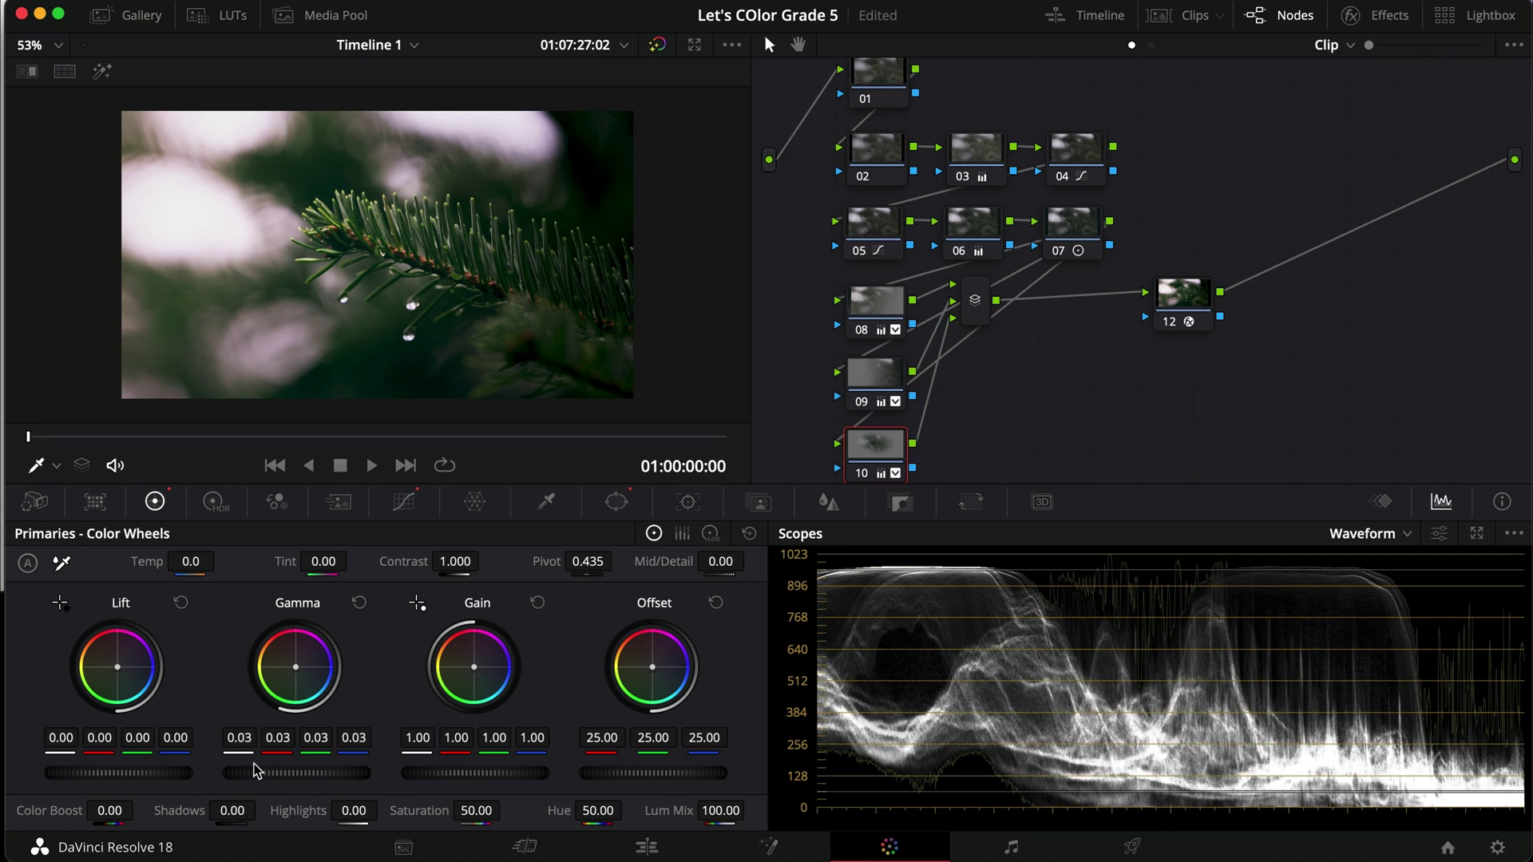
{"action": "left_click_drag", "start_coordinate": [150, 776], "coordinate": [62, 774]}
{"action": "key", "text": "super+d"}
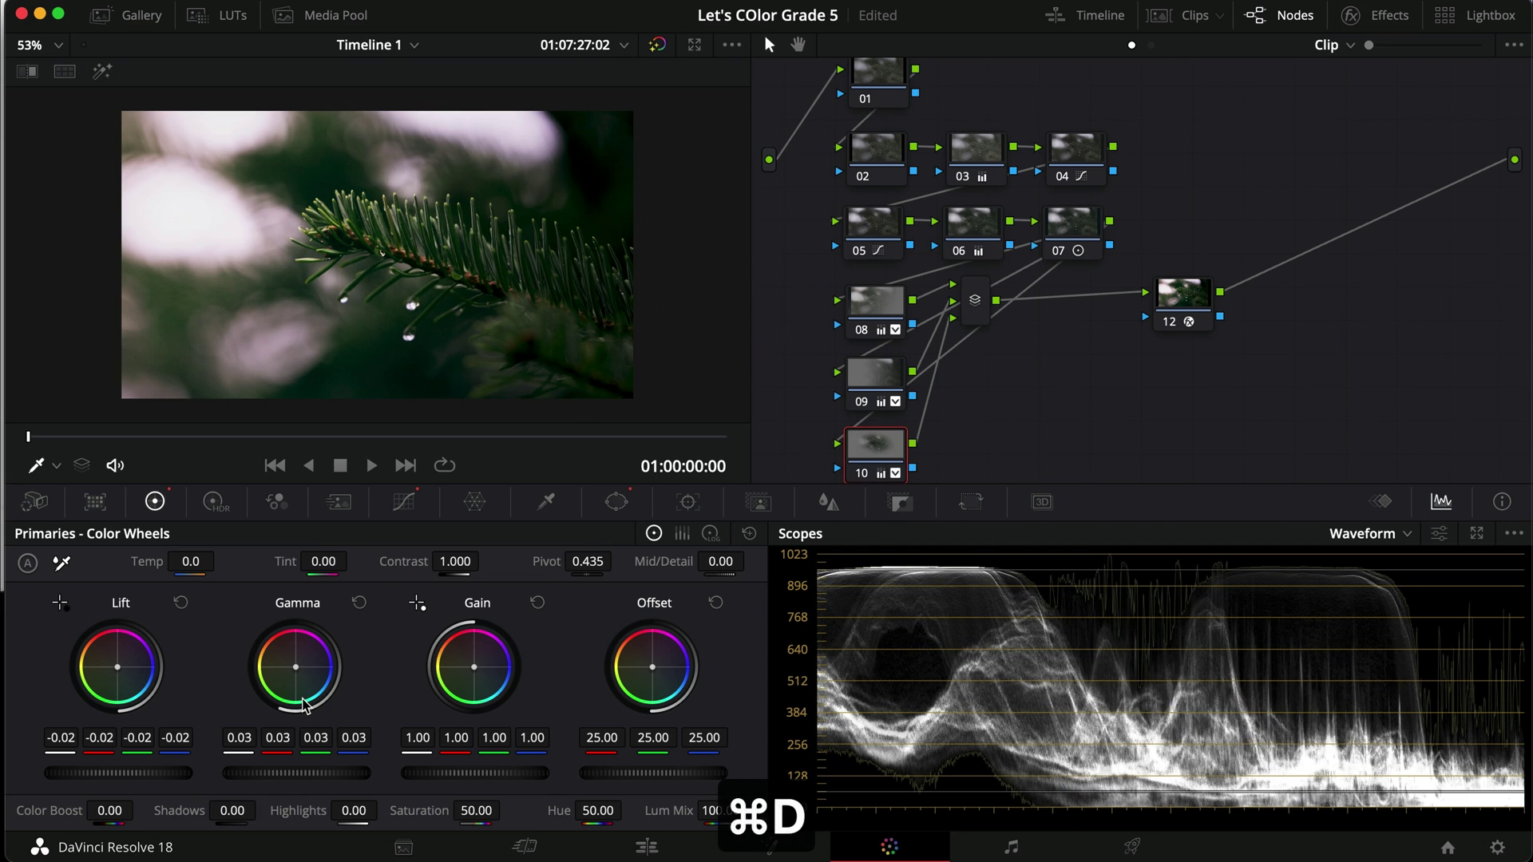
{"action": "key", "text": "super+f"}
{"action": "key", "text": "super+d"}
{"action": "key", "text": "super+f"}
Select nodes 08, 09 and 10 together and compare the image with all three off and on.
{"action": "left_click_drag", "start_coordinate": [1041, 386], "coordinate": [846, 295]}
{"action": "key", "text": "super+d"}
{"action": "key", "text": "super+d"}
{"action": "key", "text": "super+d"}
{"action": "key", "text": "super+d"}
{"action": "key", "text": "super+d"}
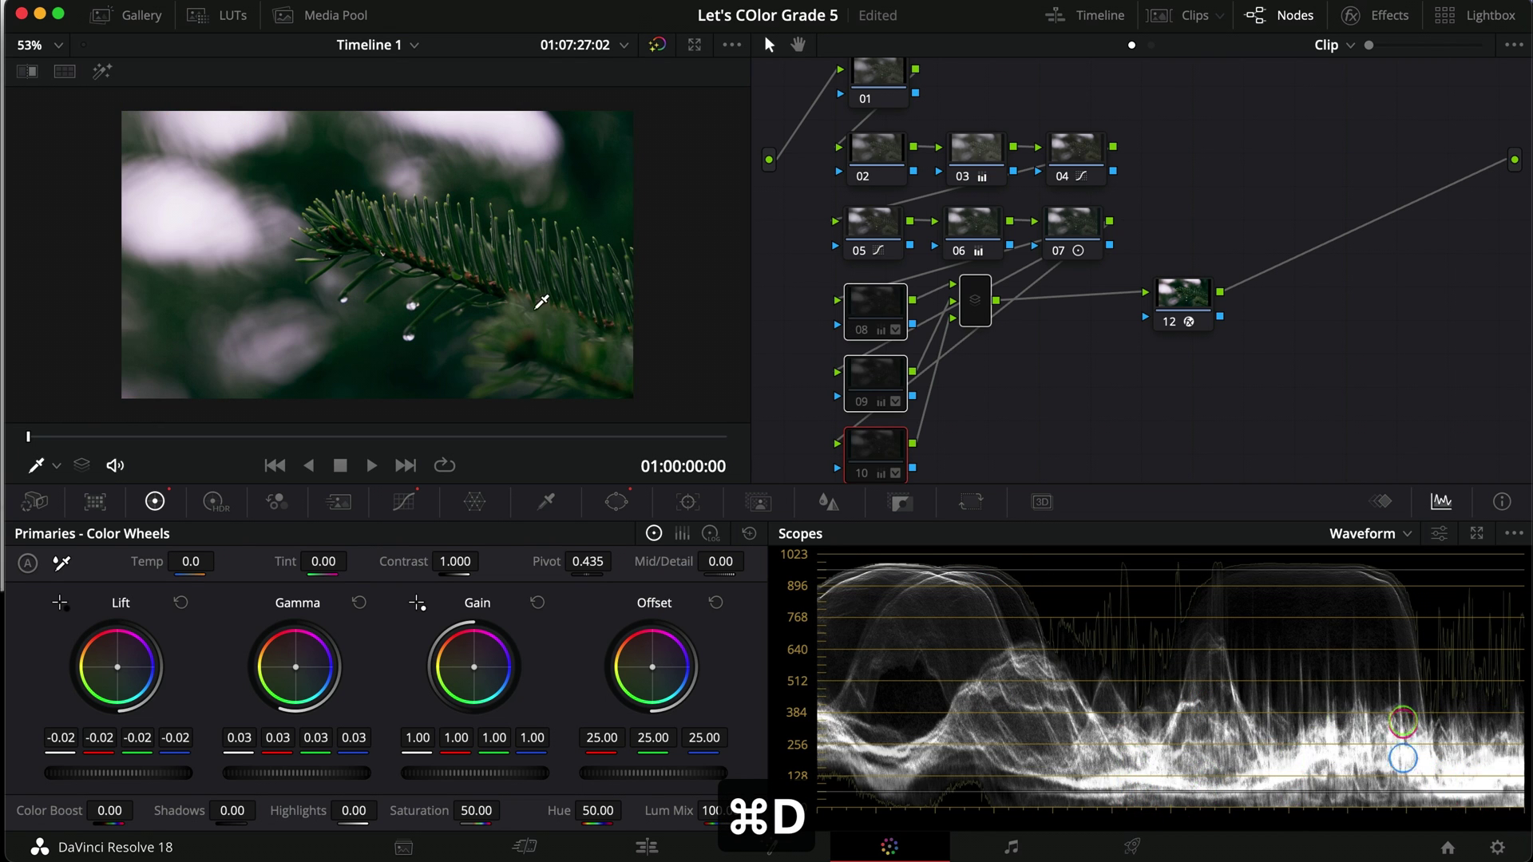
{"action": "key", "text": "super+d"}
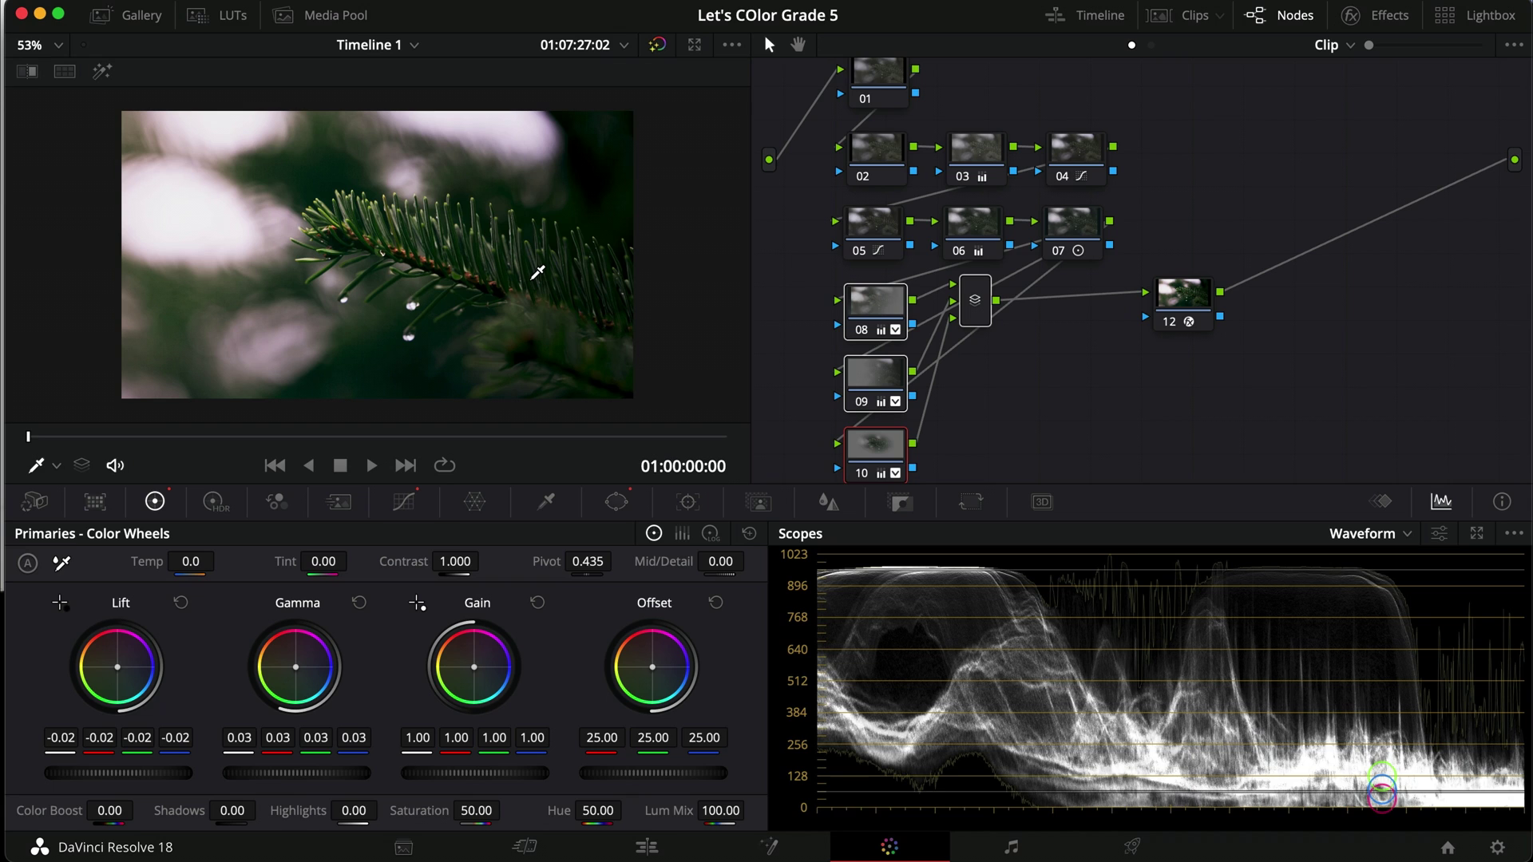
{"action": "left_click", "coordinate": [1129, 435]}
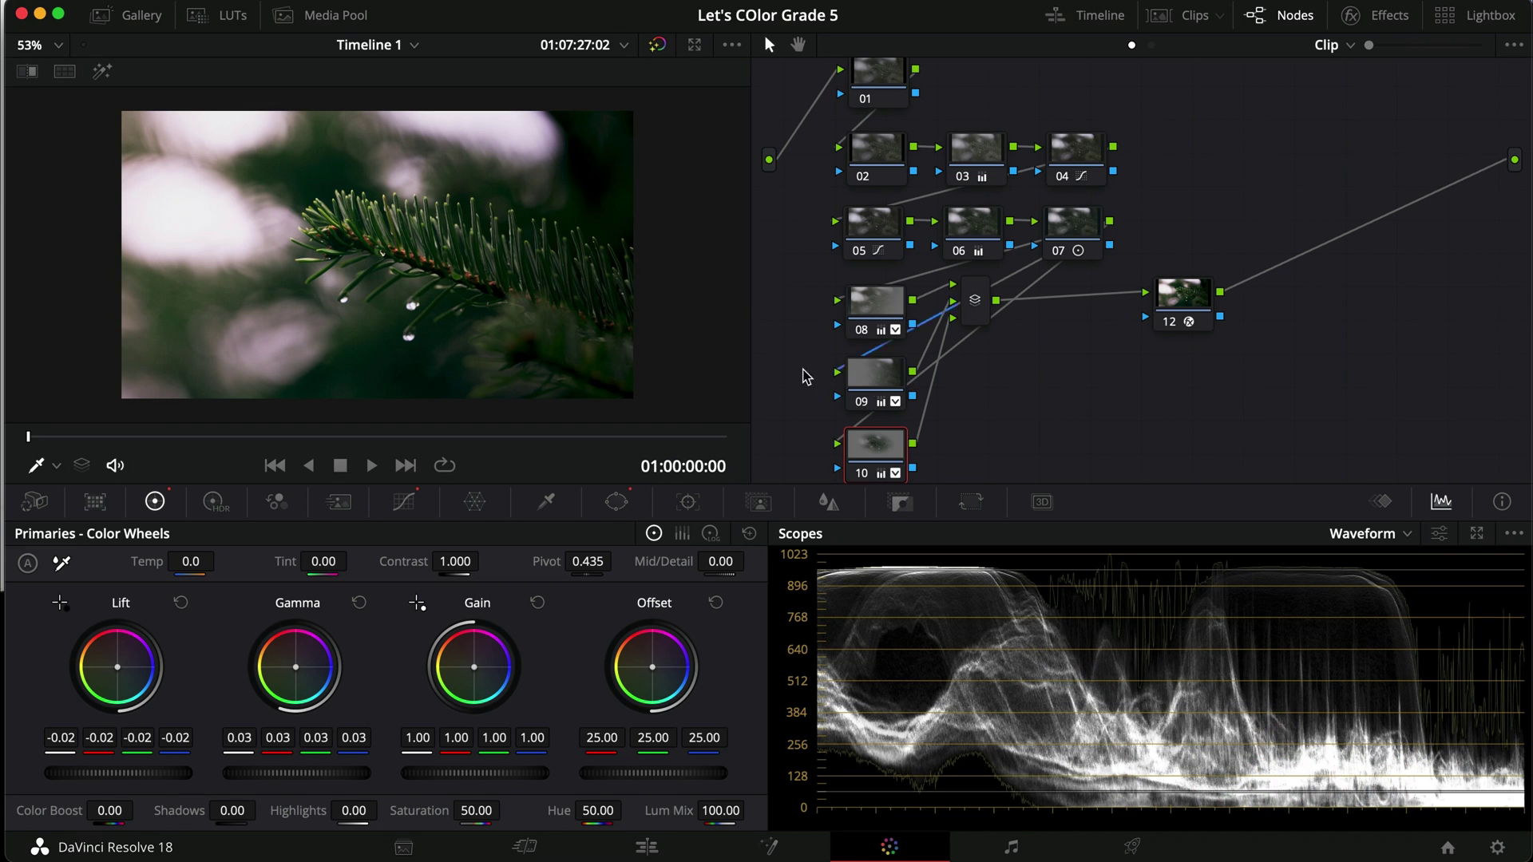
Play the timeline in full screen to review the graded footage.
{"action": "key", "text": "super+f"}
{"action": "key", "text": "space"}
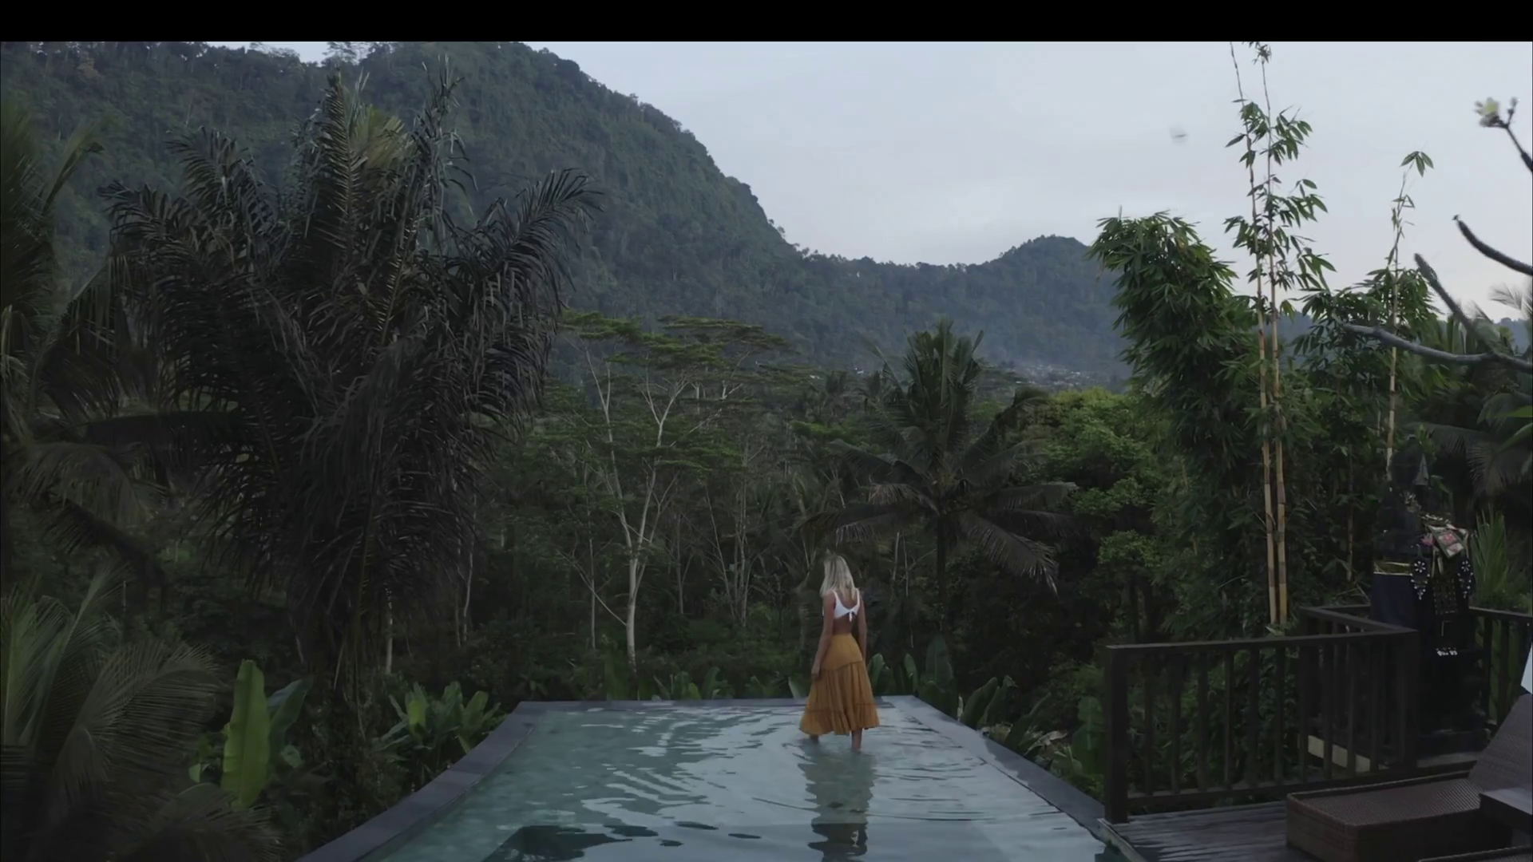
{"action": "key", "text": "Escape"}
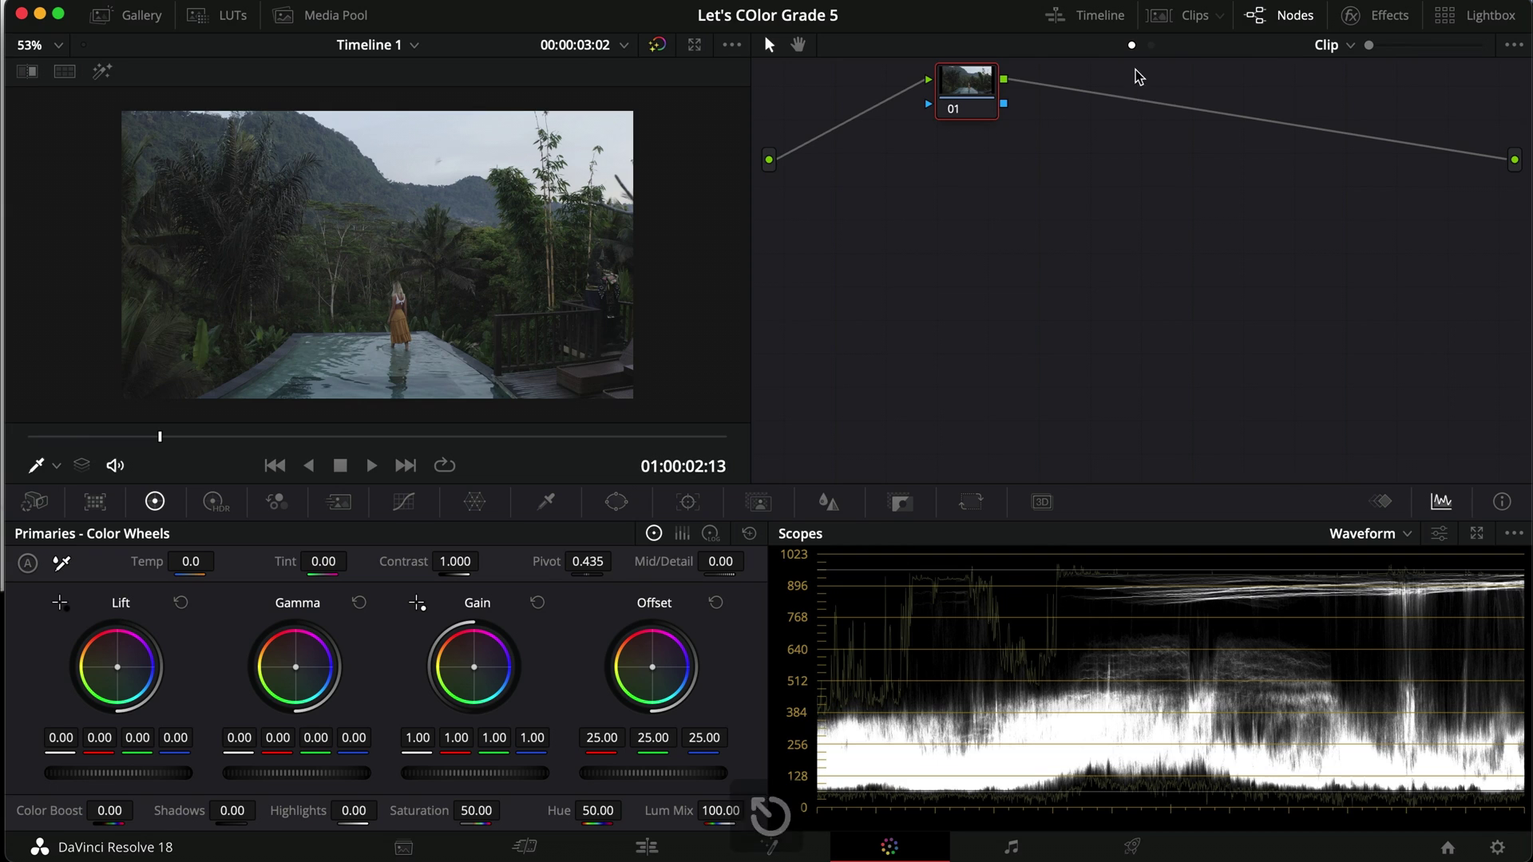
Copy the grade from clip 01, the pine branch, and paste it onto clip 02, the jungle pool.
{"action": "left_click", "coordinate": [1160, 15]}
{"action": "left_click", "coordinate": [70, 425]}
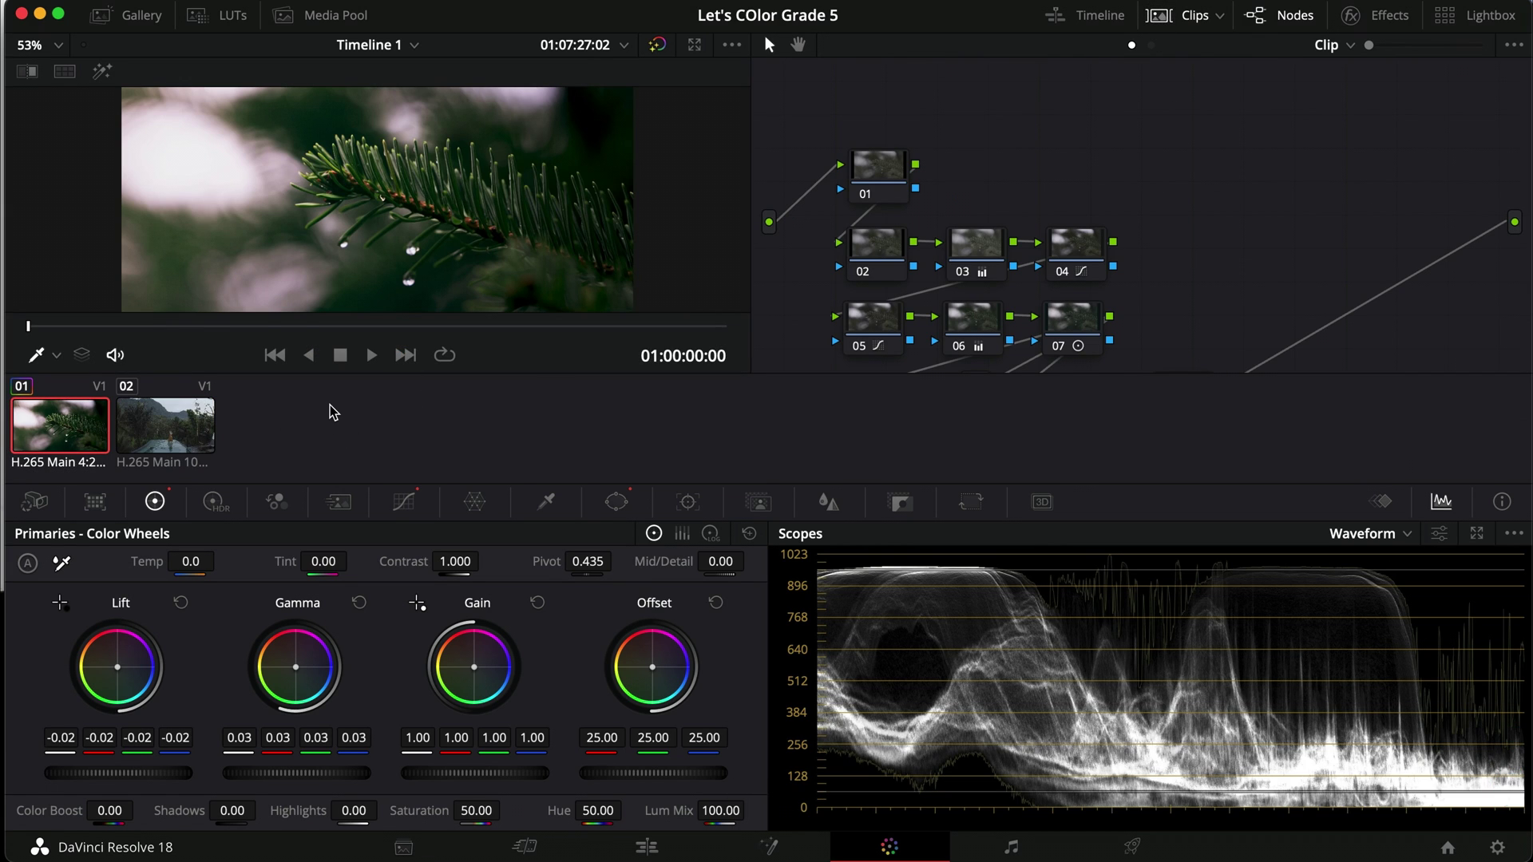
{"action": "key", "text": "super+c"}
{"action": "left_click", "coordinate": [206, 426]}
{"action": "key", "text": "super+v"}
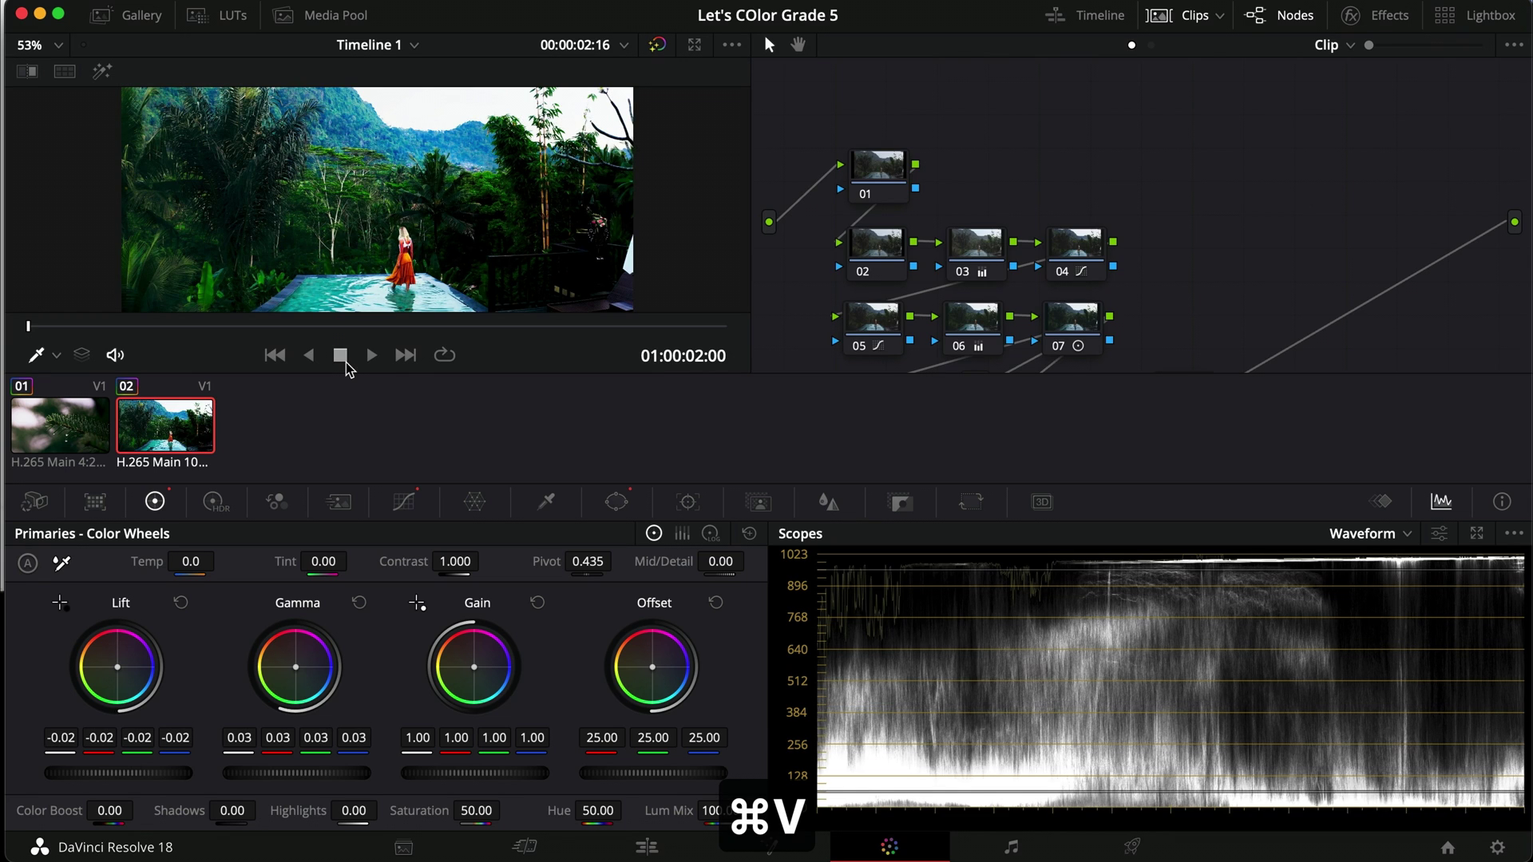
Set the Input Color Space of node 12's Color Space Transform to DJI D-Gamut for the pool clip.
{"action": "left_click", "coordinate": [1175, 16]}
{"action": "left_click", "coordinate": [1166, 417]}
{"action": "left_click", "coordinate": [1376, 15]}
{"action": "left_click", "coordinate": [1351, 134]}
{"action": "key", "text": "d"}
{"action": "key", "text": "Down"}
{"action": "key", "text": "Down"}
{"action": "key", "text": "Return"}
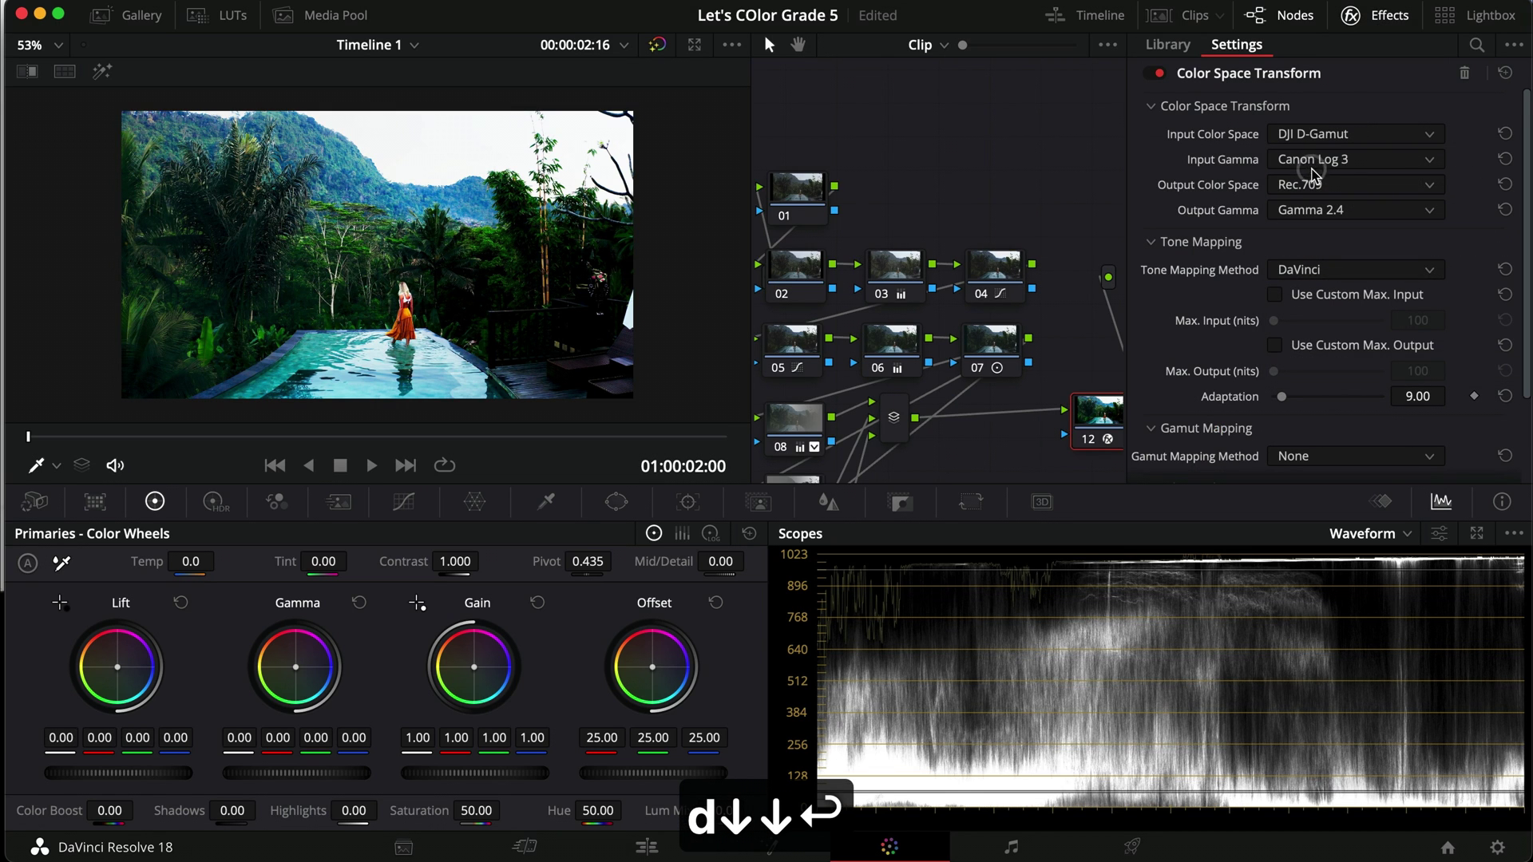
Change the Color Space Transform's Input Gamma to match the DJI footage, and close the effect settings.
{"action": "left_click", "coordinate": [1309, 169]}
{"action": "key", "text": "d"}
{"action": "key", "text": "Down"}
{"action": "key", "text": "Down"}
{"action": "key", "text": "Return"}
{"action": "left_click", "coordinate": [1353, 17]}
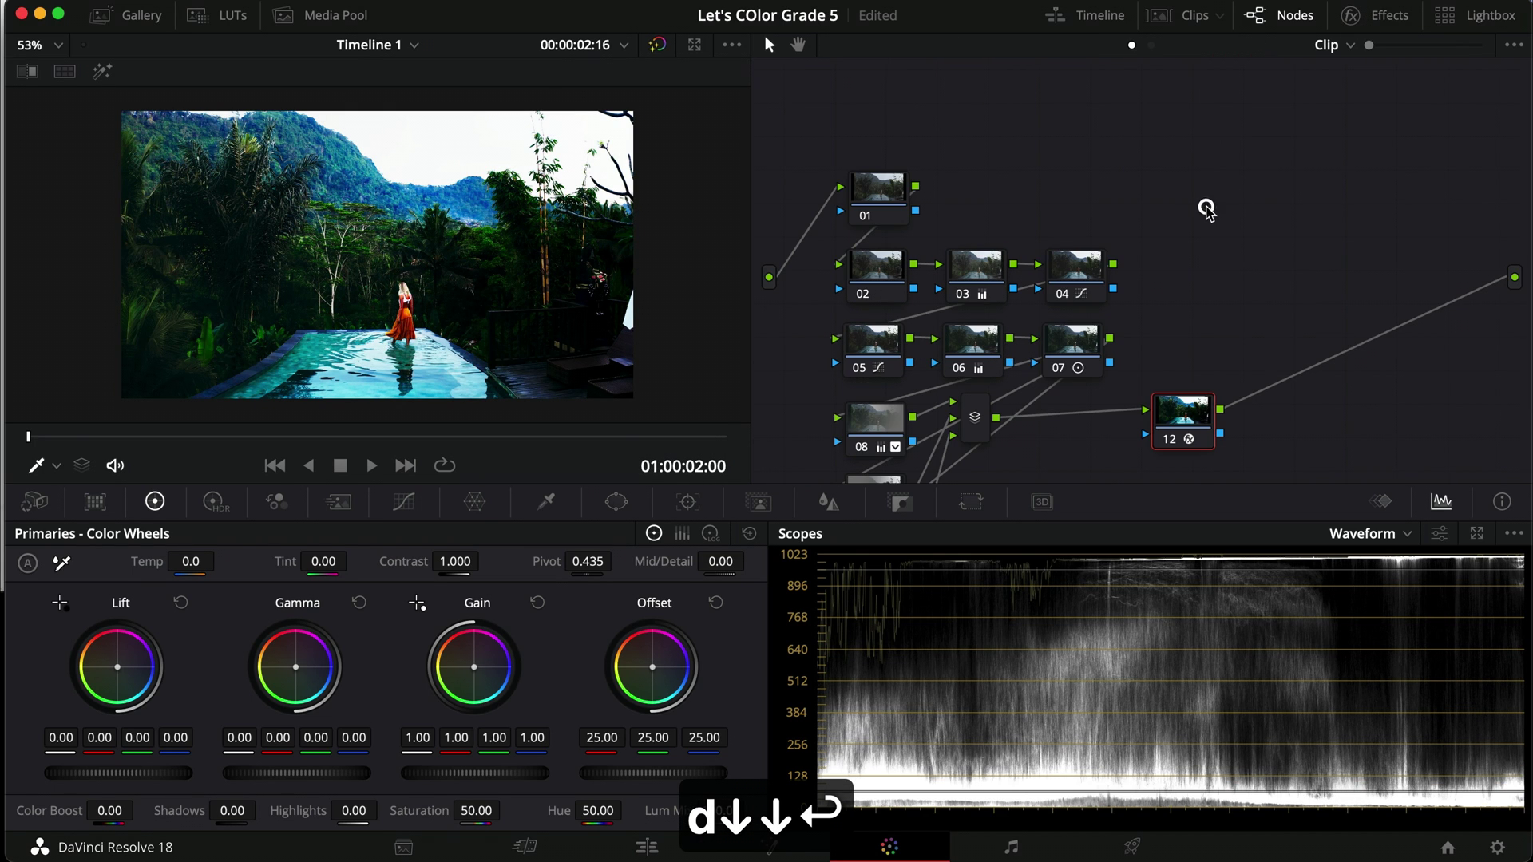
Rebalance node 03's exposure for the pool clip by setting the master Lift to 0.04 and Gain to 0.85.
{"action": "left_click", "coordinate": [1090, 258]}
{"action": "scroll", "coordinate": [1090, 257], "scroll_direction": "down", "scroll_amount": 3}
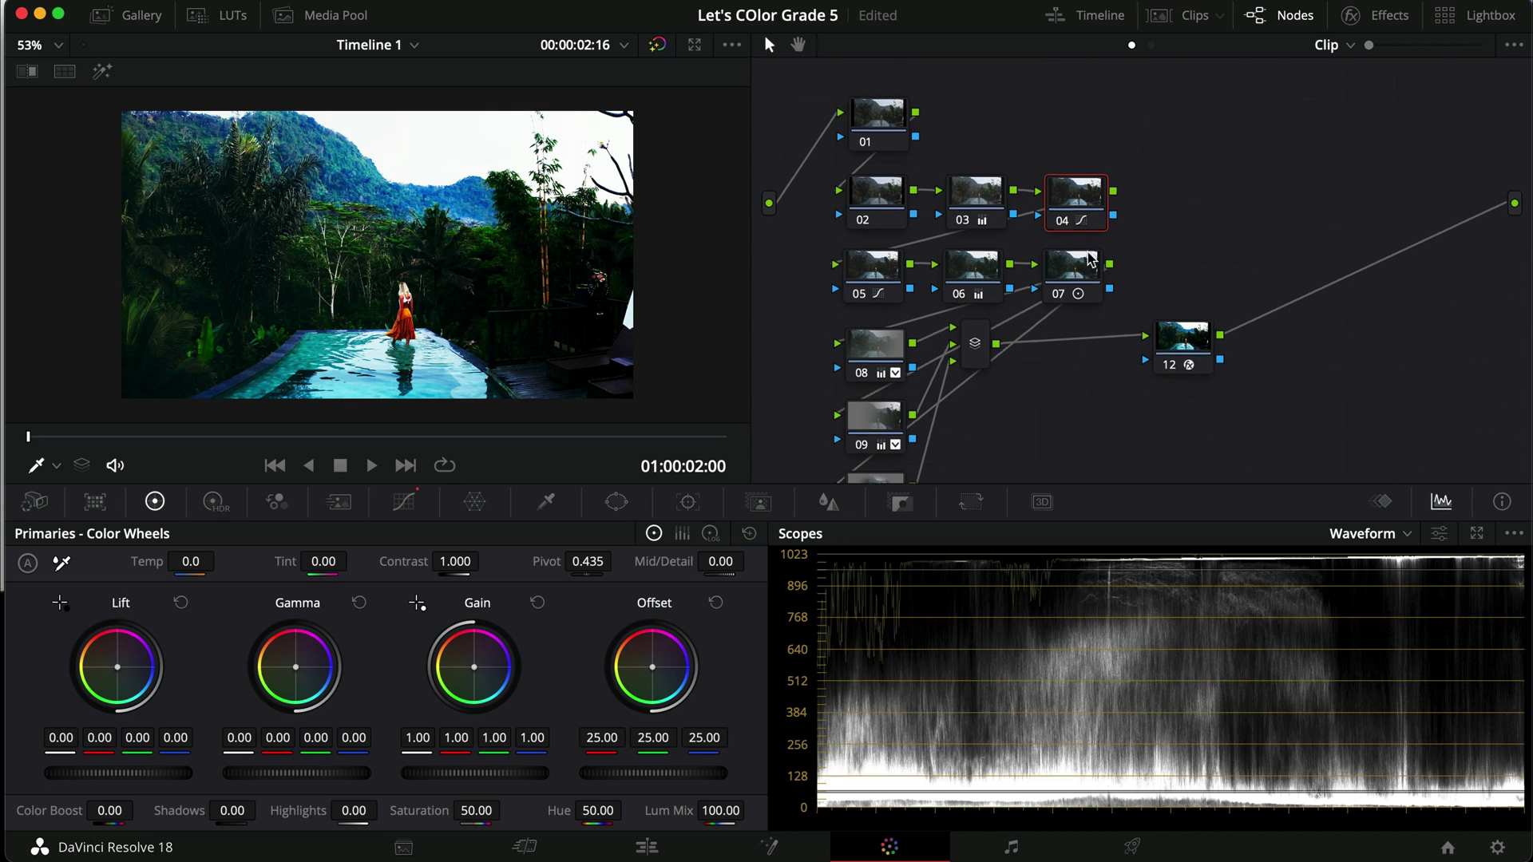
{"action": "left_click", "coordinate": [981, 195]}
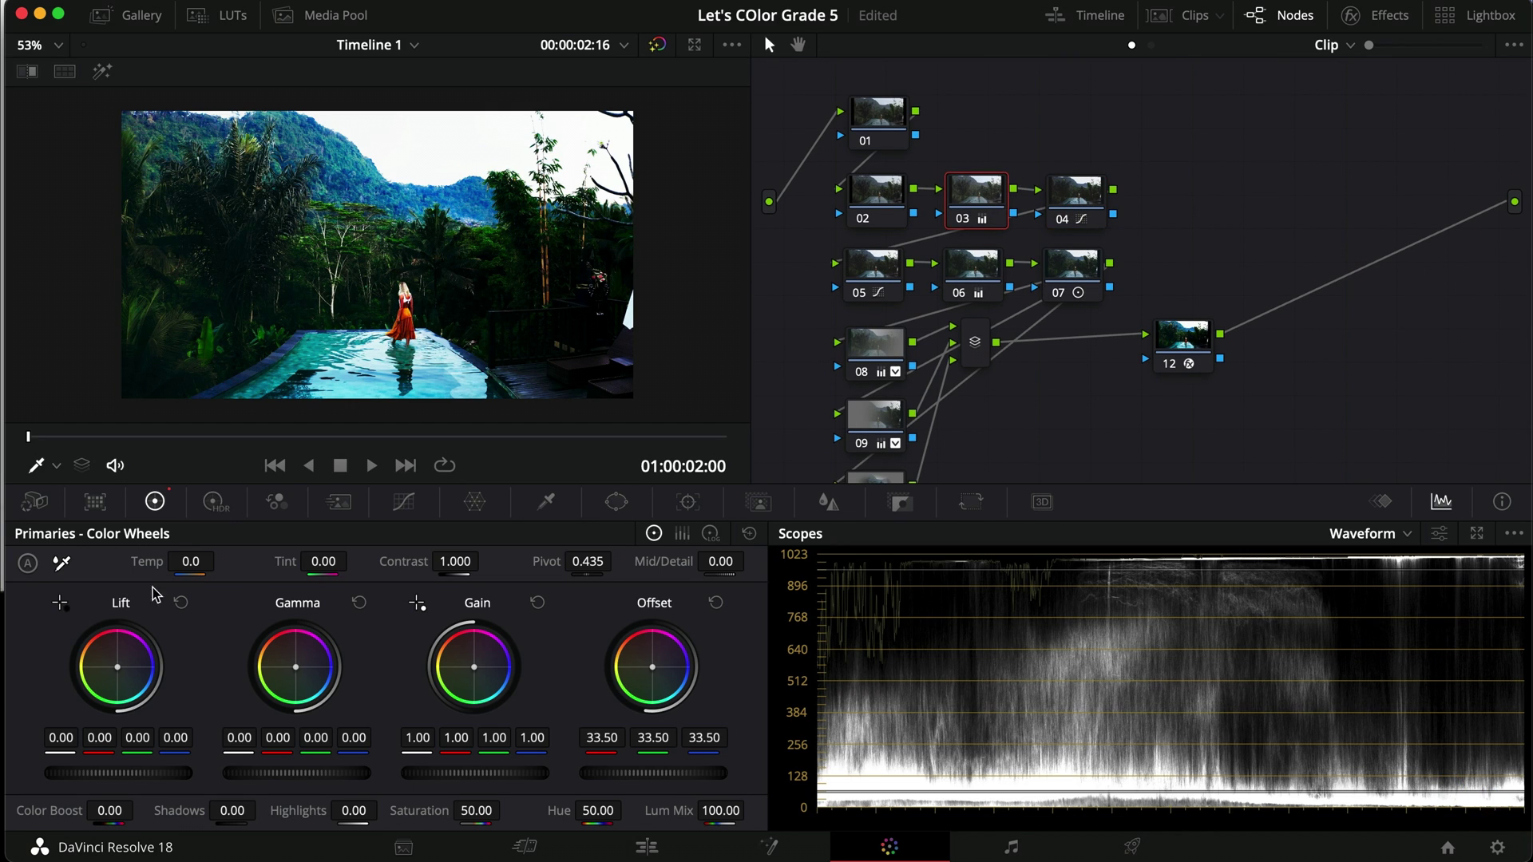
{"action": "left_click_drag", "start_coordinate": [100, 773], "coordinate": [226, 771]}
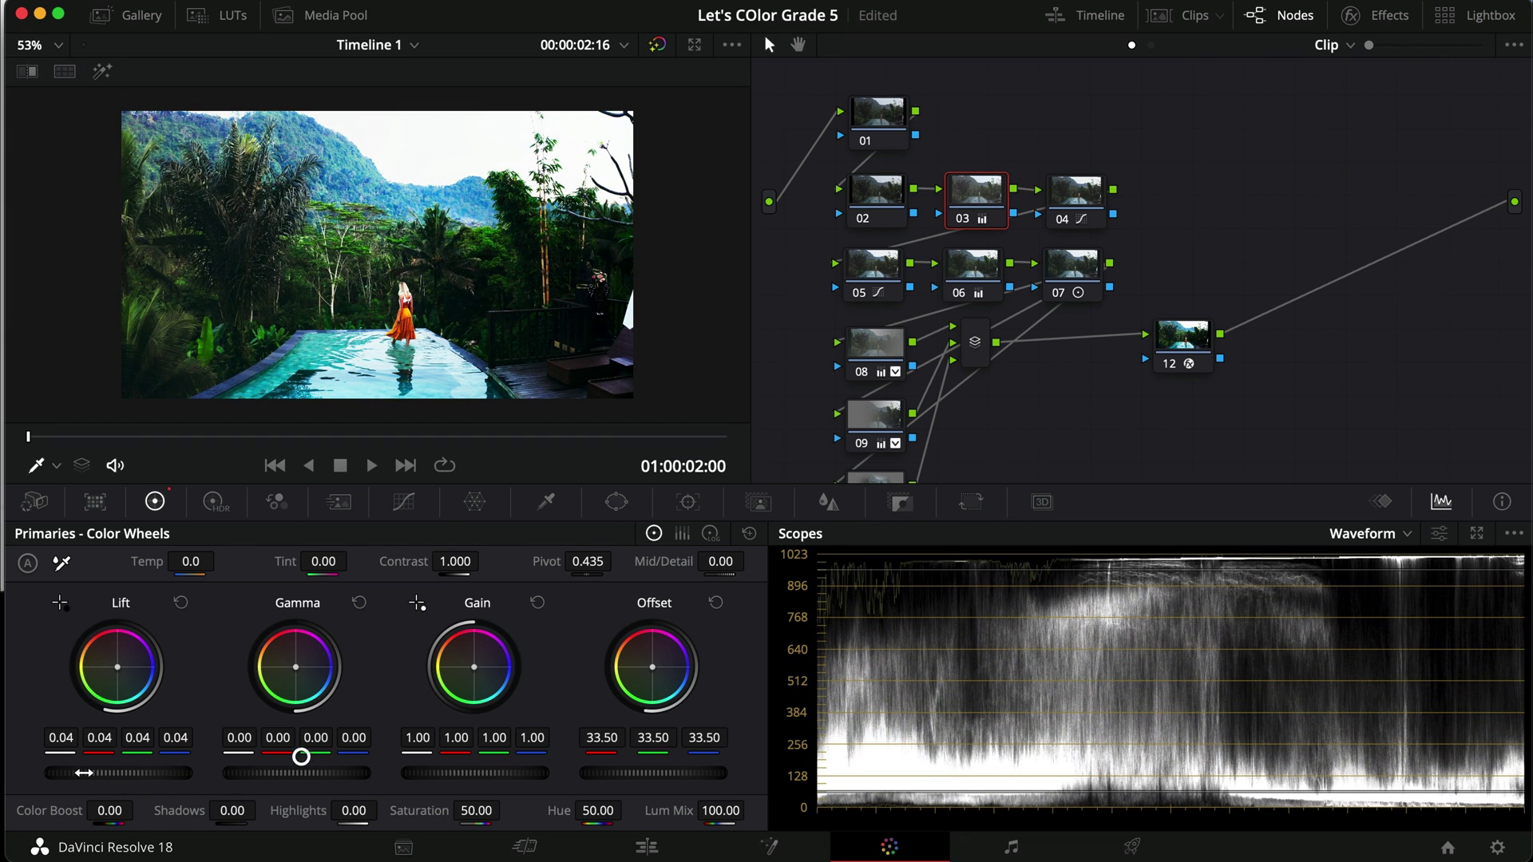
{"action": "left_click_drag", "start_coordinate": [479, 775], "coordinate": [216, 772]}
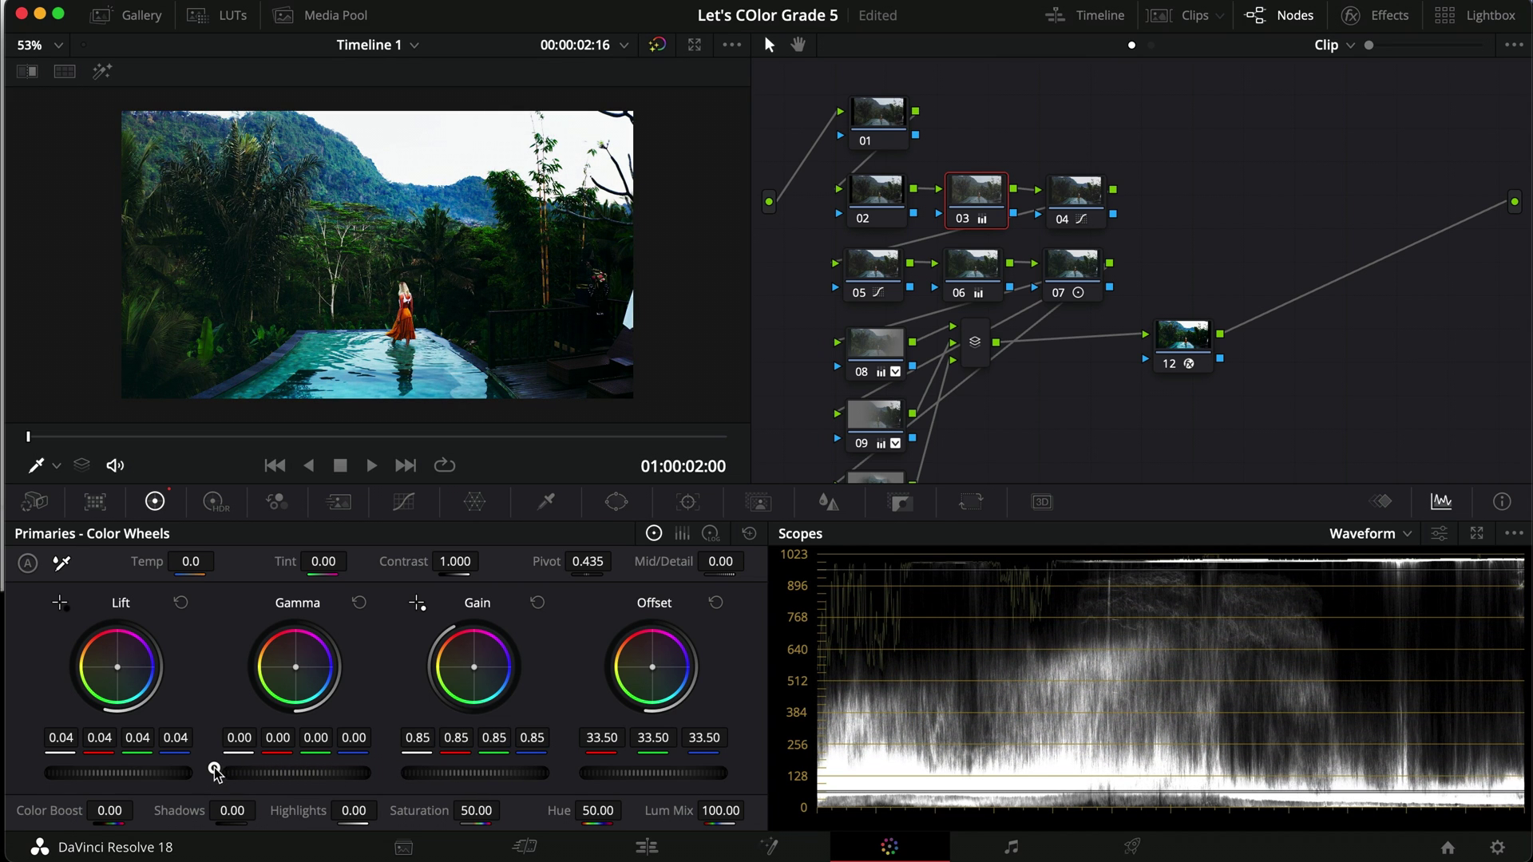
Compare the pool image with and without the color nodes 05, 06 and 07.
{"action": "scroll", "coordinate": [479, 314], "scroll_direction": "up", "scroll_amount": 3}
{"action": "scroll", "coordinate": [479, 315], "scroll_direction": "down", "scroll_amount": 3}
{"action": "scroll", "coordinate": [479, 315], "scroll_direction": "up", "scroll_amount": 2}
{"action": "left_click", "coordinate": [875, 263]}
{"action": "left_click_drag", "start_coordinate": [1177, 281], "coordinate": [877, 275]}
{"action": "key", "text": "super+d"}
{"action": "key", "text": "super+d"}
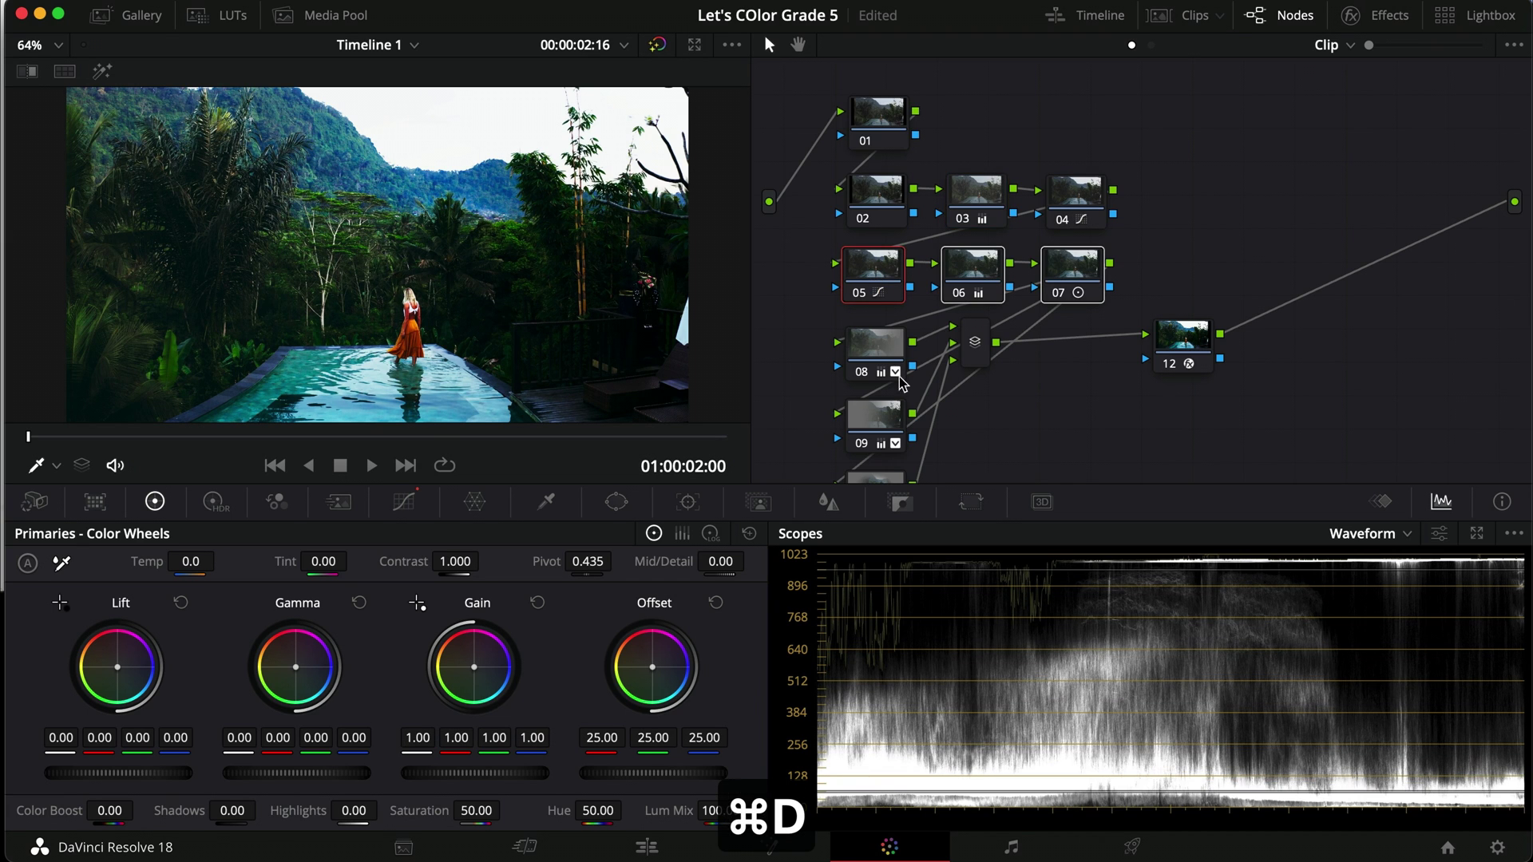
Compare the pool image with and without the light-shaping windows of node 08, node 09 and the node below, including their layer mixer.
{"action": "left_click", "coordinate": [1022, 376]}
{"action": "left_click_drag", "start_coordinate": [1004, 483], "coordinate": [840, 328]}
{"action": "left_click", "coordinate": [881, 345]}
{"action": "key", "text": "super+d"}
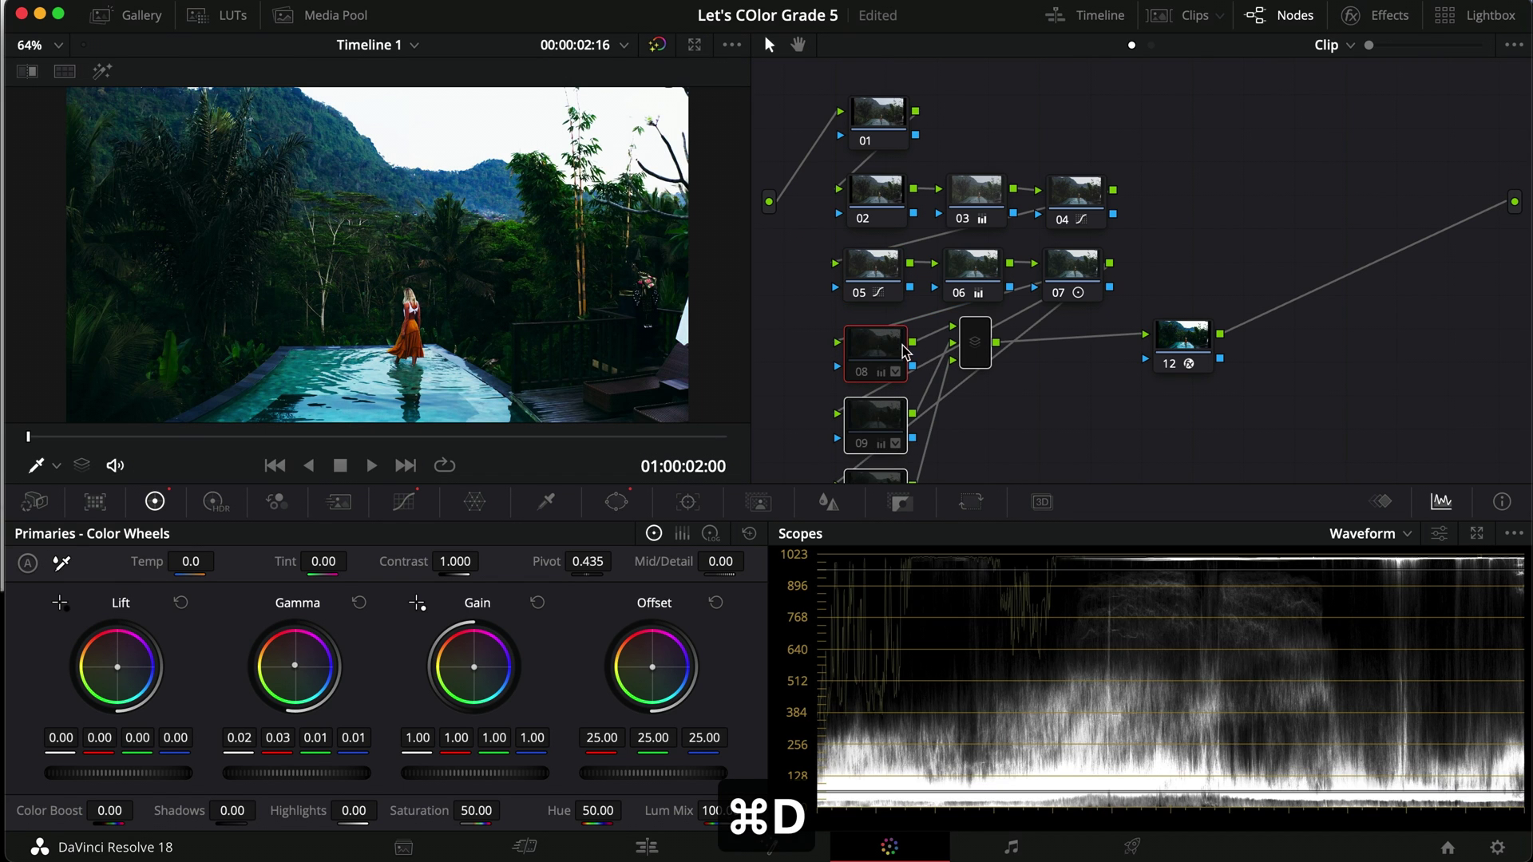
{"action": "key", "text": "super+d"}
{"action": "key", "text": "super+d"}
{"action": "key", "text": "super+d"}
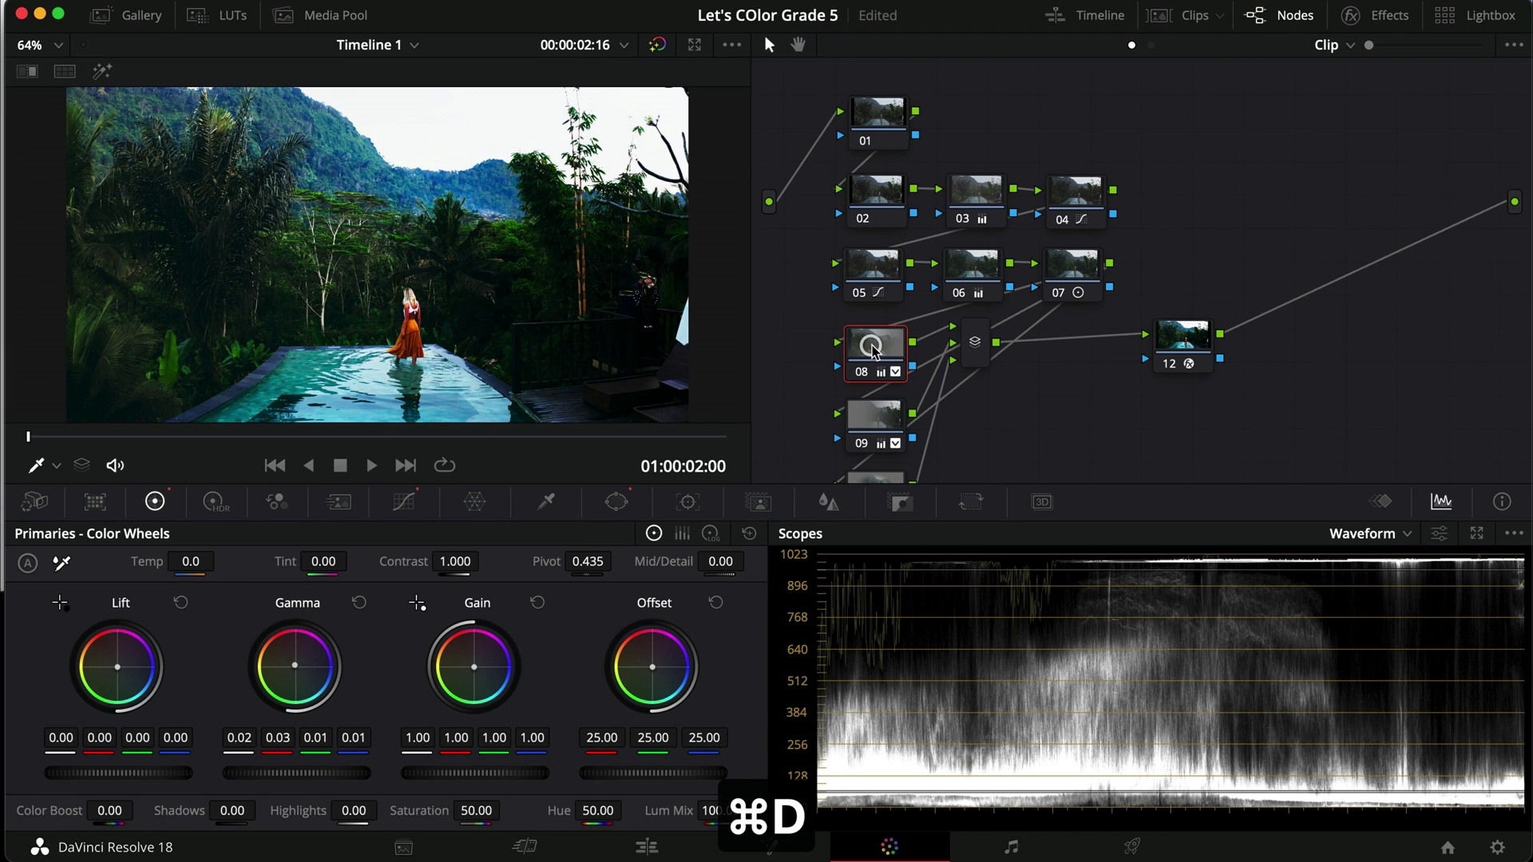
Move node 08's circular window to the right side of the image; flip node 09's rectangular window to the left at Pan 32.85, Rotate -179.76.
{"action": "left_click", "coordinate": [604, 503]}
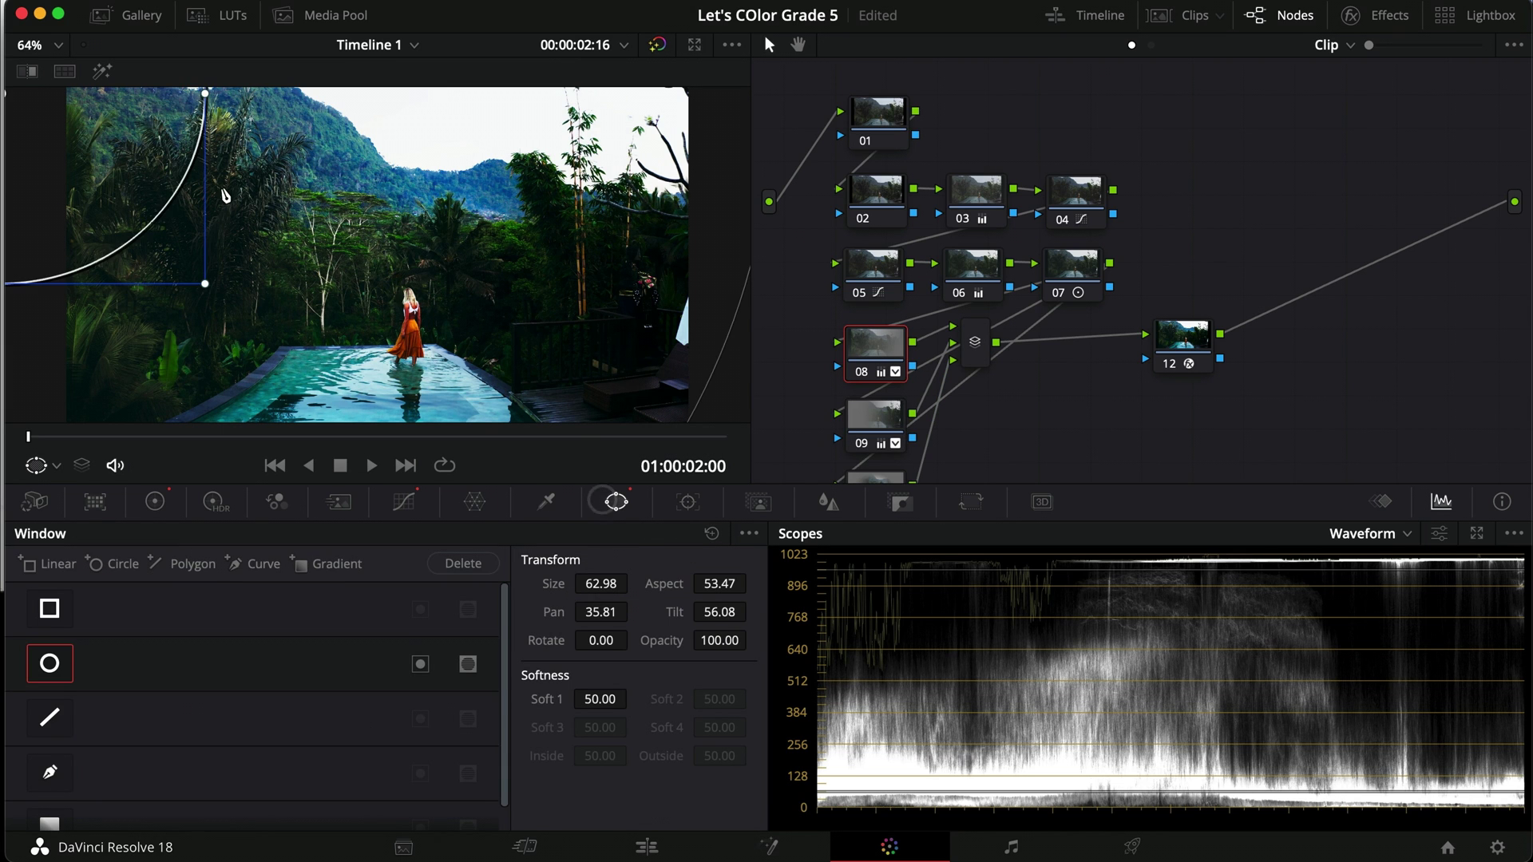
{"action": "left_click_drag", "start_coordinate": [91, 189], "coordinate": [650, 219]}
{"action": "left_click", "coordinate": [876, 424]}
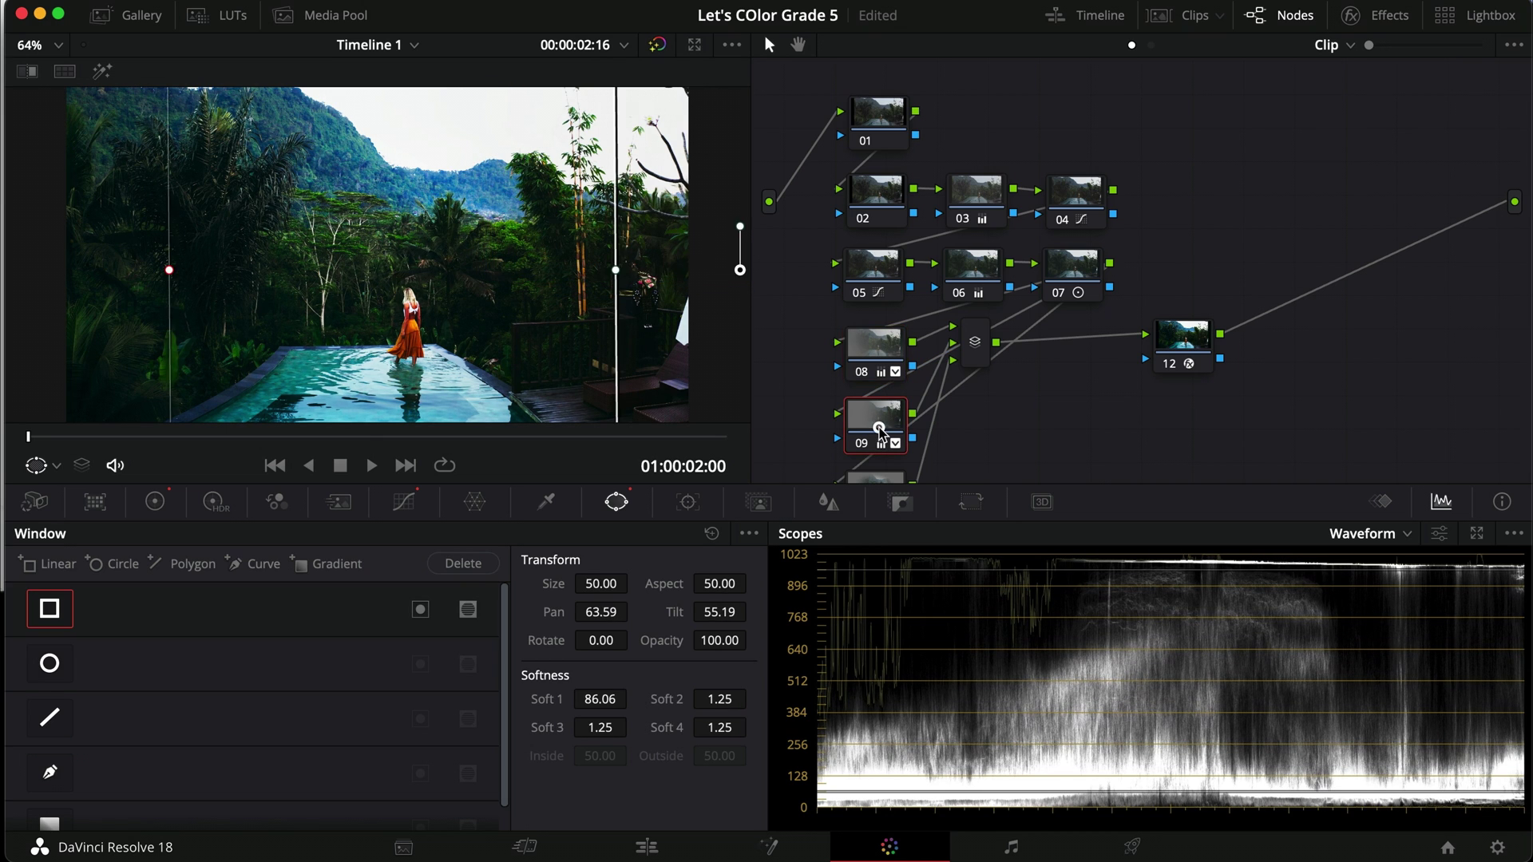
{"action": "scroll", "coordinate": [540, 332], "scroll_direction": "down", "scroll_amount": 2}
{"action": "scroll", "coordinate": [540, 332], "scroll_direction": "down", "scroll_amount": 1}
{"action": "left_click_drag", "start_coordinate": [591, 245], "coordinate": [136, 316]}
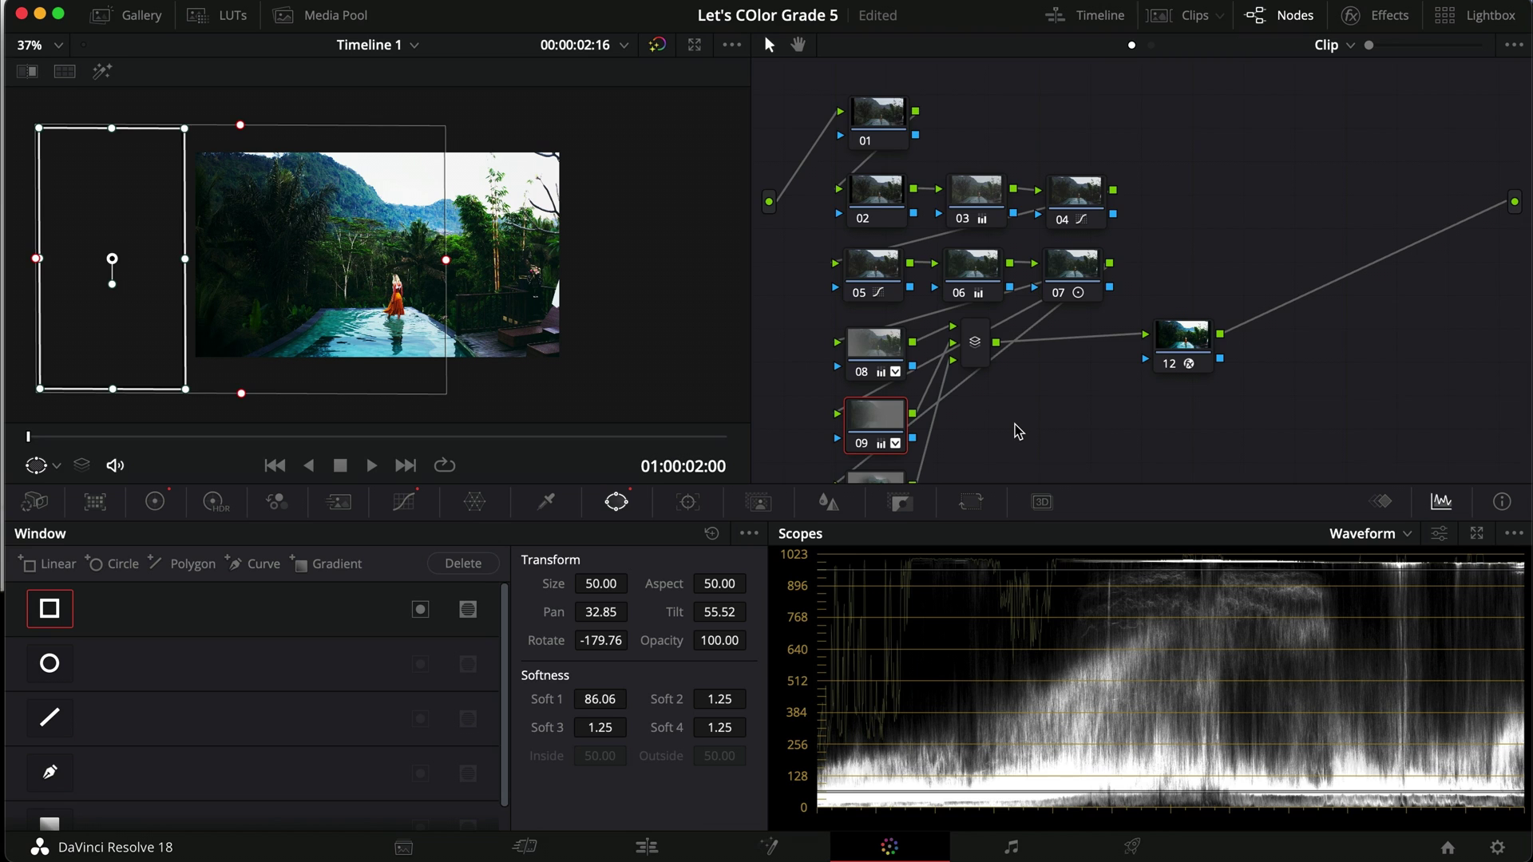
Center the circular window of the node below 09 on the woman, at about Pan 50.91 and Tilt 47.62.
{"action": "scroll", "coordinate": [1018, 431], "scroll_direction": "down", "scroll_amount": 1}
{"action": "left_click", "coordinate": [891, 463]}
{"action": "left_click_drag", "start_coordinate": [361, 237], "coordinate": [401, 306]}
{"action": "scroll", "coordinate": [401, 306], "scroll_direction": "up", "scroll_amount": 3}
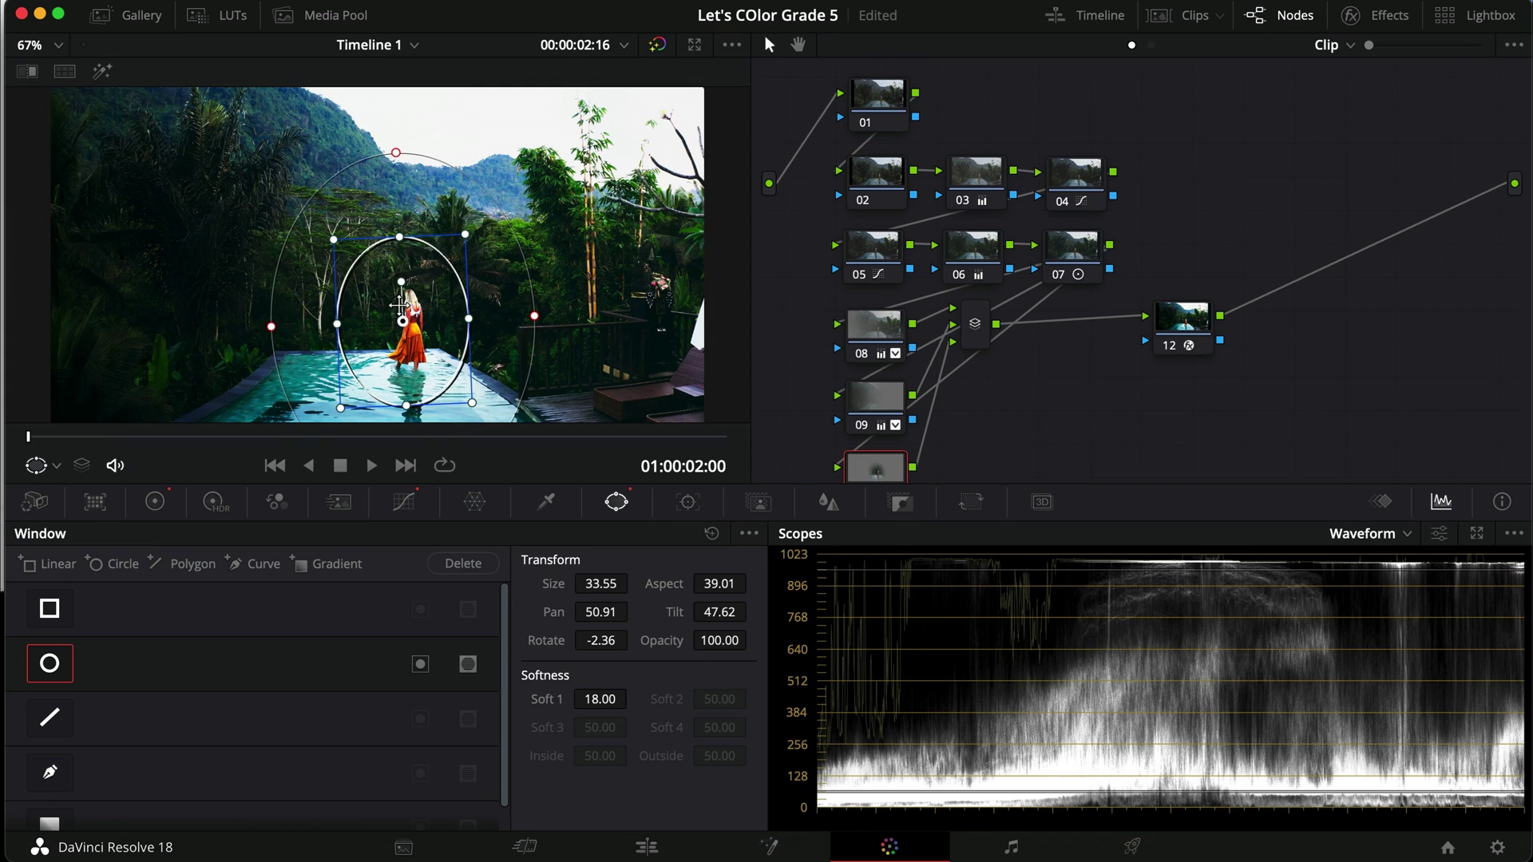
Compare the woman's area with and without the grade of the node below 09, with its color wheels open.
{"action": "key", "text": "super+d"}
{"action": "left_click", "coordinate": [151, 502]}
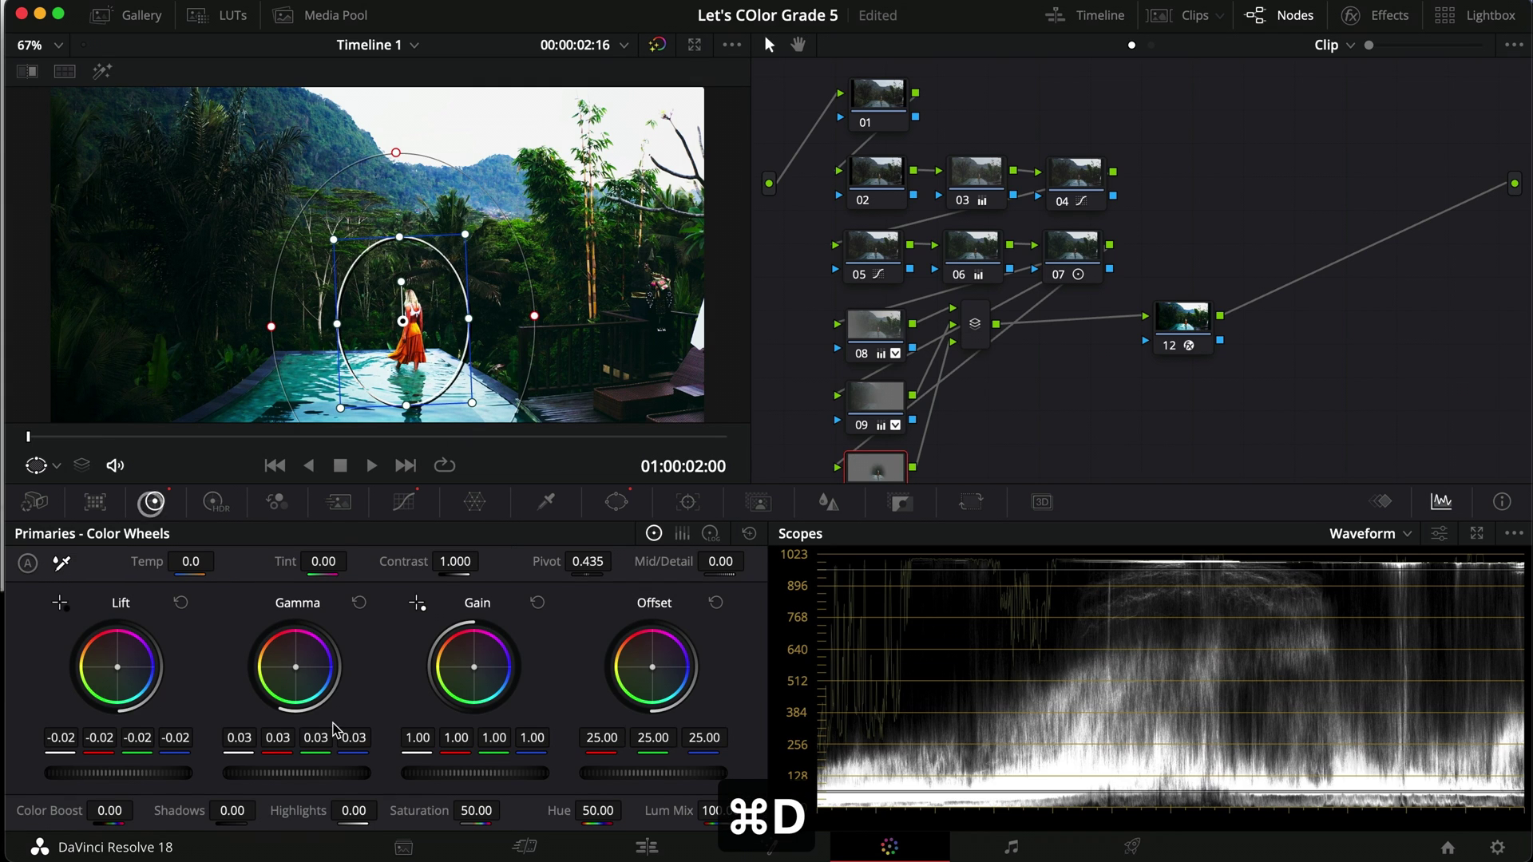
{"action": "mouse_move", "coordinate": [324, 770]}
{"action": "left_mouse_down"}
{"action": "mouse_move", "coordinate": [240, 769]}
{"action": "mouse_move", "coordinate": [318, 765]}
{"action": "left_mouse_up"}
{"action": "key", "text": "super+d"}
{"action": "key", "text": "super+d"}
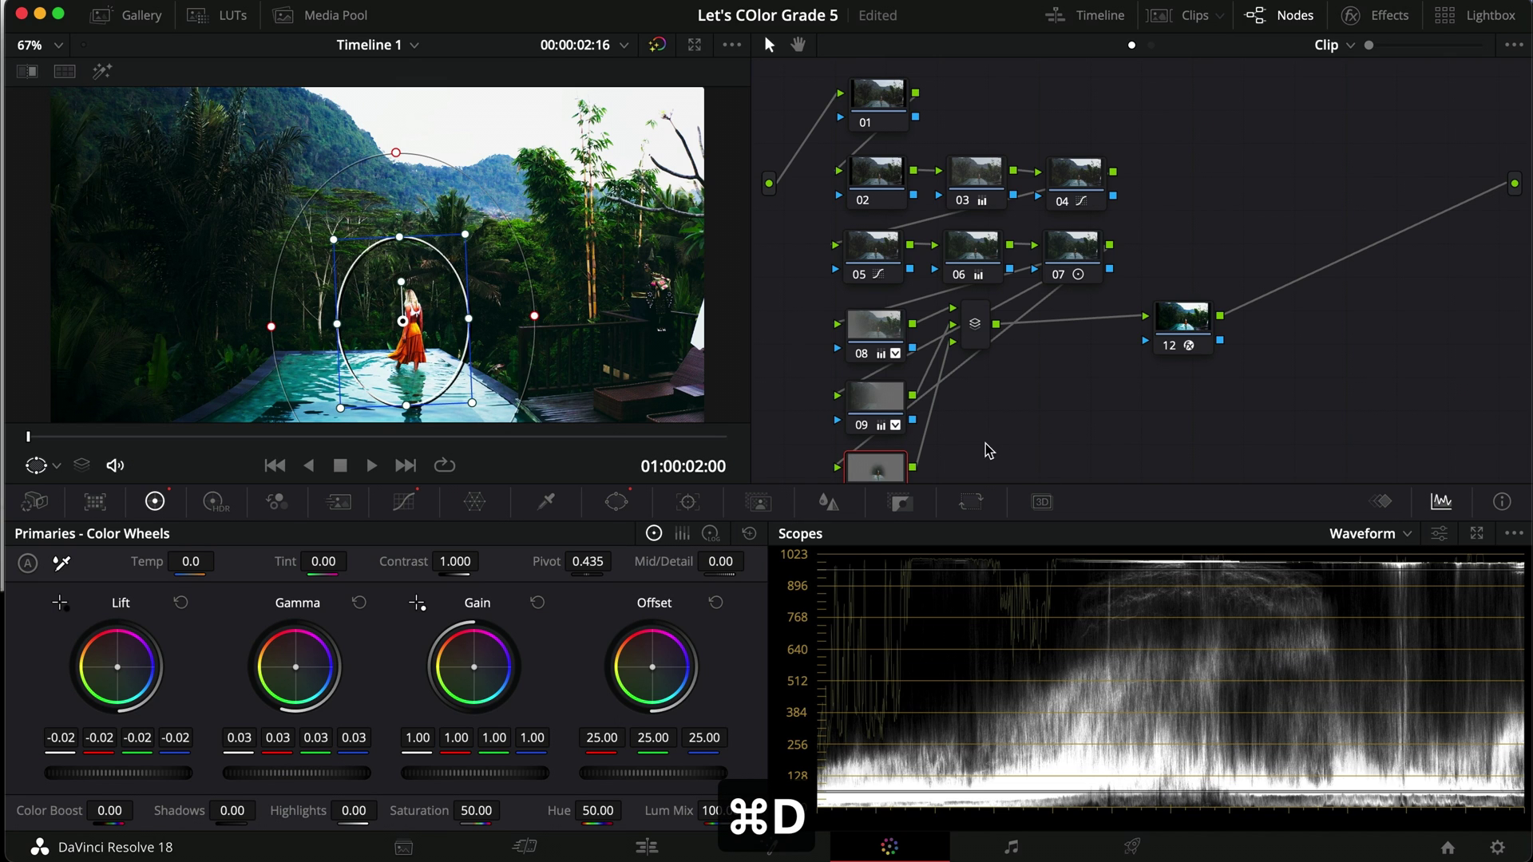
Disable the light-shaping nodes with their layer mixer, and compare and disable nodes 05, 06 and 07.
{"action": "left_click_drag", "start_coordinate": [992, 467], "coordinate": [845, 297]}
{"action": "key", "text": "super+d"}
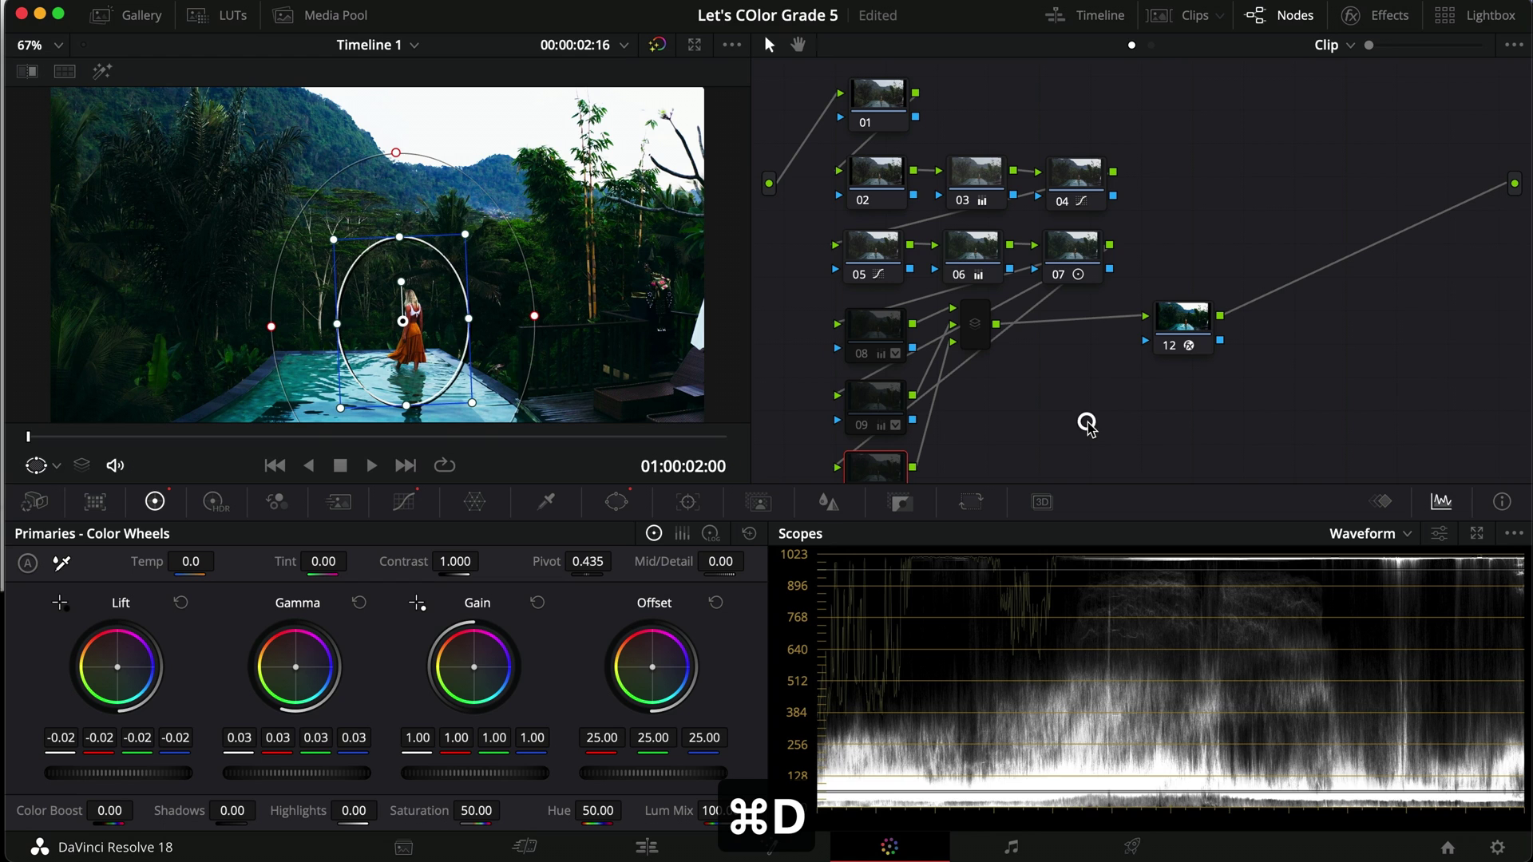
{"action": "left_click_drag", "start_coordinate": [1163, 239], "coordinate": [780, 250]}
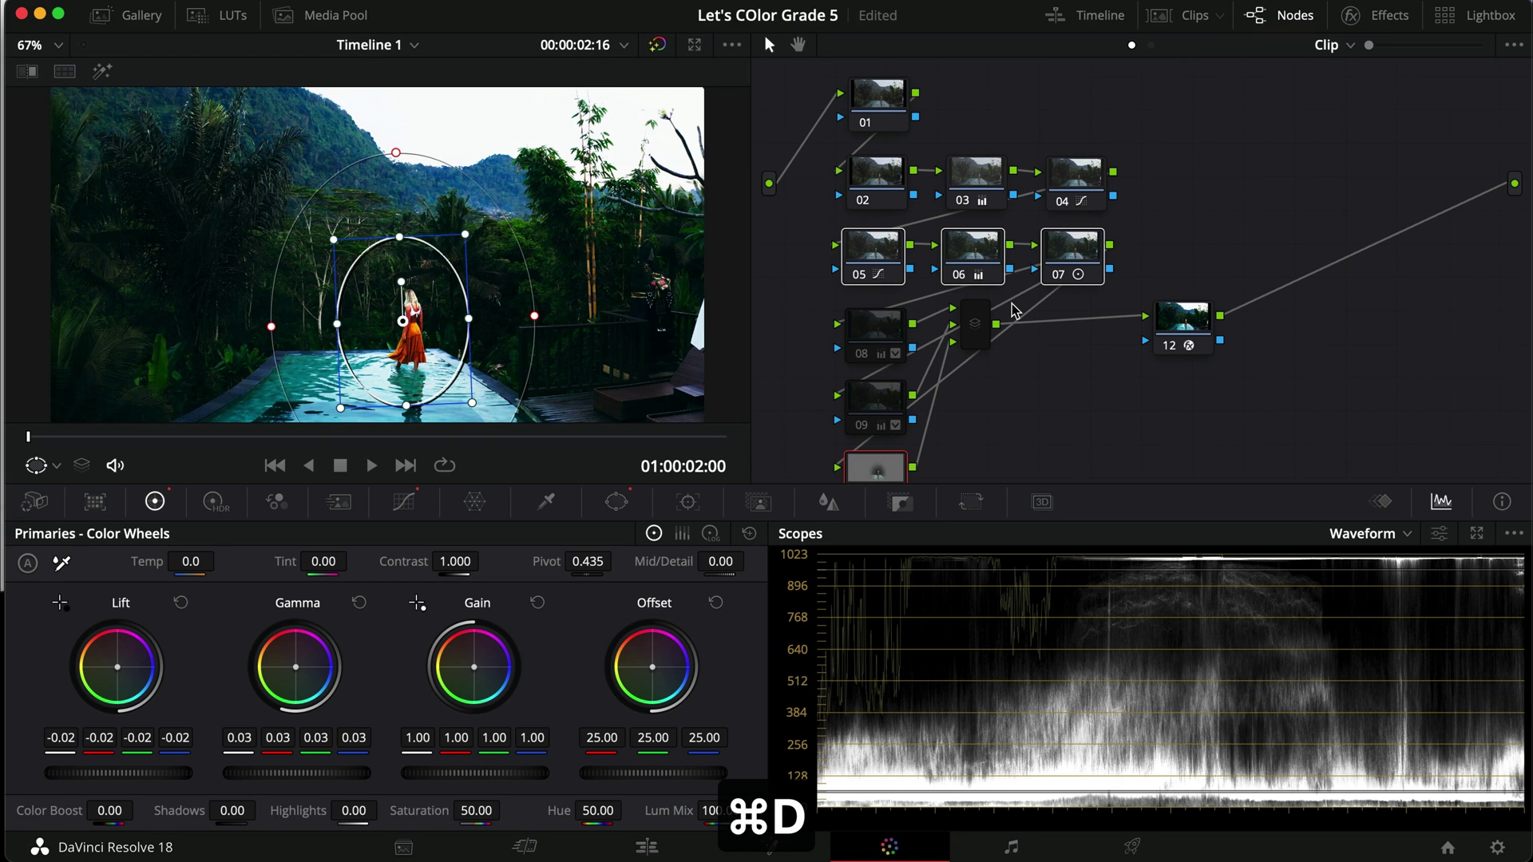
{"action": "key", "text": "super+d"}
{"action": "left_click_drag", "start_coordinate": [1146, 264], "coordinate": [875, 267]}
{"action": "key", "text": "super+d"}
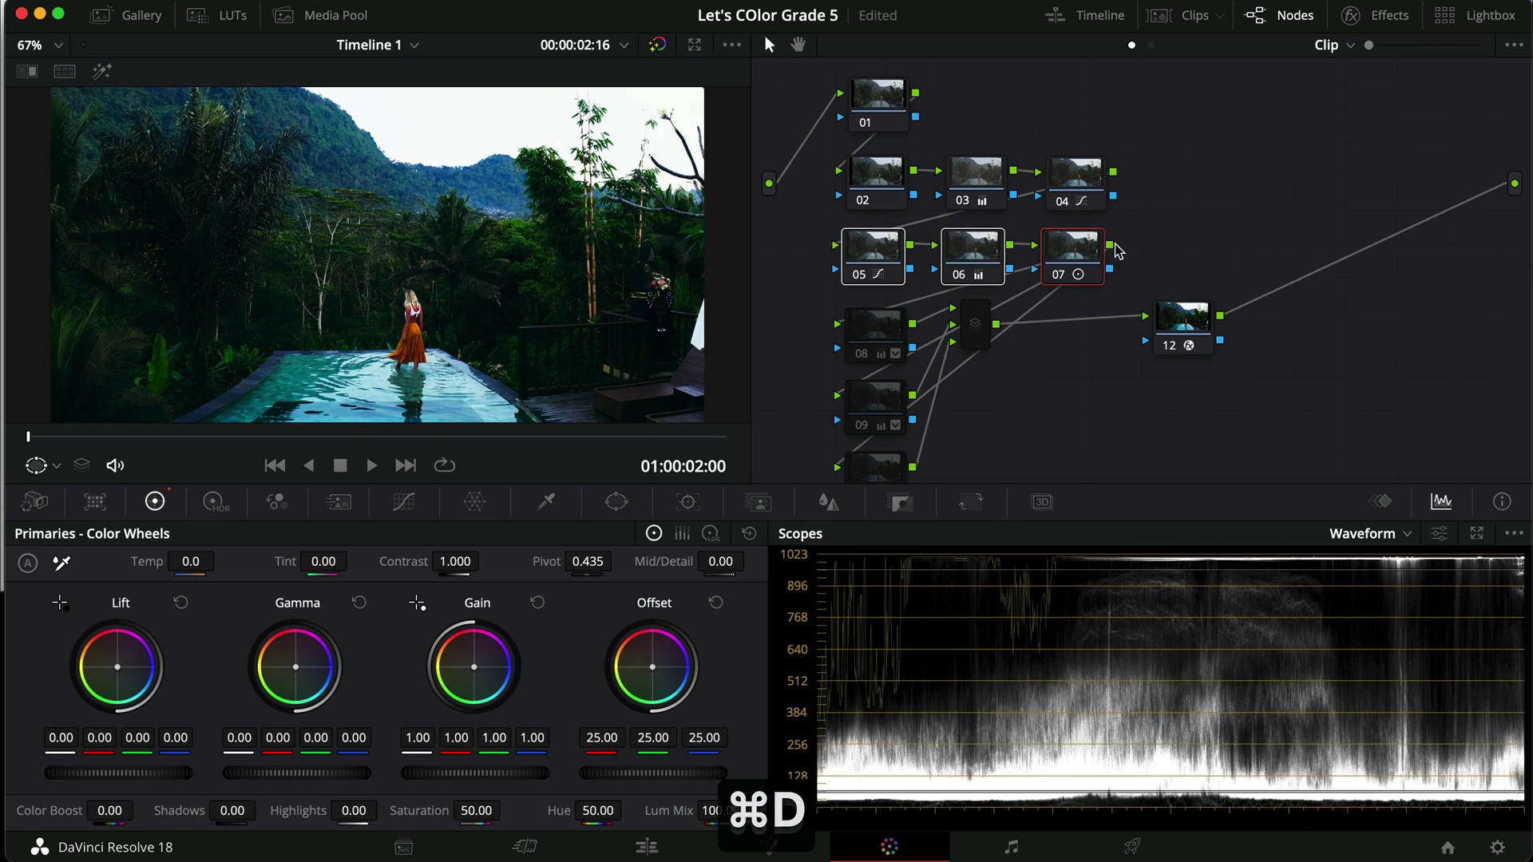
{"action": "left_click", "coordinate": [1199, 233]}
{"action": "left_click_drag", "start_coordinate": [1146, 277], "coordinate": [825, 257]}
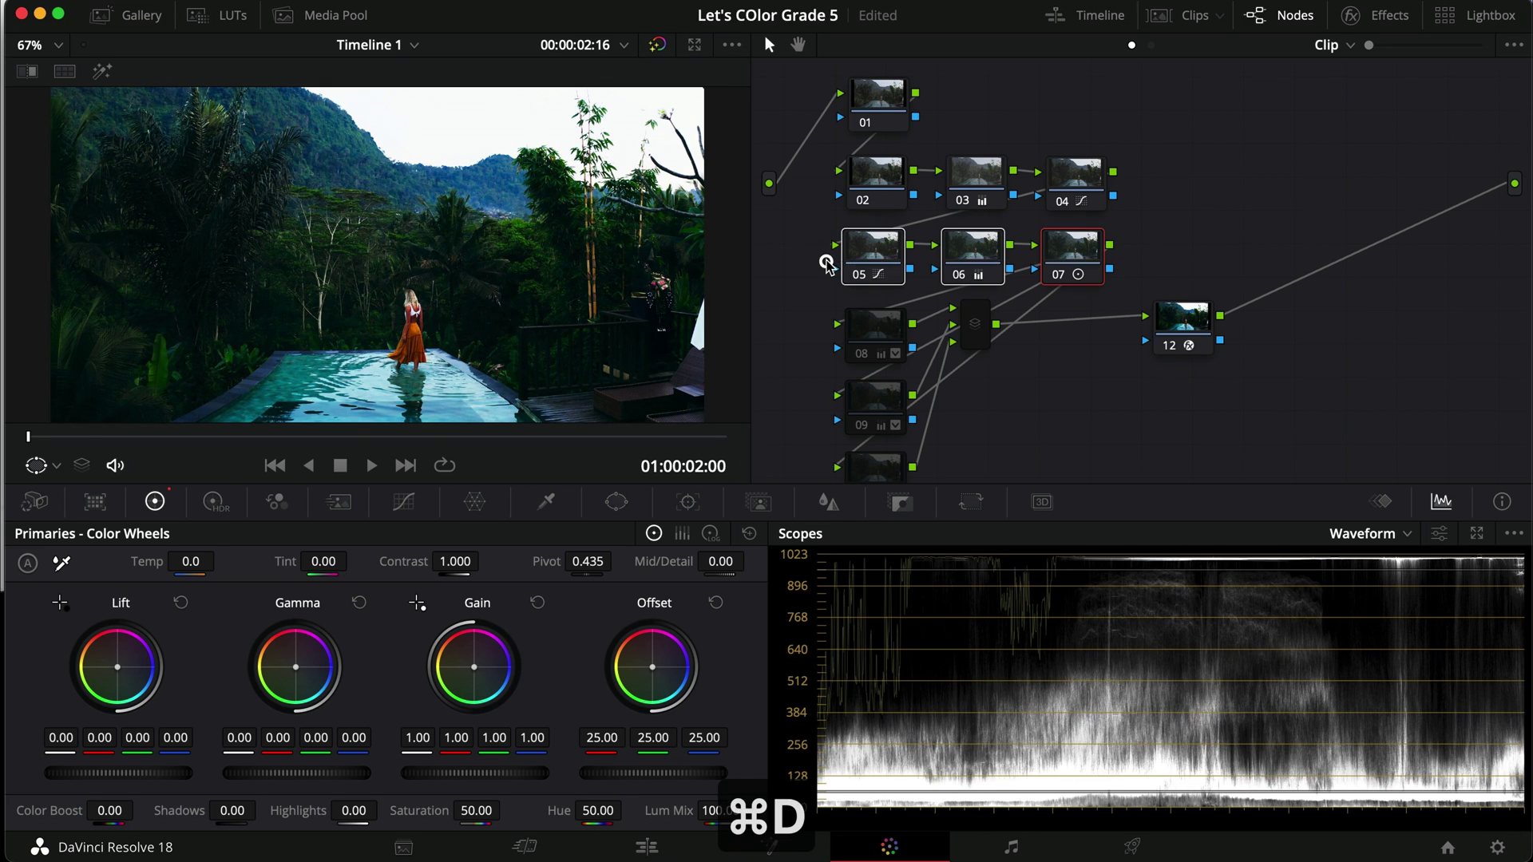
{"action": "key", "text": "super+d"}
Disable nodes 02, 03 and 04.
{"action": "left_click", "coordinate": [1273, 241]}
{"action": "left_click_drag", "start_coordinate": [1122, 145], "coordinate": [814, 164]}
{"action": "key", "text": "super+d"}
{"action": "left_click", "coordinate": [1212, 159]}
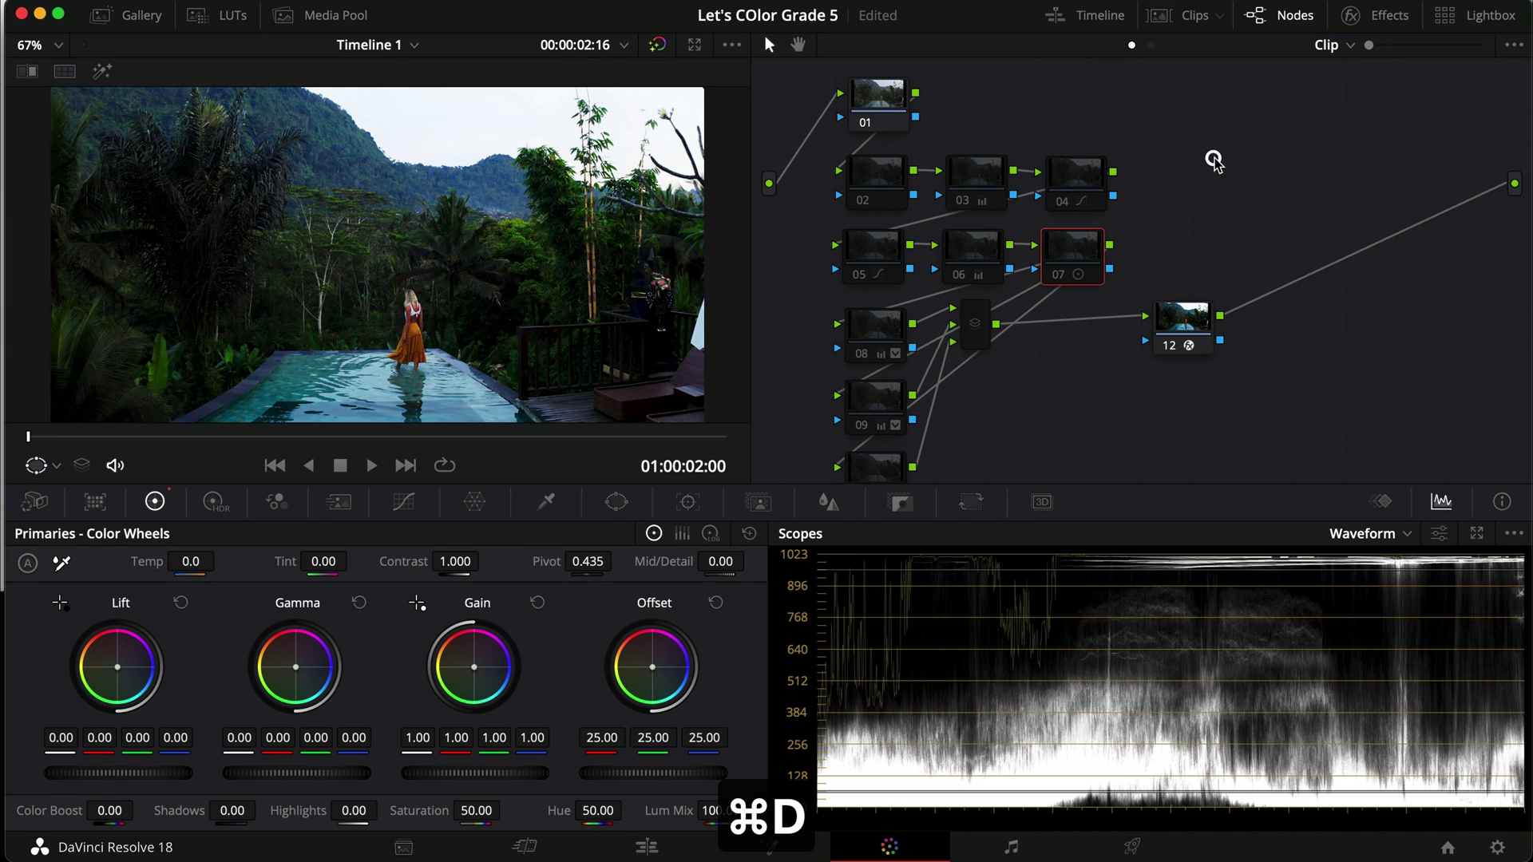
Compare the pool clip with and without node 12's Color Space Transform.
{"action": "left_click", "coordinate": [1174, 333]}
{"action": "key", "text": "super+d"}
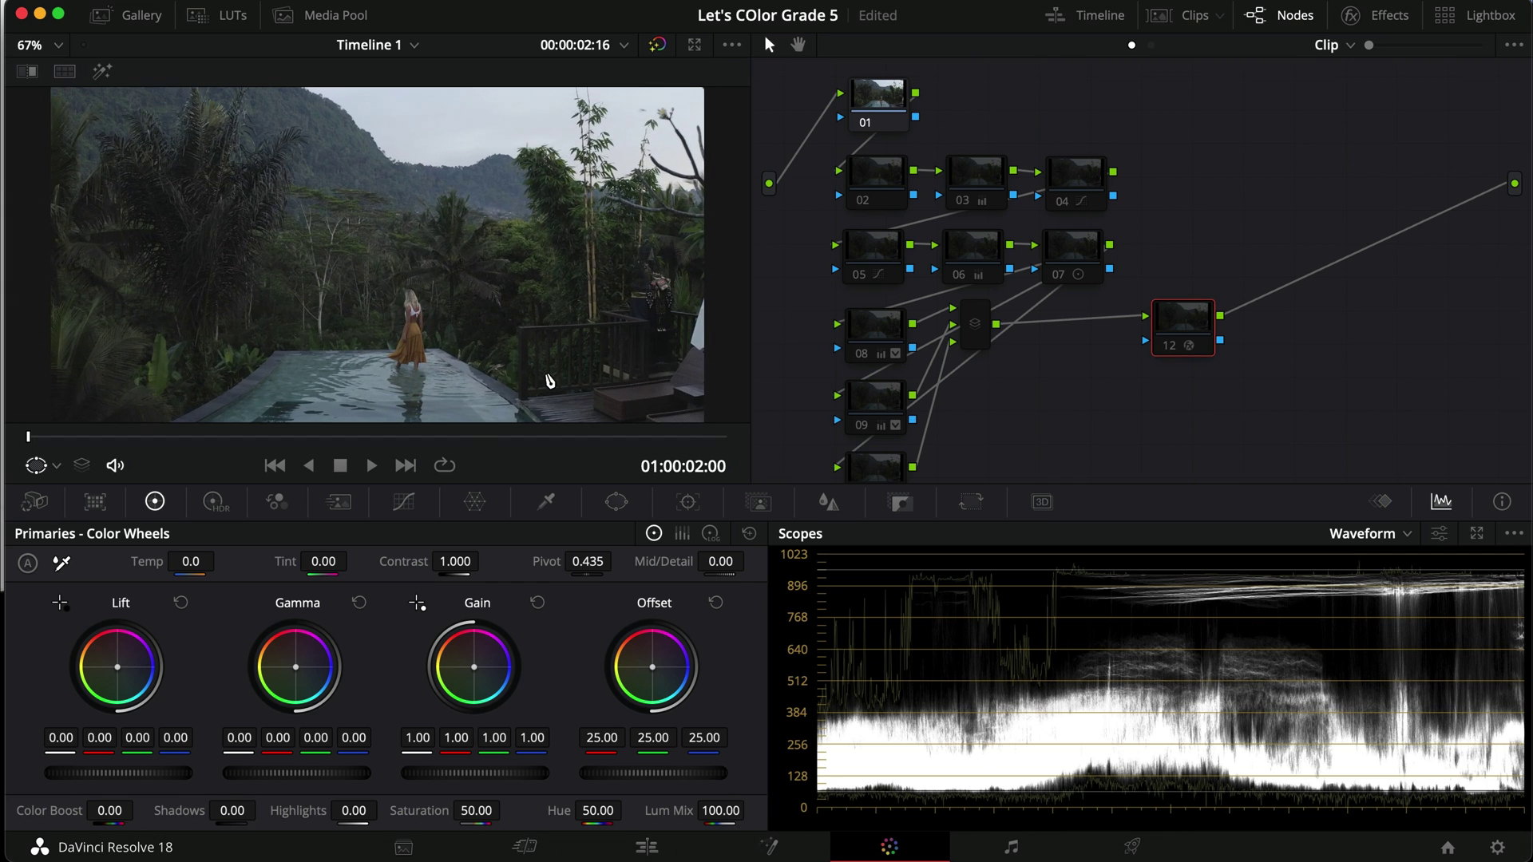
{"action": "scroll", "coordinate": [549, 381], "scroll_direction": "down", "scroll_amount": 1}
{"action": "key", "text": "super+d"}
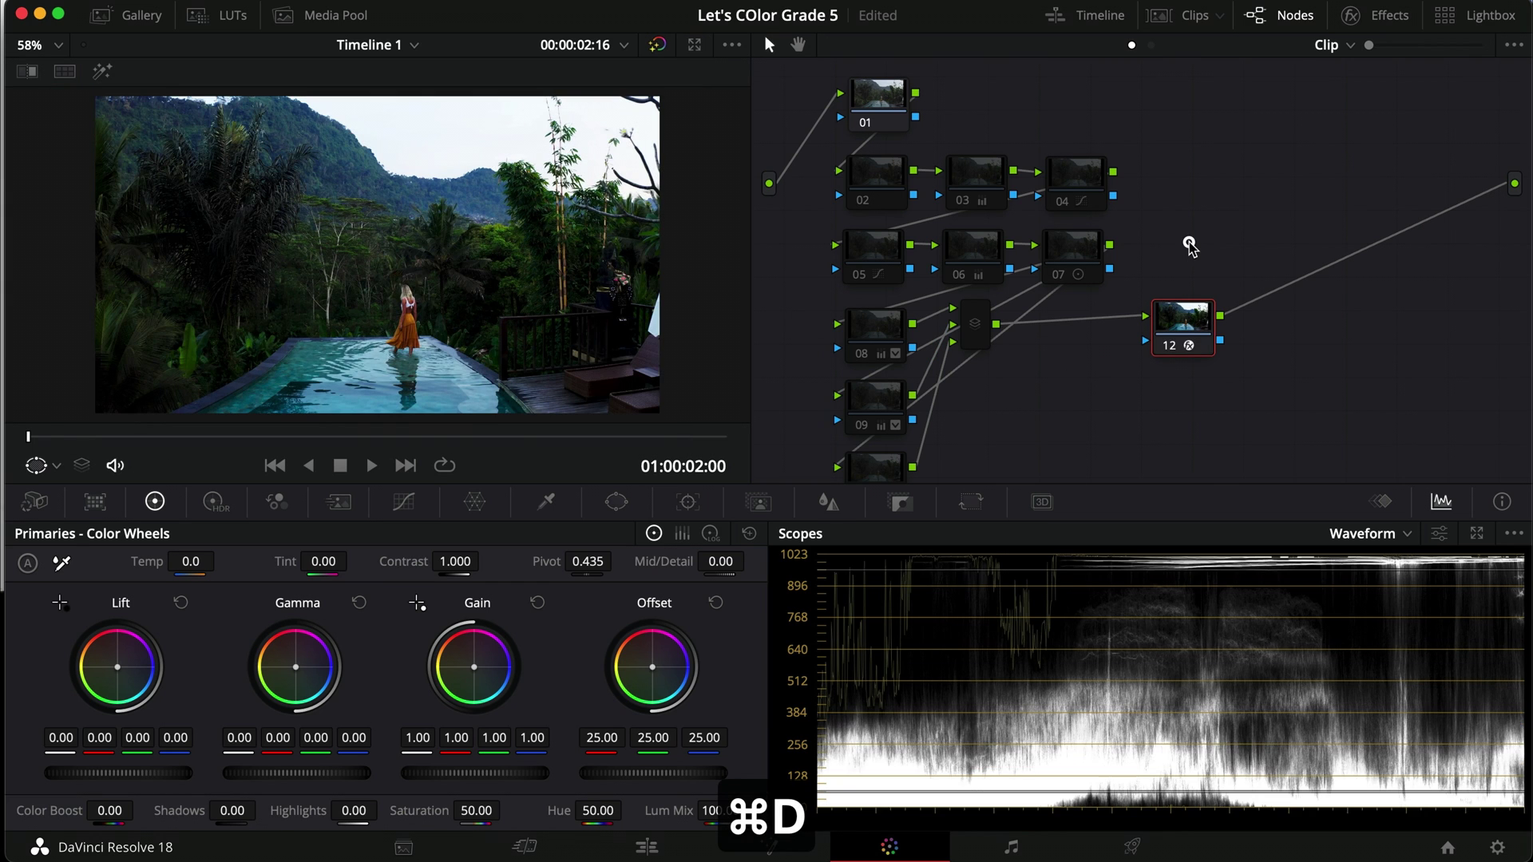
Enable node 04's contrast curve and node 03's exposure correction again.
{"action": "left_click", "coordinate": [1062, 172]}
{"action": "key", "text": "super+d"}
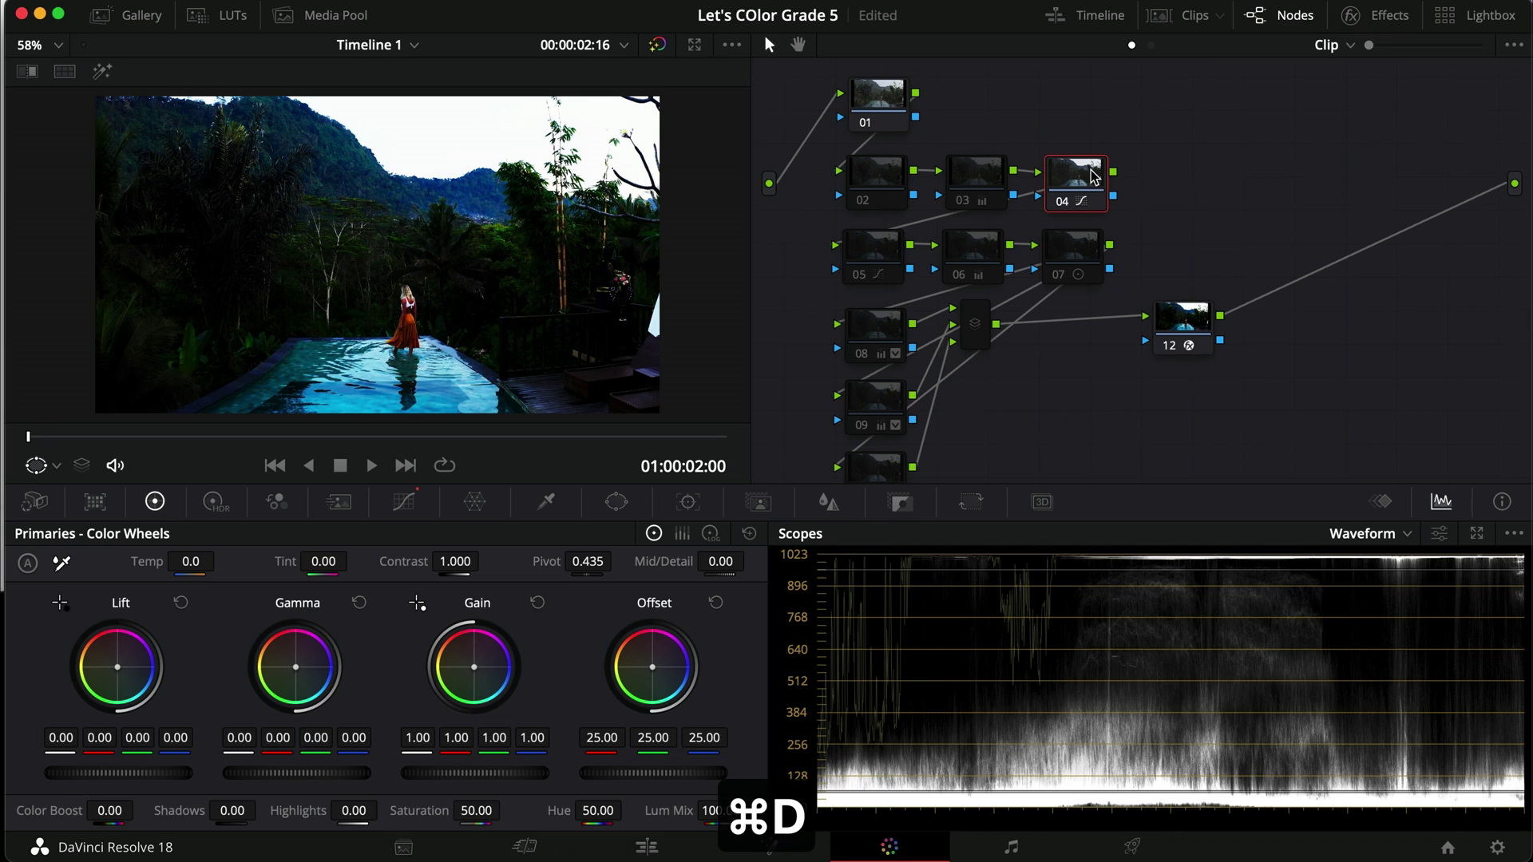
{"action": "left_click", "coordinate": [976, 172]}
{"action": "key", "text": "super+d"}
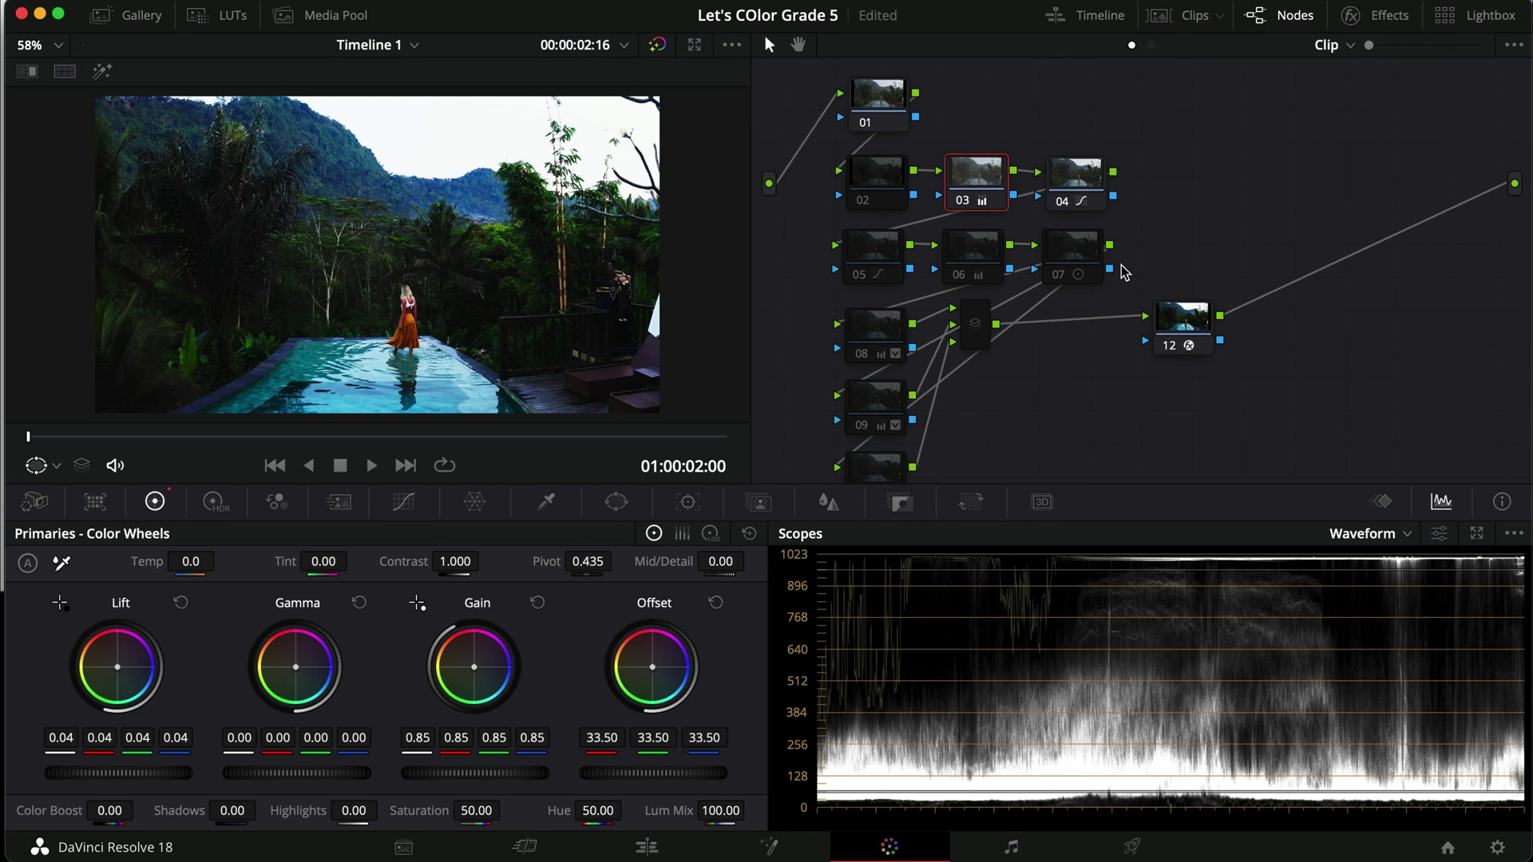
Enable node 05 again and compare the jungle greens up close with and without its curve adjustments.
{"action": "left_click", "coordinate": [846, 252]}
{"action": "key", "text": "super+d"}
{"action": "key", "text": "super+d"}
{"action": "scroll", "coordinate": [489, 256], "scroll_direction": "up", "scroll_amount": 3}
{"action": "key", "text": "super+d"}
{"action": "key", "text": "super+d"}
{"action": "key", "text": "super+d"}
{"action": "key", "text": "super+d"}
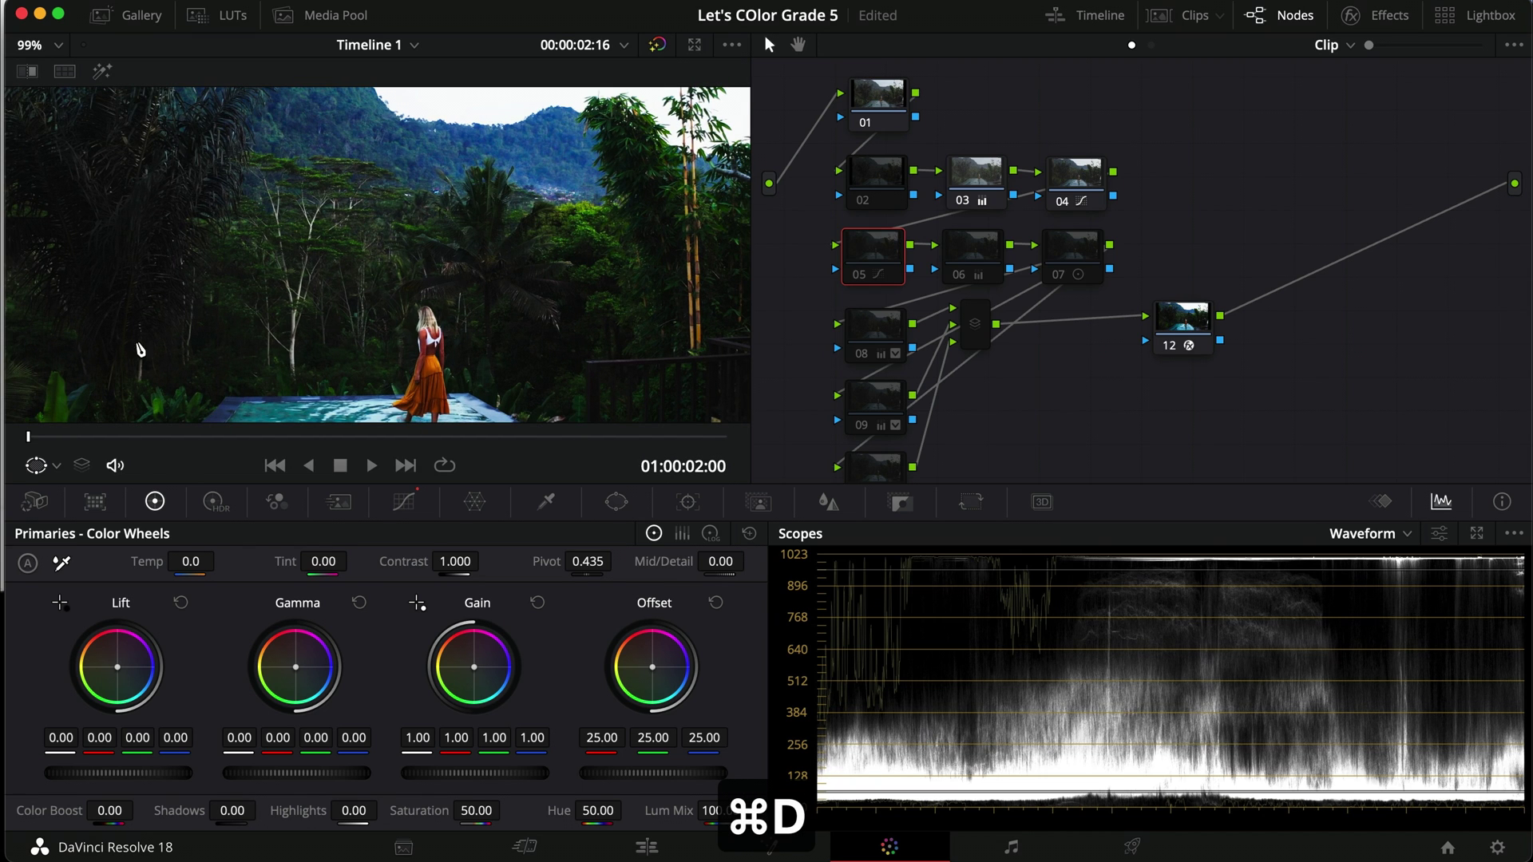
{"action": "key", "text": "super+d"}
{"action": "scroll", "coordinate": [315, 339], "scroll_direction": "down", "scroll_amount": 3}
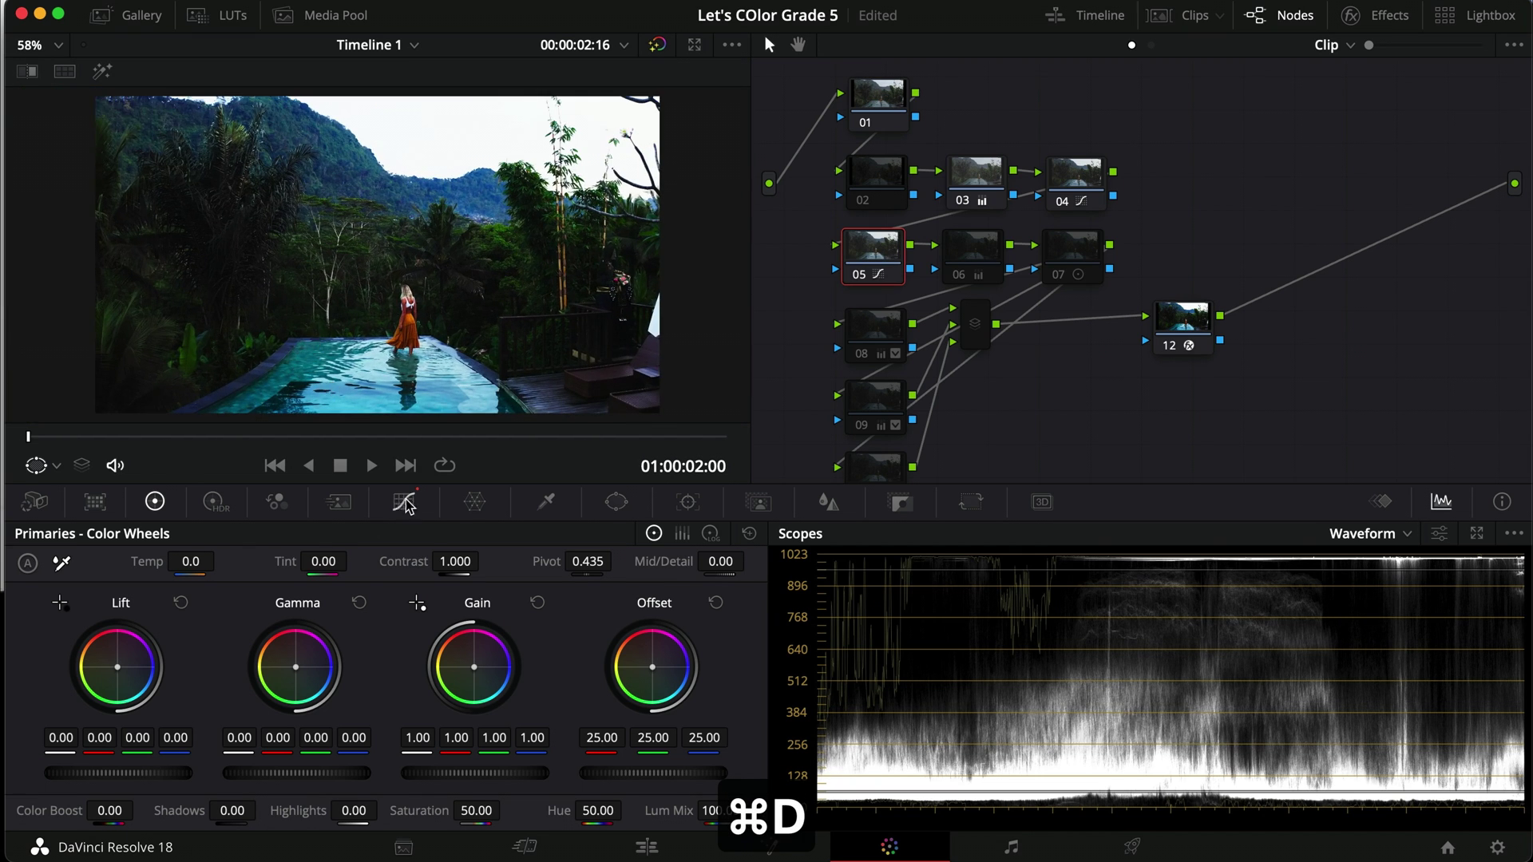
Widen node 05's Hue Vs Hue dip across the greens and set its middle point to Input Hue 357.17, Hue Rotate -26.40.
{"action": "left_click", "coordinate": [405, 502]}
{"action": "left_click", "coordinate": [493, 533]}
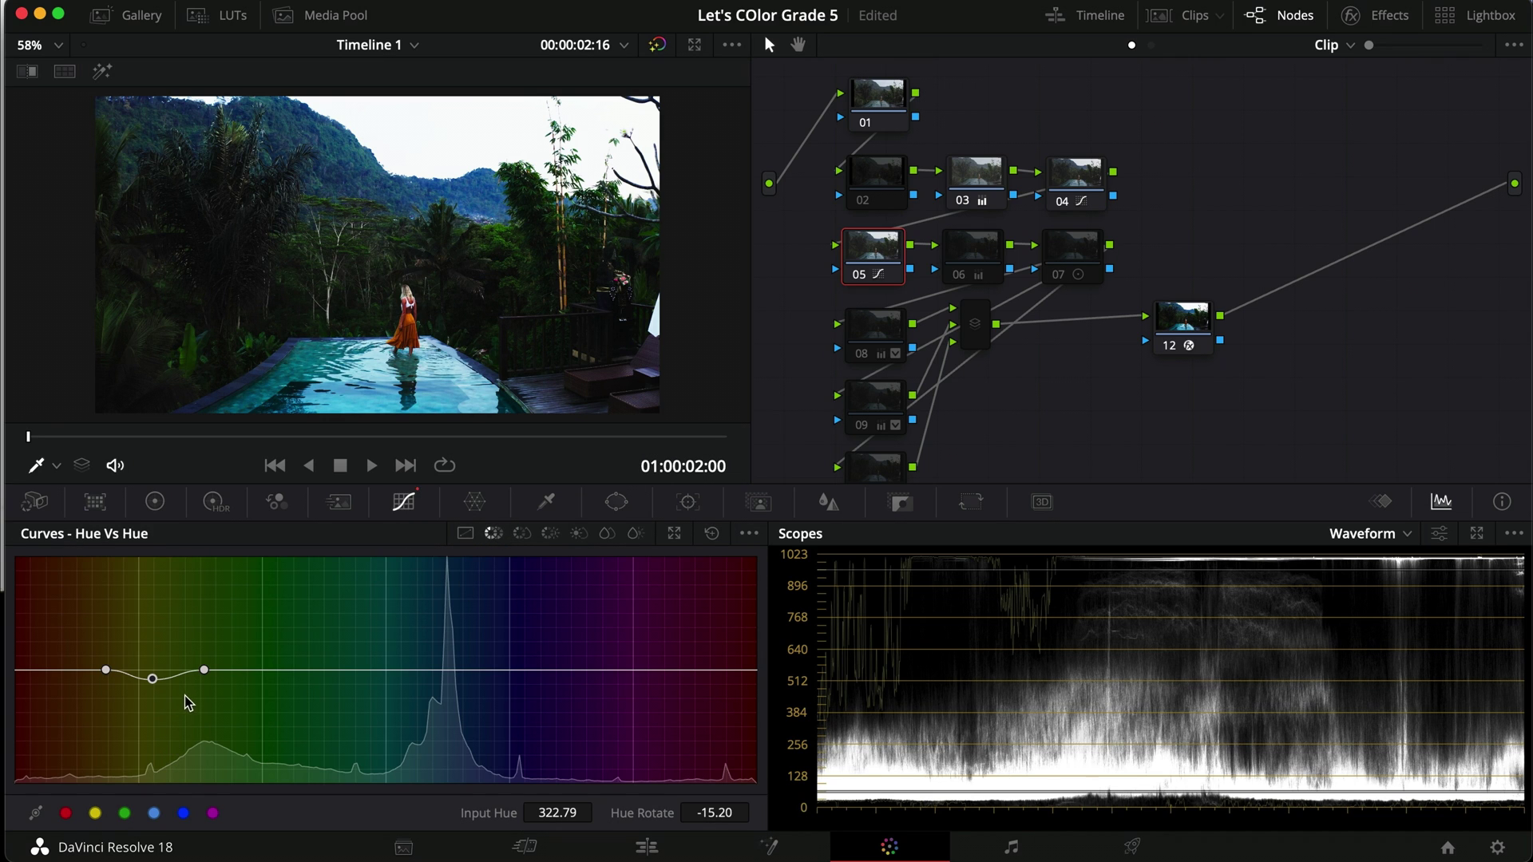
{"action": "left_click_drag", "start_coordinate": [206, 675], "coordinate": [339, 670]}
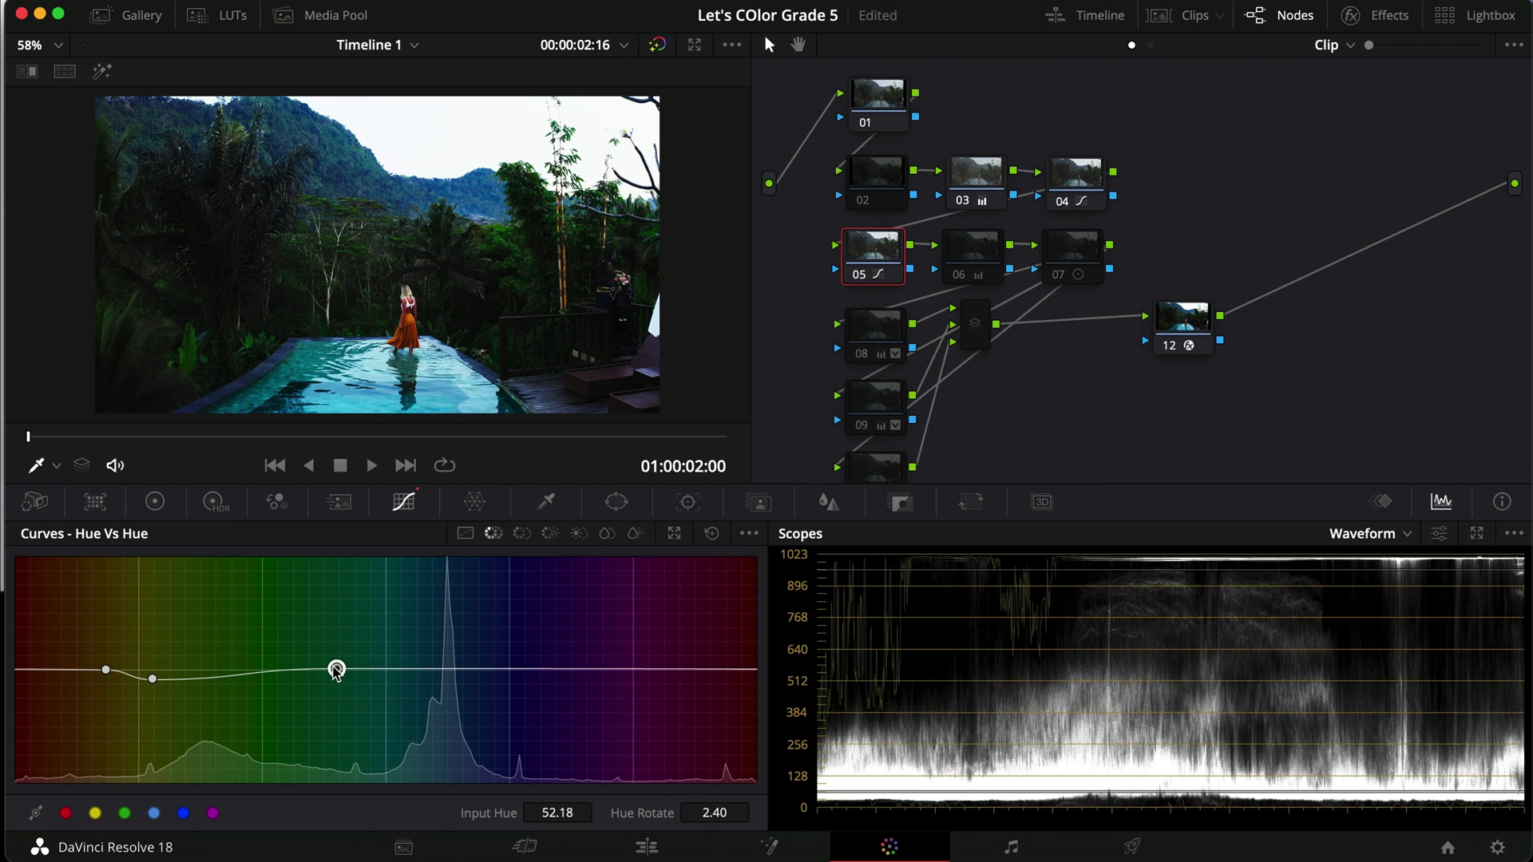
{"action": "left_click", "coordinate": [152, 679]}
{"action": "left_click_drag", "start_coordinate": [152, 680], "coordinate": [225, 690]}
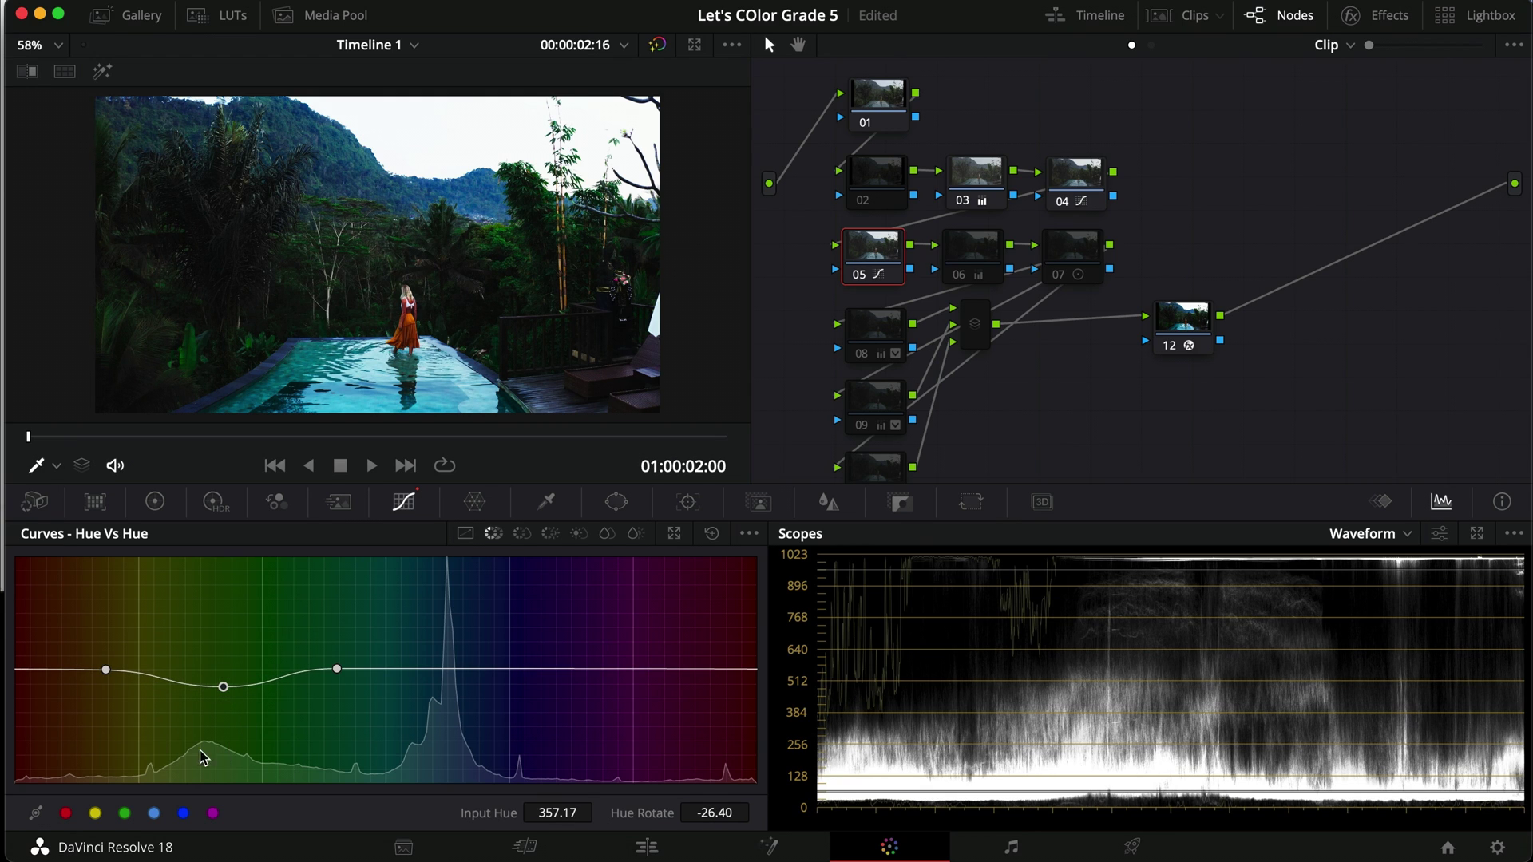
Widen node 05's Hue Vs Sat dip over the greens and set its middle point to Input Hue 354.72, Saturation 0.68.
{"action": "left_click", "coordinate": [522, 534]}
{"action": "left_click_drag", "start_coordinate": [236, 676], "coordinate": [350, 671]}
{"action": "left_click_drag", "start_coordinate": [152, 698], "coordinate": [218, 708]}
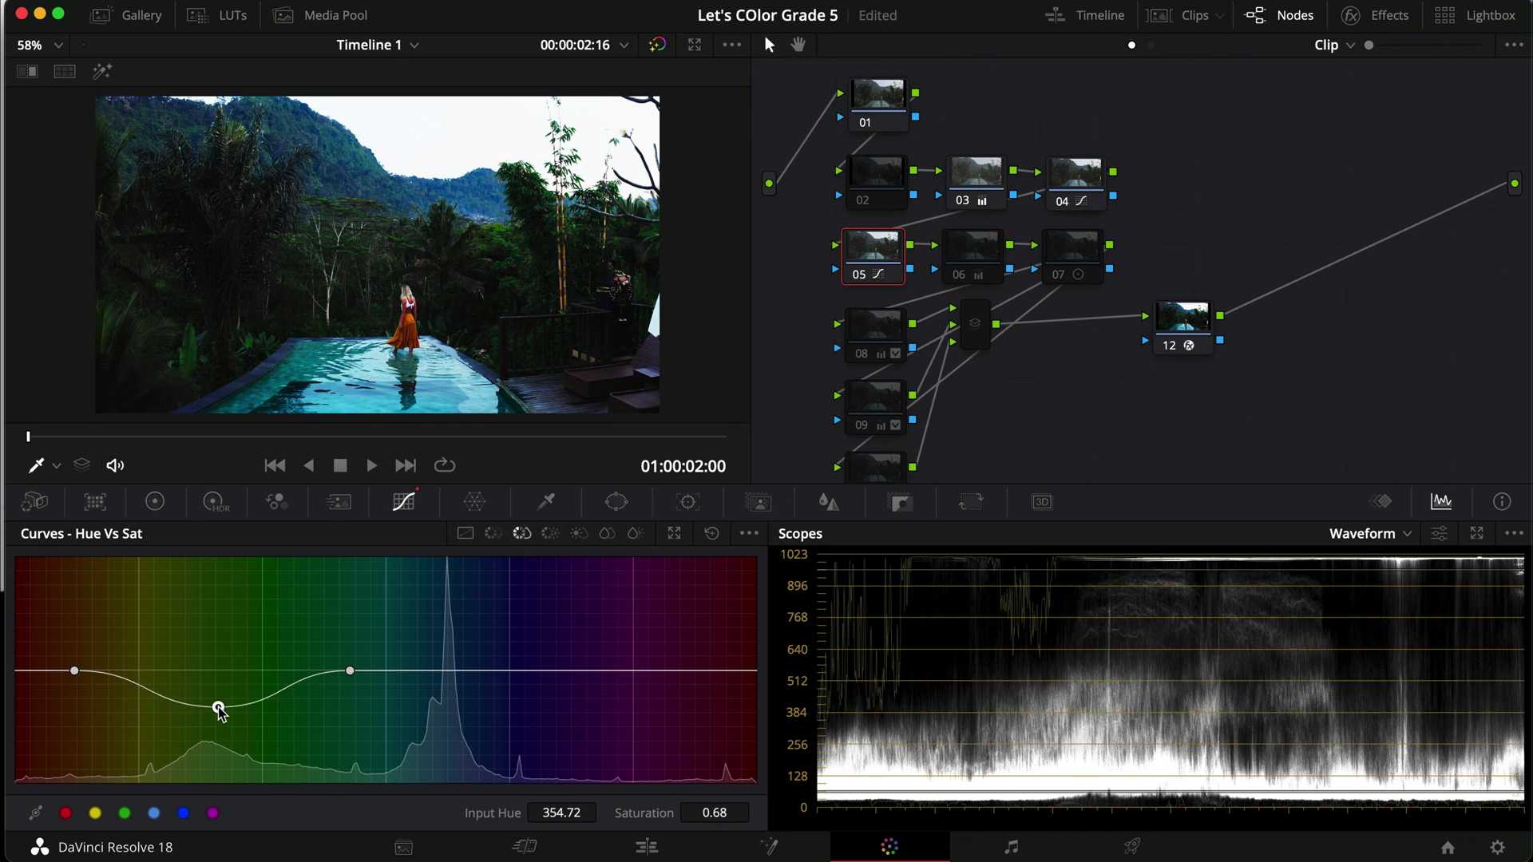
Widen node 05's Hue Vs Lum dip over the greens, center it at Input Hue 356.68, and compare the node's effect.
{"action": "left_click", "coordinate": [548, 533]}
{"action": "left_click_drag", "start_coordinate": [263, 671], "coordinate": [375, 671]}
{"action": "left_click_drag", "start_coordinate": [157, 733], "coordinate": [222, 731]}
{"action": "key", "text": "super+d"}
{"action": "key", "text": "super+d"}
{"action": "key", "text": "super+d"}
{"action": "key", "text": "super+d"}
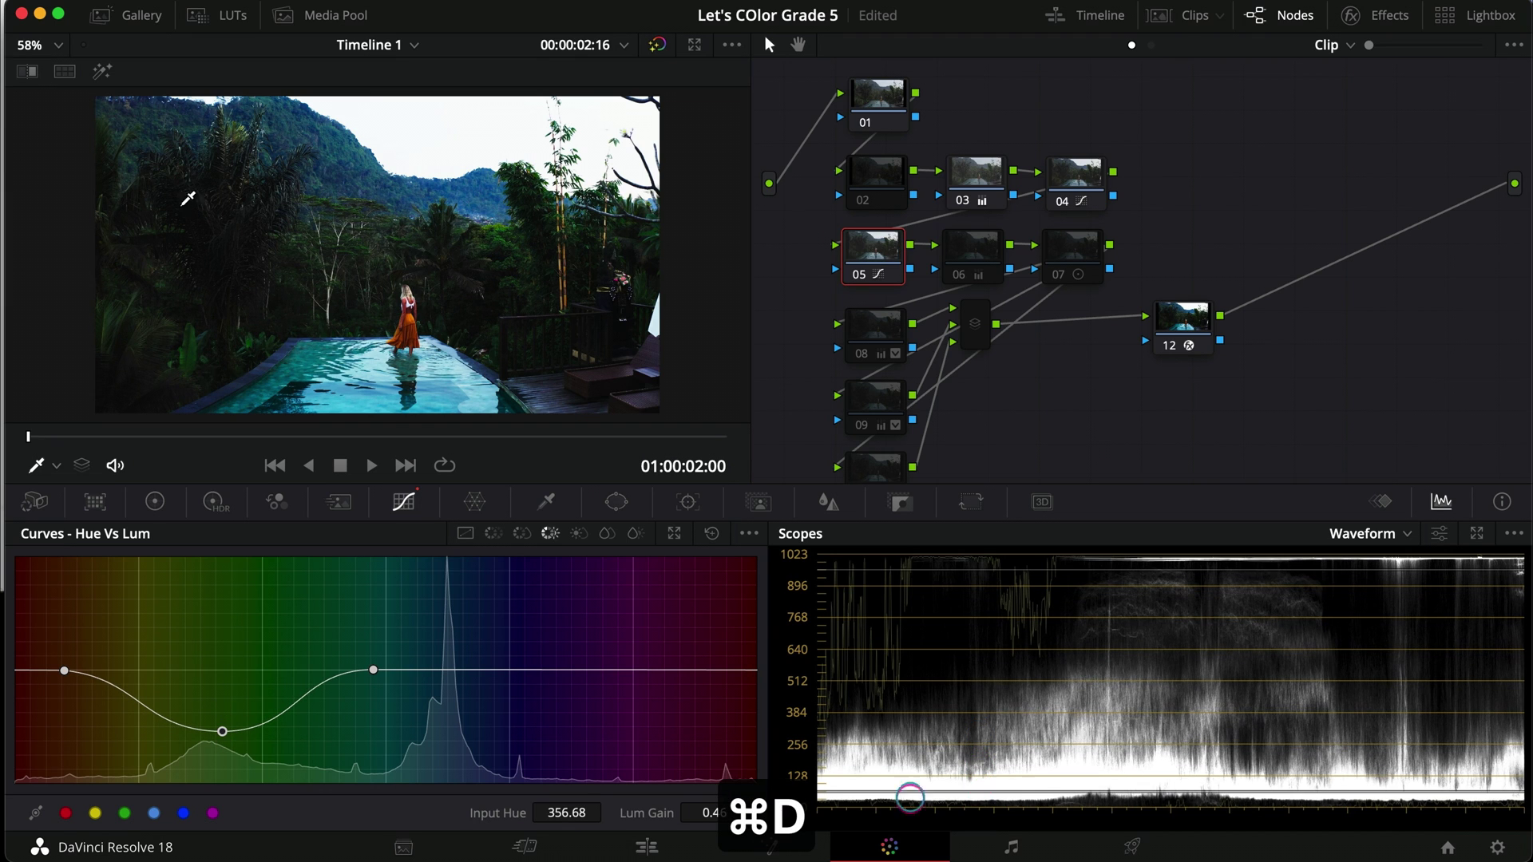
Enable node 06 again and compare the image with and without its Lift and Gamma color balance.
{"action": "left_click", "coordinate": [973, 266]}
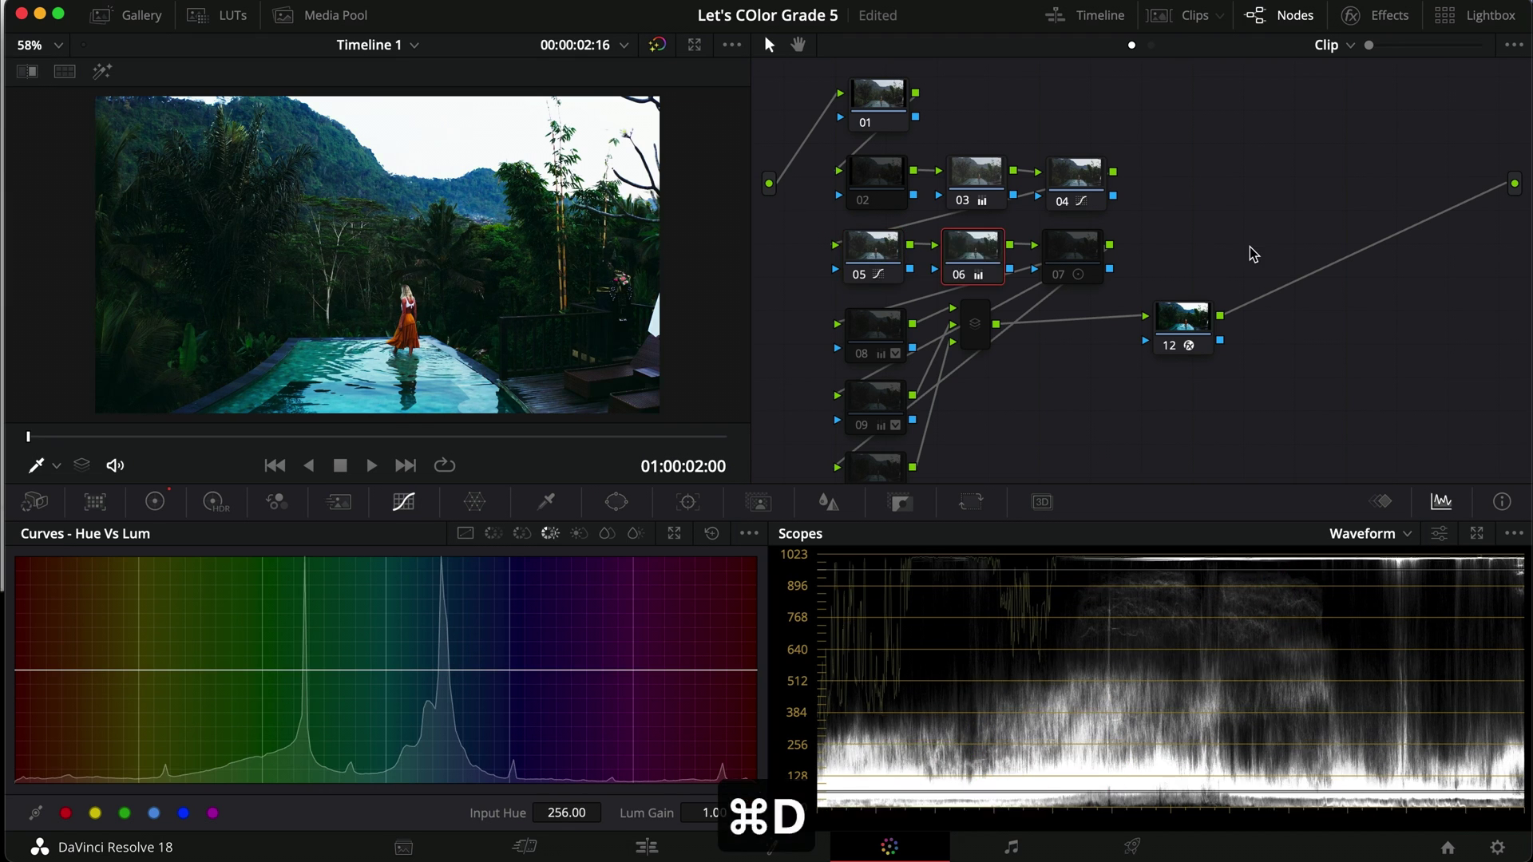
{"action": "left_click", "coordinate": [155, 502]}
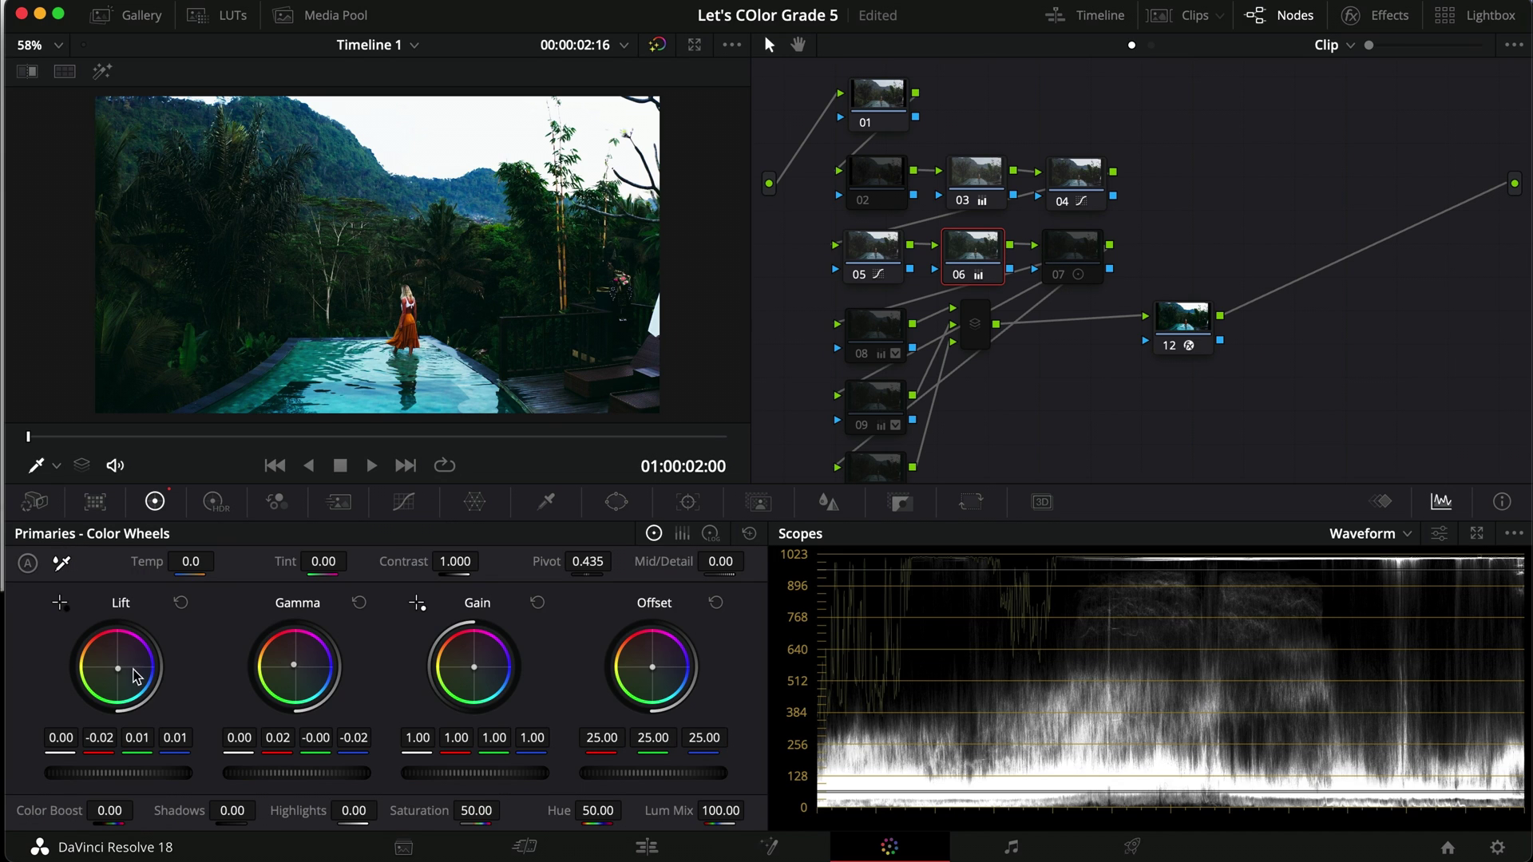
{"action": "key", "text": "super+d"}
{"action": "key", "text": "super+d"}
Enable node 07 again and compare the image with and without it.
{"action": "left_click", "coordinate": [1076, 254]}
{"action": "key", "text": "super+d"}
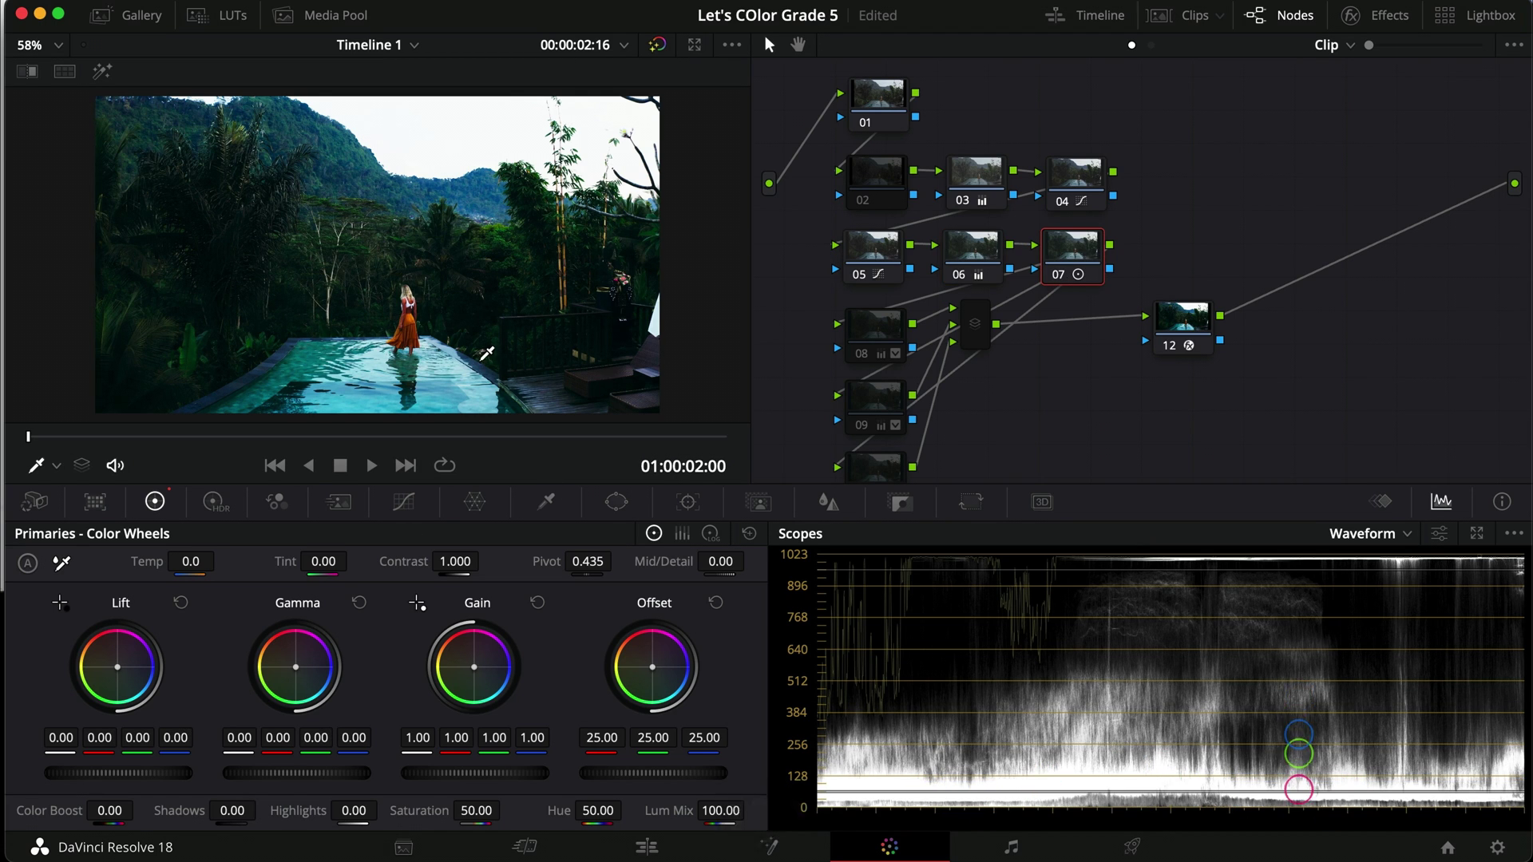
{"action": "key", "text": "super+d"}
{"action": "key", "text": "super+d"}
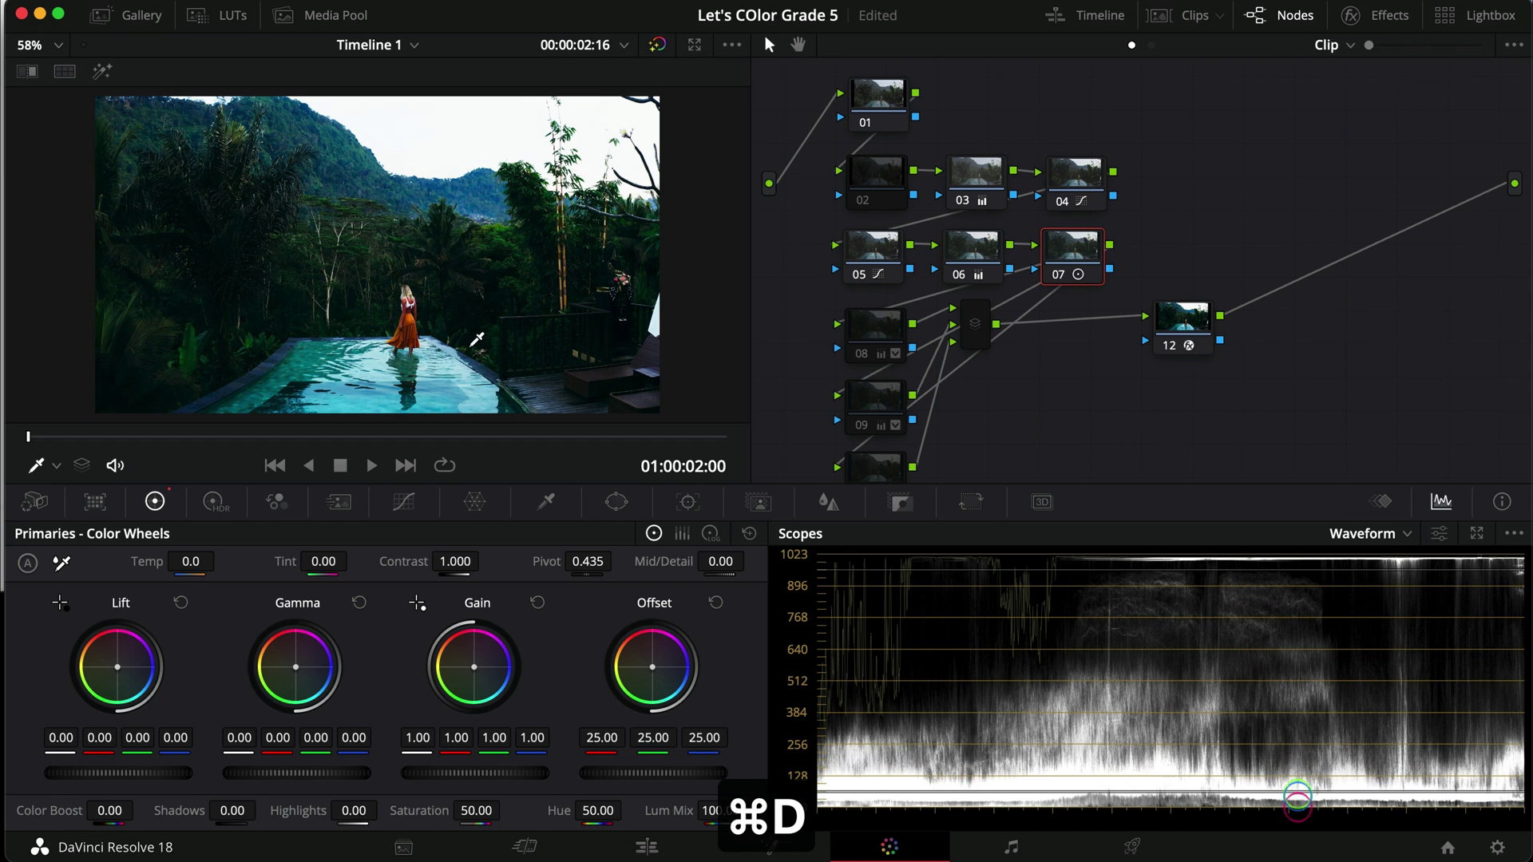
Enable the light-shaping nodes and their layer mixer again, and compare node 08's effect.
{"action": "left_click", "coordinate": [881, 327]}
{"action": "left_click_drag", "start_coordinate": [797, 303], "coordinate": [989, 589]}
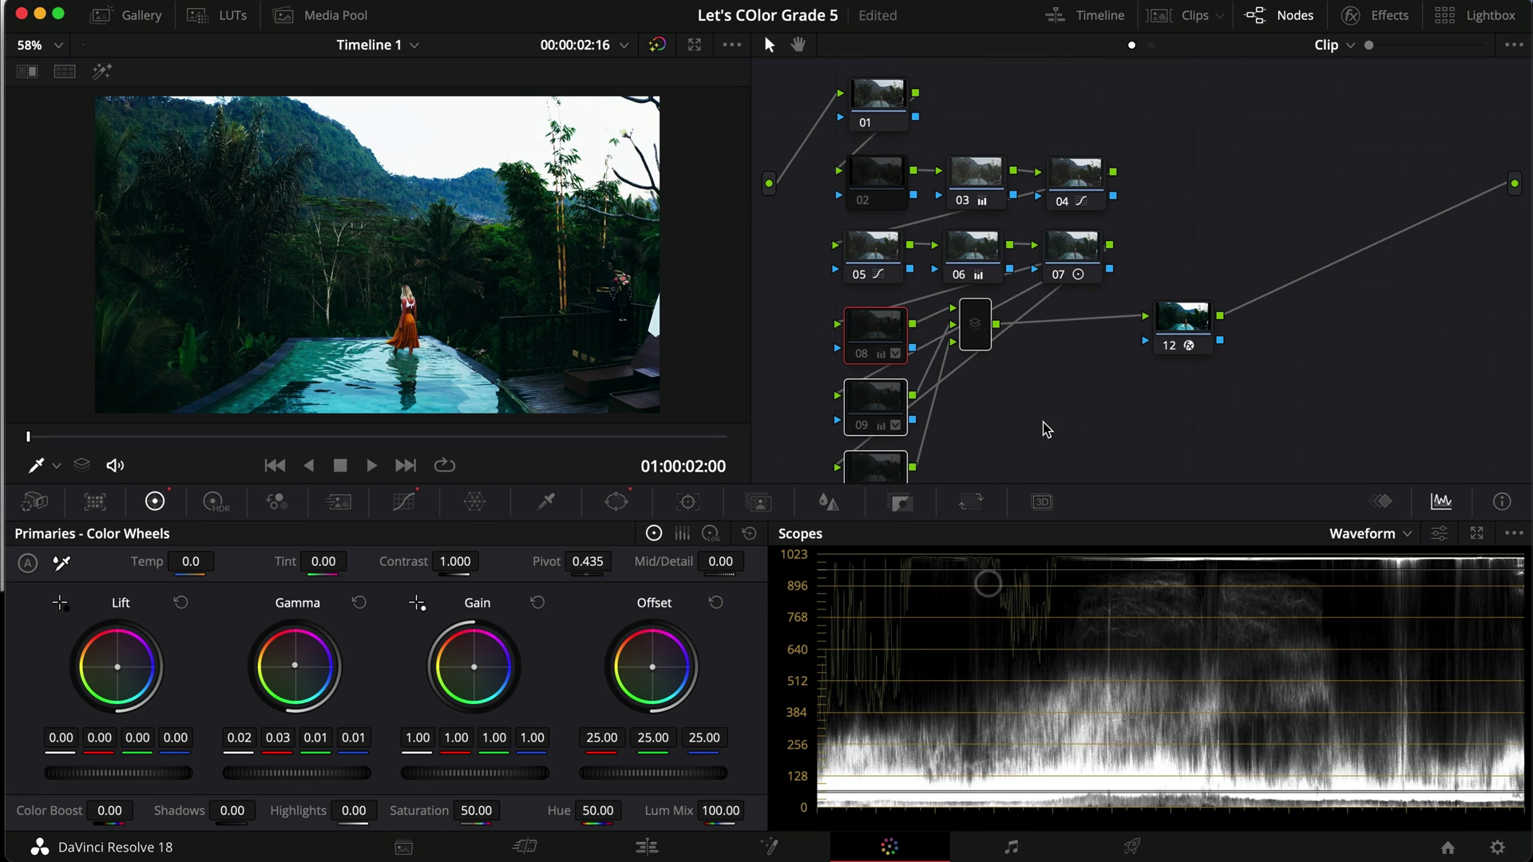
{"action": "key", "text": "super+d"}
{"action": "left_click", "coordinate": [1056, 435]}
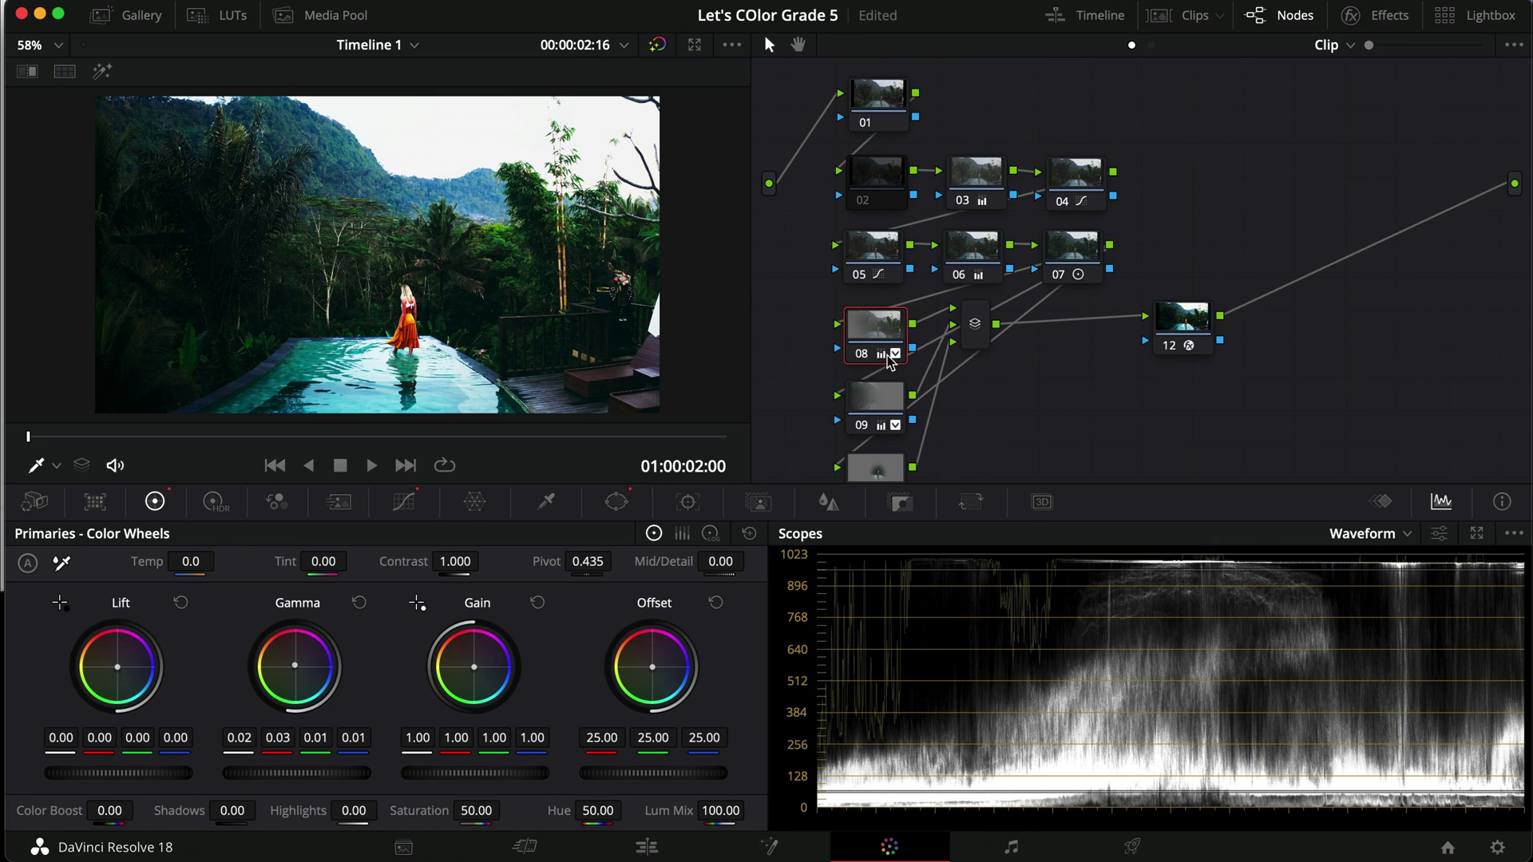
{"action": "key", "text": "super+d"}
{"action": "key", "text": "super+d"}
Reset Lift and set master Gamma to -0.02 on the node windowing the woman, comparing the image with and without it.
{"action": "left_click", "coordinate": [876, 467]}
{"action": "key", "text": "super+d"}
{"action": "key", "text": "super+d"}
{"action": "scroll", "coordinate": [417, 298], "scroll_direction": "up", "scroll_amount": 5}
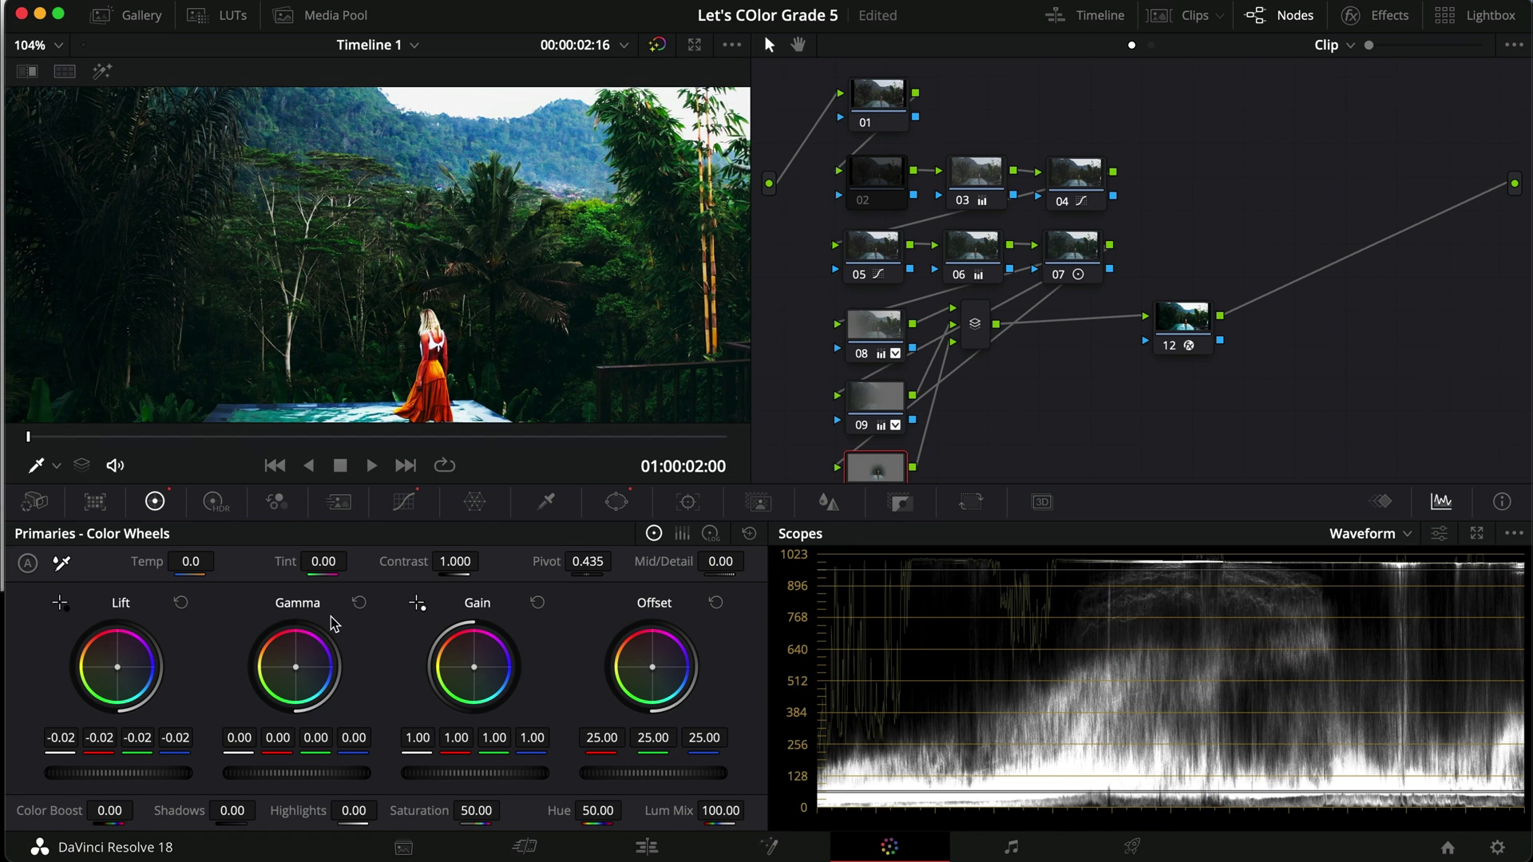
{"action": "left_click", "coordinate": [180, 606]}
{"action": "left_click_drag", "start_coordinate": [328, 761], "coordinate": [178, 774]}
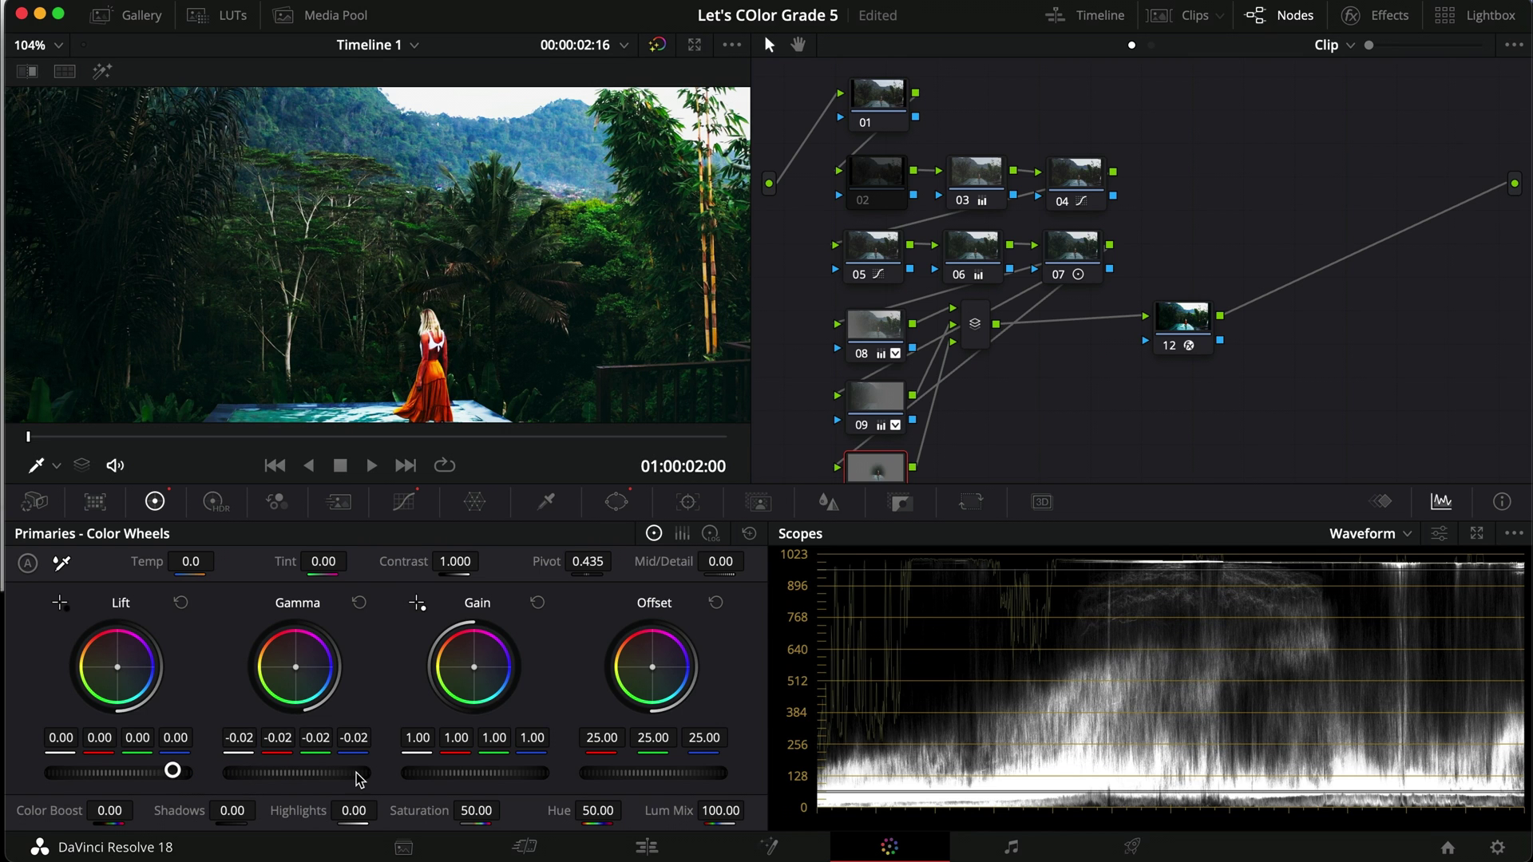
{"action": "key", "text": "cmd+d"}
{"action": "scroll", "coordinate": [620, 284], "scroll_direction": "down", "scroll_amount": 3}
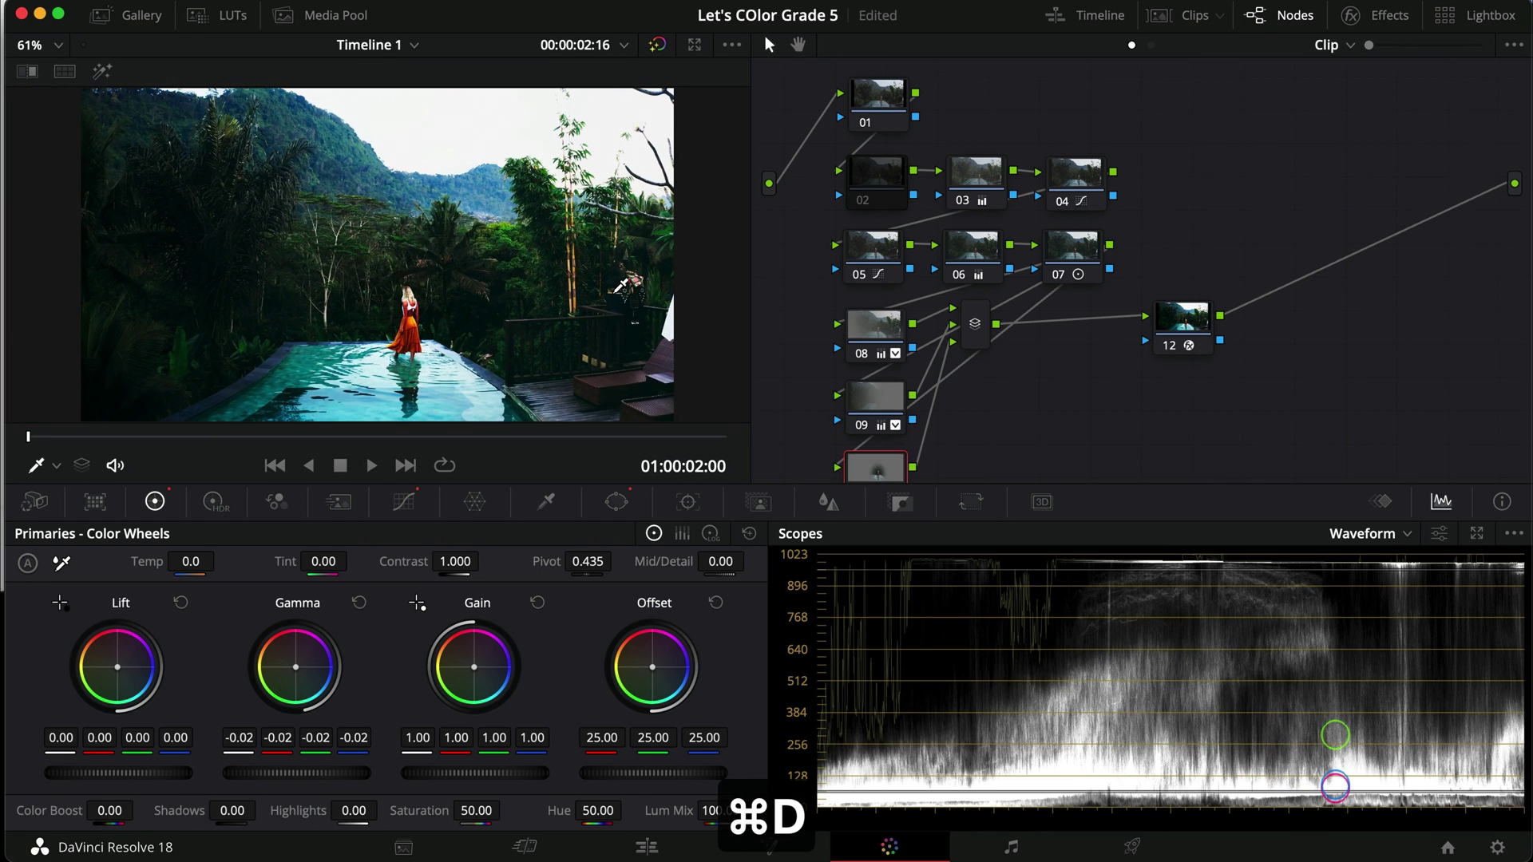
Examine the custom curve on the node windowing the woman and compare the image with and without that node.
{"action": "left_click", "coordinate": [403, 502]}
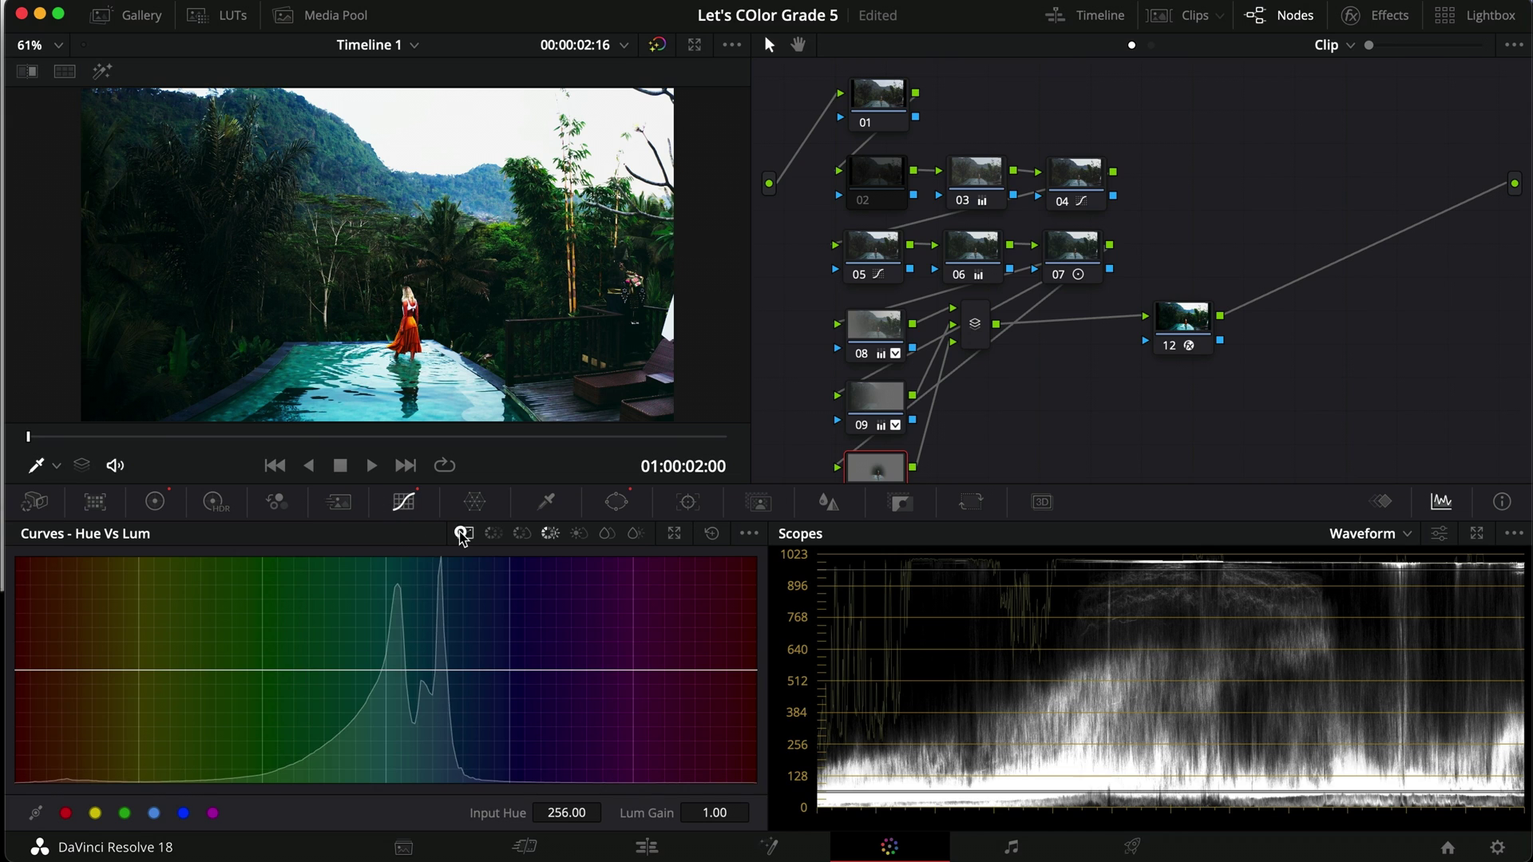
{"action": "left_click", "coordinate": [463, 533]}
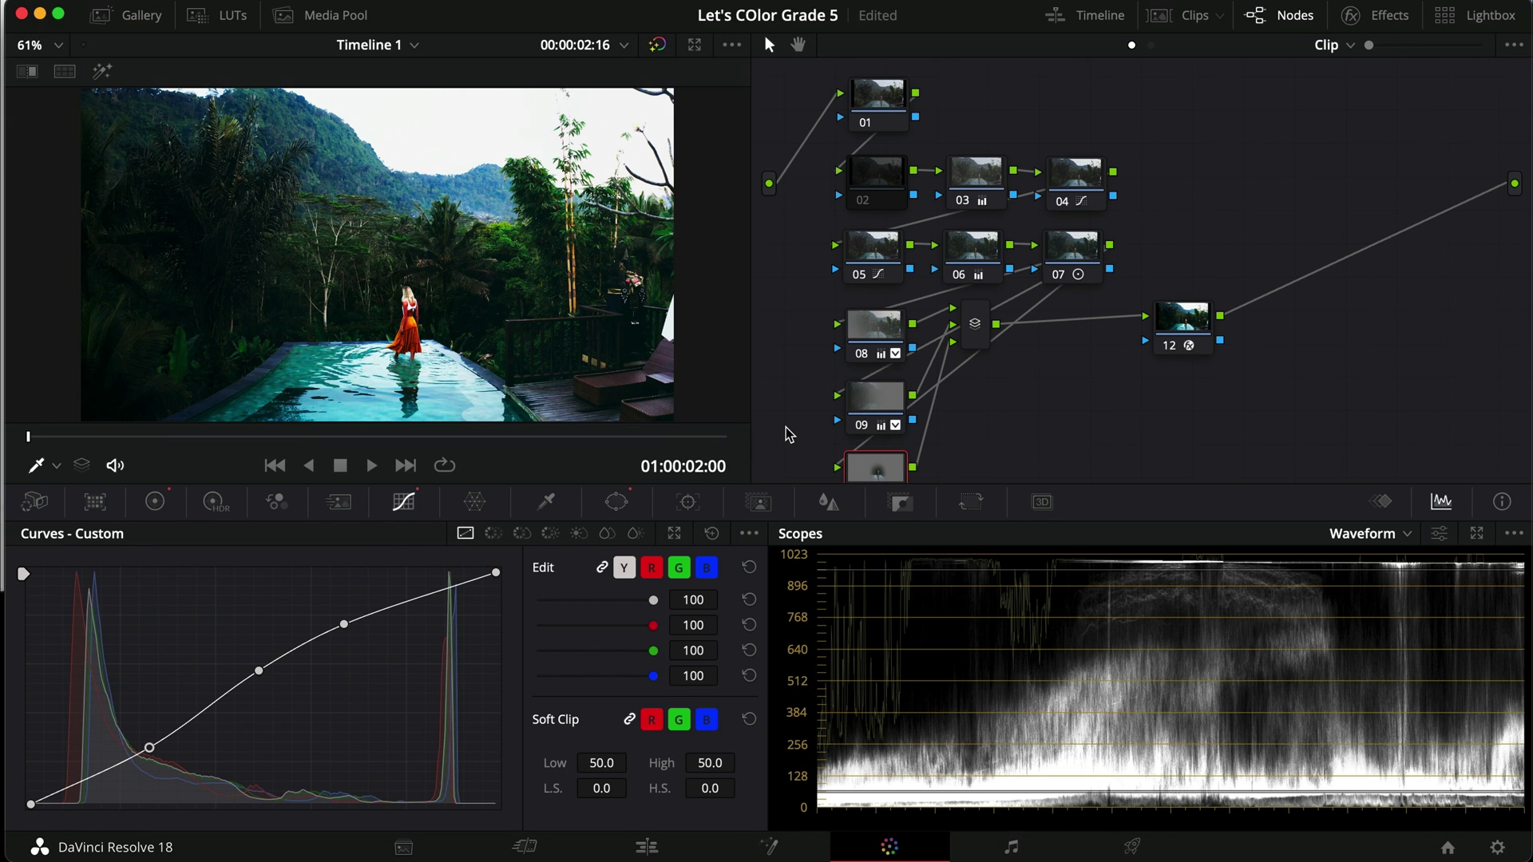
{"action": "key", "text": "super+d"}
{"action": "key", "text": "super+d"}
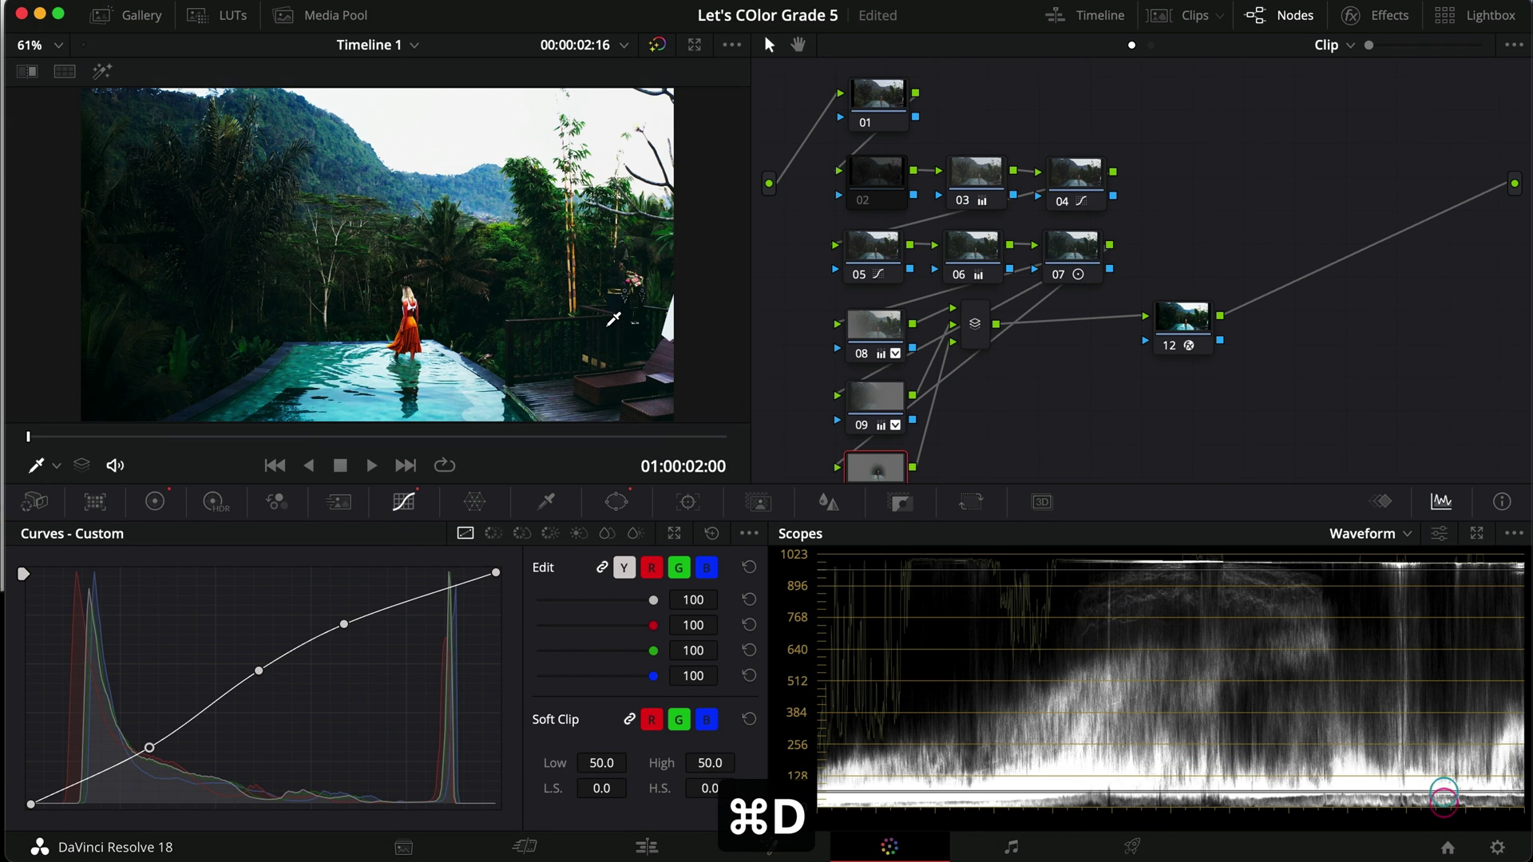
{"action": "scroll", "coordinate": [613, 319], "scroll_direction": "down", "scroll_amount": 2}
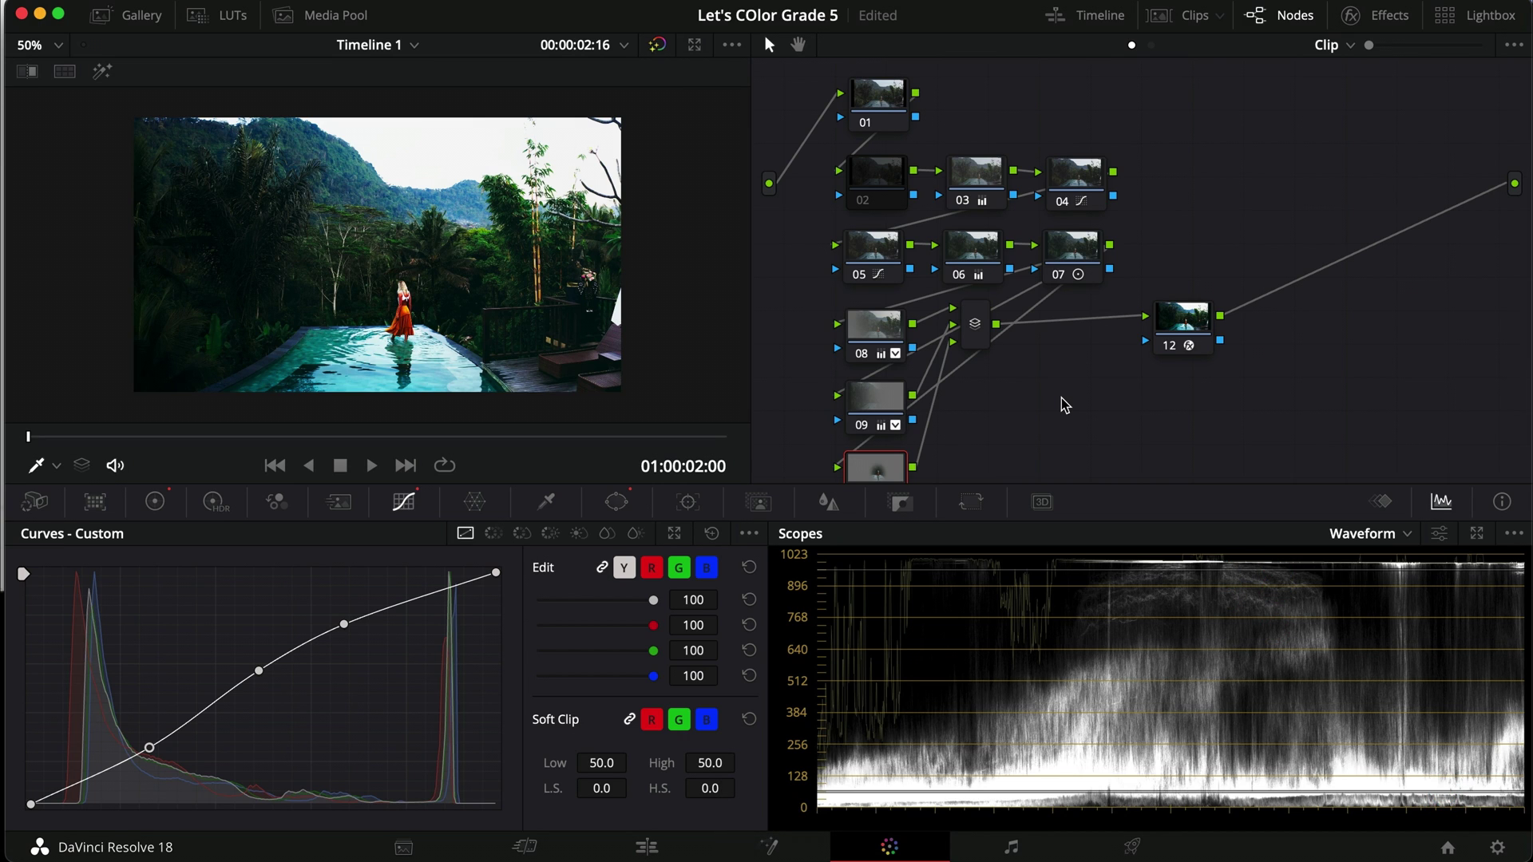
Review node 05's Hue Vs Hue, Hue Vs Sat and Hue Vs Lum curves.
{"action": "left_click", "coordinate": [874, 249]}
{"action": "left_click", "coordinate": [420, 481]}
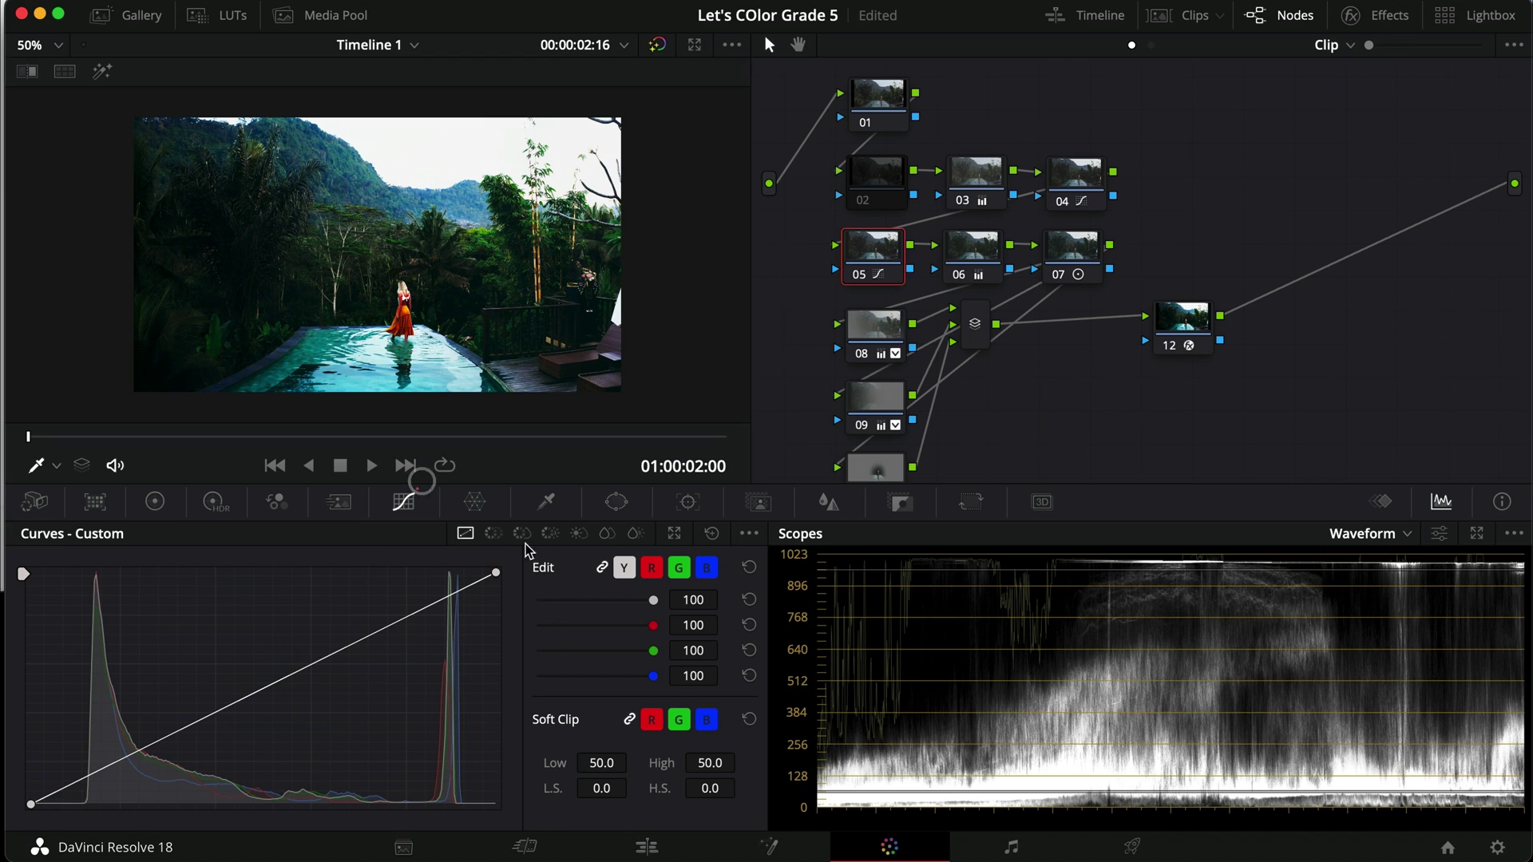
{"action": "left_click", "coordinate": [503, 543]}
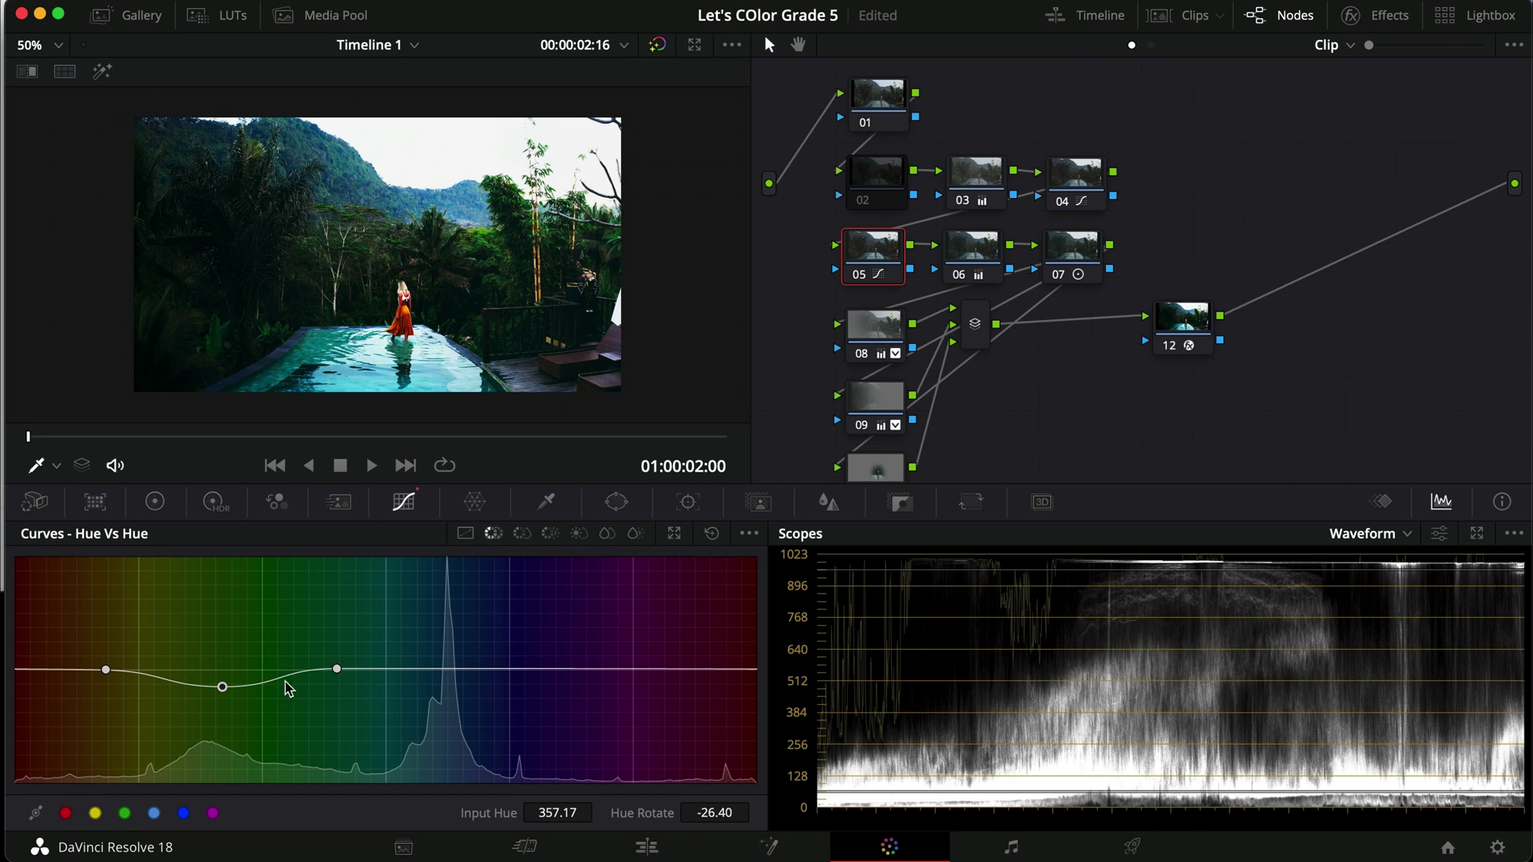
{"action": "left_click", "coordinate": [521, 534]}
{"action": "left_click", "coordinate": [550, 534]}
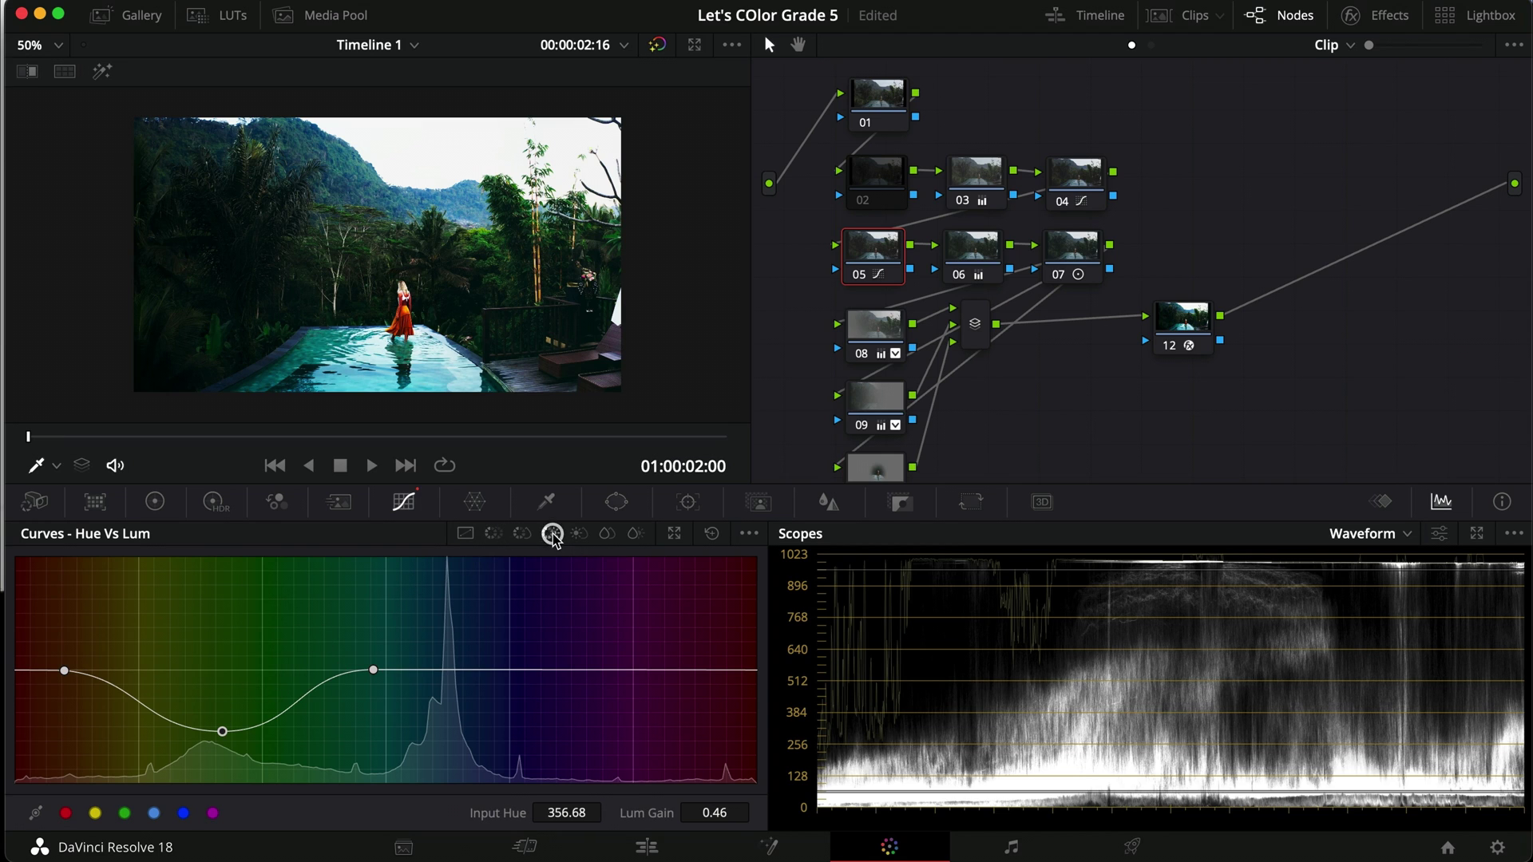
Compare node 06's Lift and Gamma color balance on and off, and inspect node 07's Log Wheels shadow adjustment.
{"action": "left_click", "coordinate": [969, 248]}
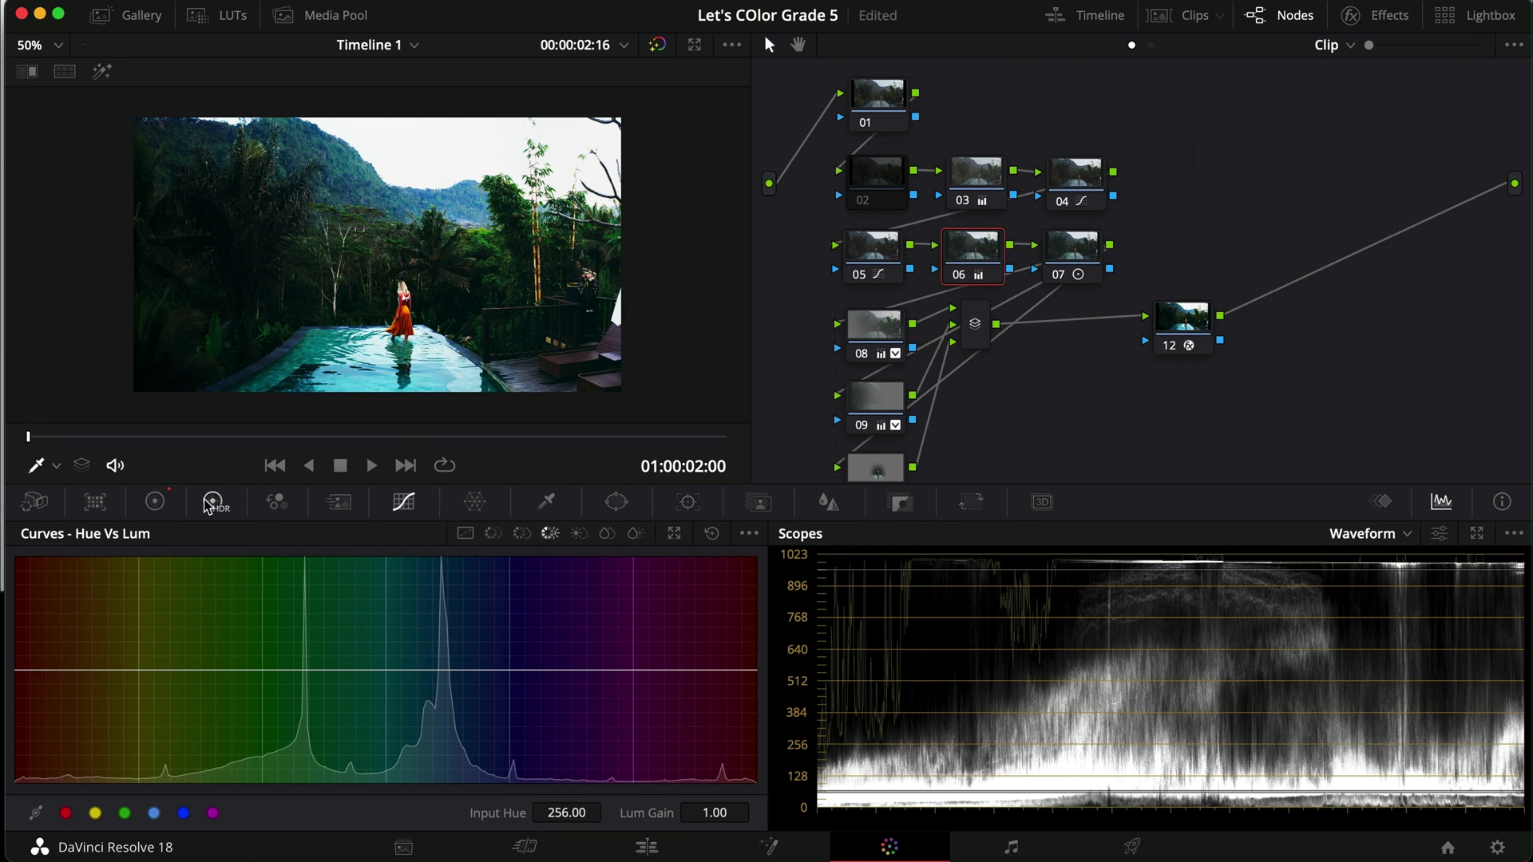
{"action": "left_click", "coordinate": [155, 502]}
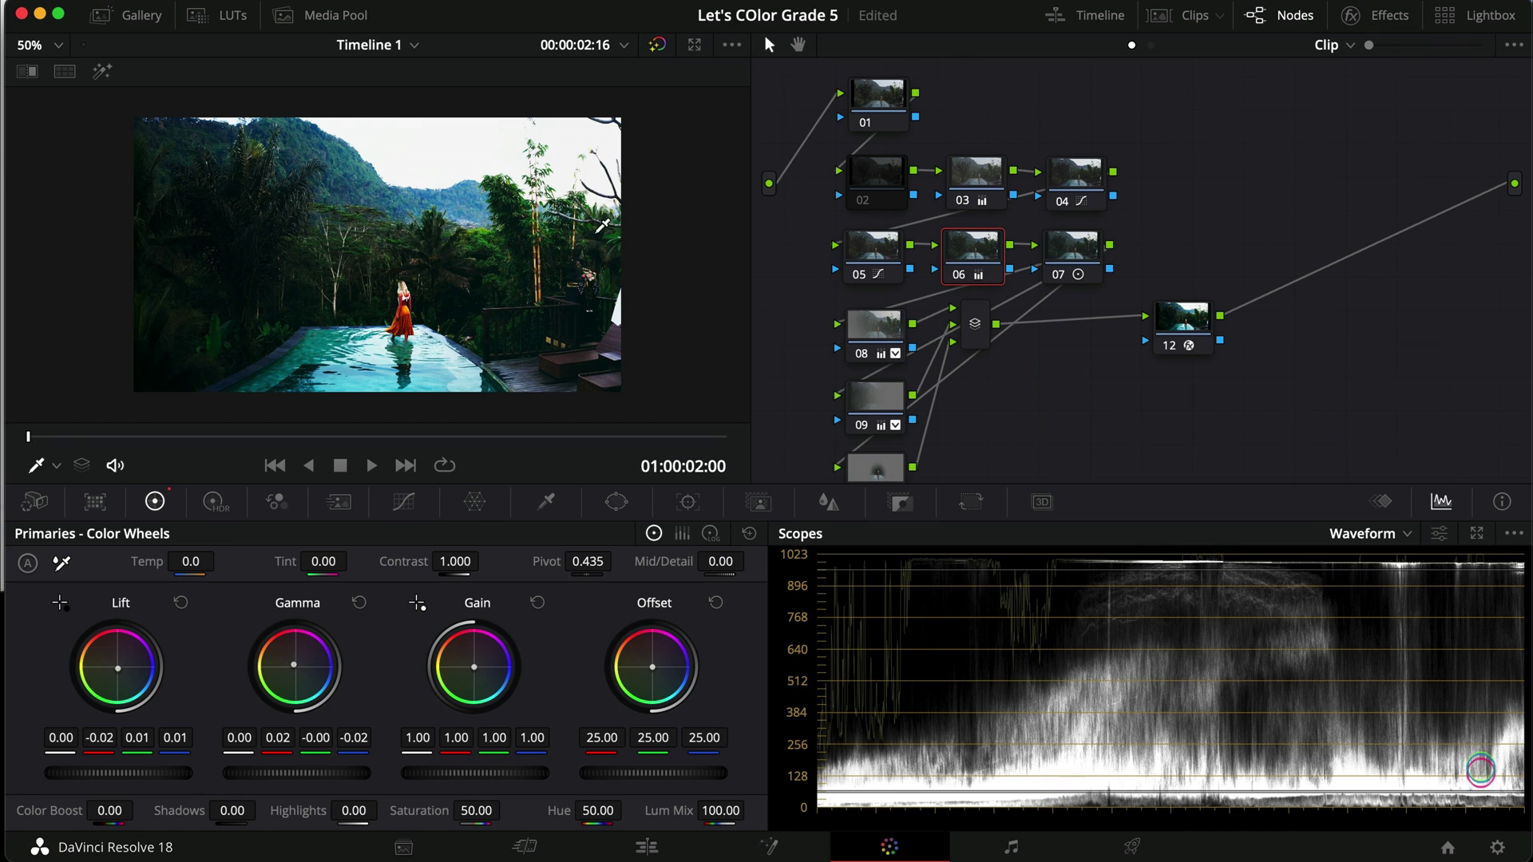
{"action": "key", "text": "super+d"}
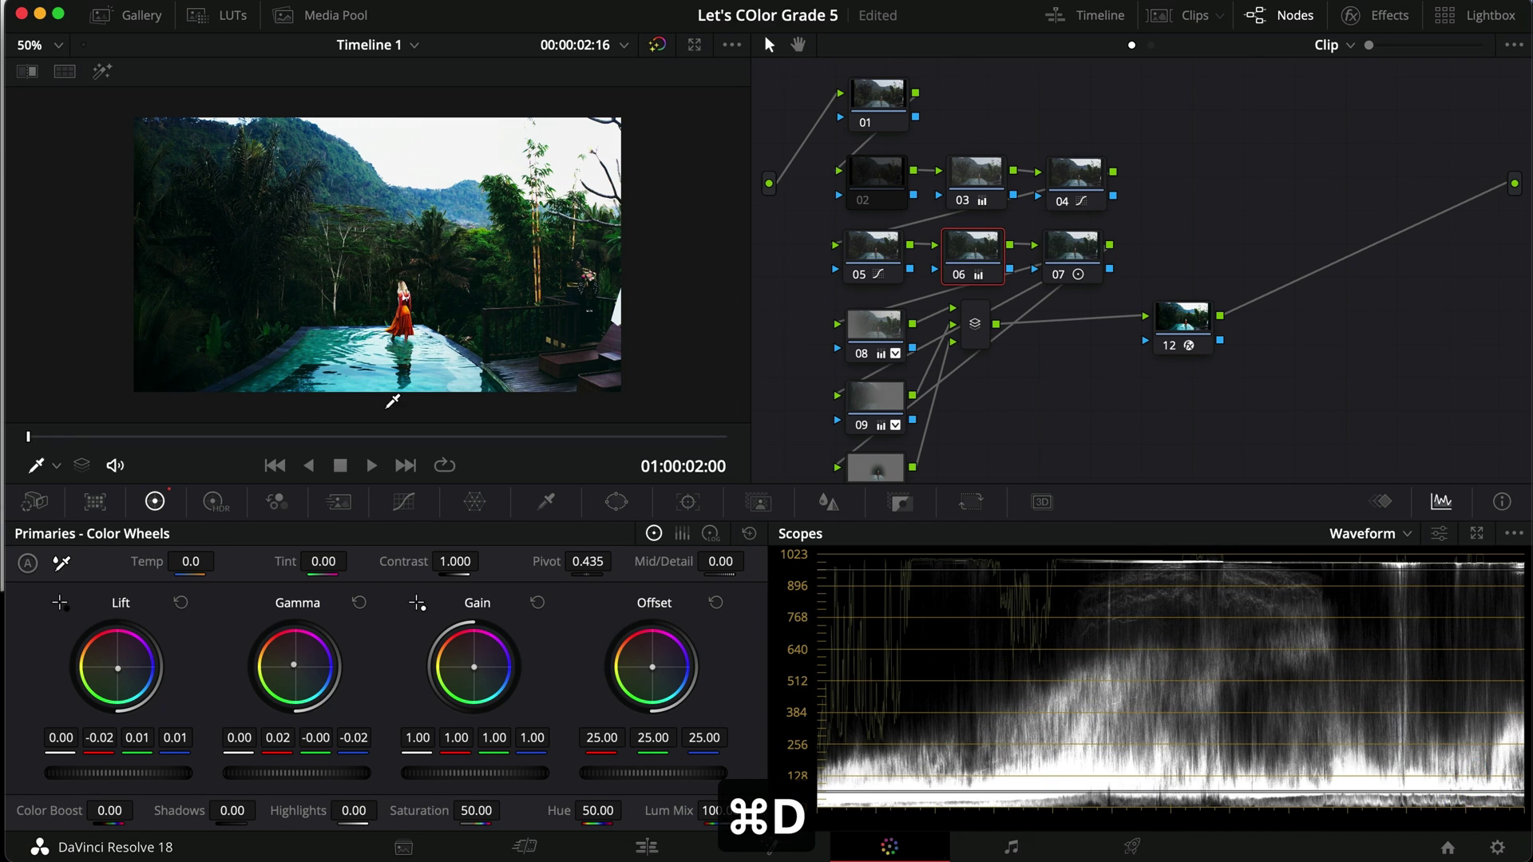
{"action": "left_click", "coordinate": [1086, 256]}
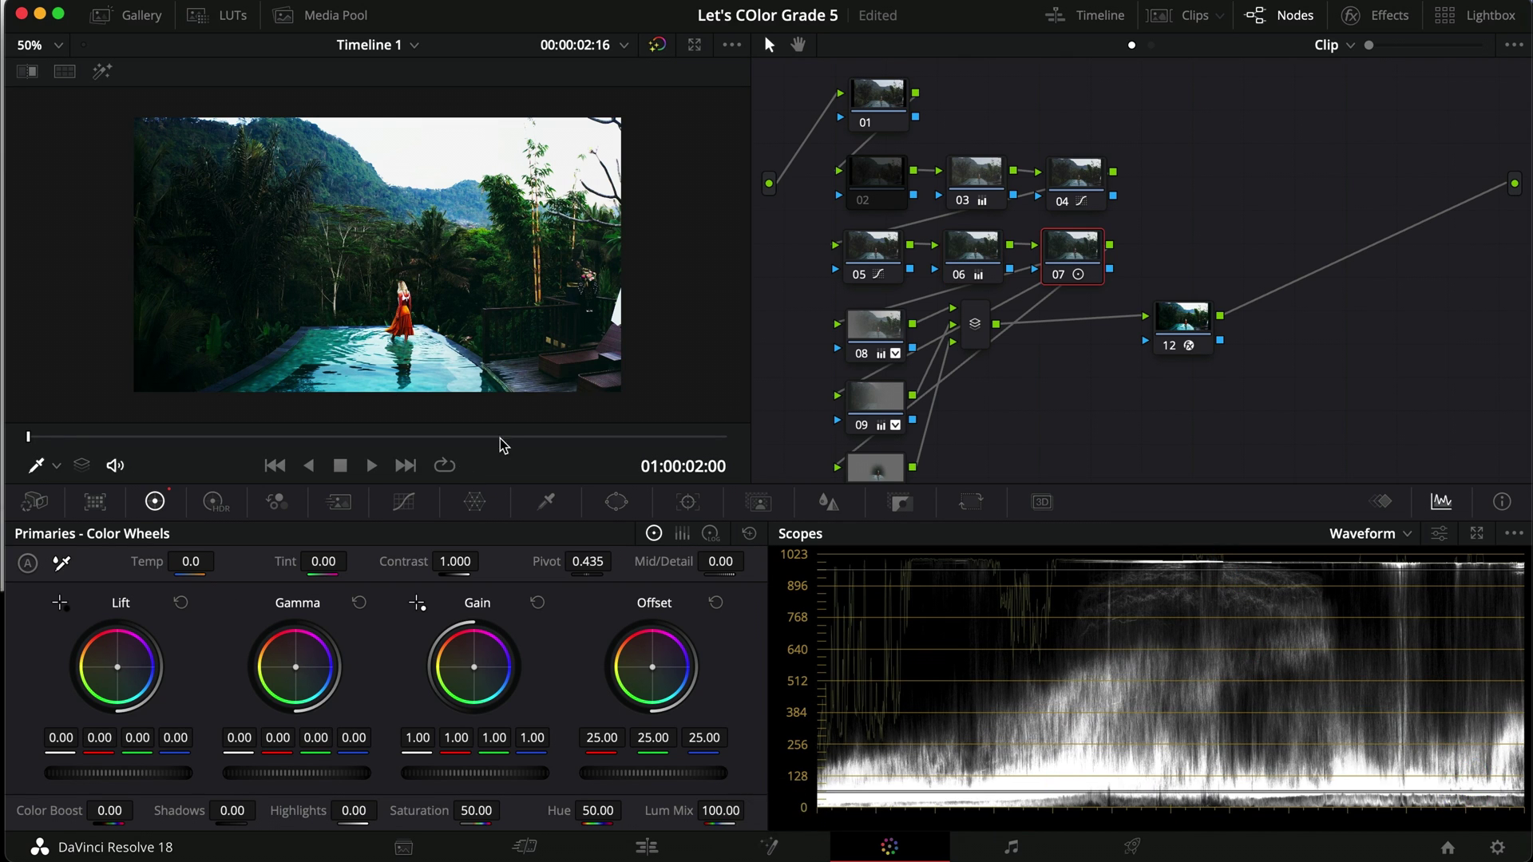
{"action": "left_click", "coordinate": [710, 533]}
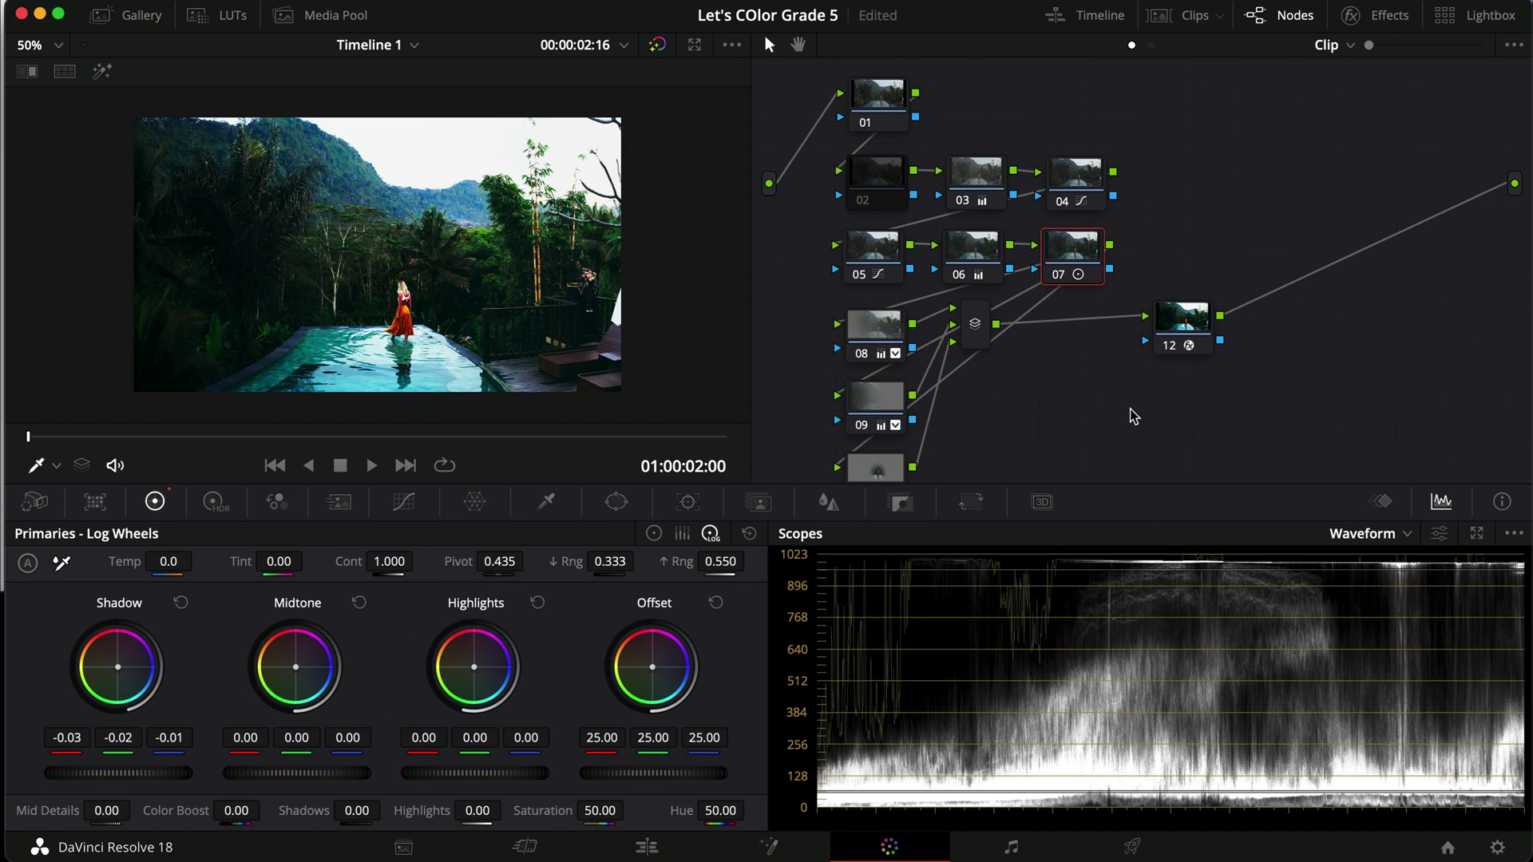
Step through light-shaping nodes 08, 09 and the woman's window node, toggling them to compare their effect on the image.
{"action": "left_click", "coordinate": [898, 344]}
{"action": "key", "text": "super+d"}
{"action": "key", "text": "super+d"}
{"action": "left_click", "coordinate": [875, 397]}
{"action": "left_click", "coordinate": [874, 469]}
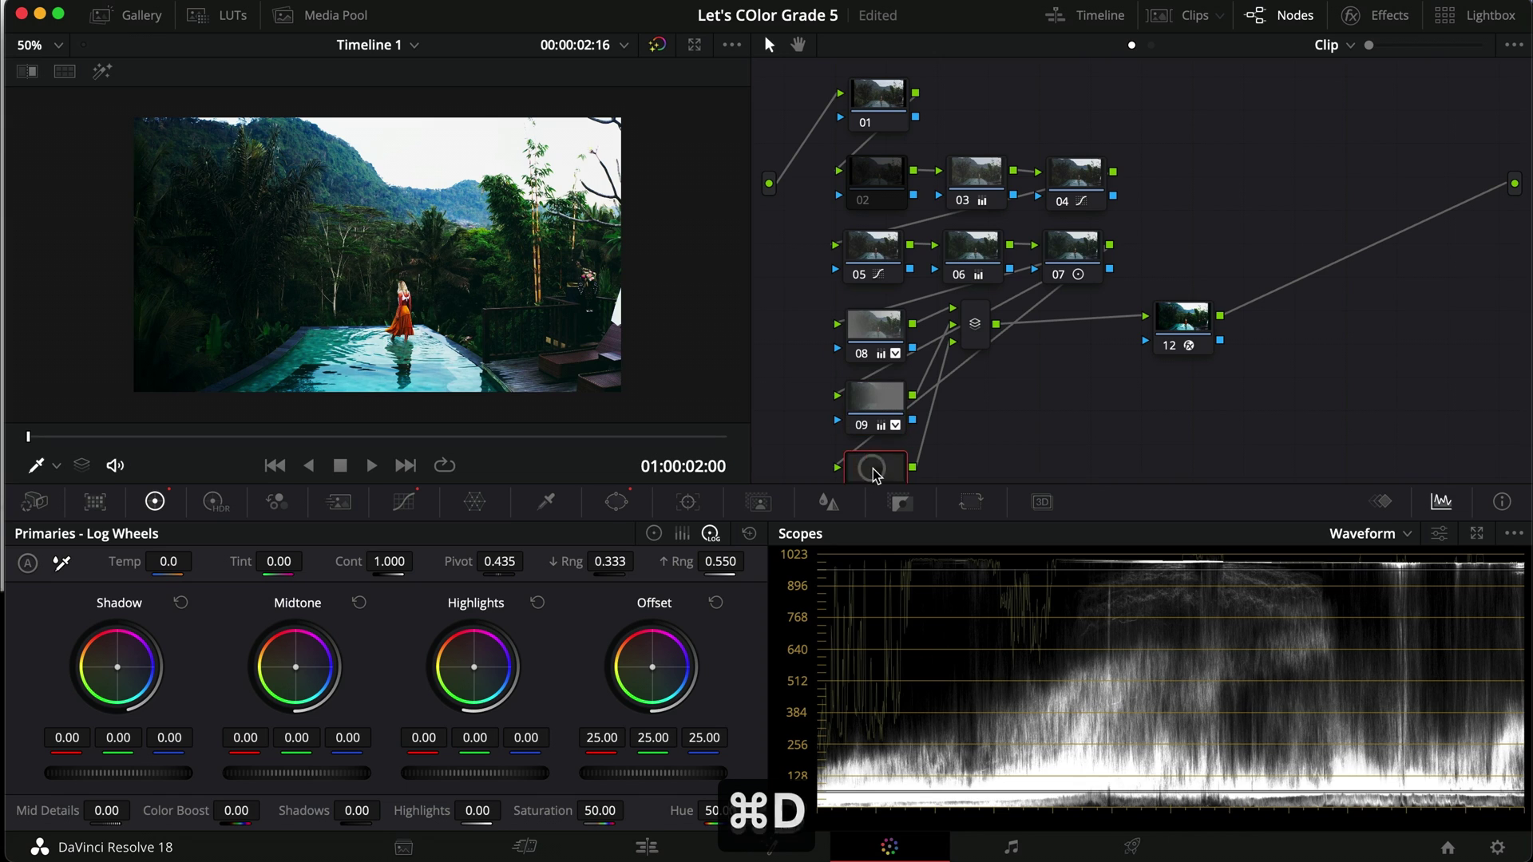
{"action": "key", "text": "super+d"}
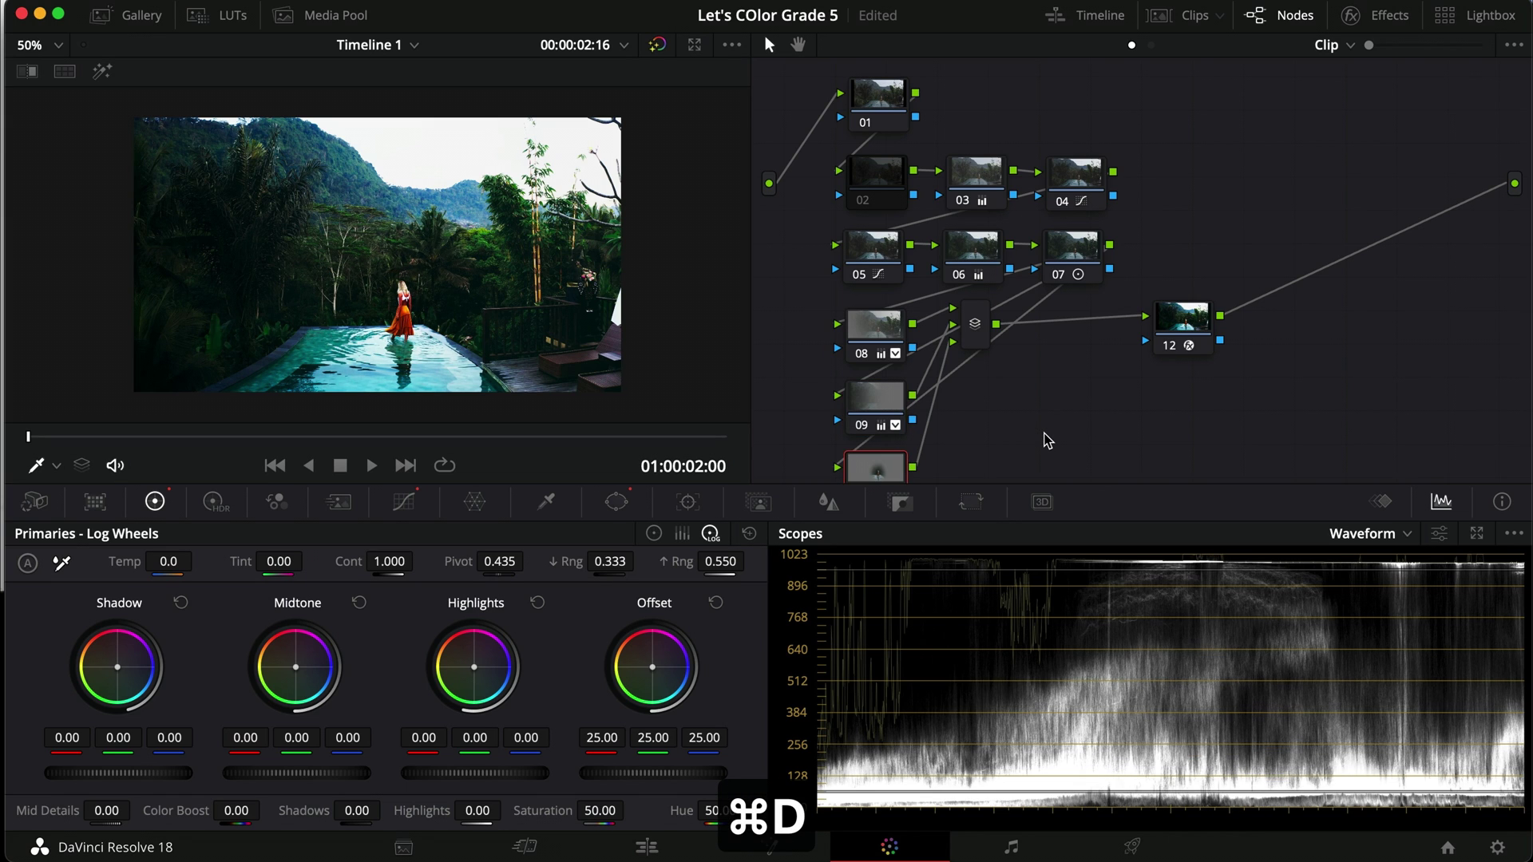
{"action": "left_click", "coordinate": [1047, 438]}
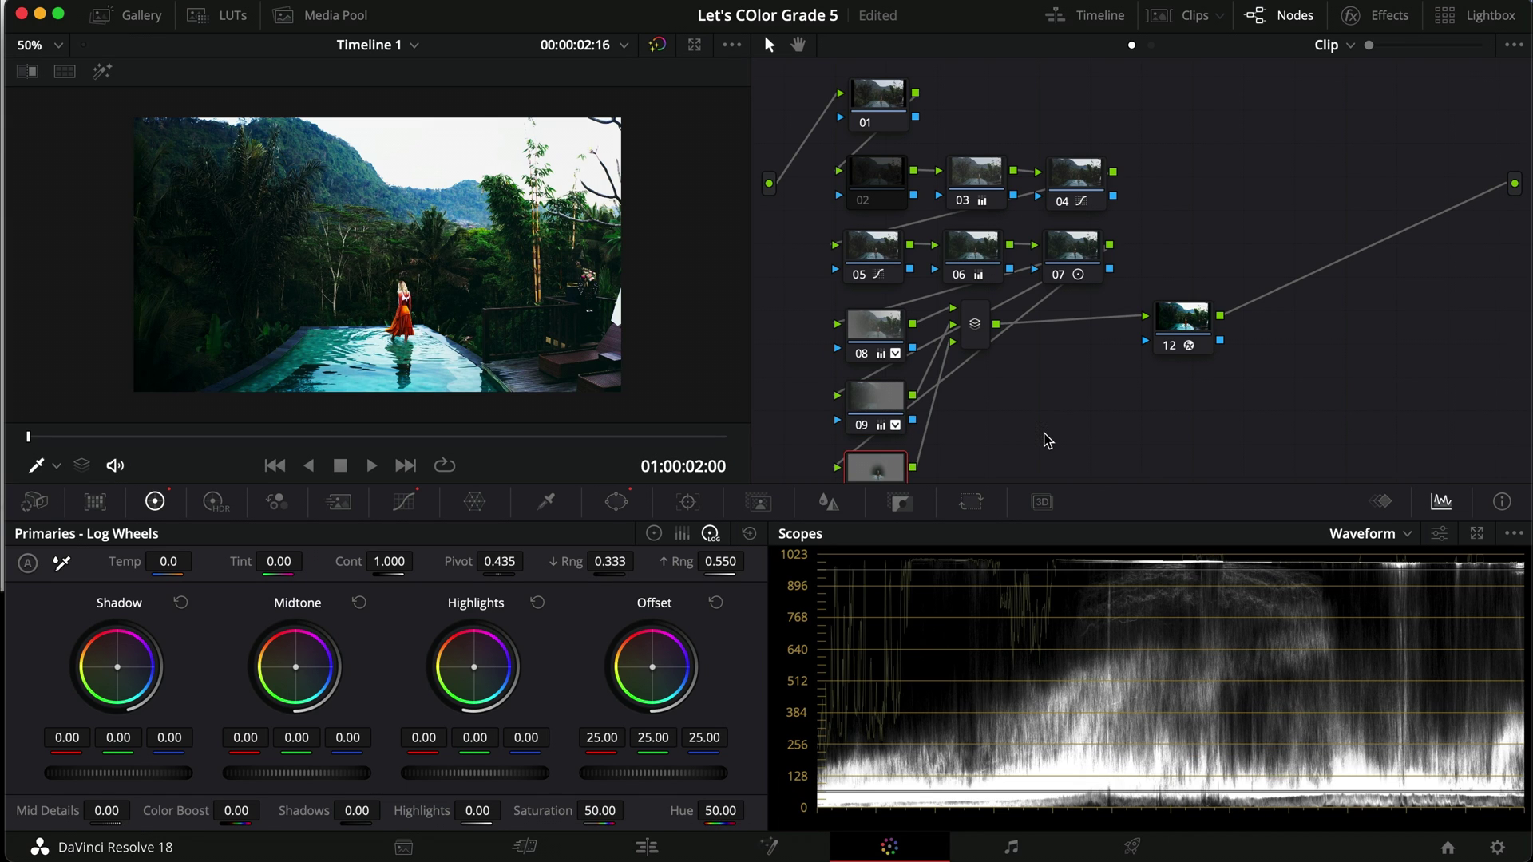